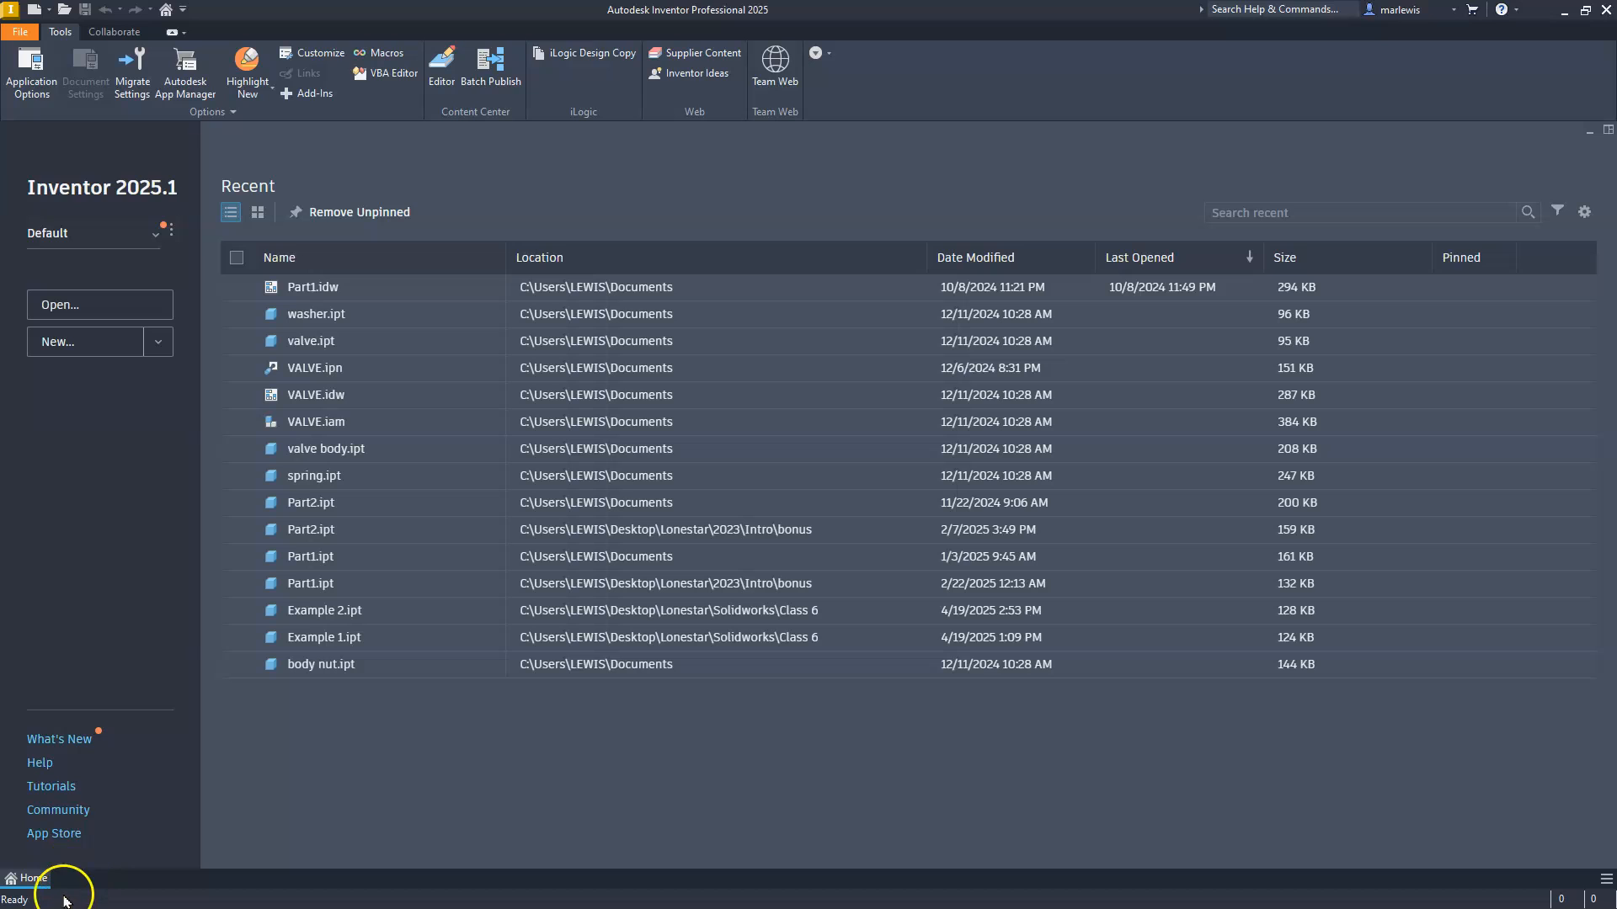
Create a new metric part from the Standard (mm).ipt template.
left_click(34, 10)
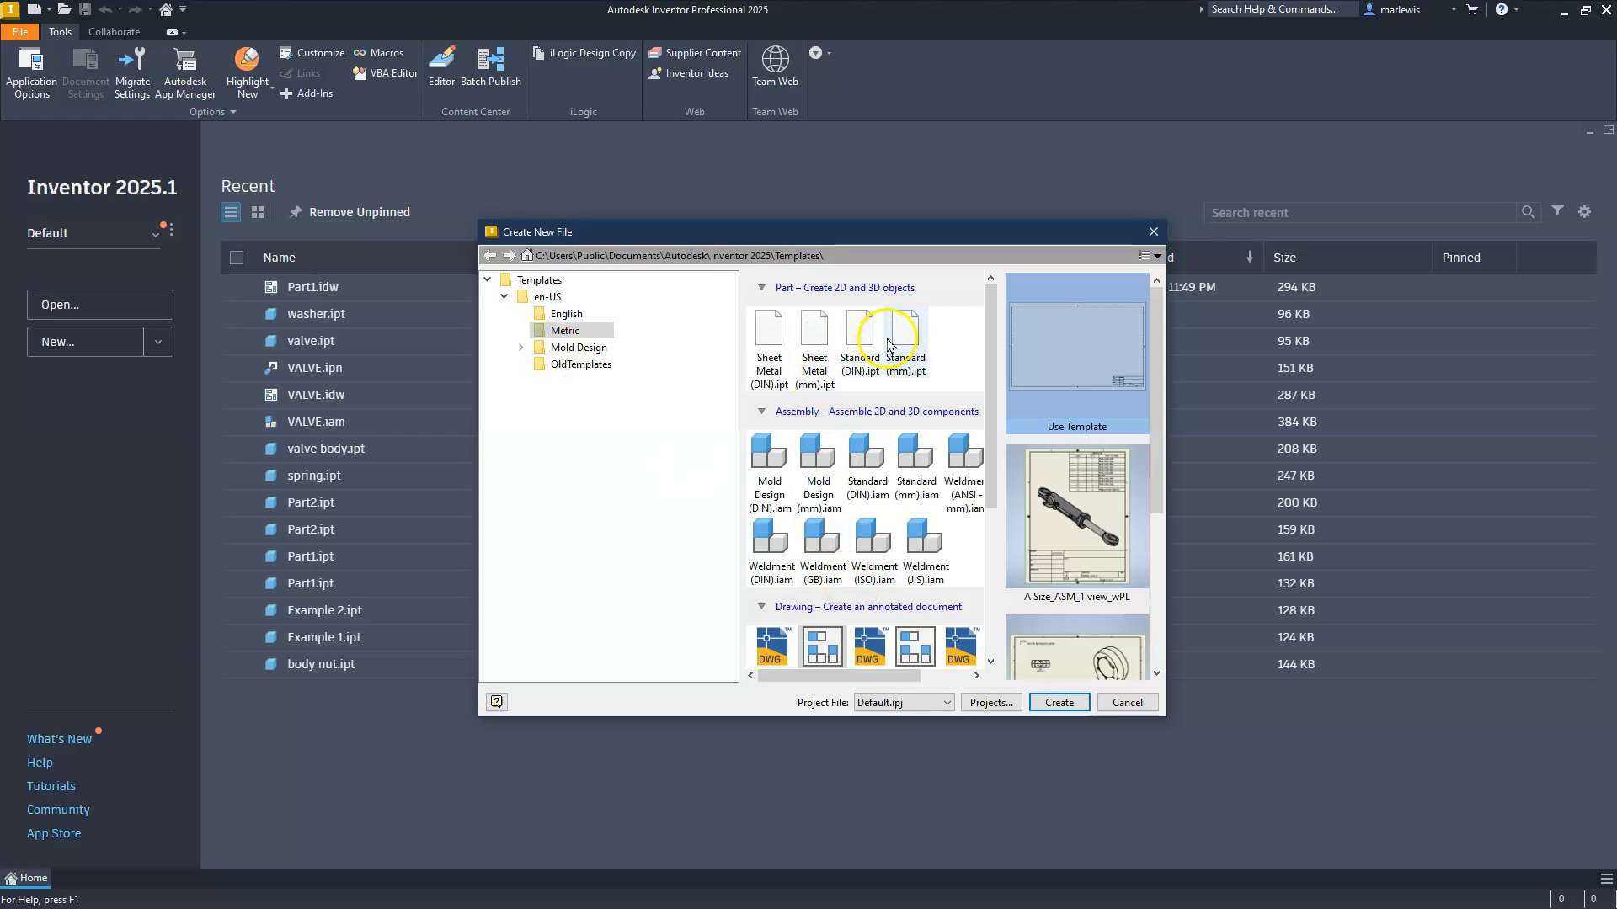
left_click(891, 341)
left_click(1065, 700)
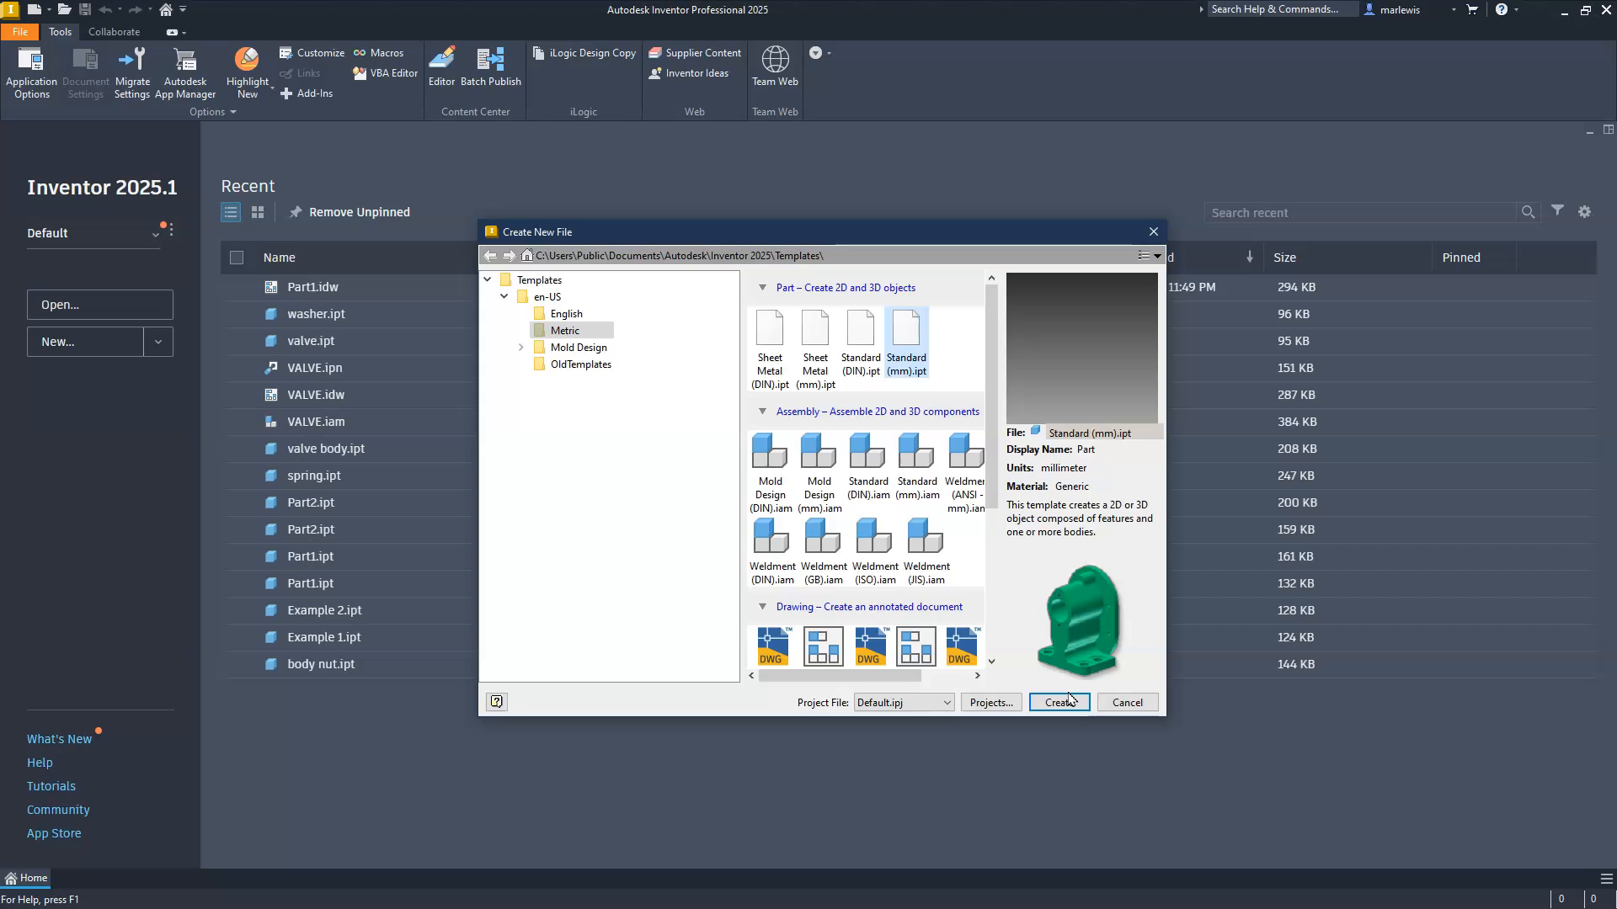
left_click(1071, 700)
left_click(1067, 701)
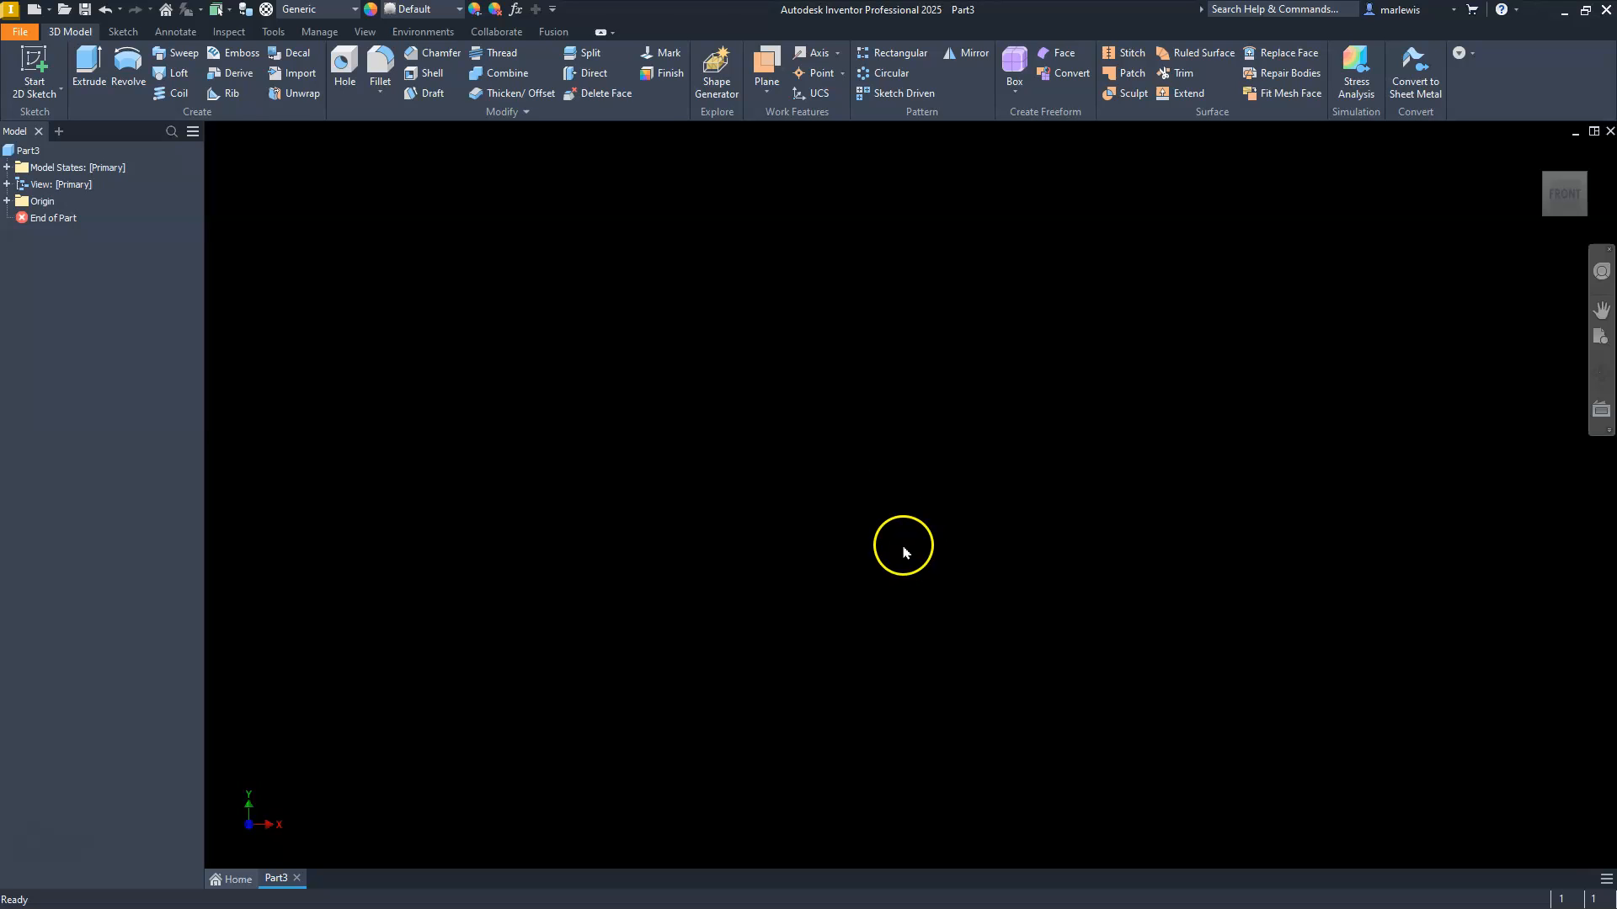
On the YZ plane, sketch a closed, upward-opening U-shaped profile about 18 mm wide and 8 mm tall with connected straight lines.
left_click(33, 60)
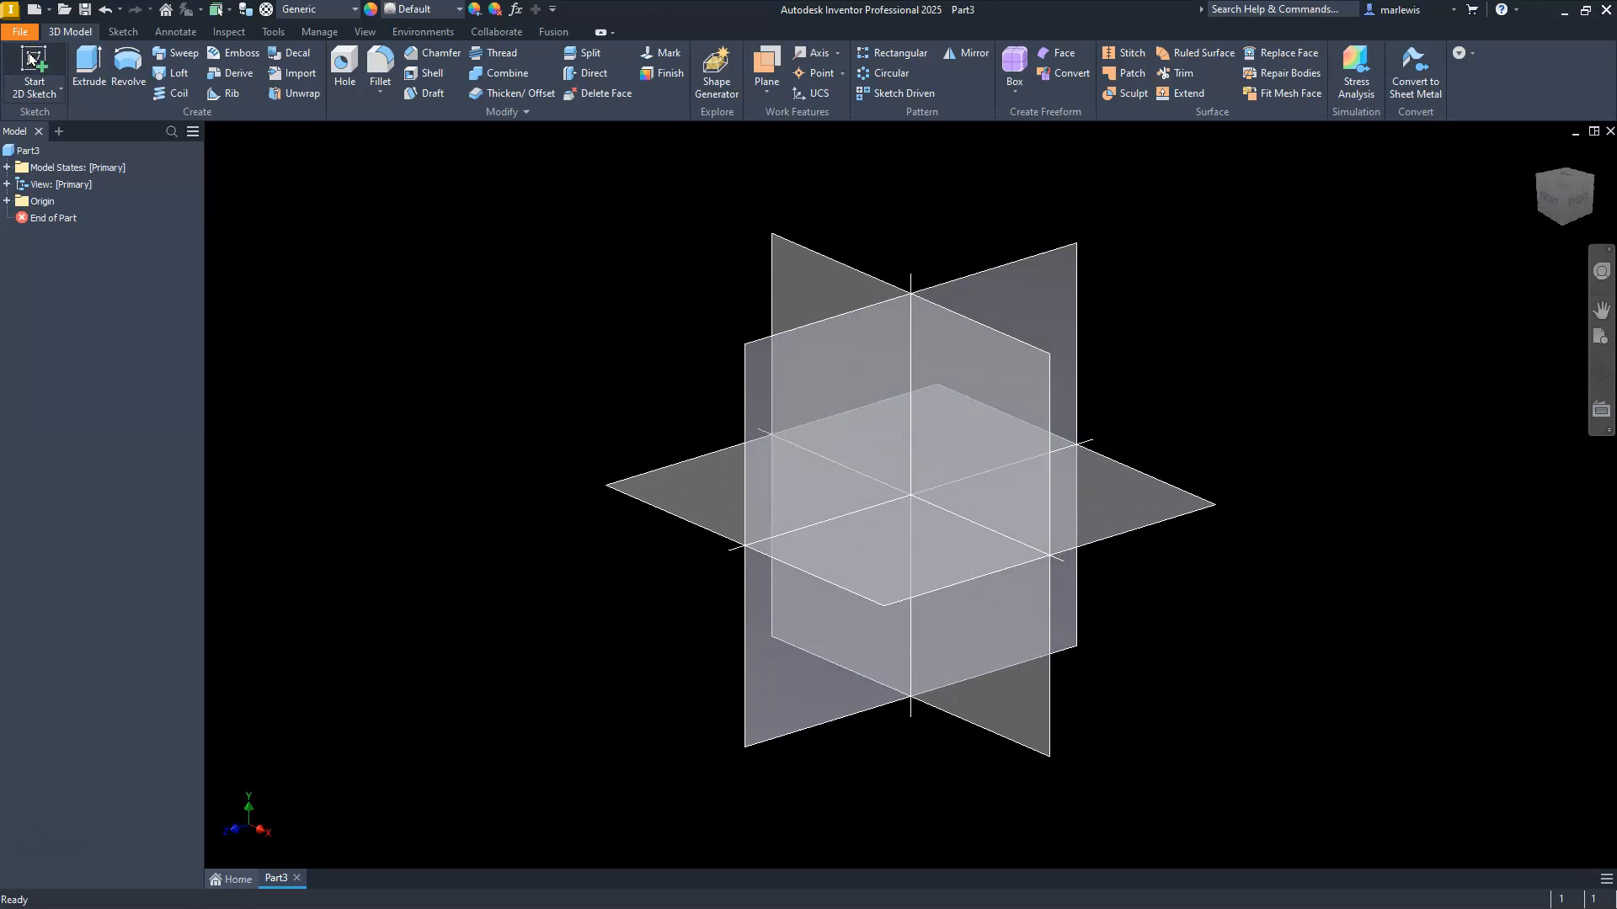
left_click(760, 366)
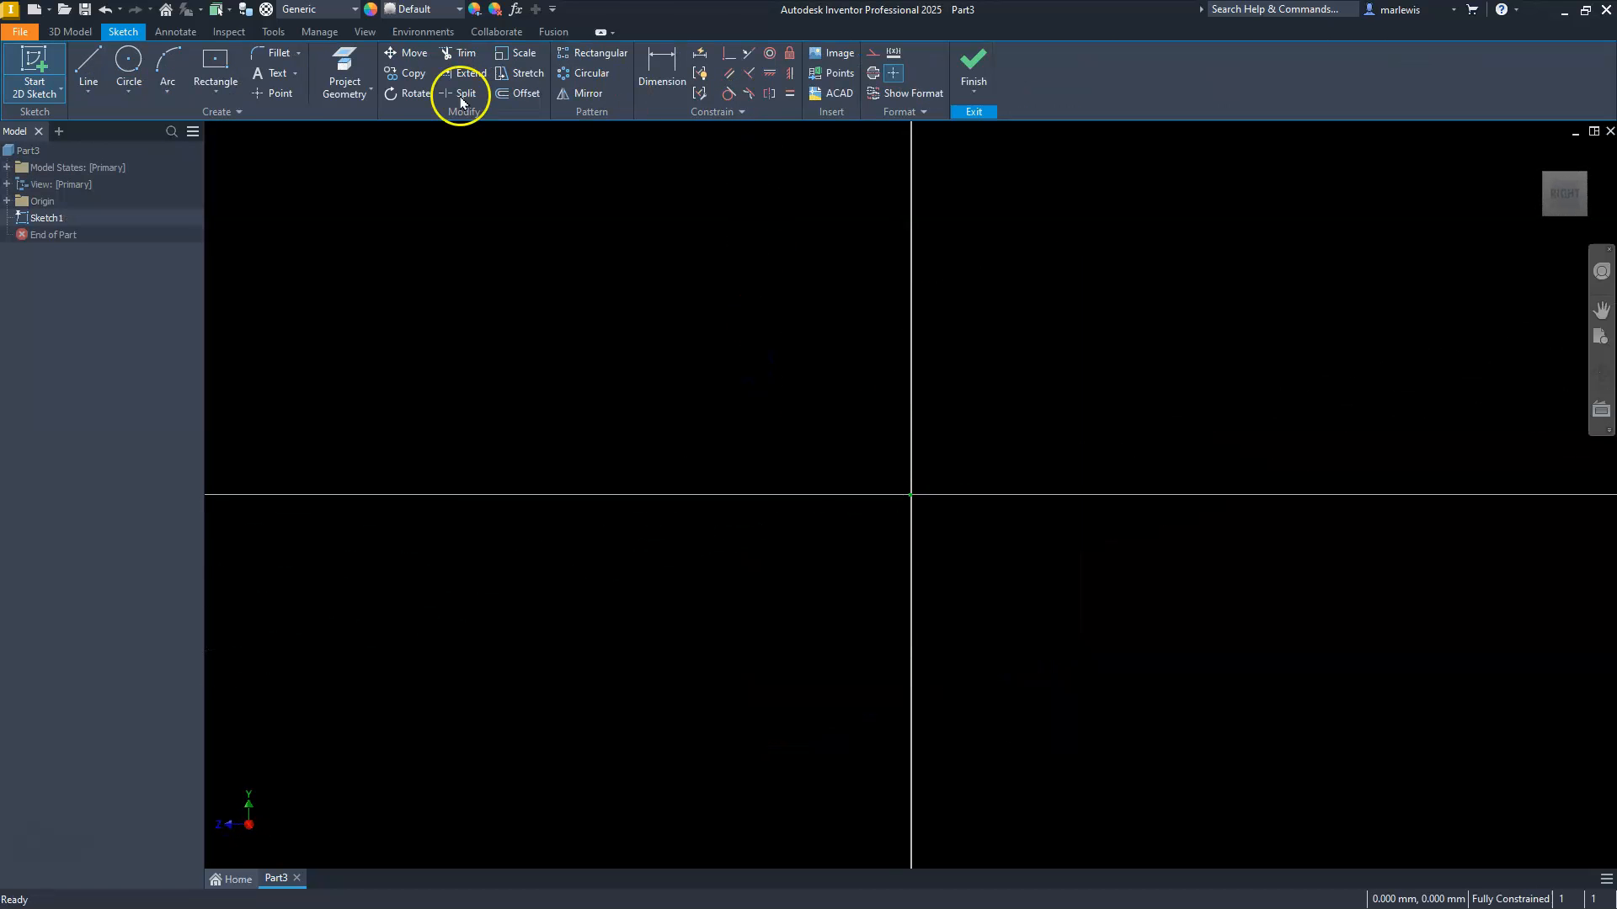
left_click(88, 63)
left_click(686, 235)
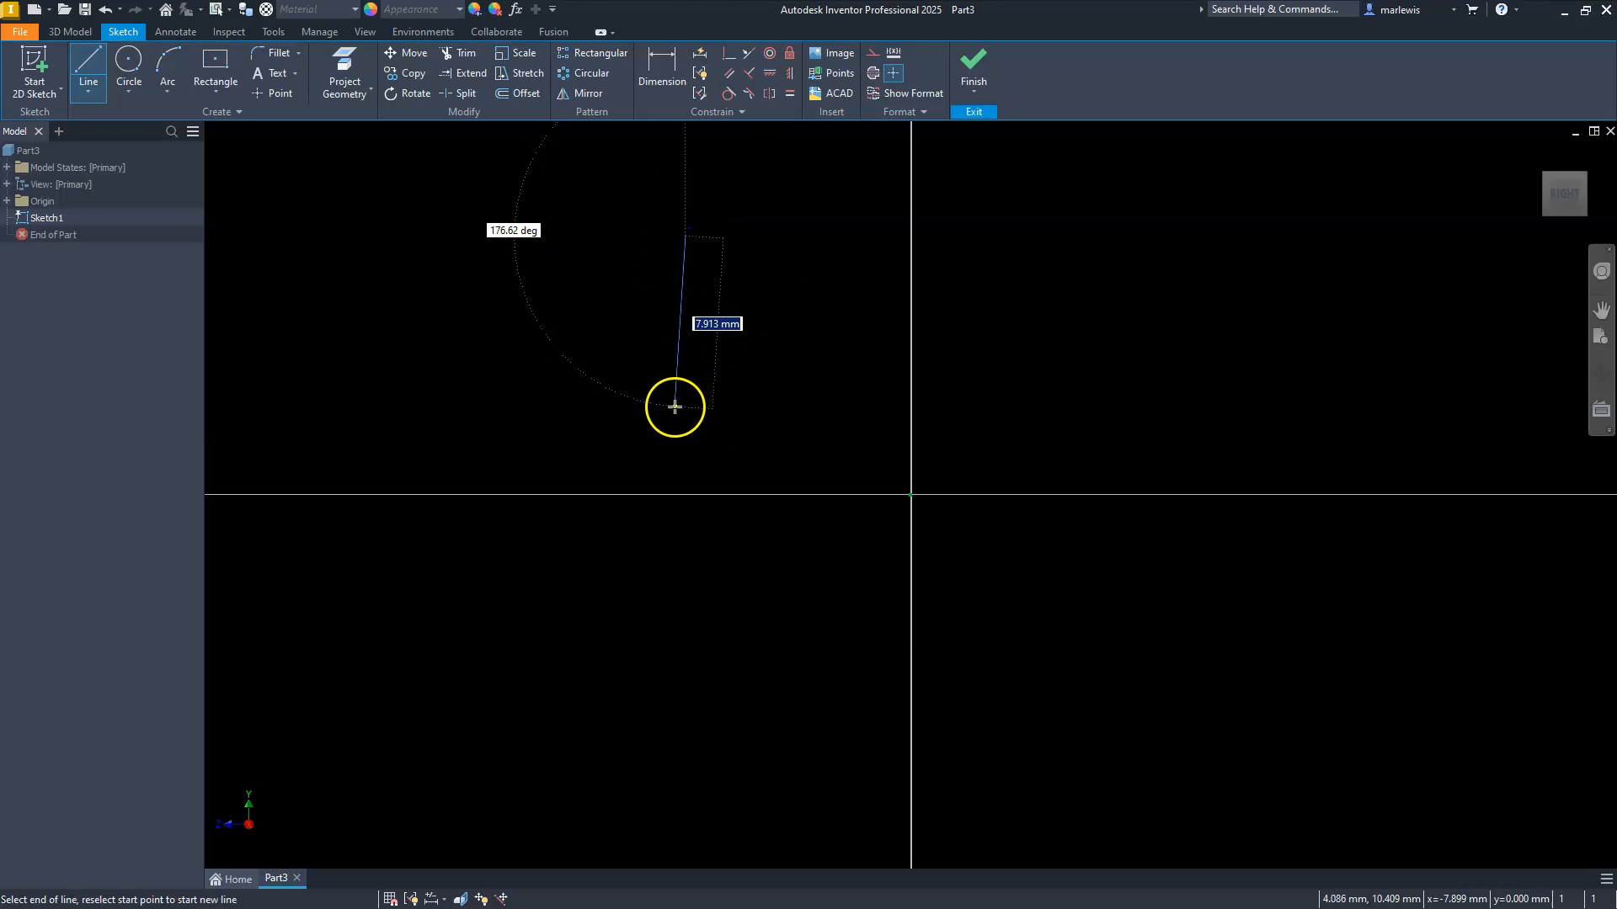
left_click(686, 416)
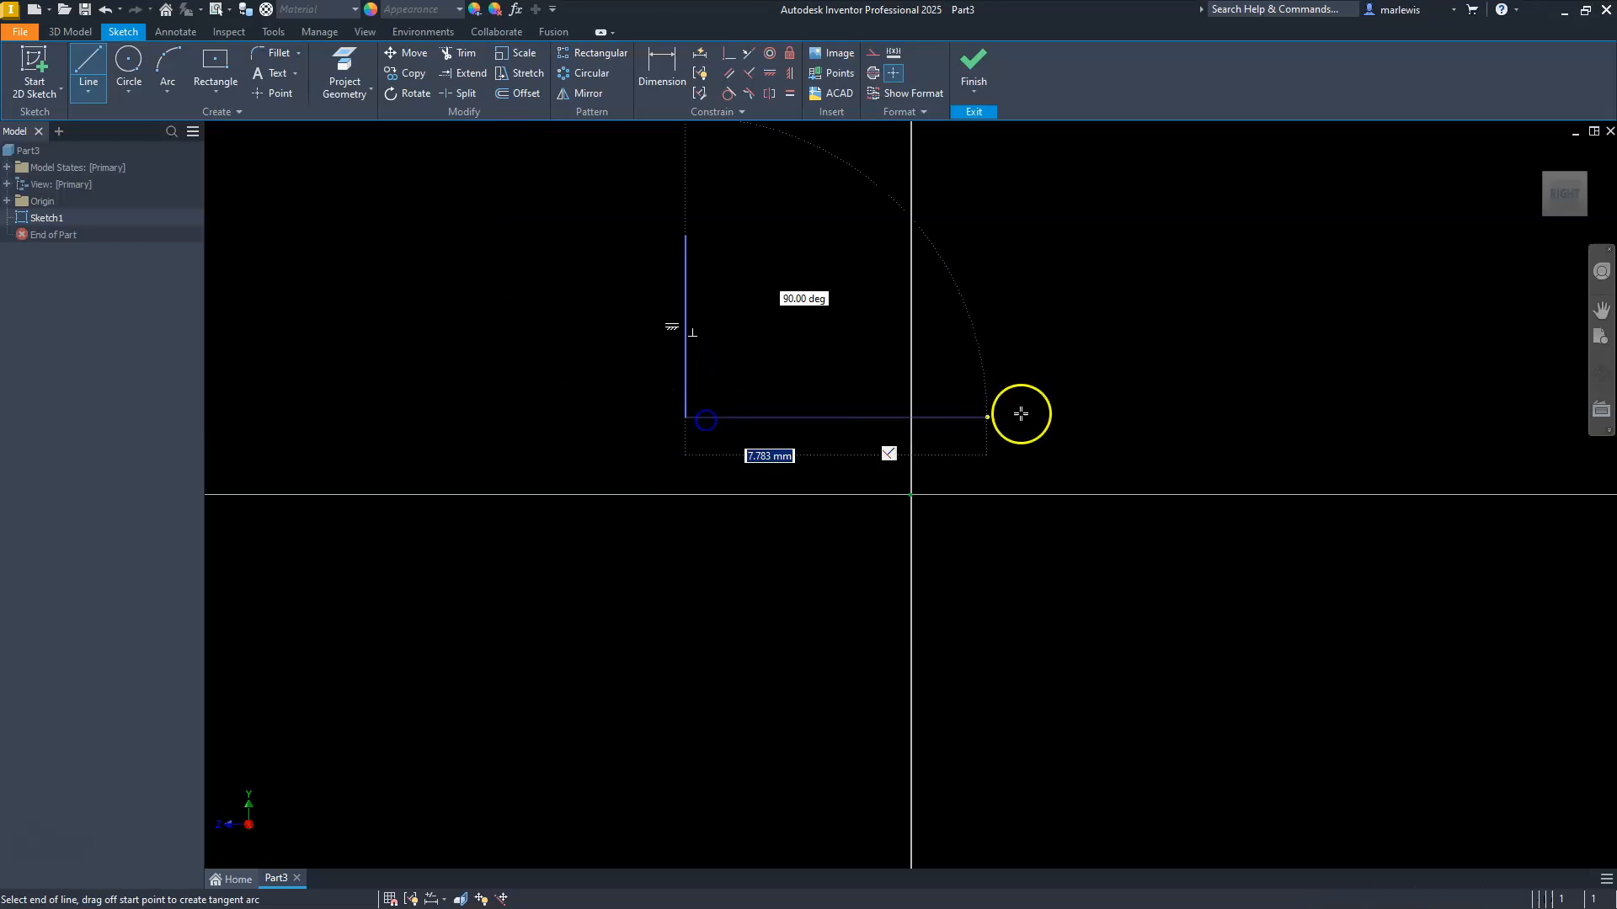
left_click(1084, 417)
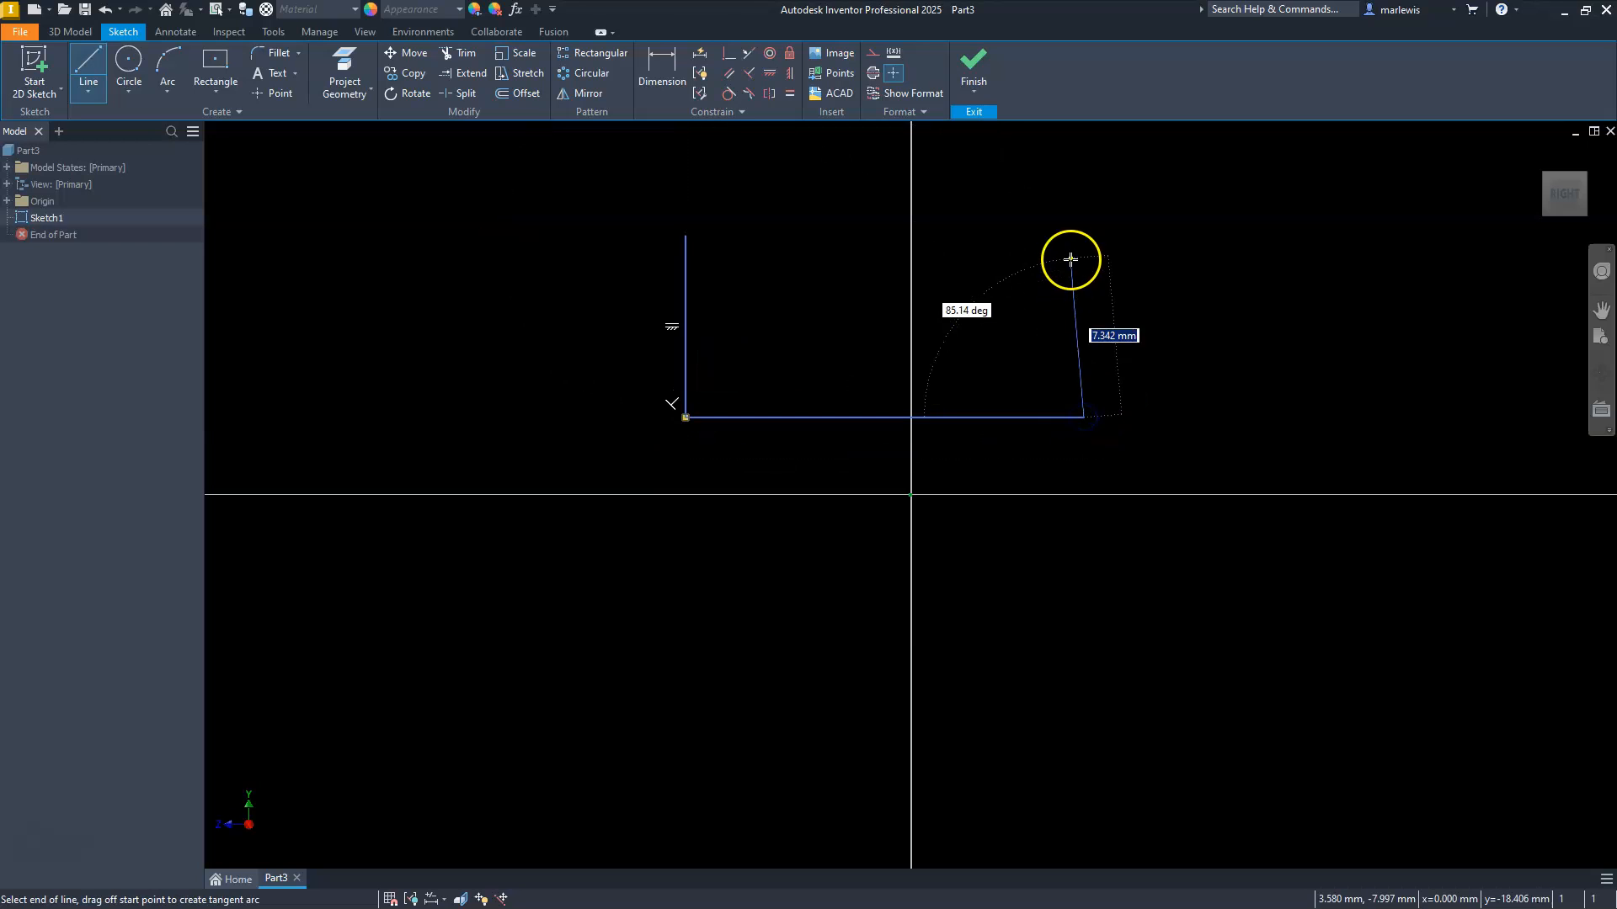
left_click(1084, 236)
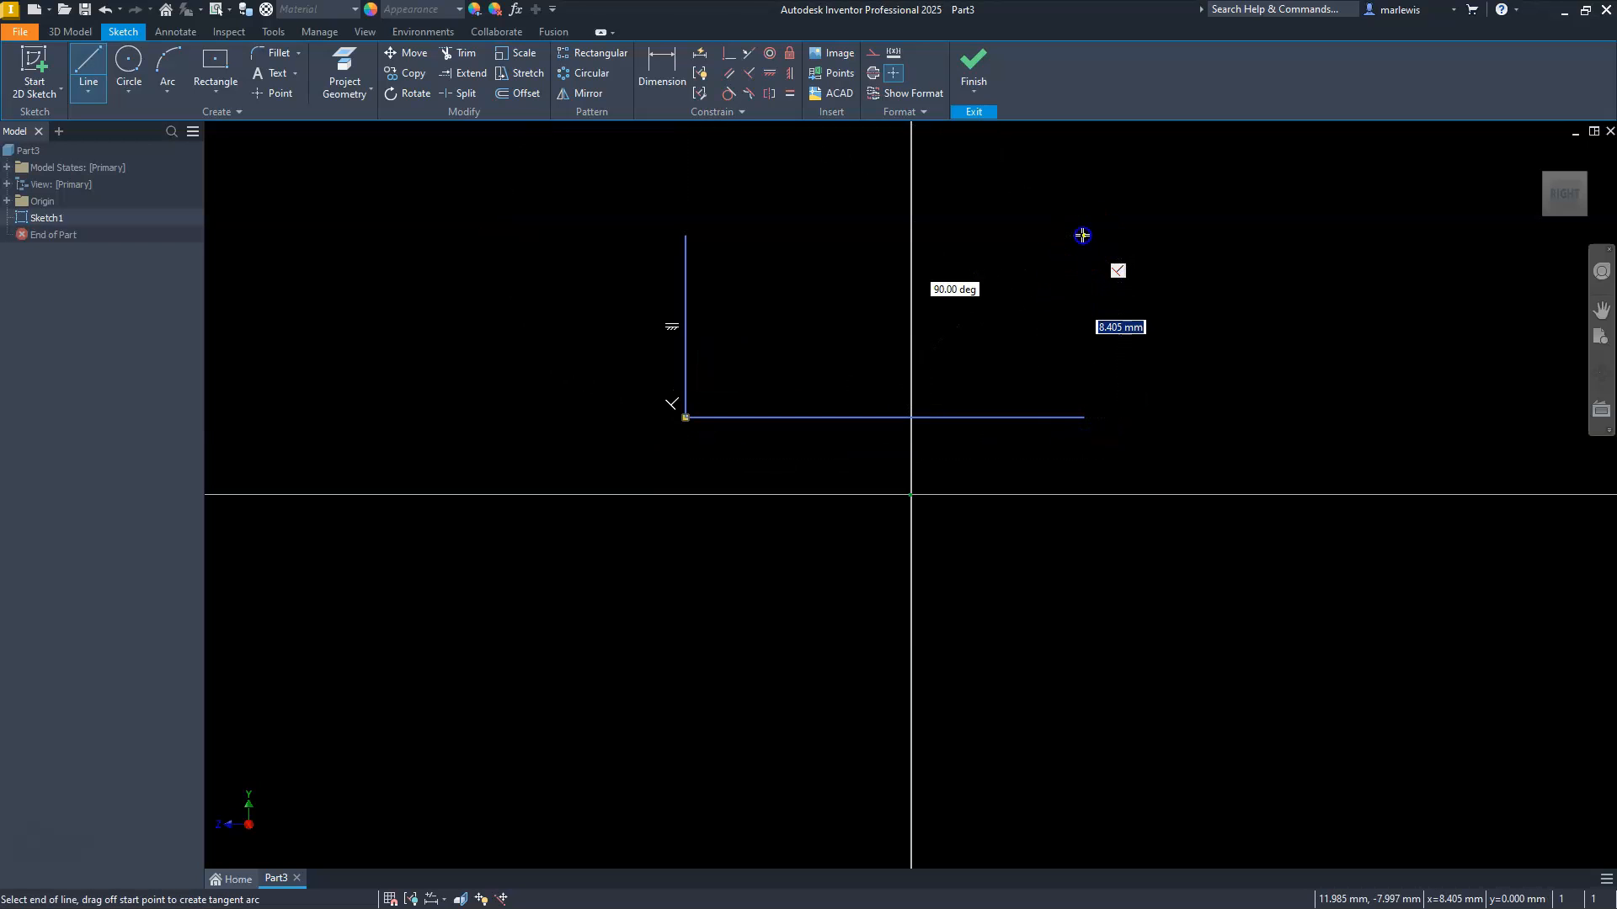
left_click(1031, 236)
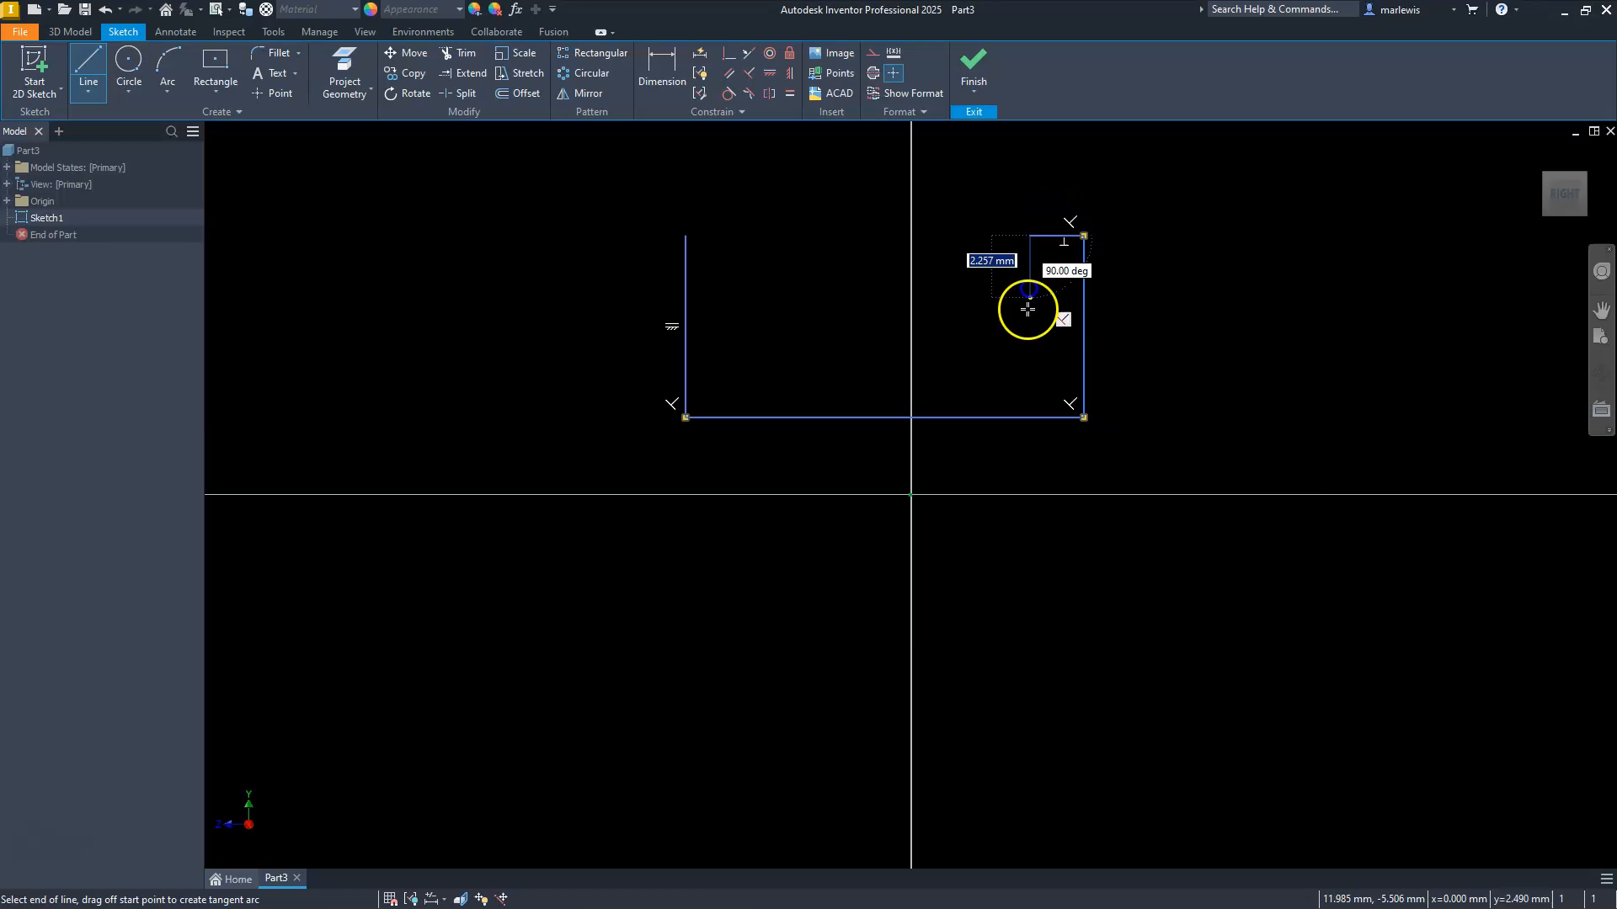
left_click(1029, 362)
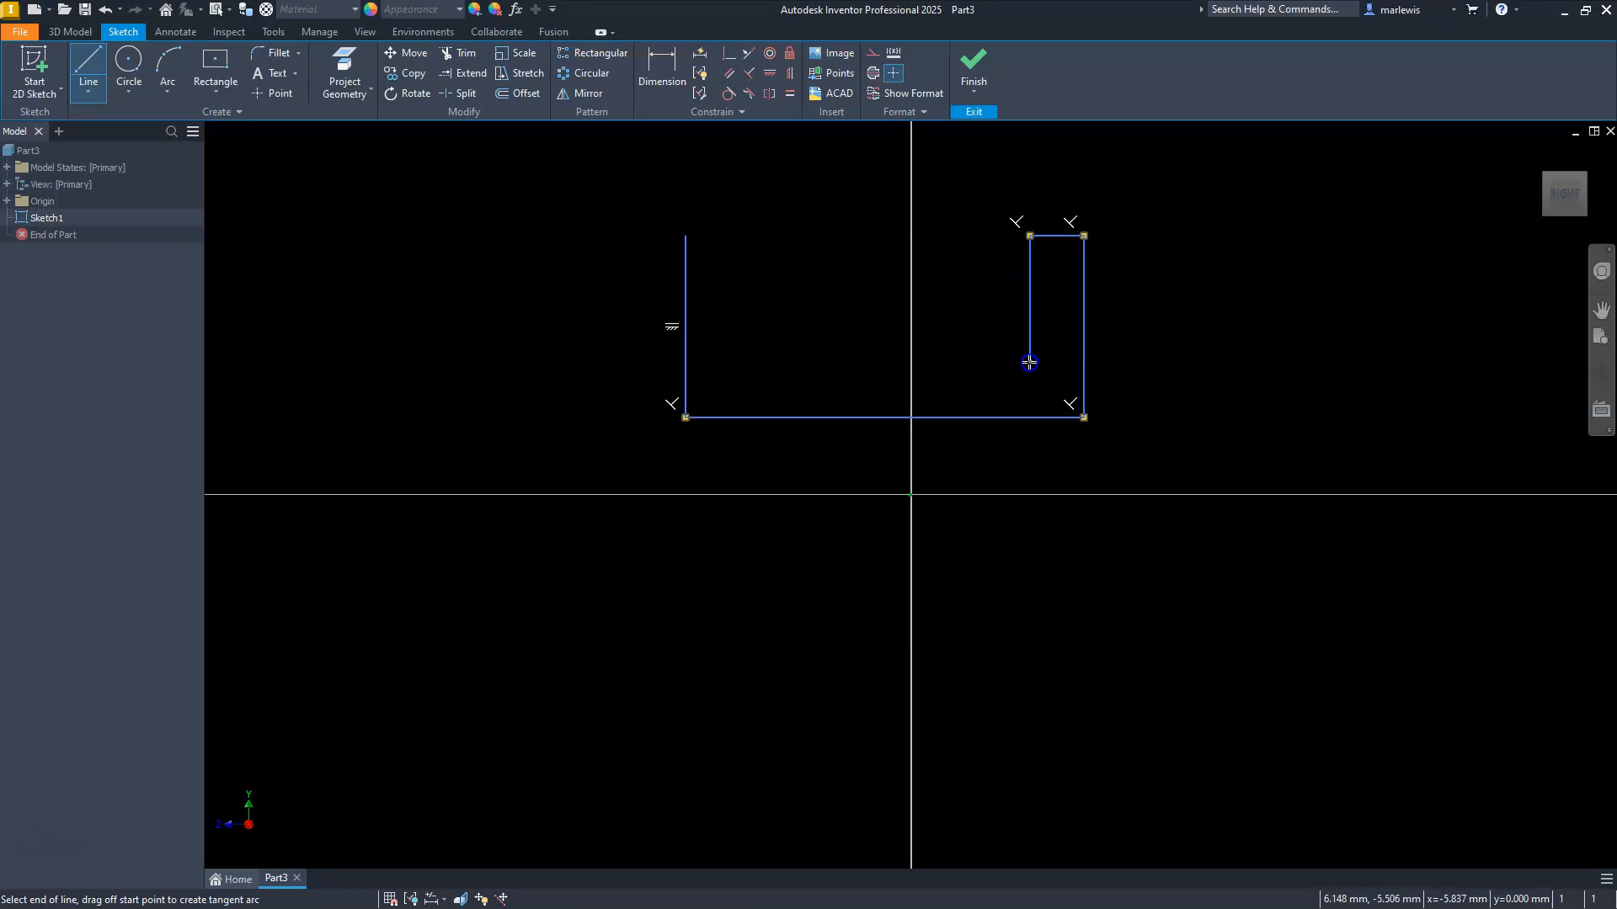
left_click(736, 362)
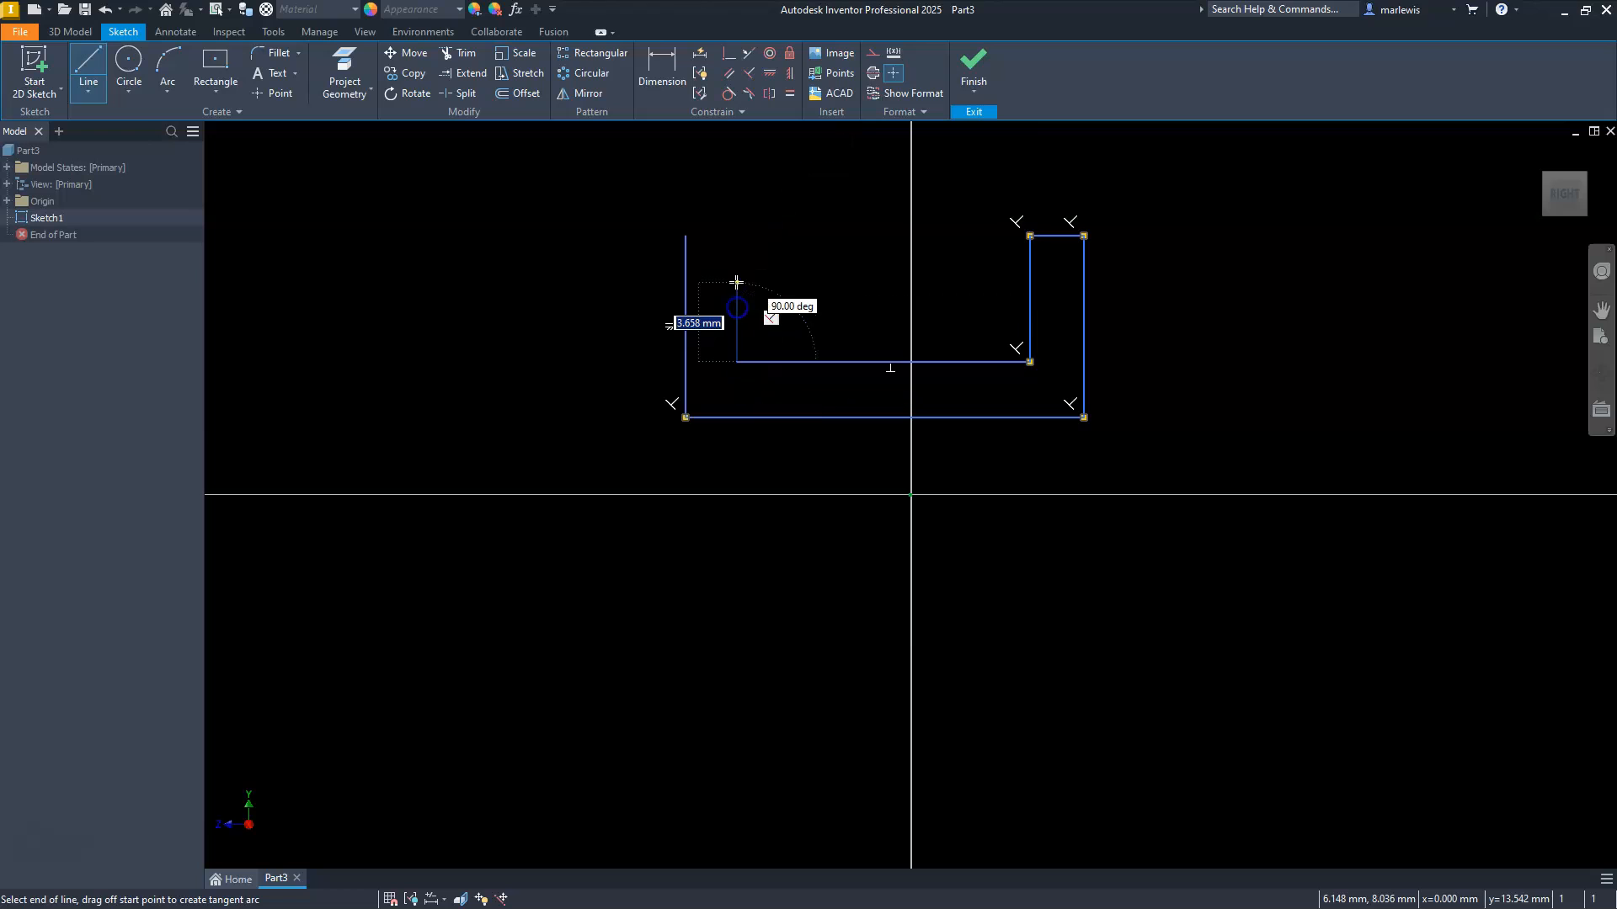
left_click(737, 236)
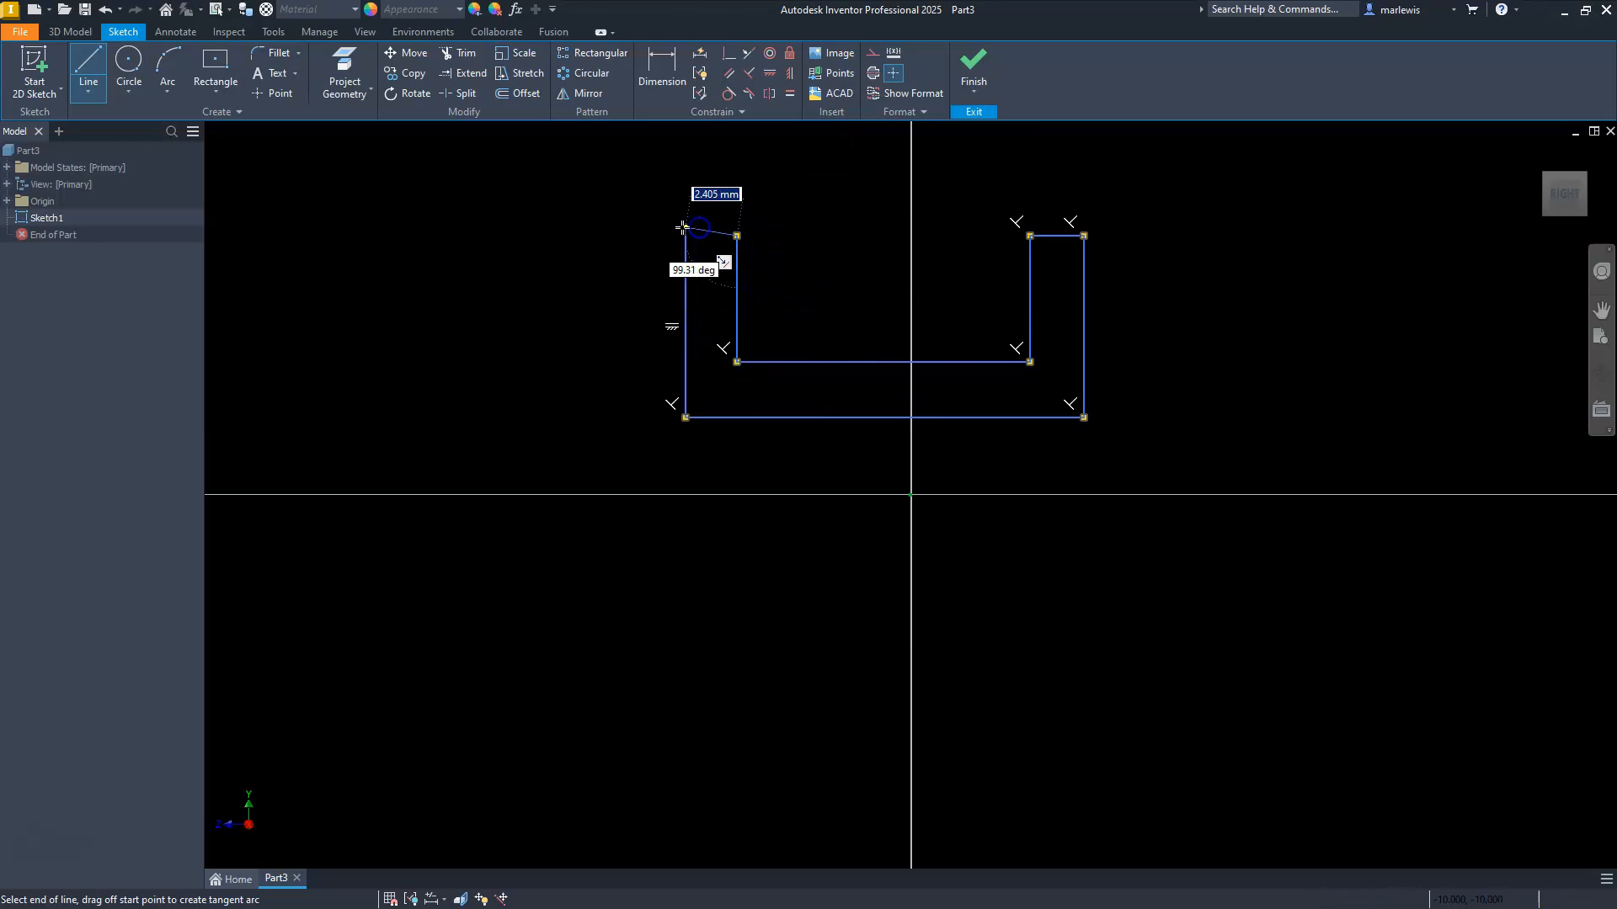
left_click(684, 234)
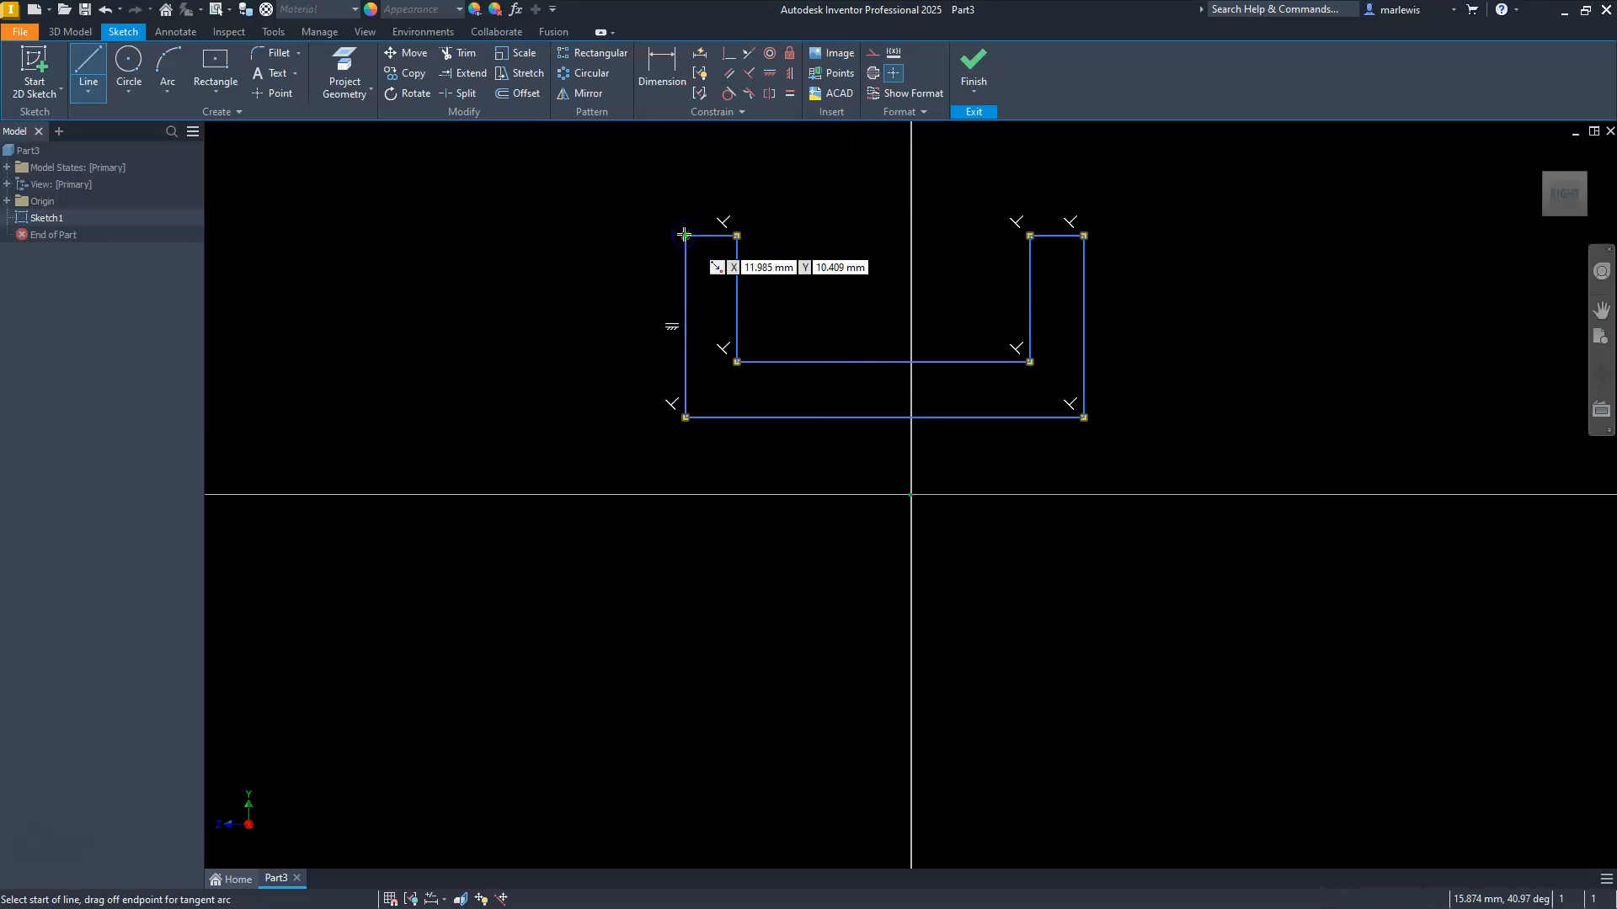
key("Escape")
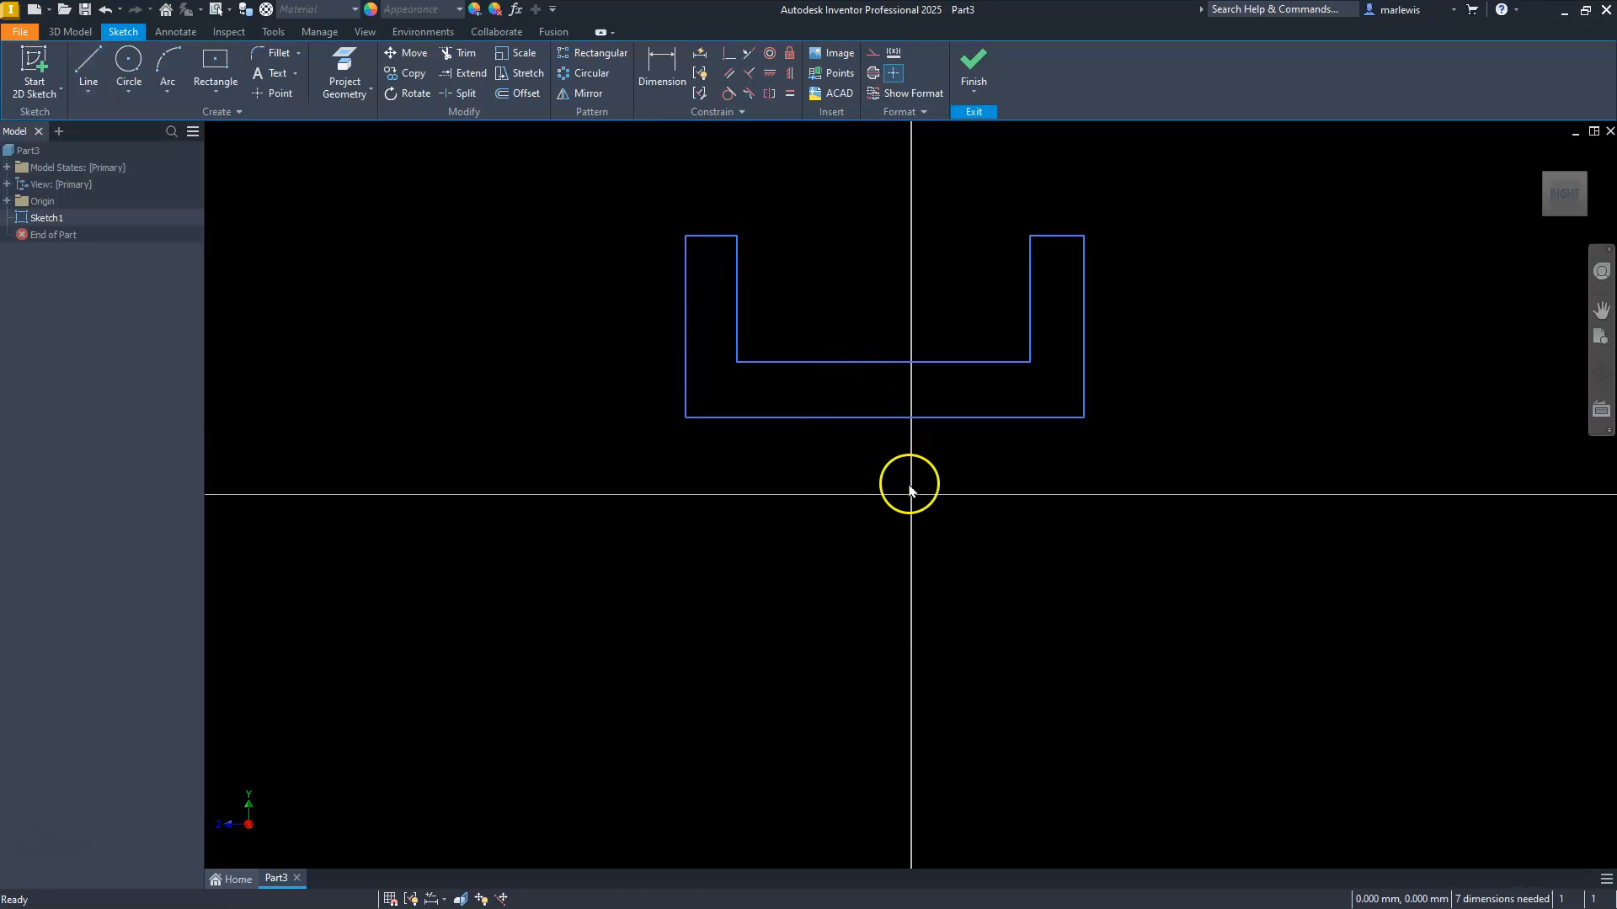
Dimension the U profile's bottom edge to 90 mm.
left_click(662, 69)
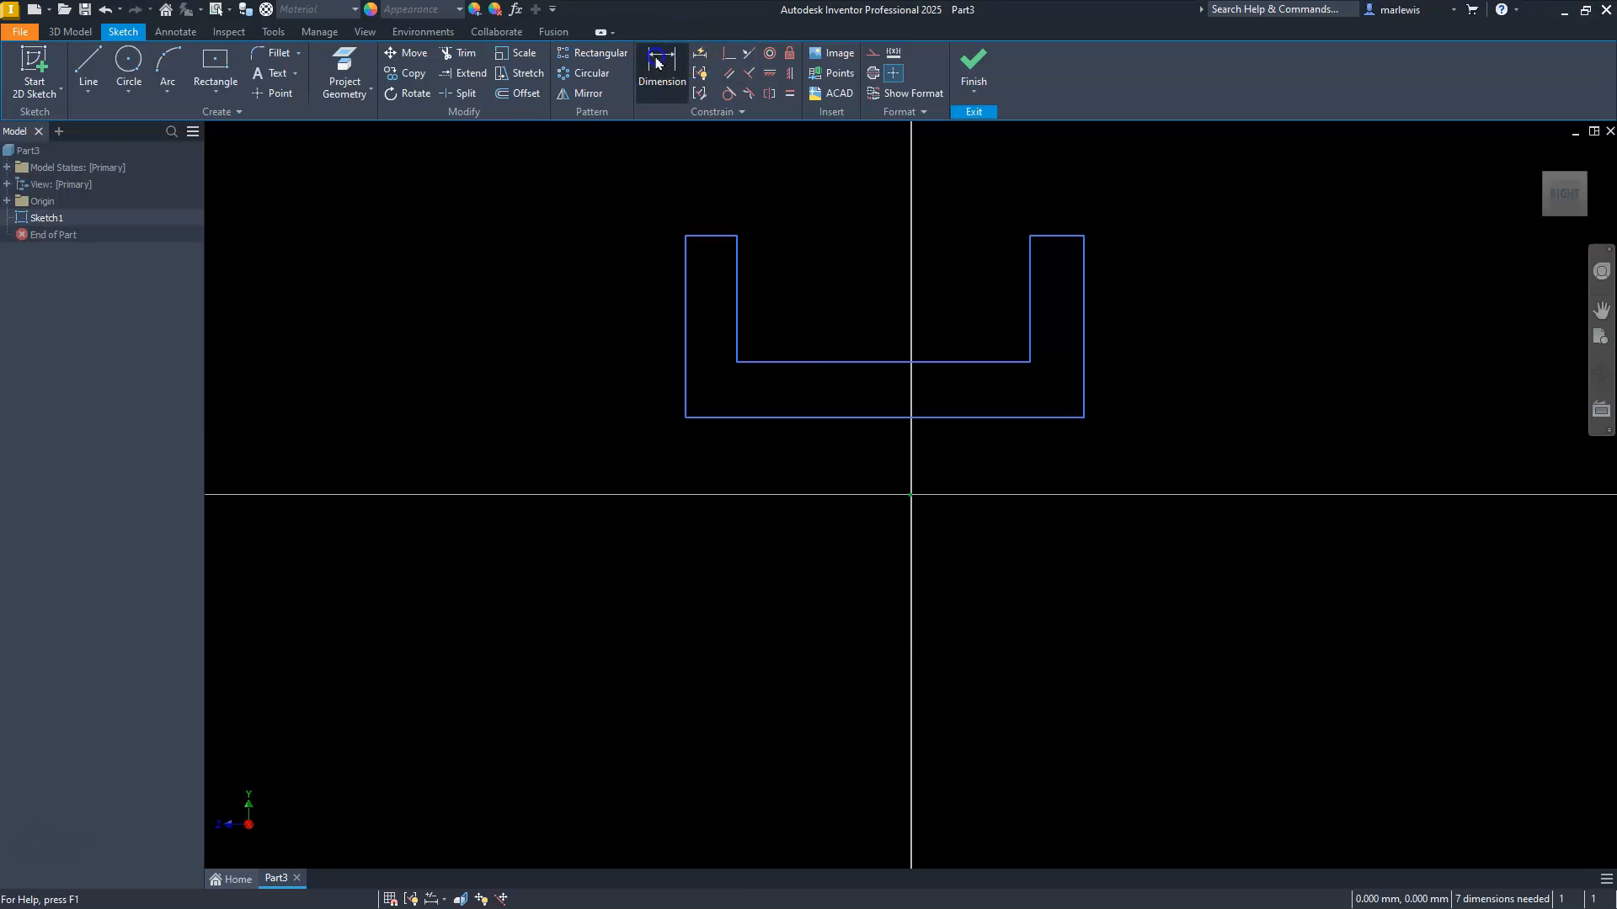
left_click(800, 413)
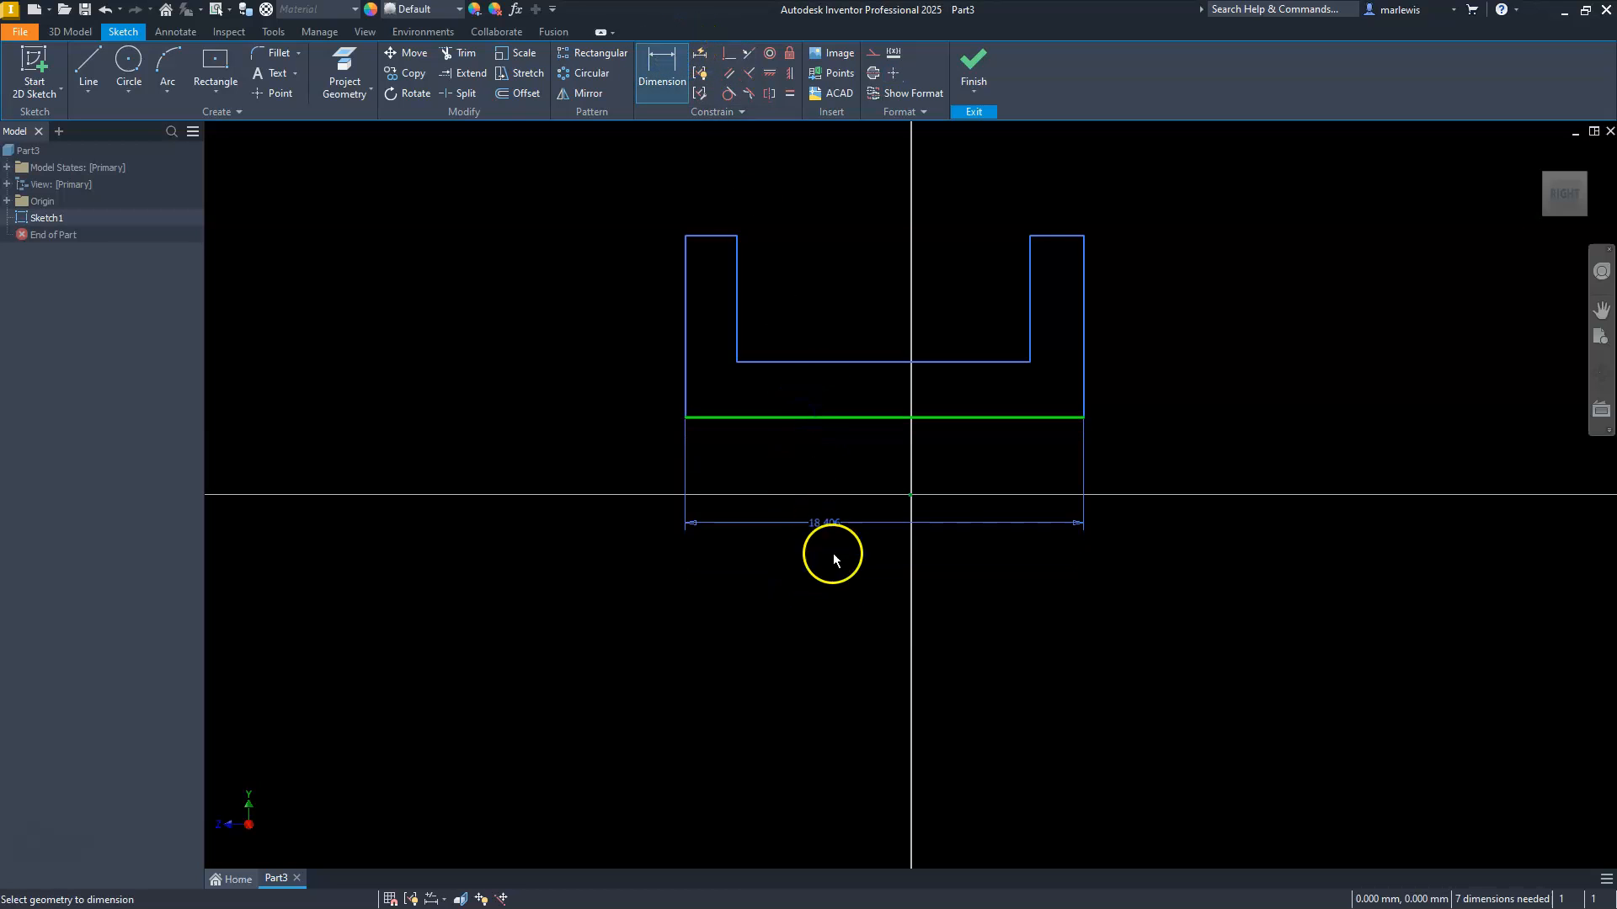
left_click(865, 610)
type("90")
key("Return")
Dimension the top edge of the U profile's right leg to 10 mm.
scroll(1270, 678, "down", 5)
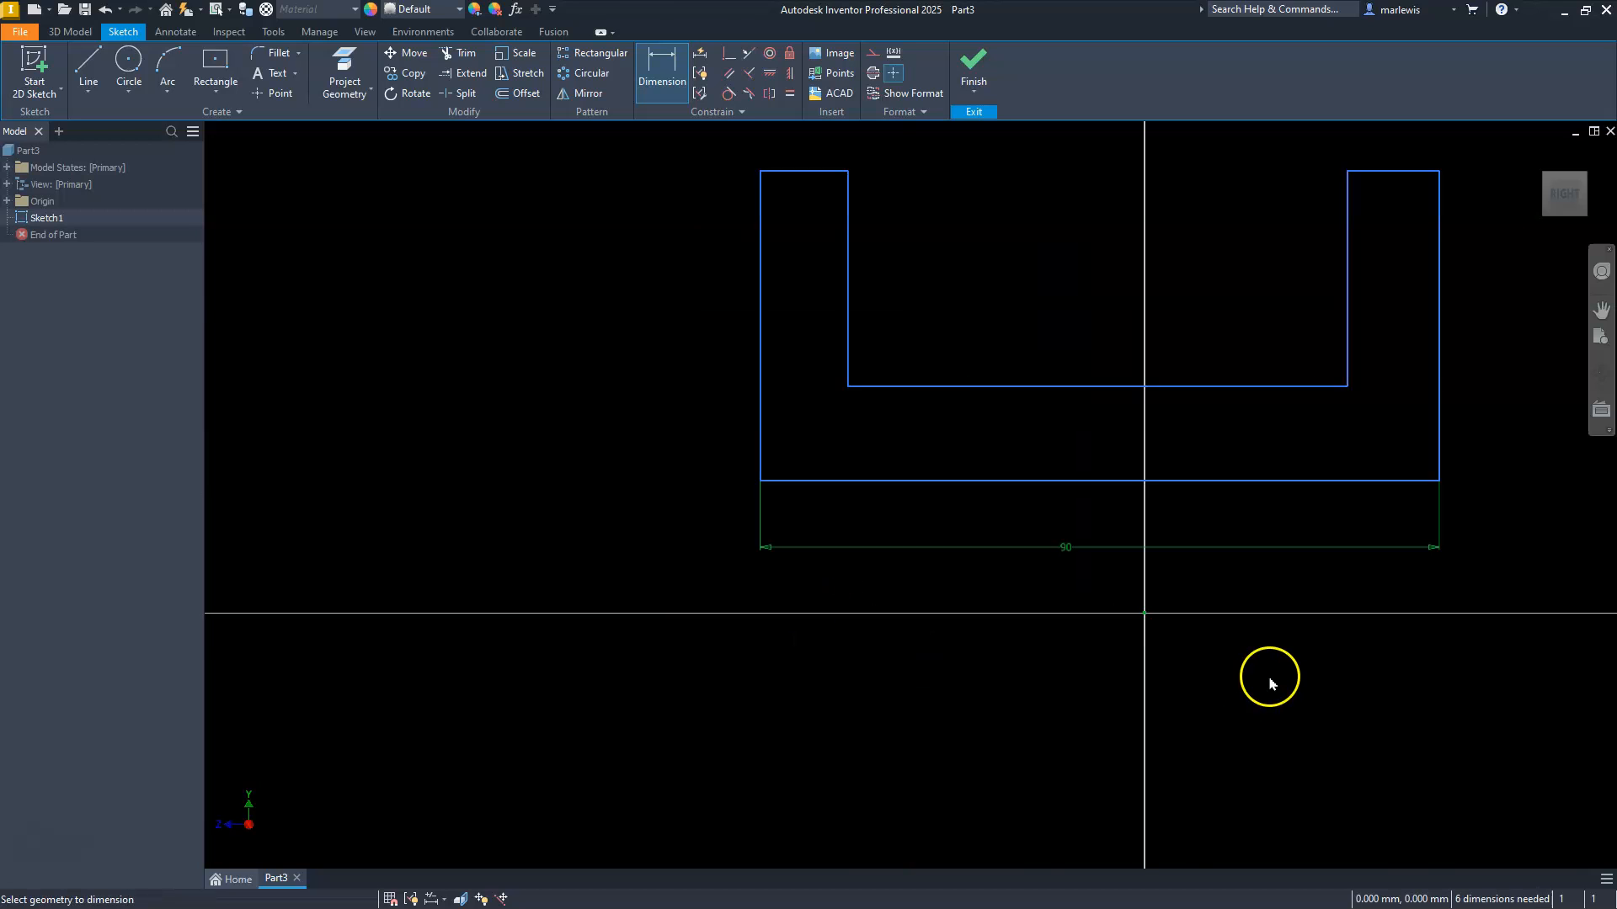
scroll(1270, 684, "down", 3)
left_click(1332, 381)
left_click(1392, 333)
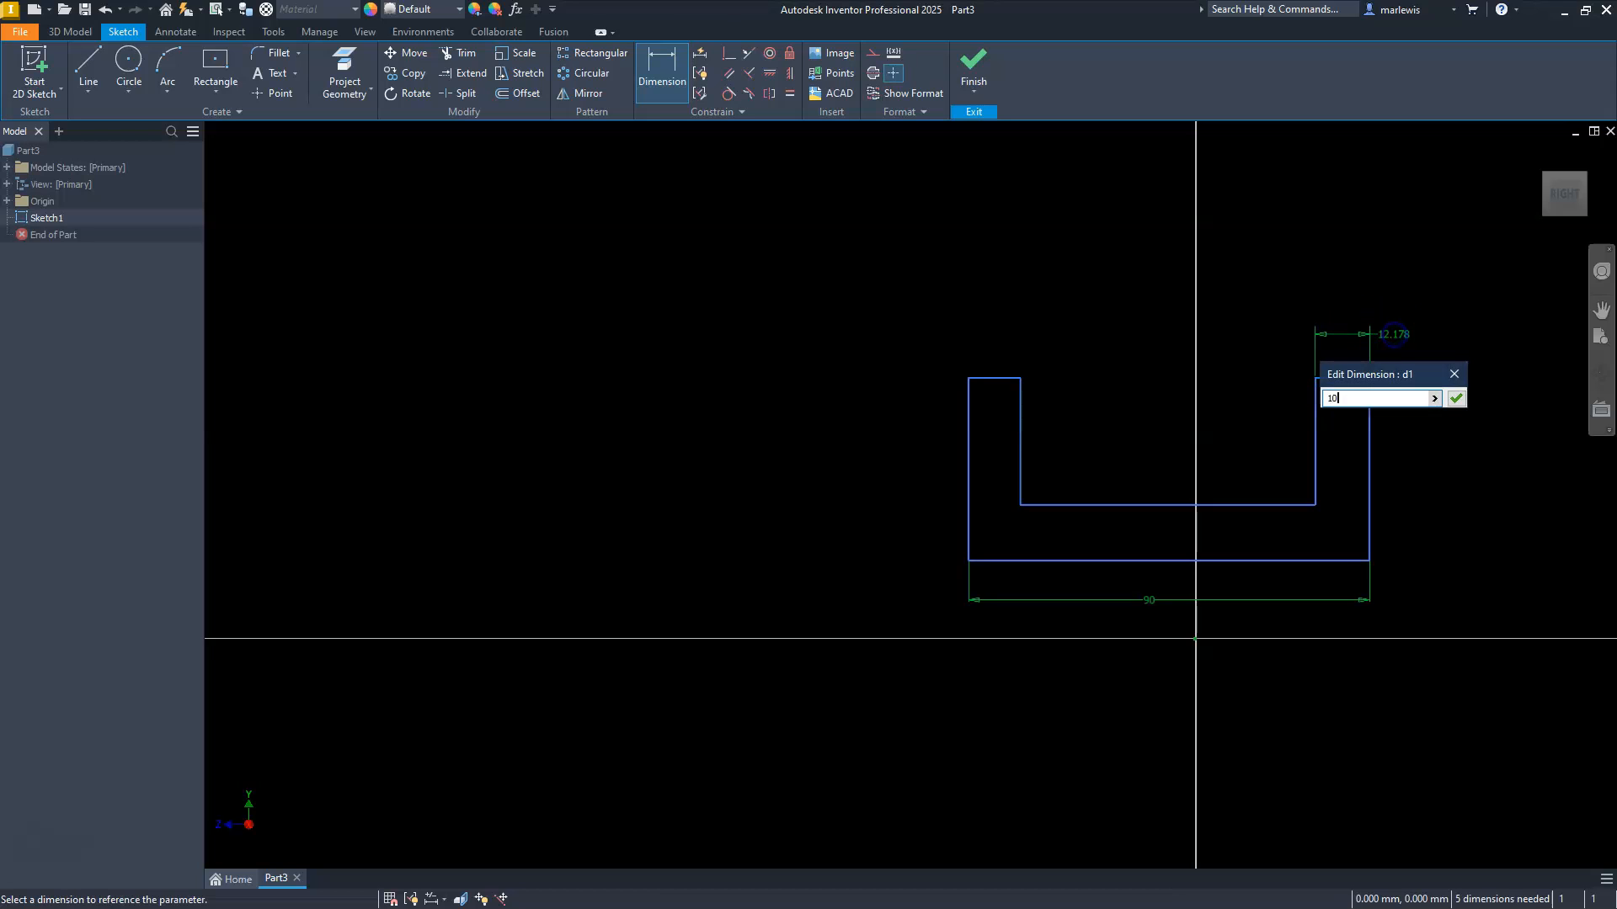
type("10")
key("Return")
left_click(1394, 358)
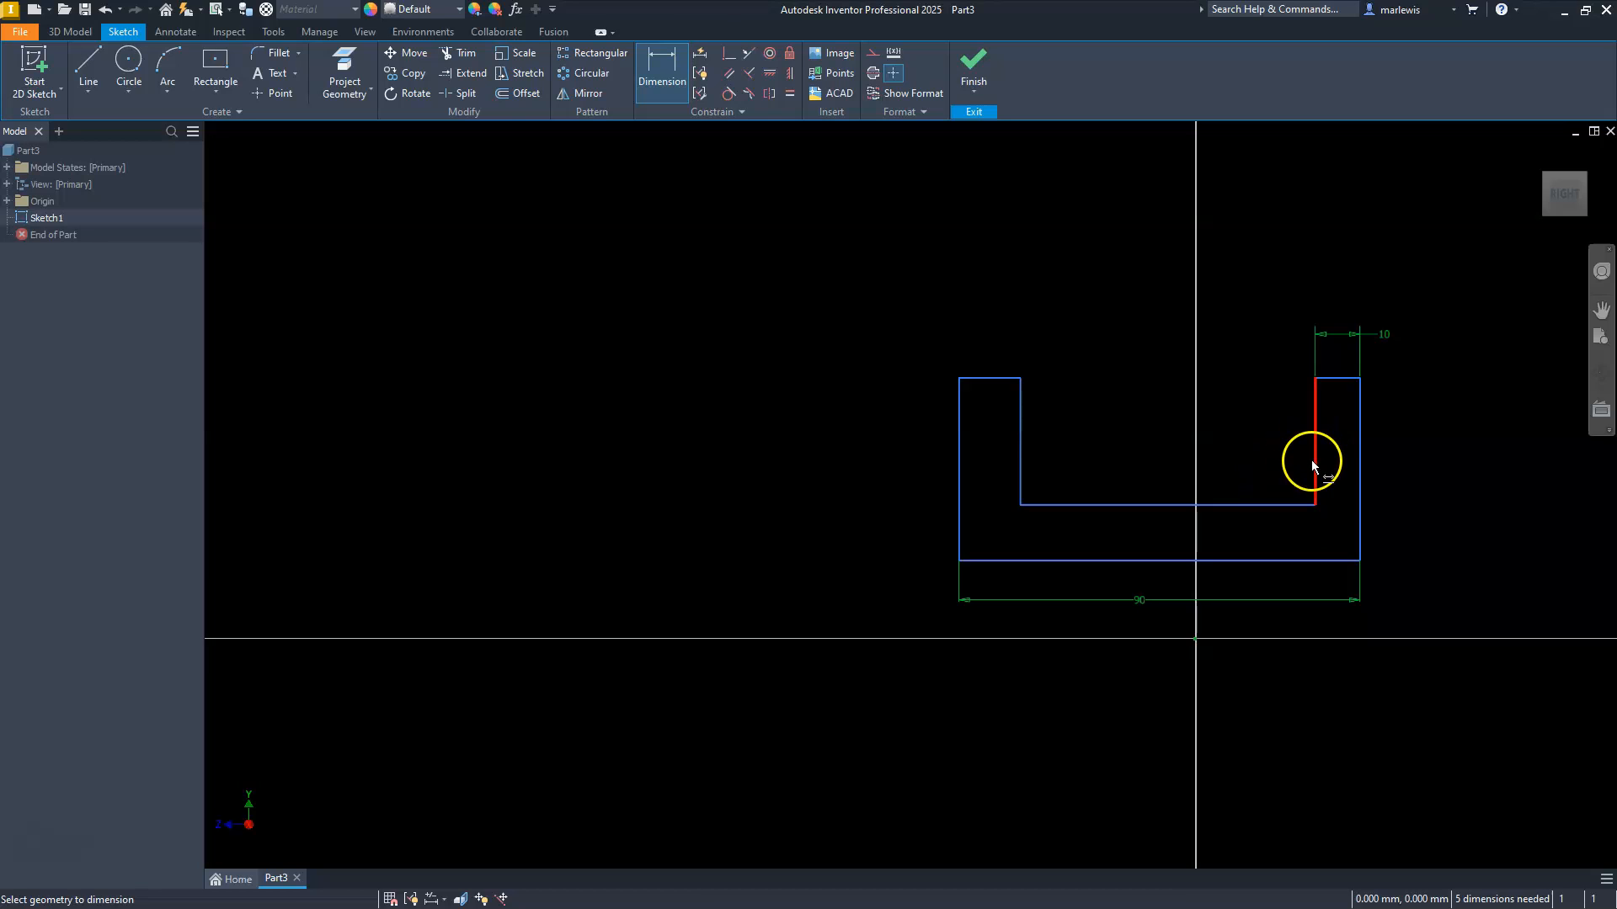
Dimension the right leg's outer vertical edge to 60 mm and its inner vertical edge to 50 mm.
left_click(1359, 503)
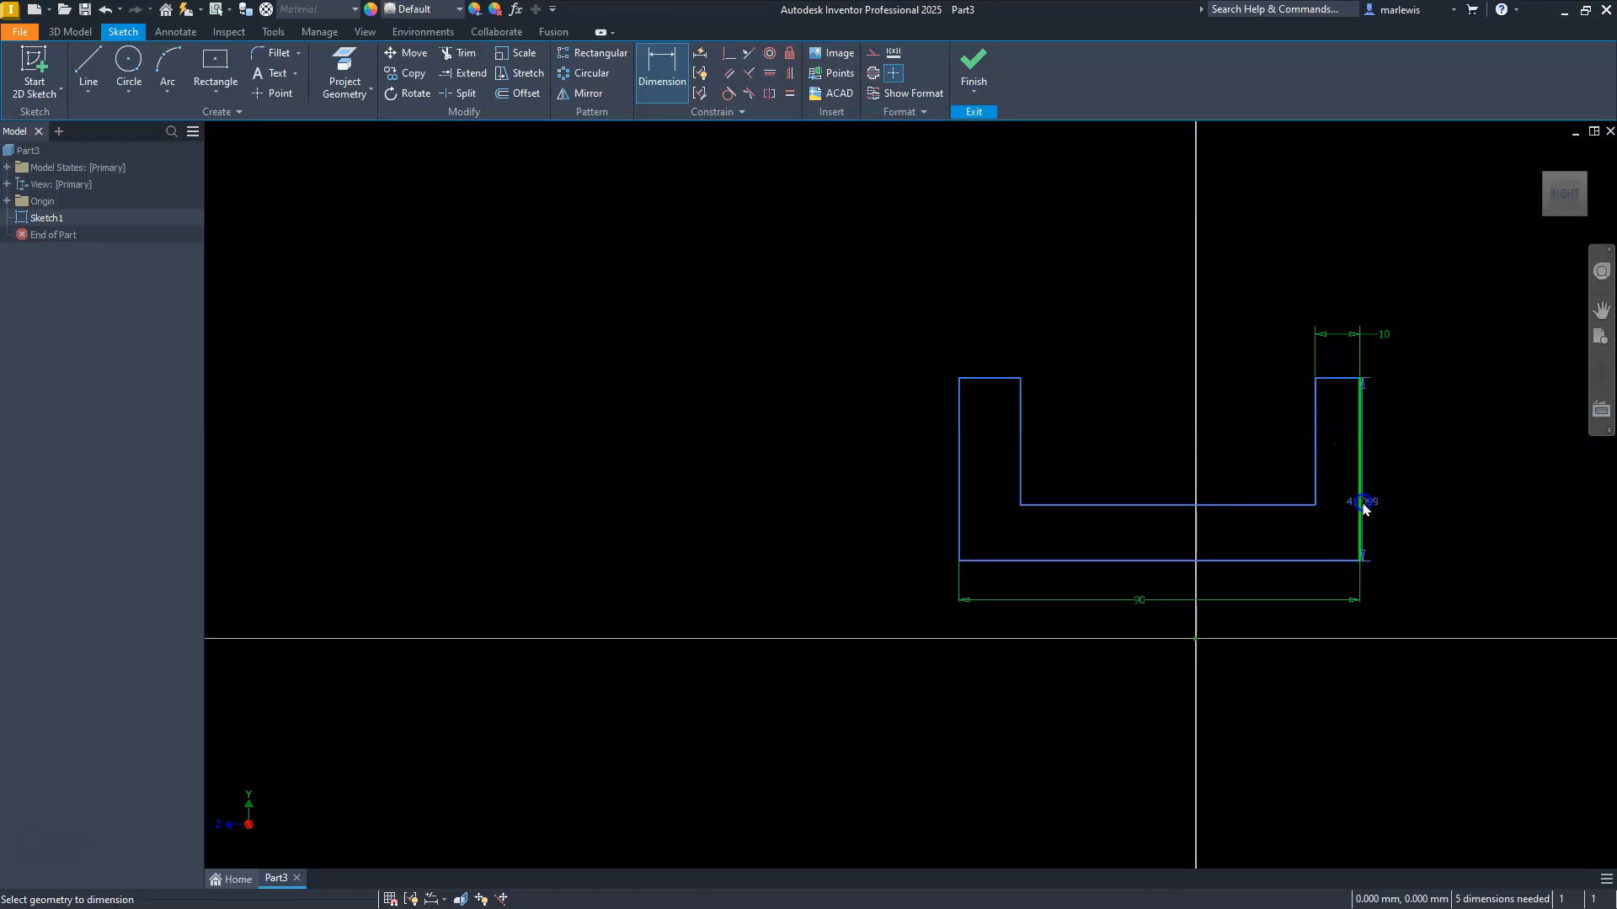
left_click(1439, 485)
type("60")
key("Return")
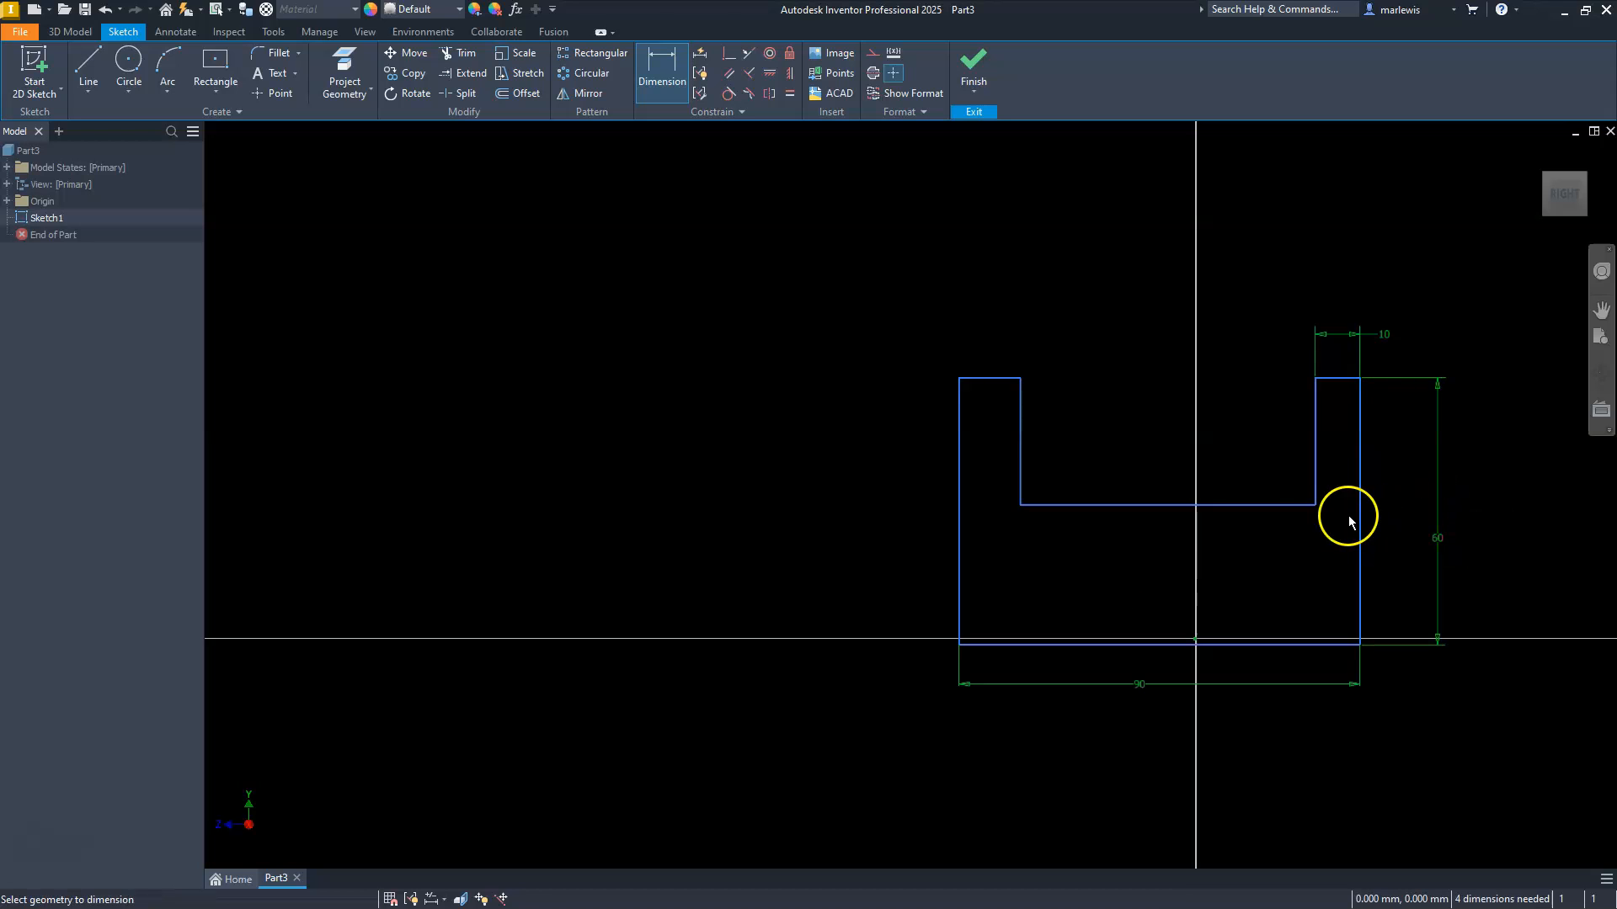
left_click(1312, 477)
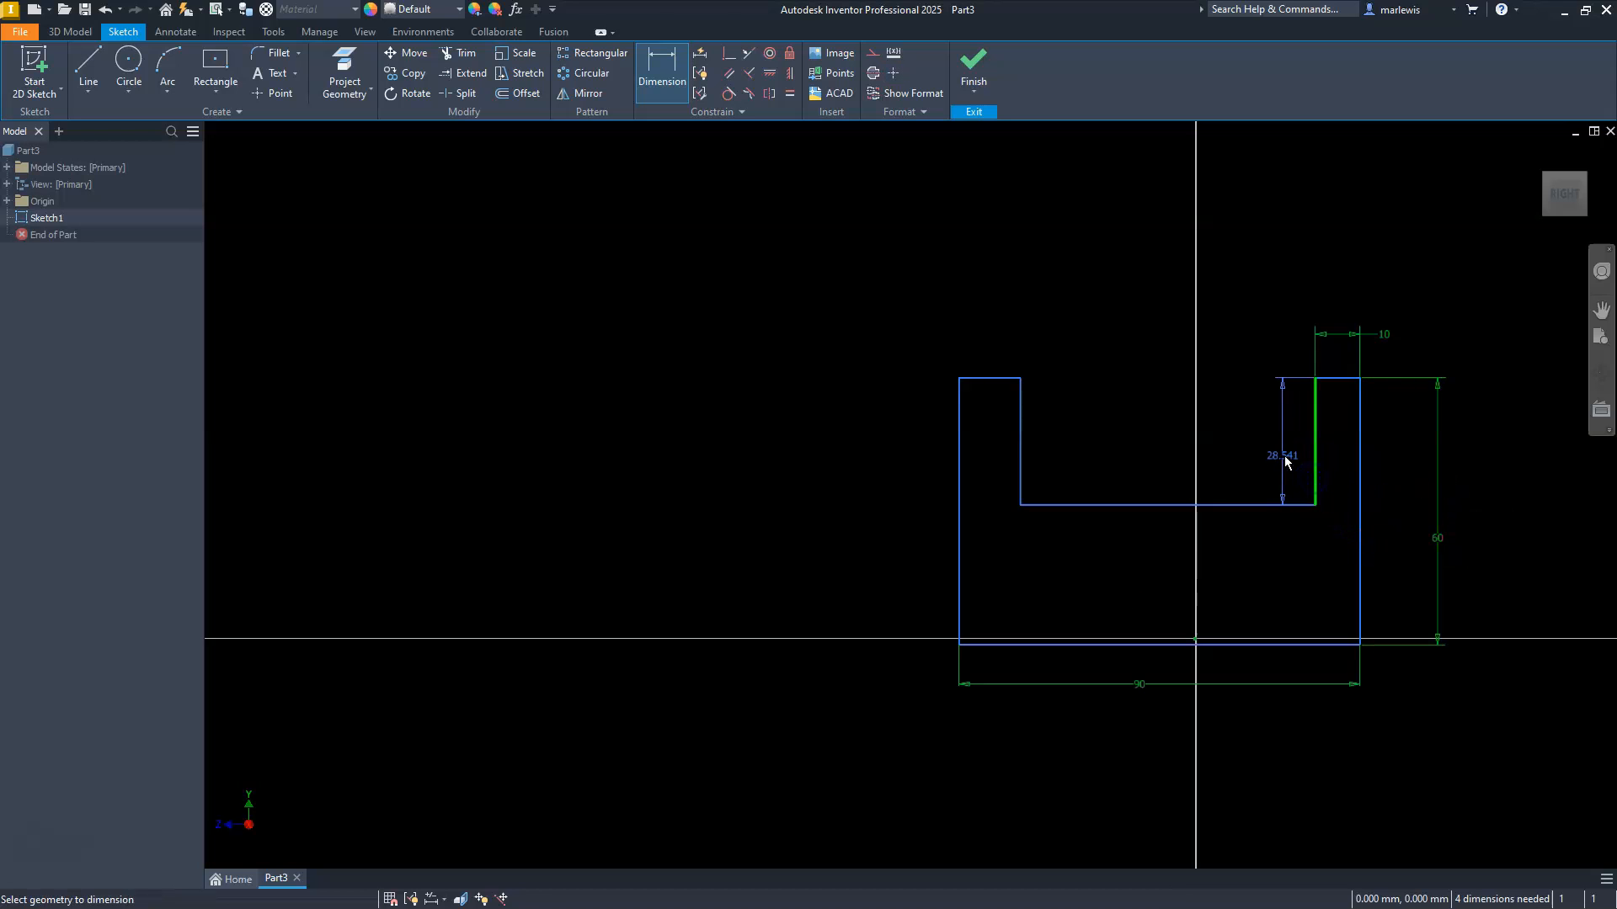
left_click(1274, 464)
type("50")
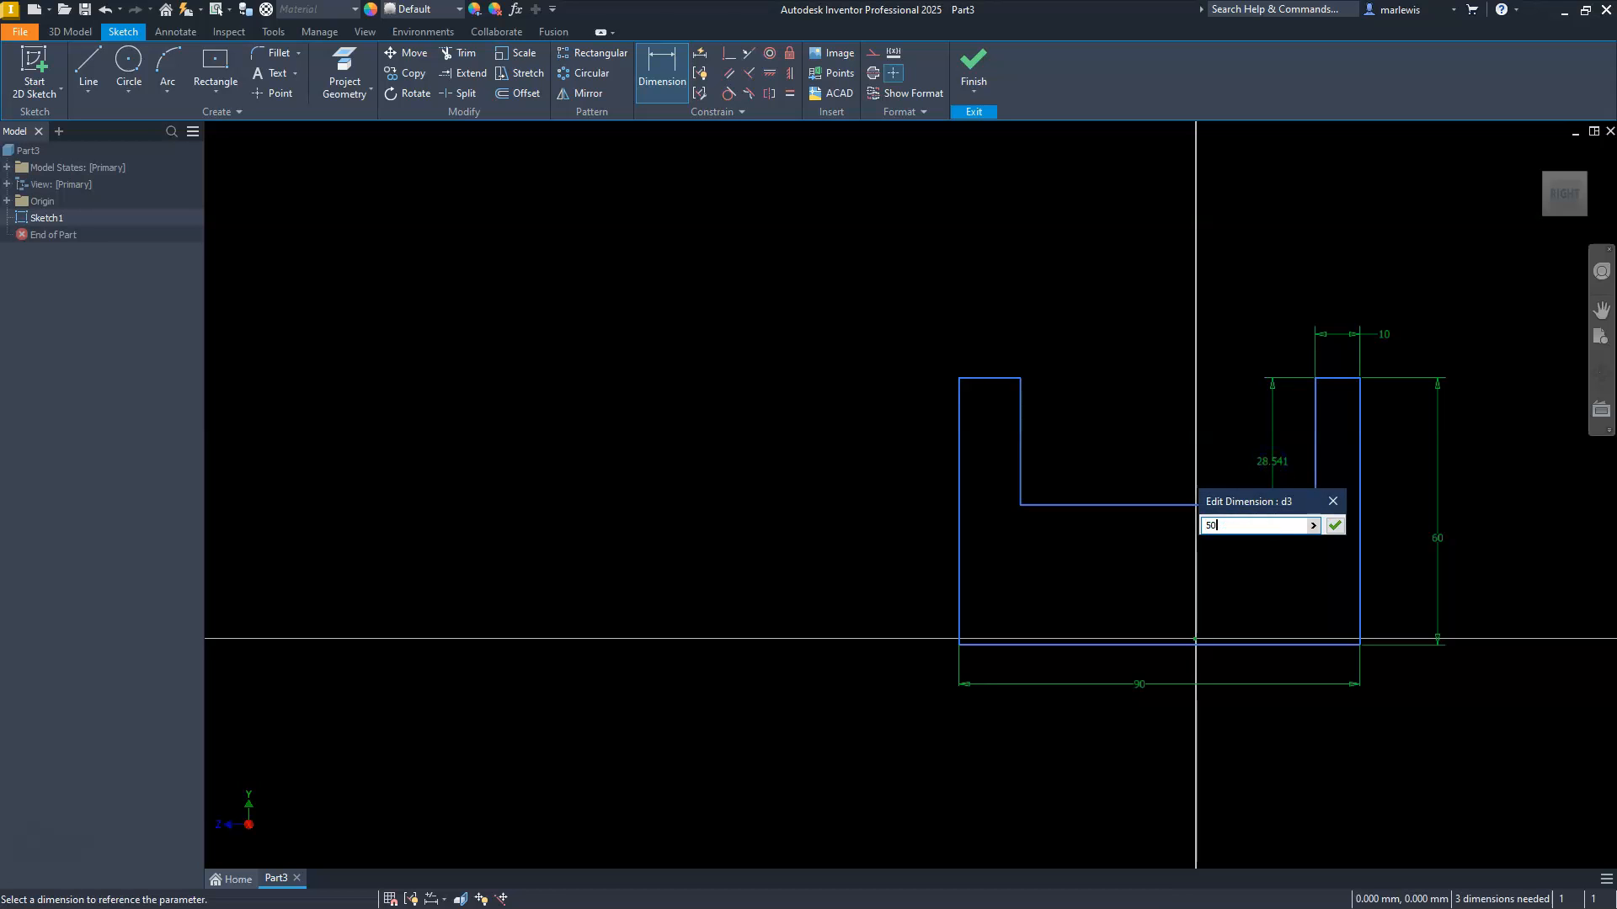
key("Return")
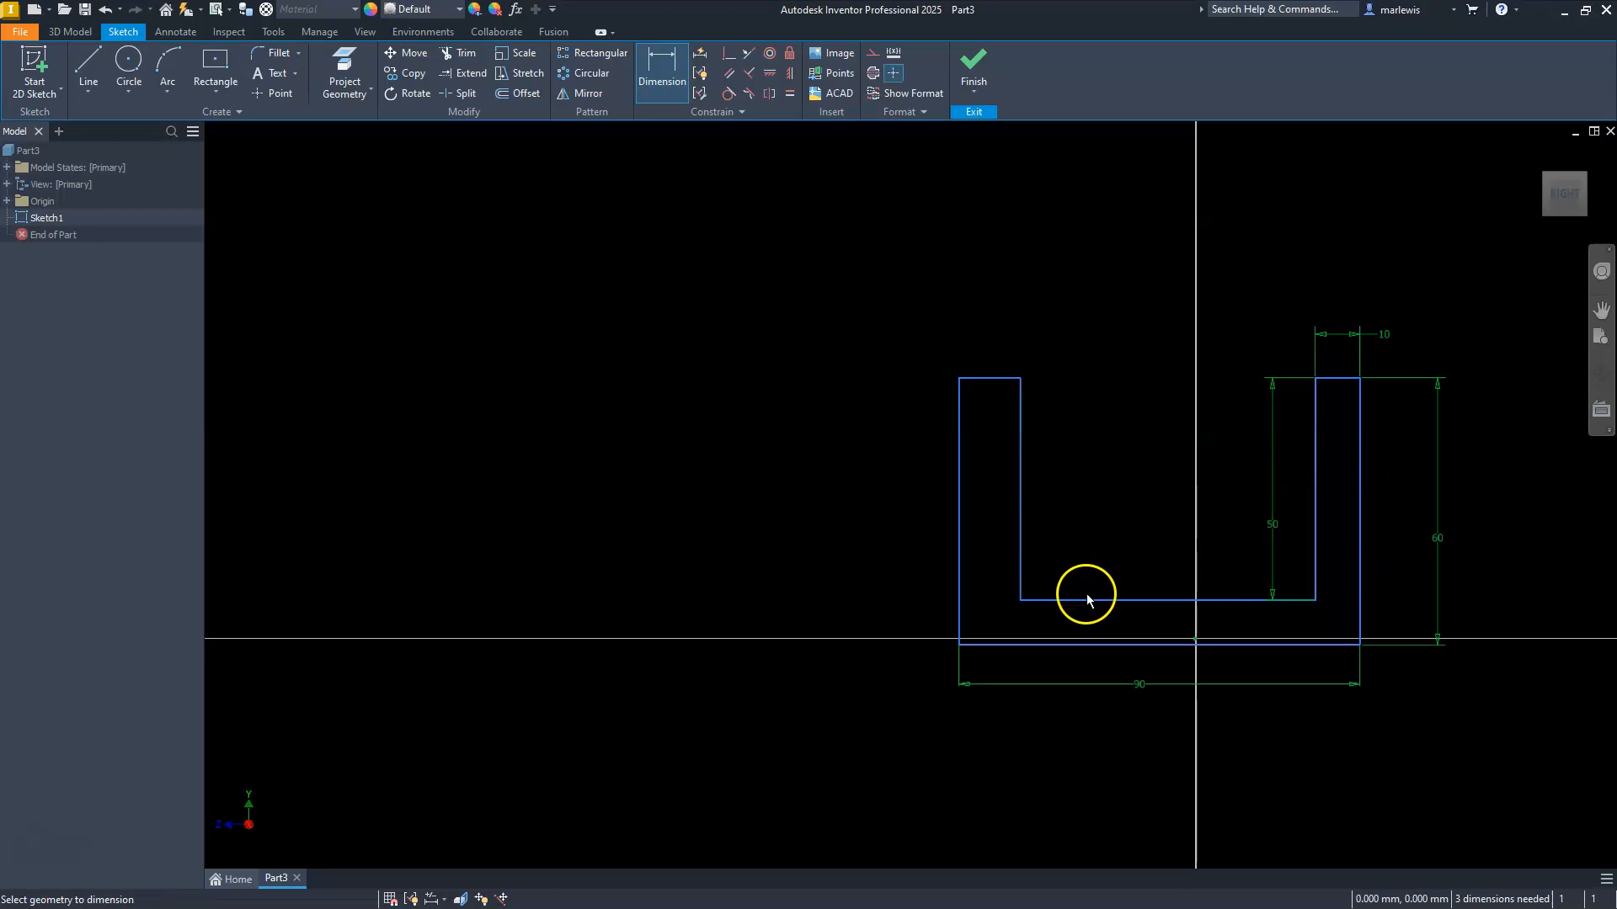
Dimension the top edge of the U profile's left leg to 10 mm and leave the Dimension command.
left_click(975, 382)
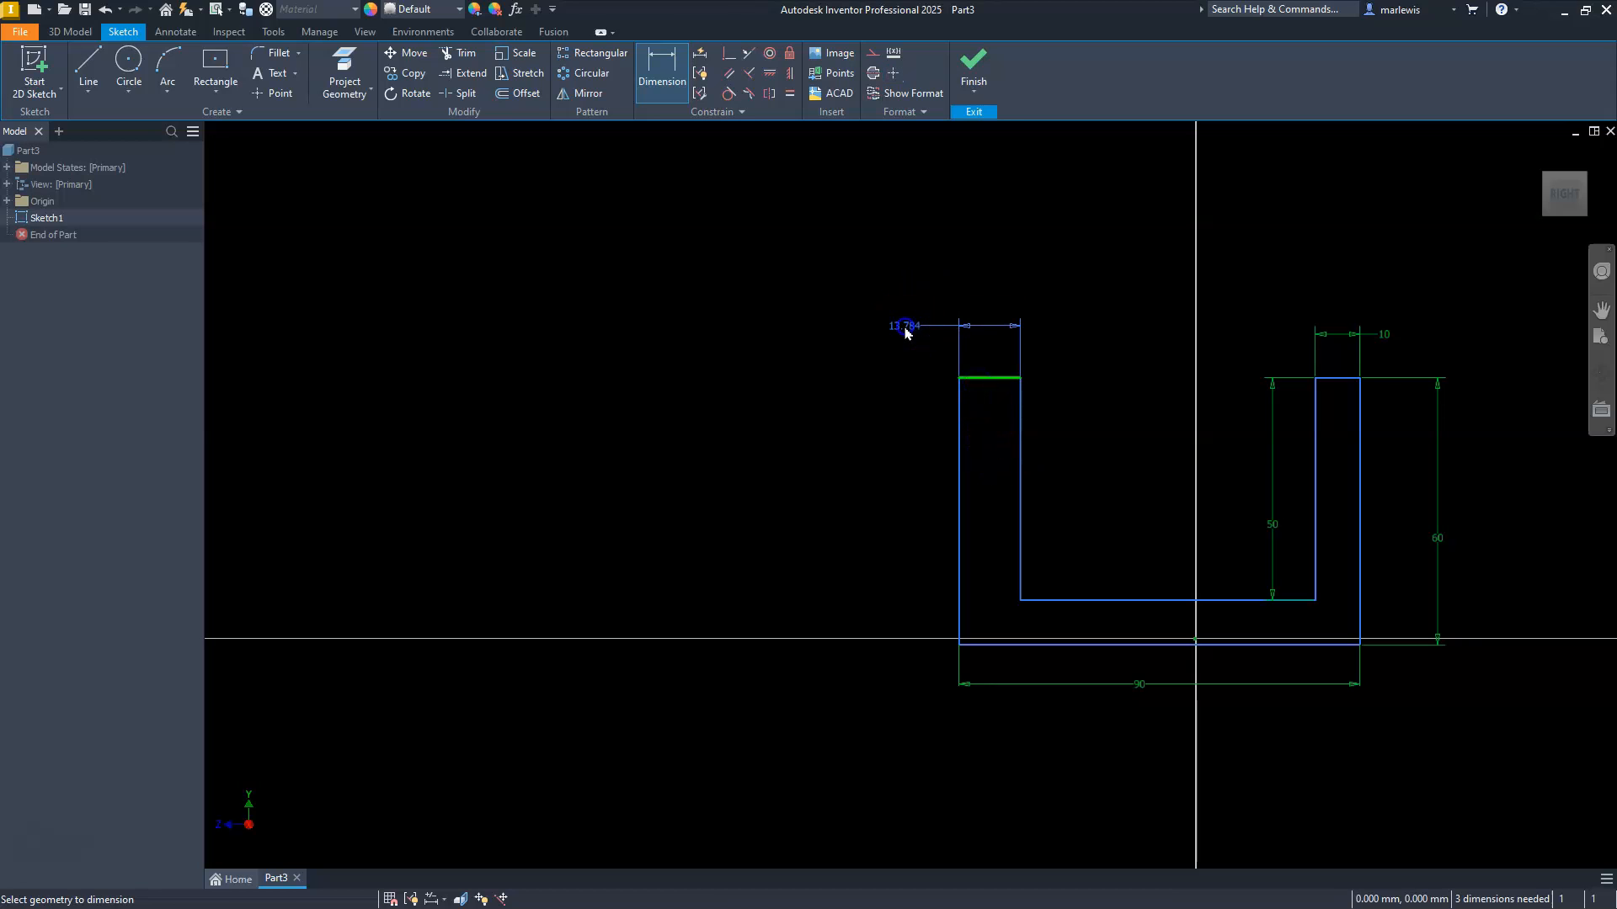
left_click(905, 332)
type("10")
key("Return")
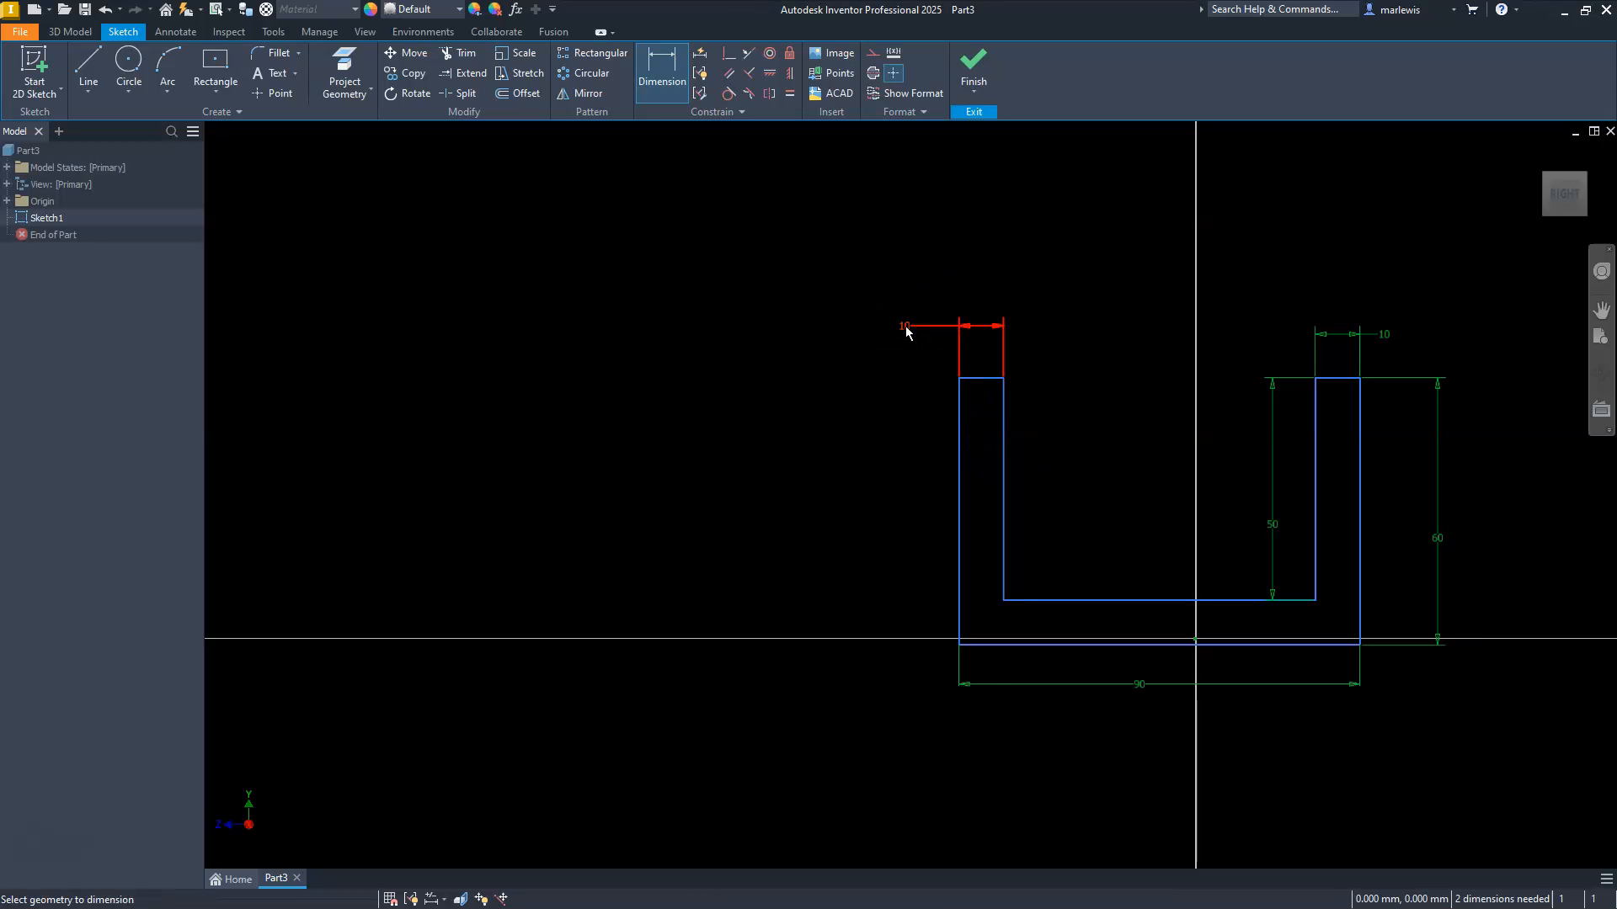
scroll(1048, 607, "down", 4)
scroll(1069, 615, "up", 5)
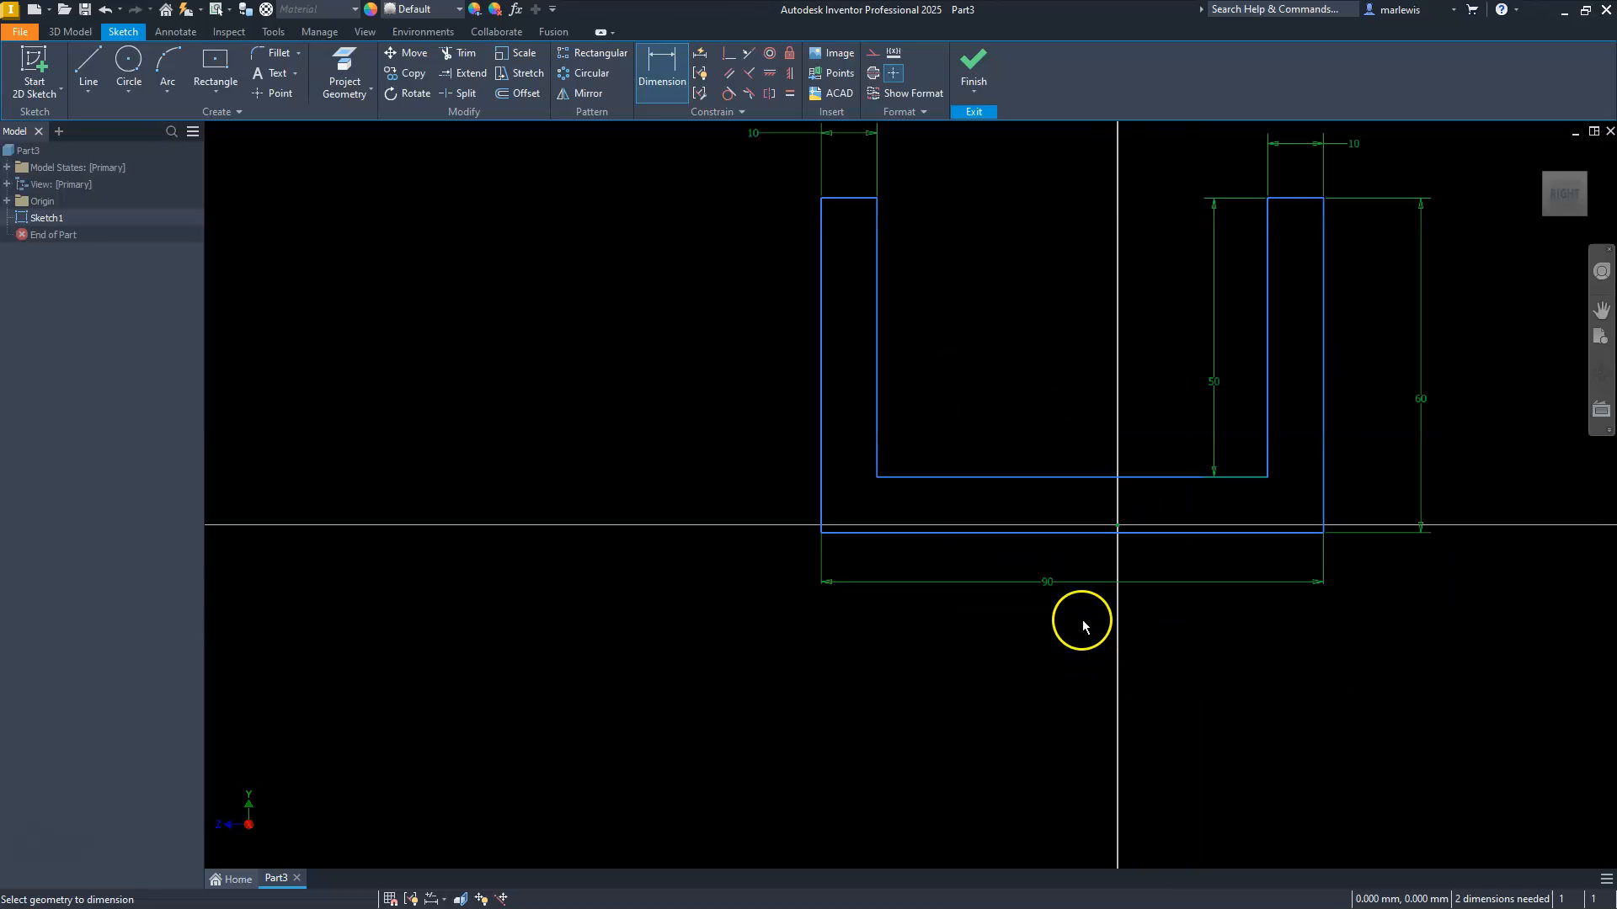
key("Escape")
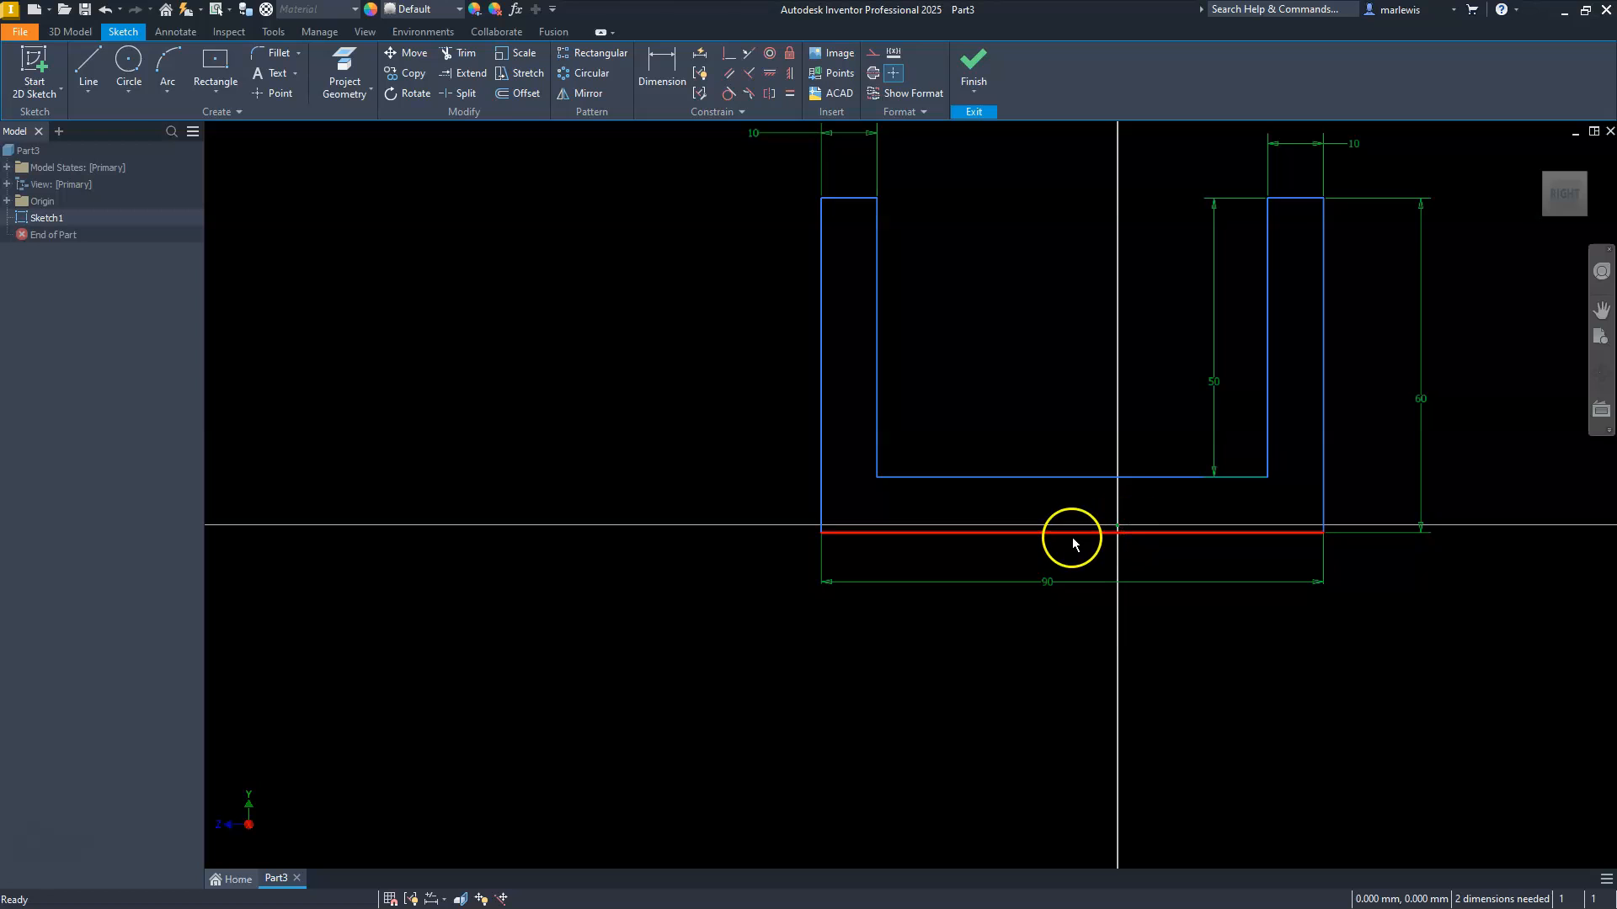
Move the U profile upward so that its bottom edge lies clearly above the sketch origin.
left_click_drag(1073, 534, 1066, 368)
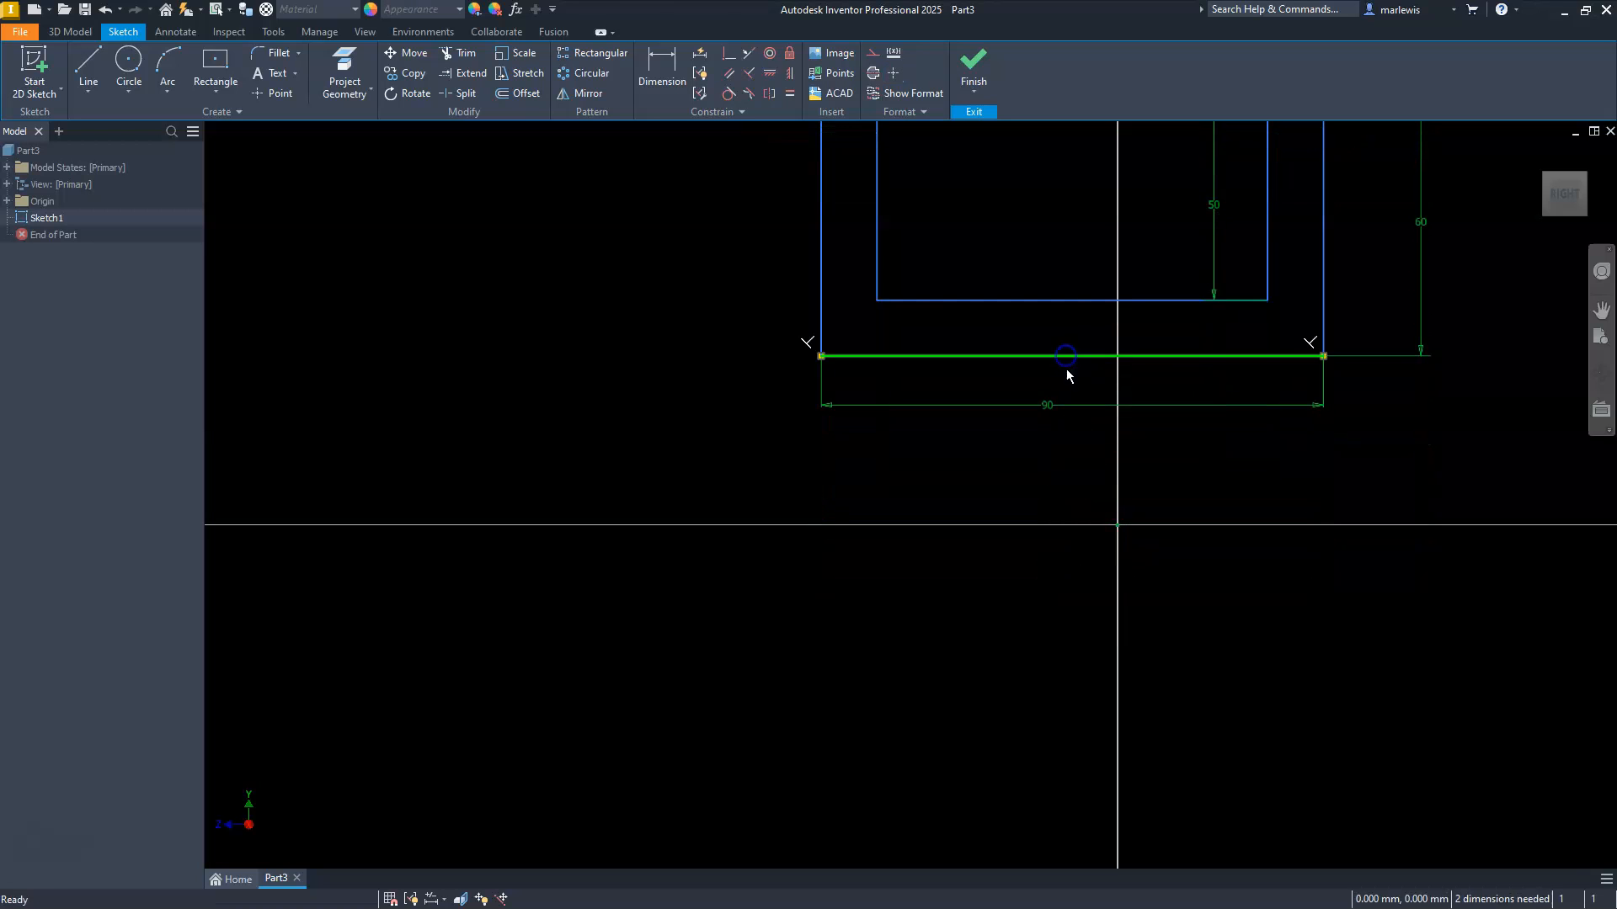
scroll(1054, 423, "down", 5)
scroll(1089, 377, "up", 3)
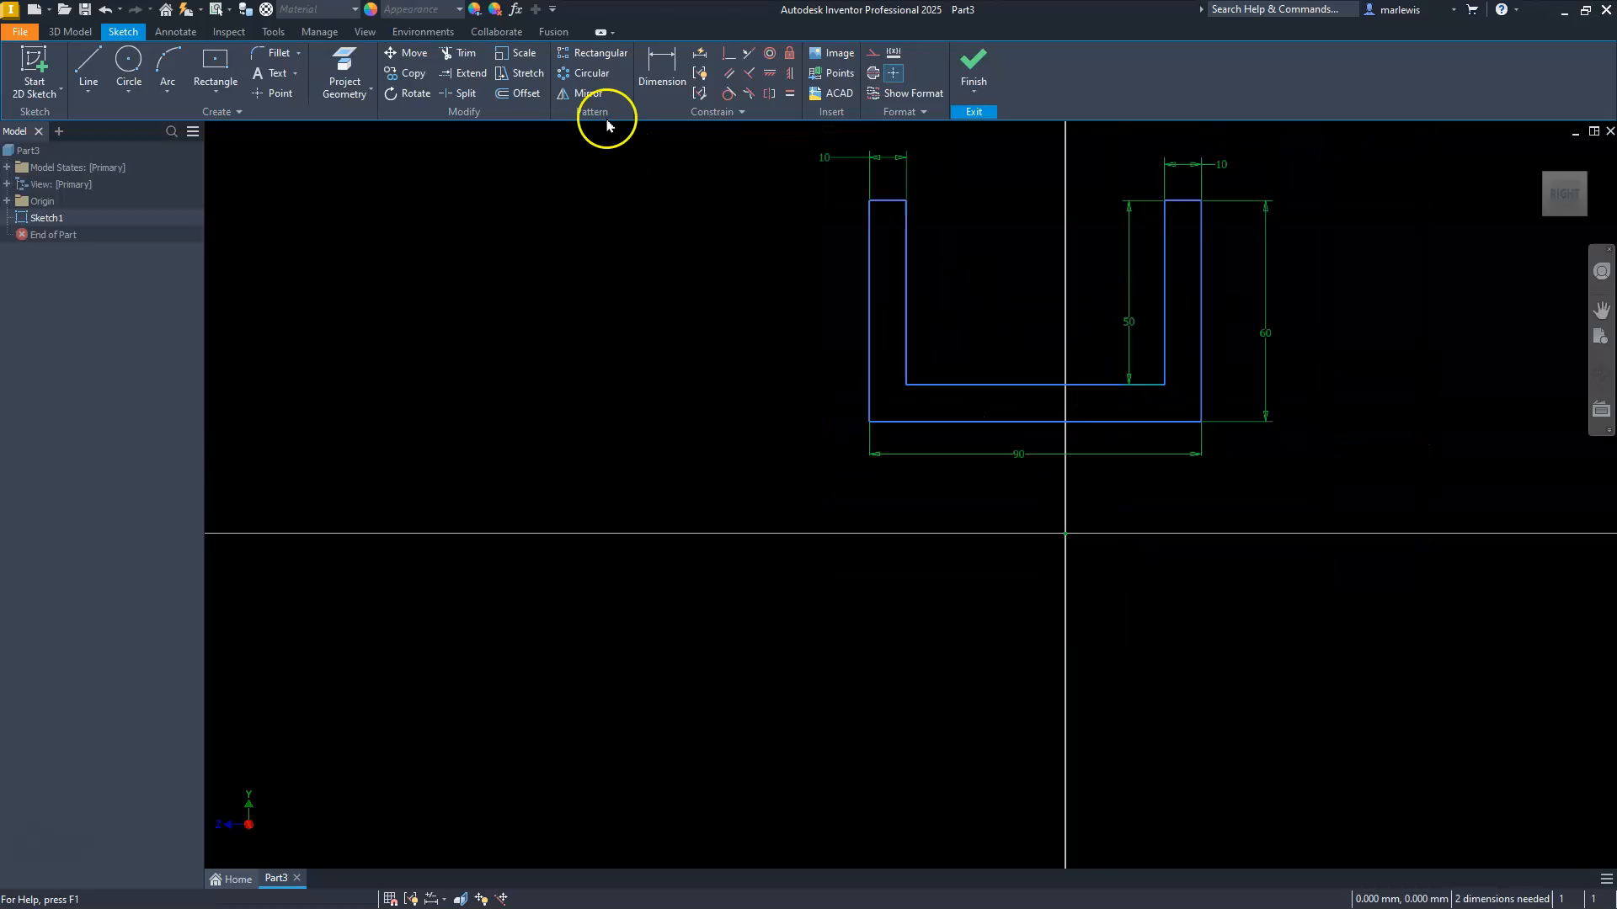
Align the midpoint of the profile's bottom edge vertically with the sketch origin using the Horizontal constraint's switched direction.
left_click(769, 72)
key("Escape")
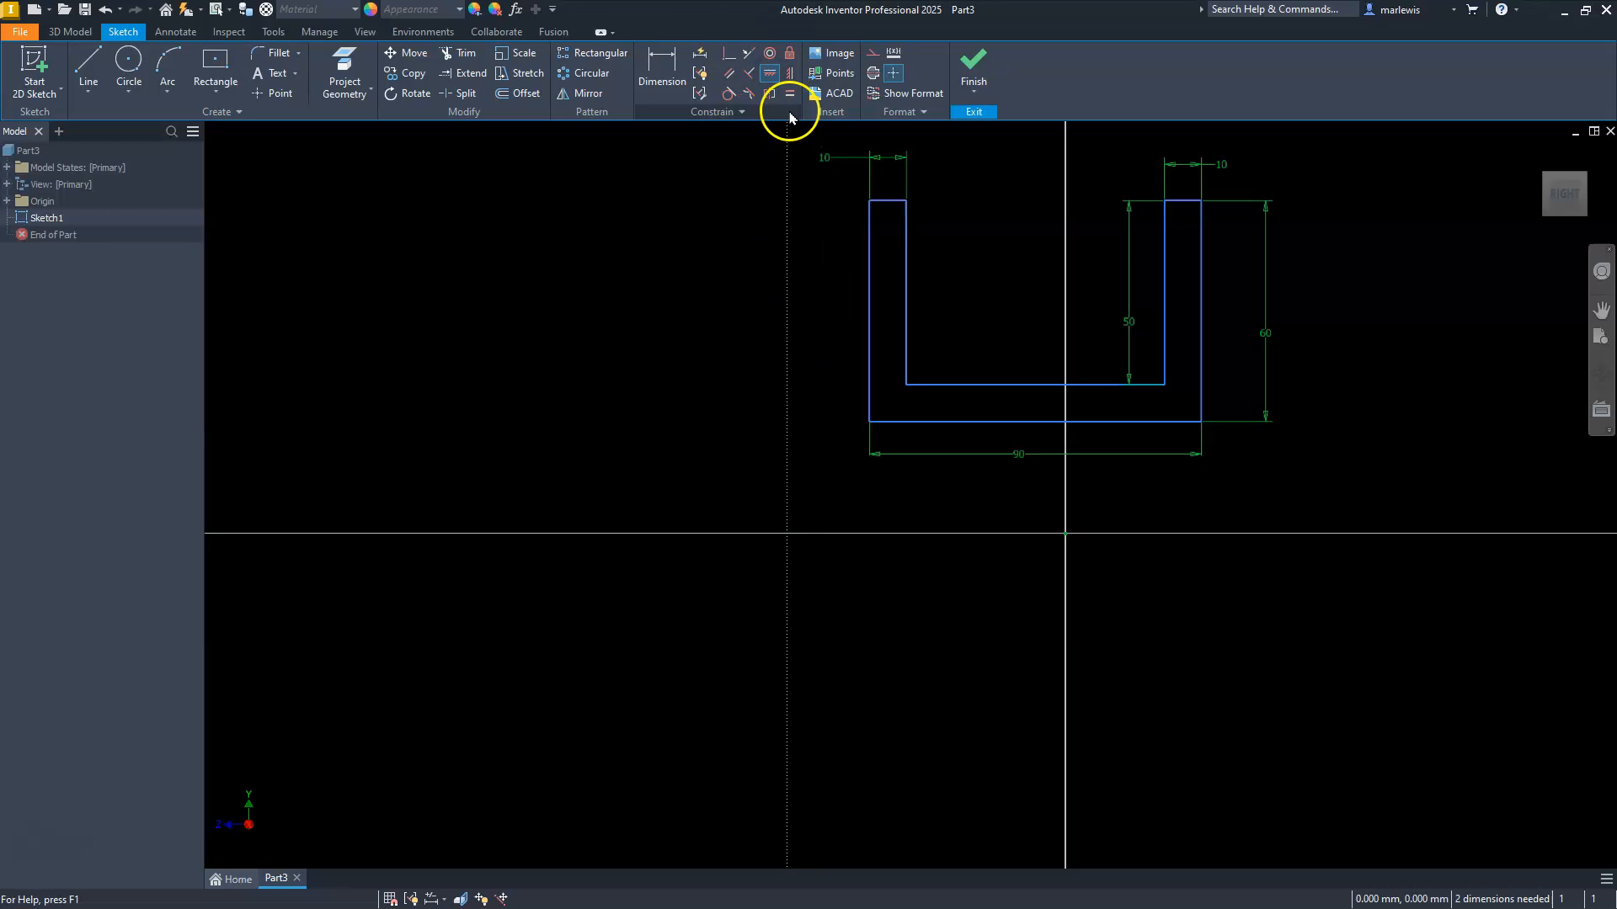
left_click(768, 75)
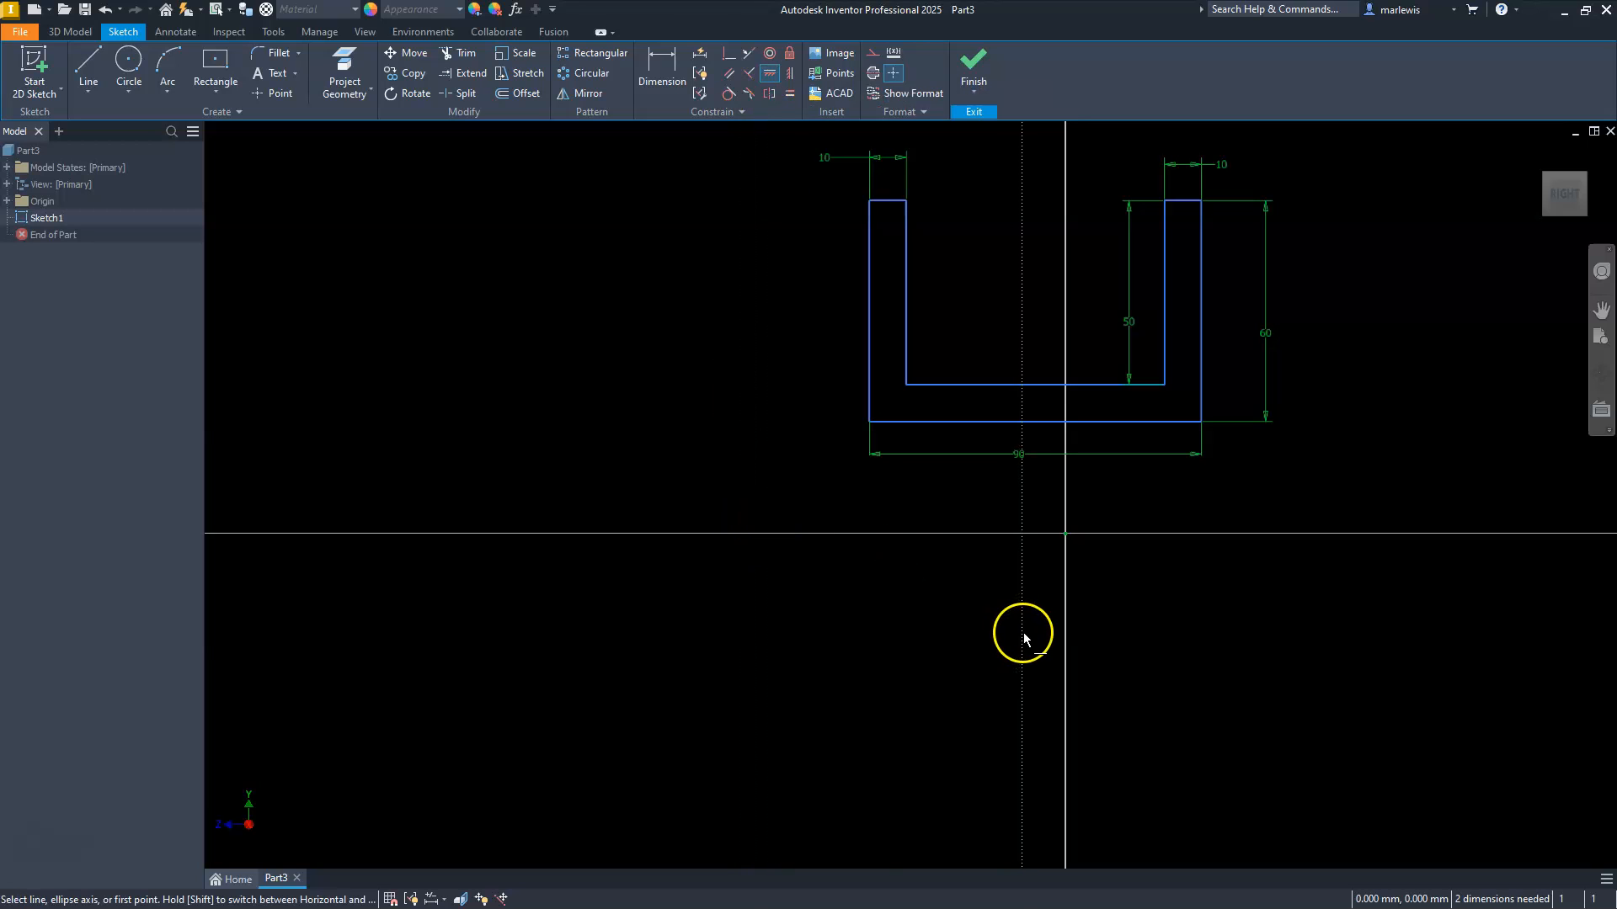
left_click(1065, 534)
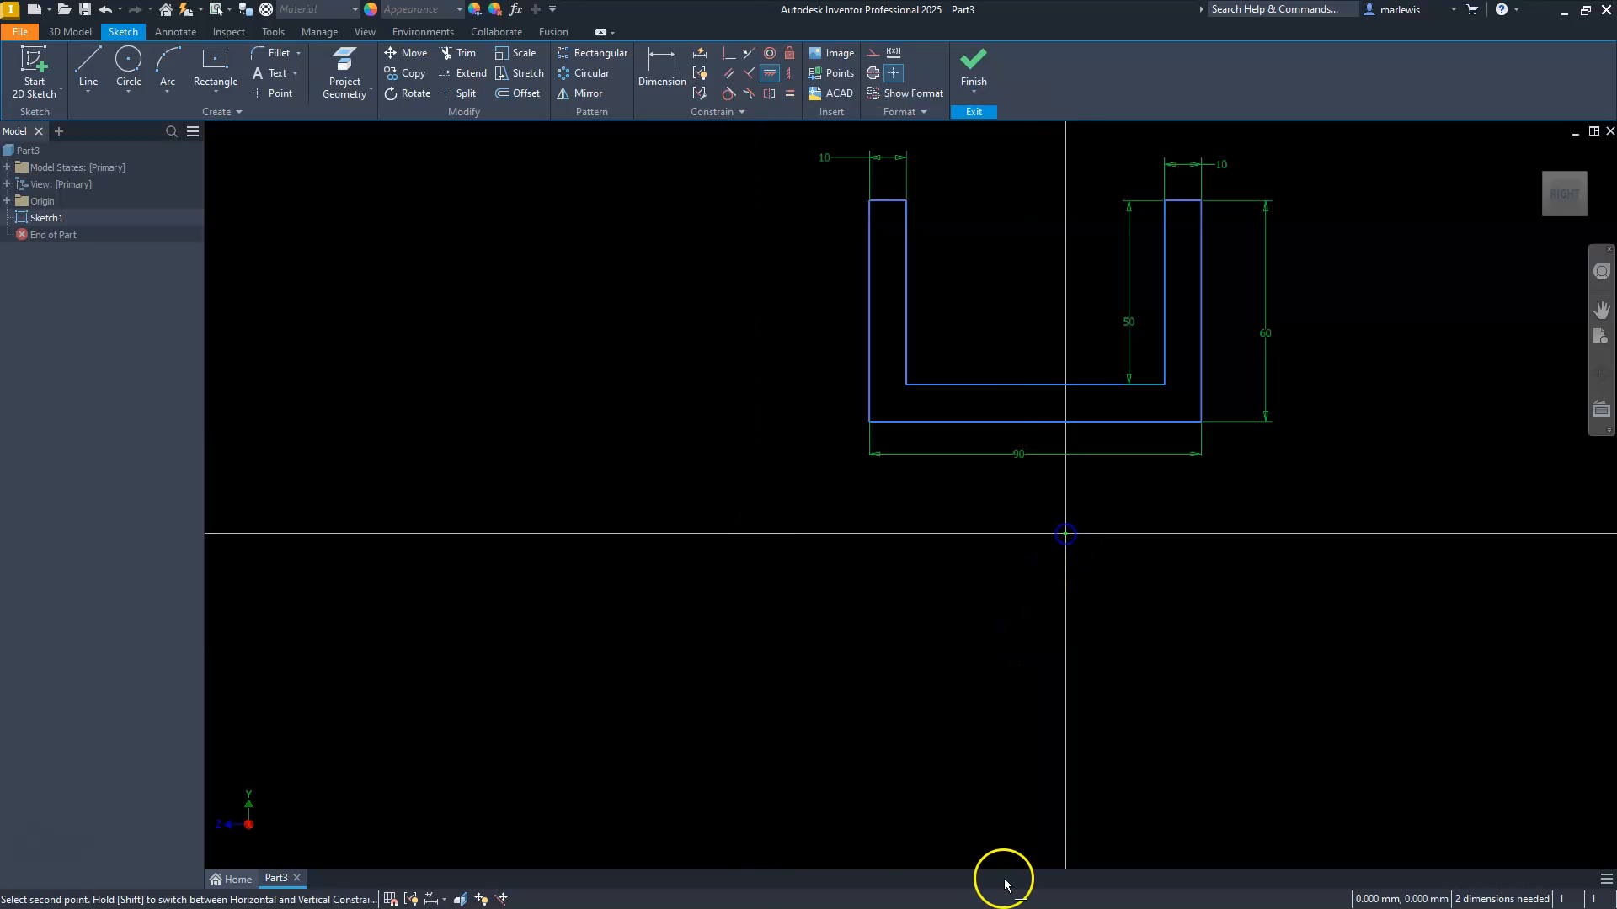
left_click(1036, 422)
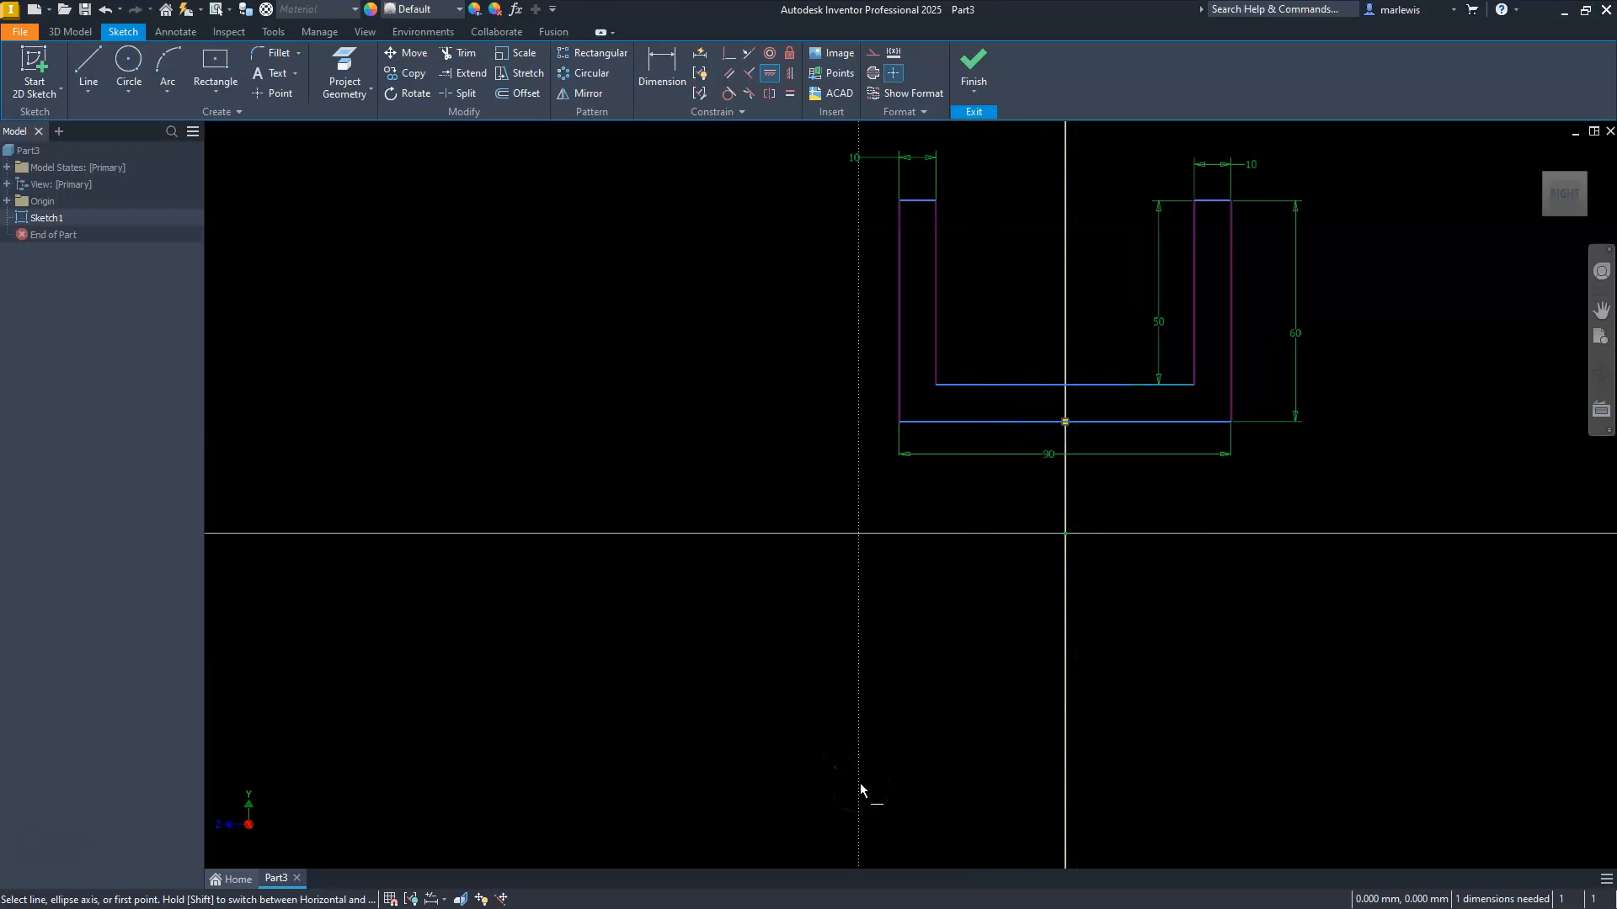
Dimension the left leg's top edge 45 mm vertically from the sketch origin and finish the sketch.
key("Escape")
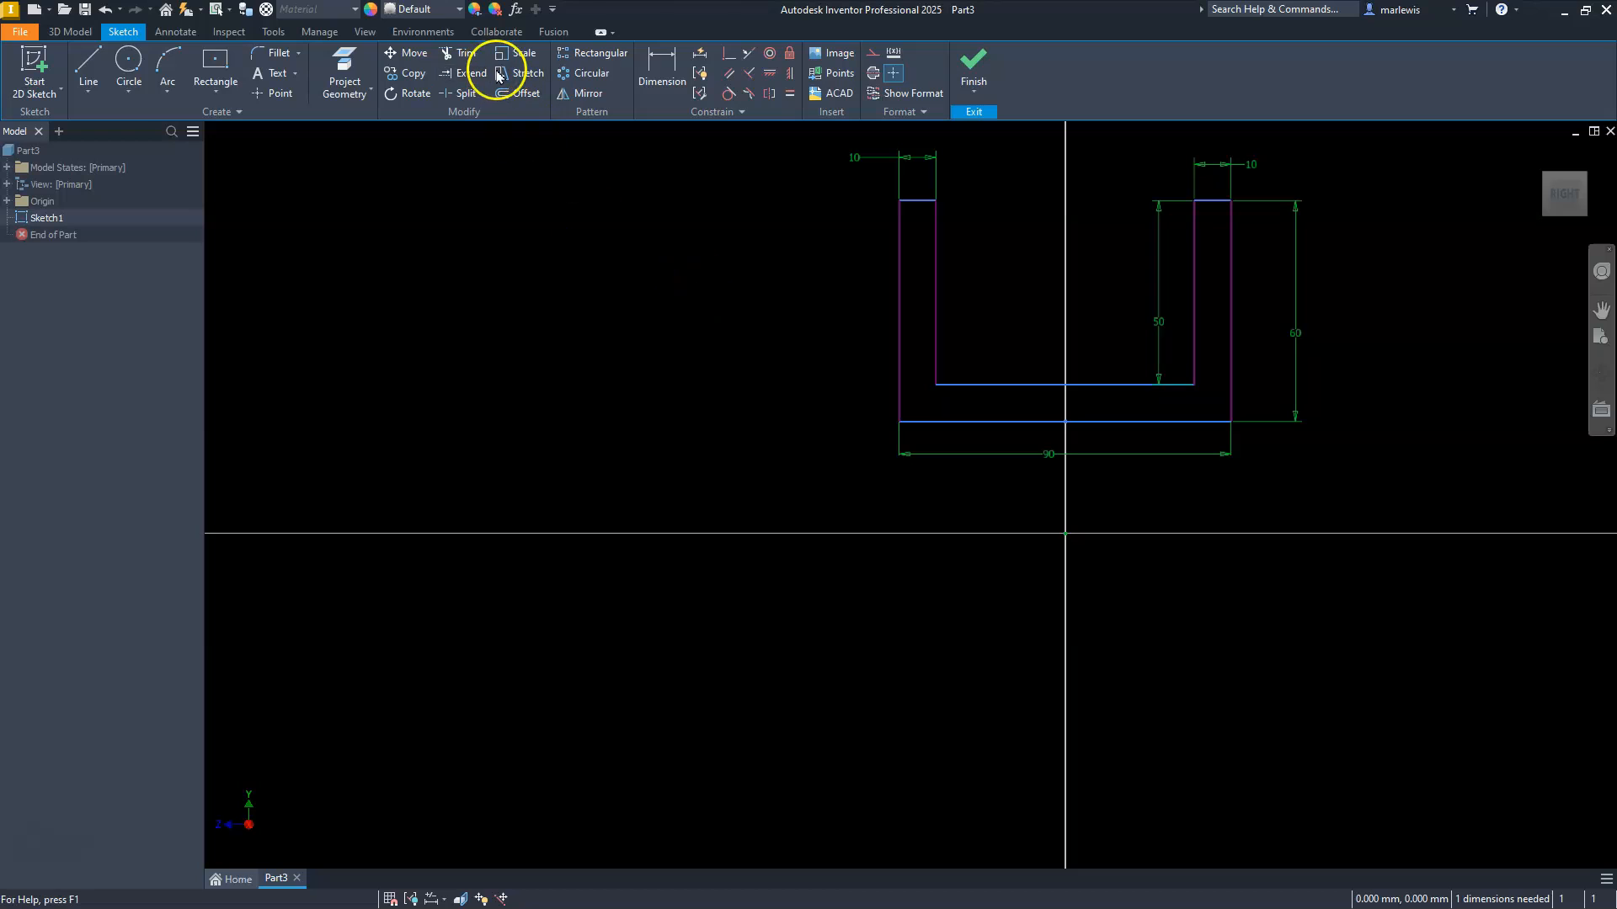
left_click(655, 68)
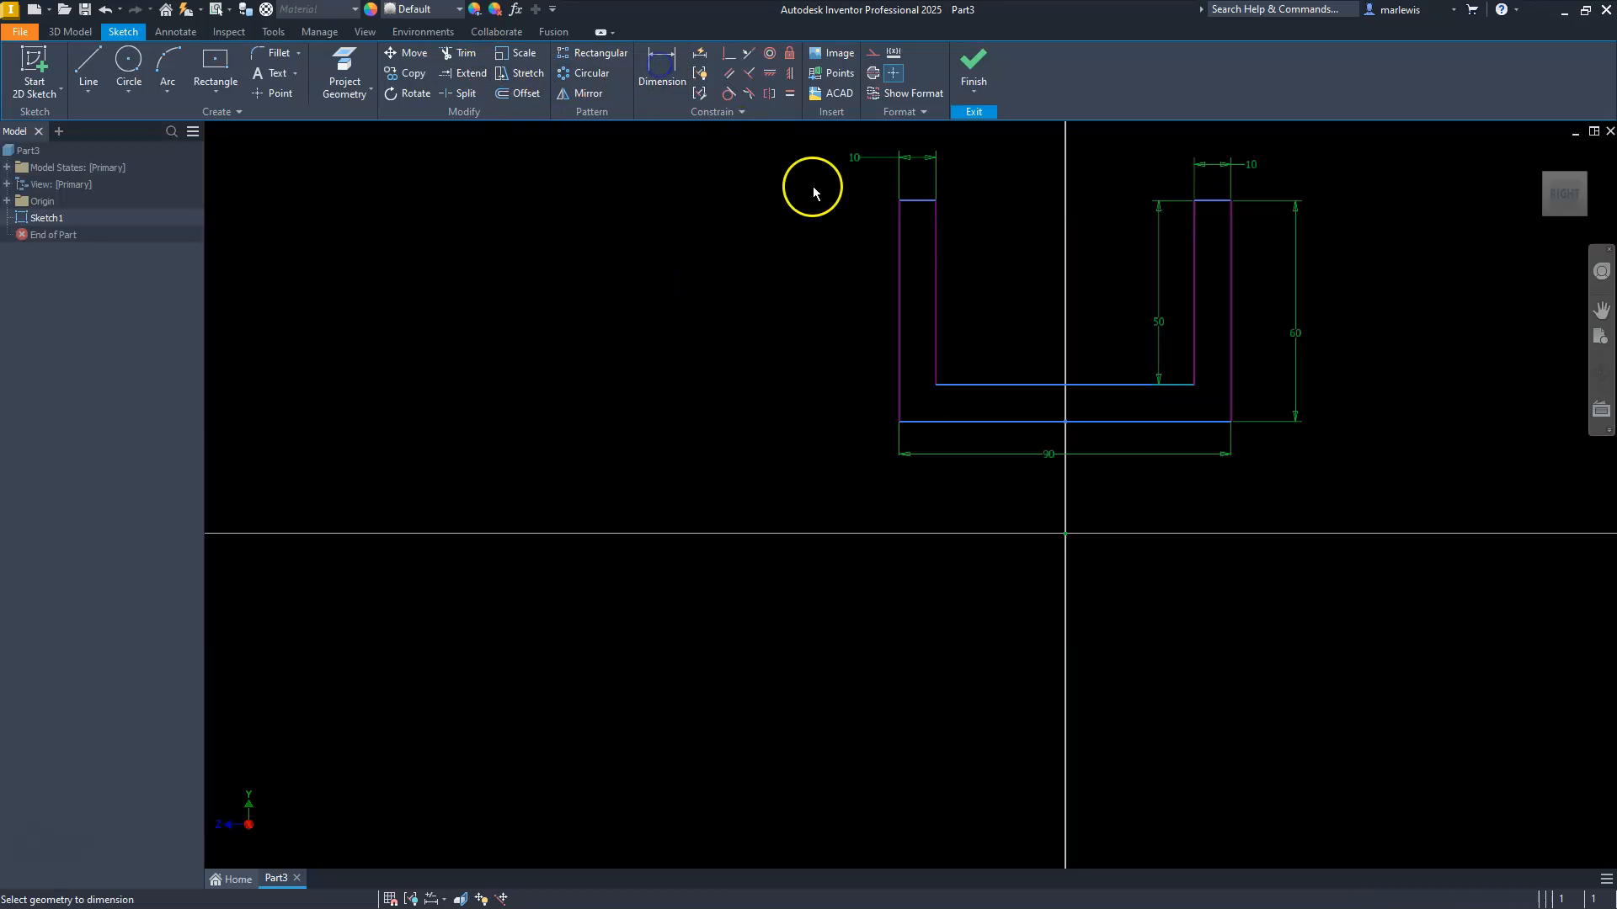
left_click(911, 205)
left_click(1076, 534)
left_click(782, 410)
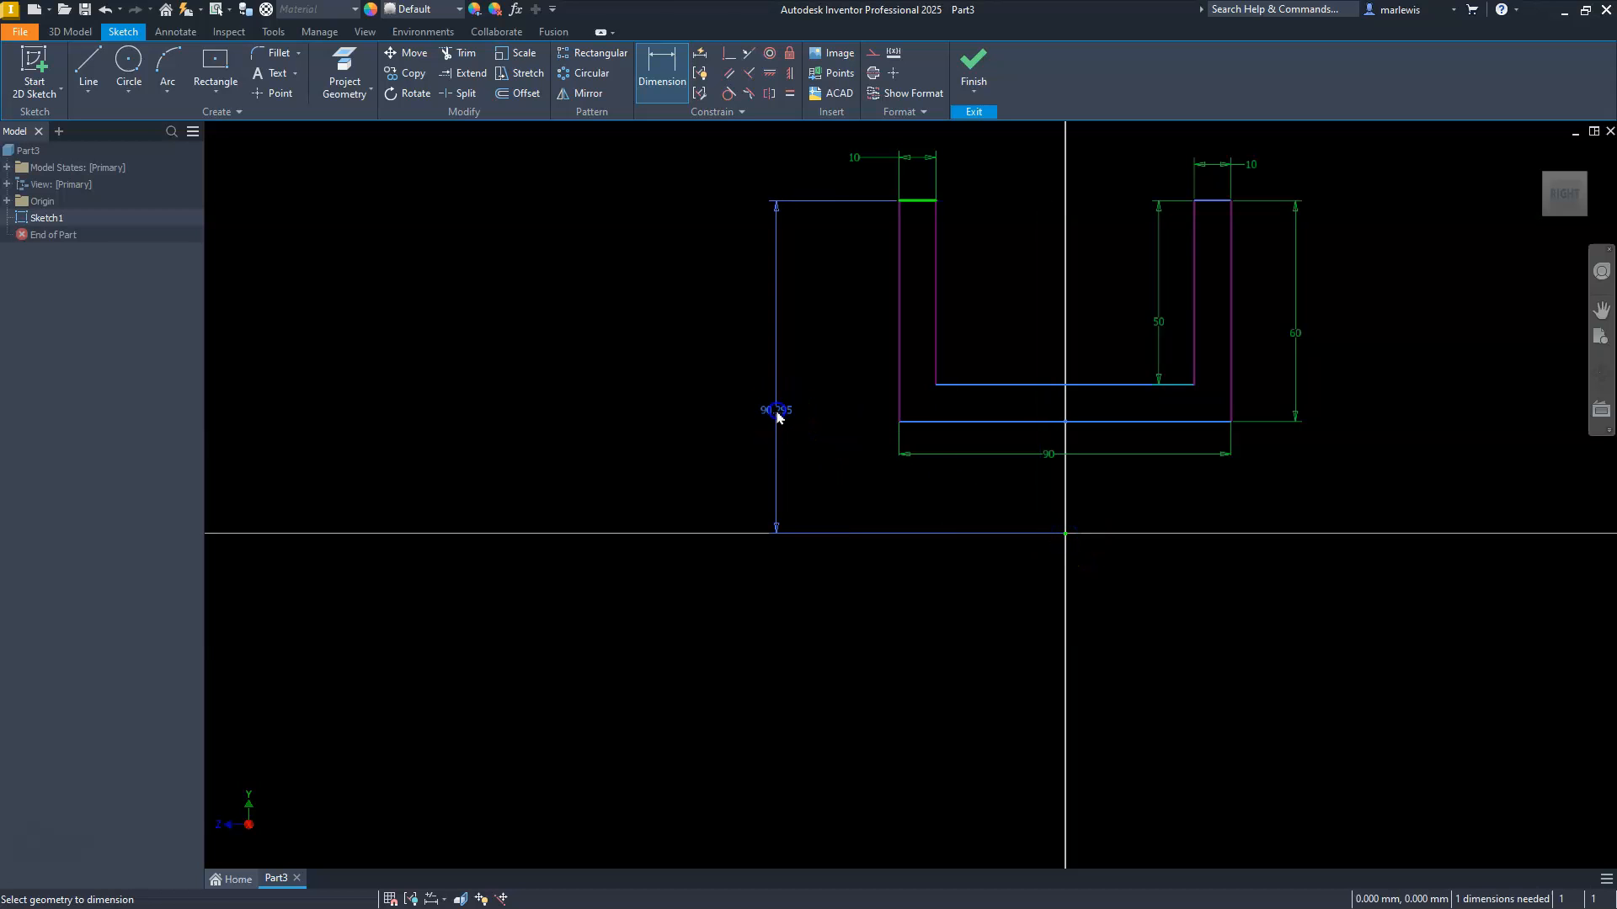
type("45")
key("Return")
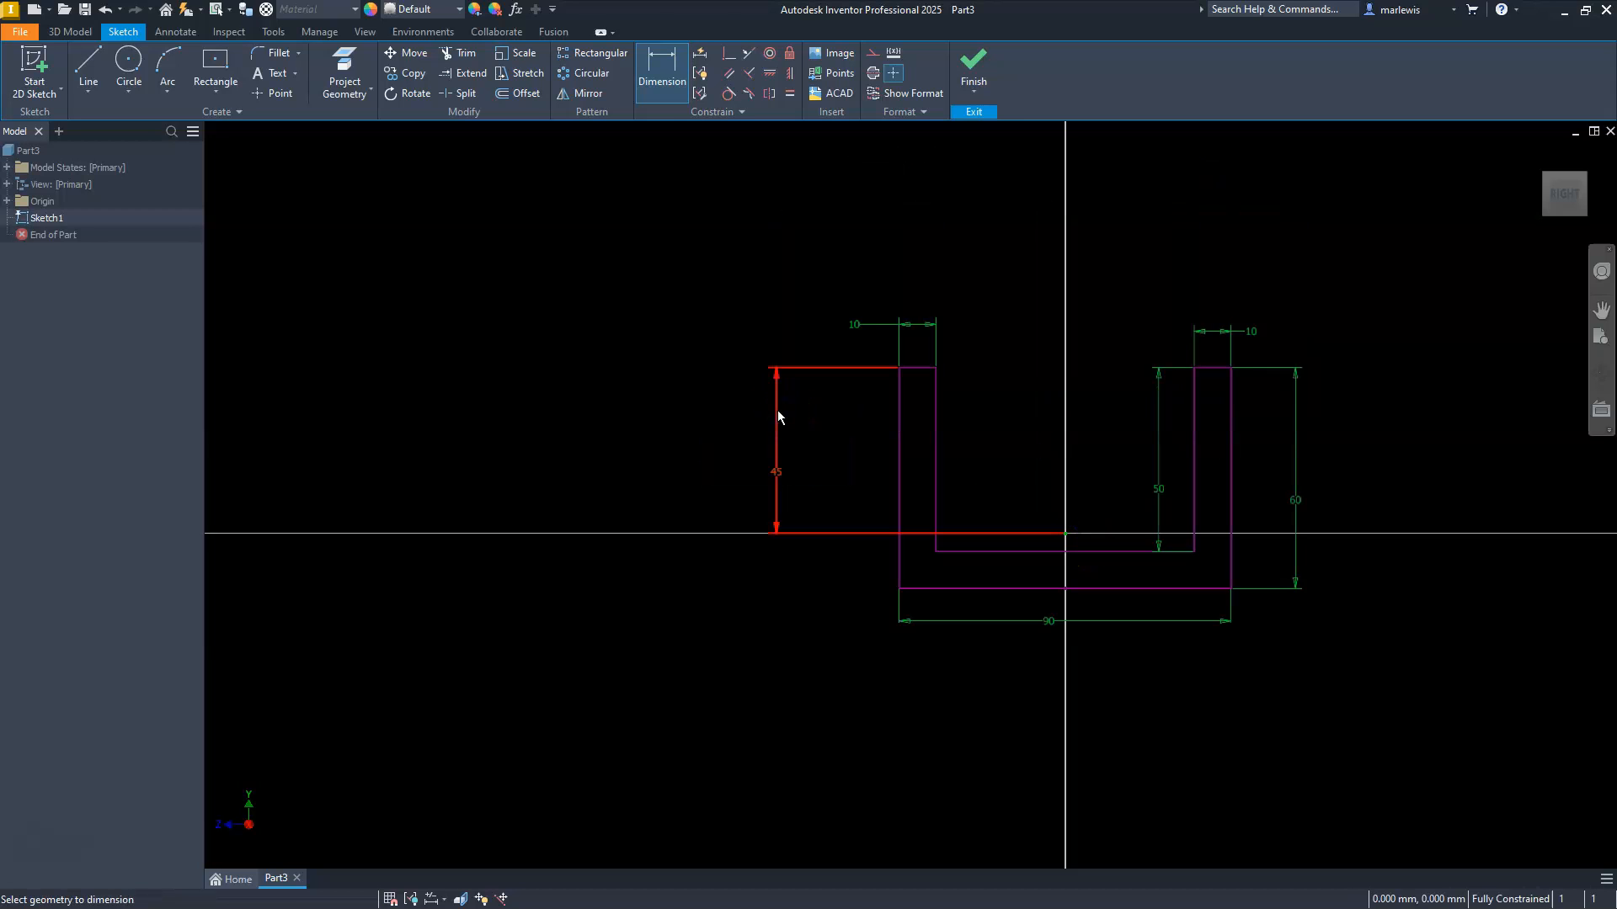
left_click(796, 414)
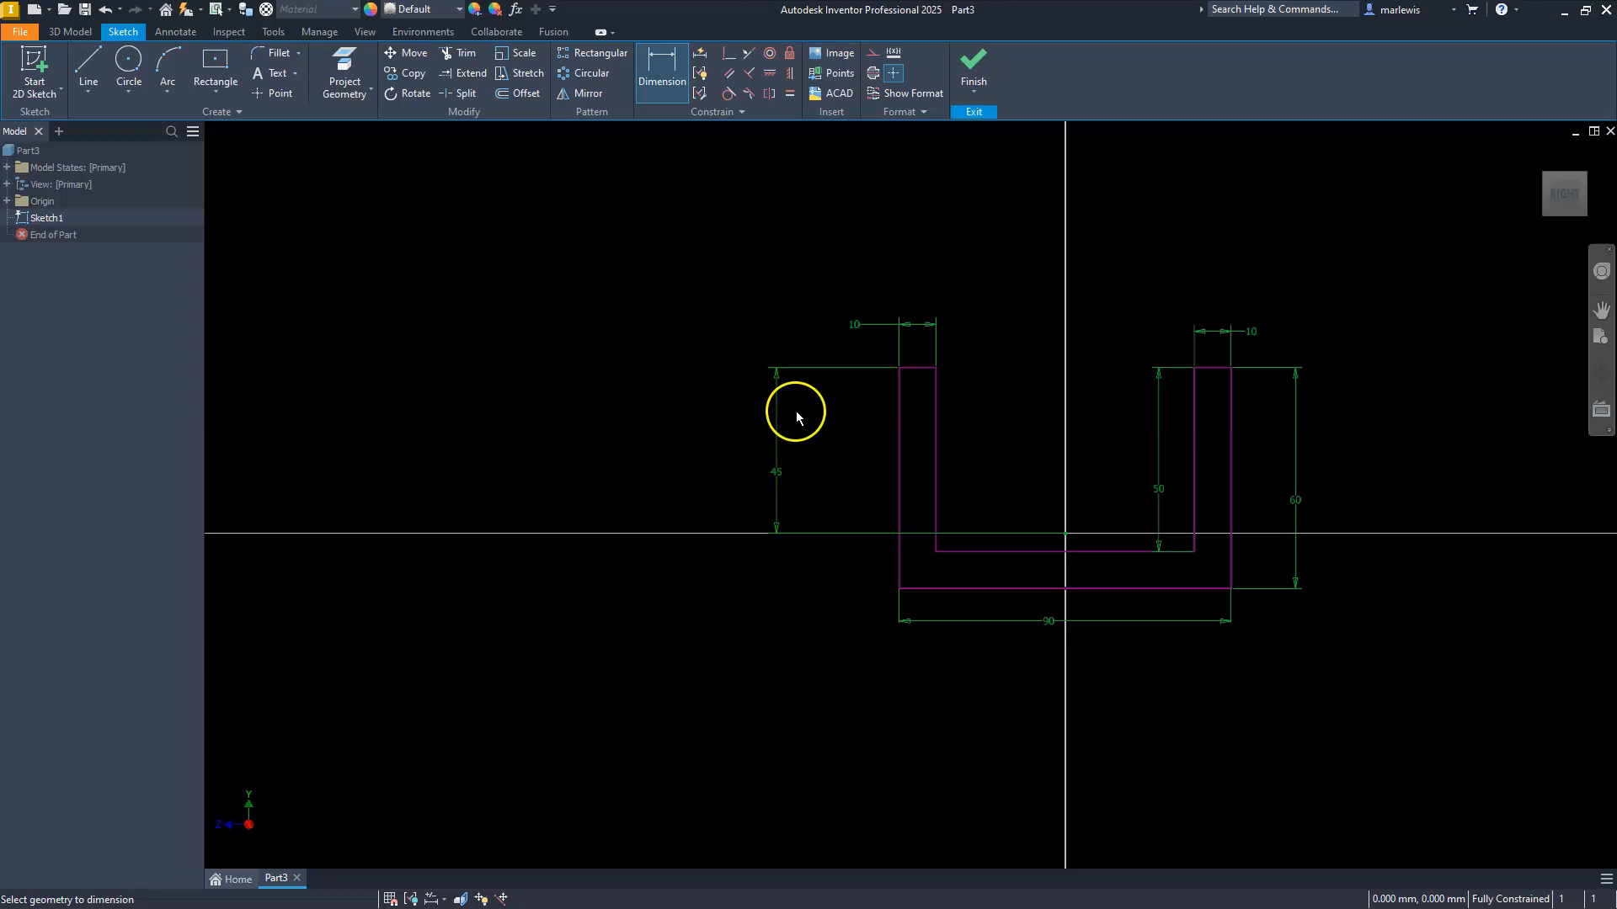
left_click(973, 66)
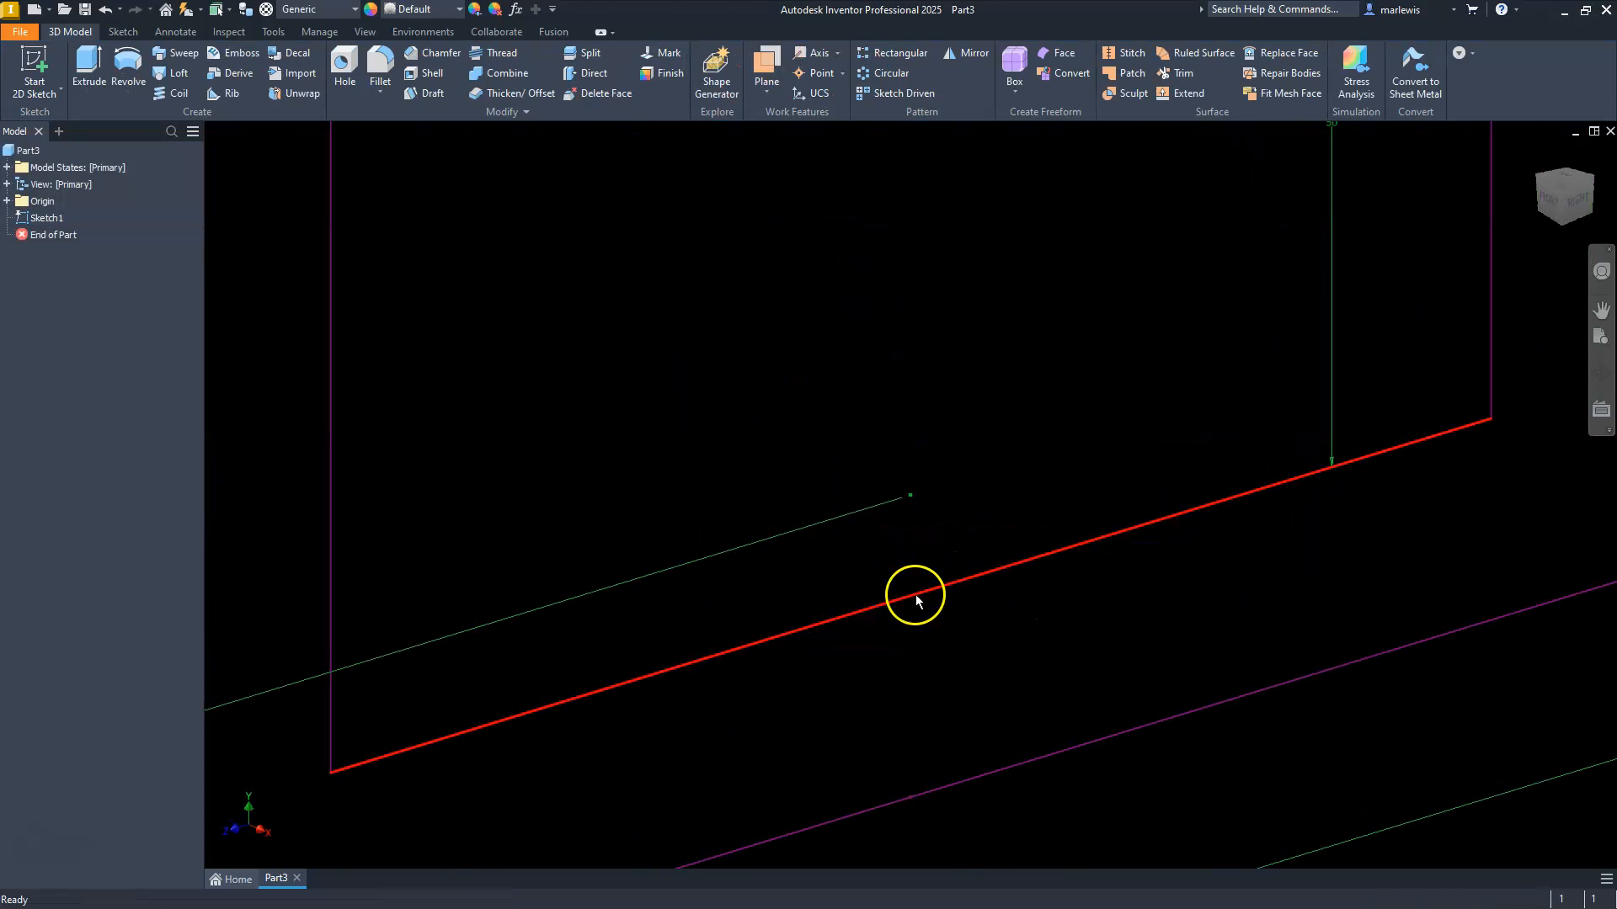
Extrude the U-shaped profile 60 mm symmetrically about its sketch plane as a new solid.
left_click(83, 63)
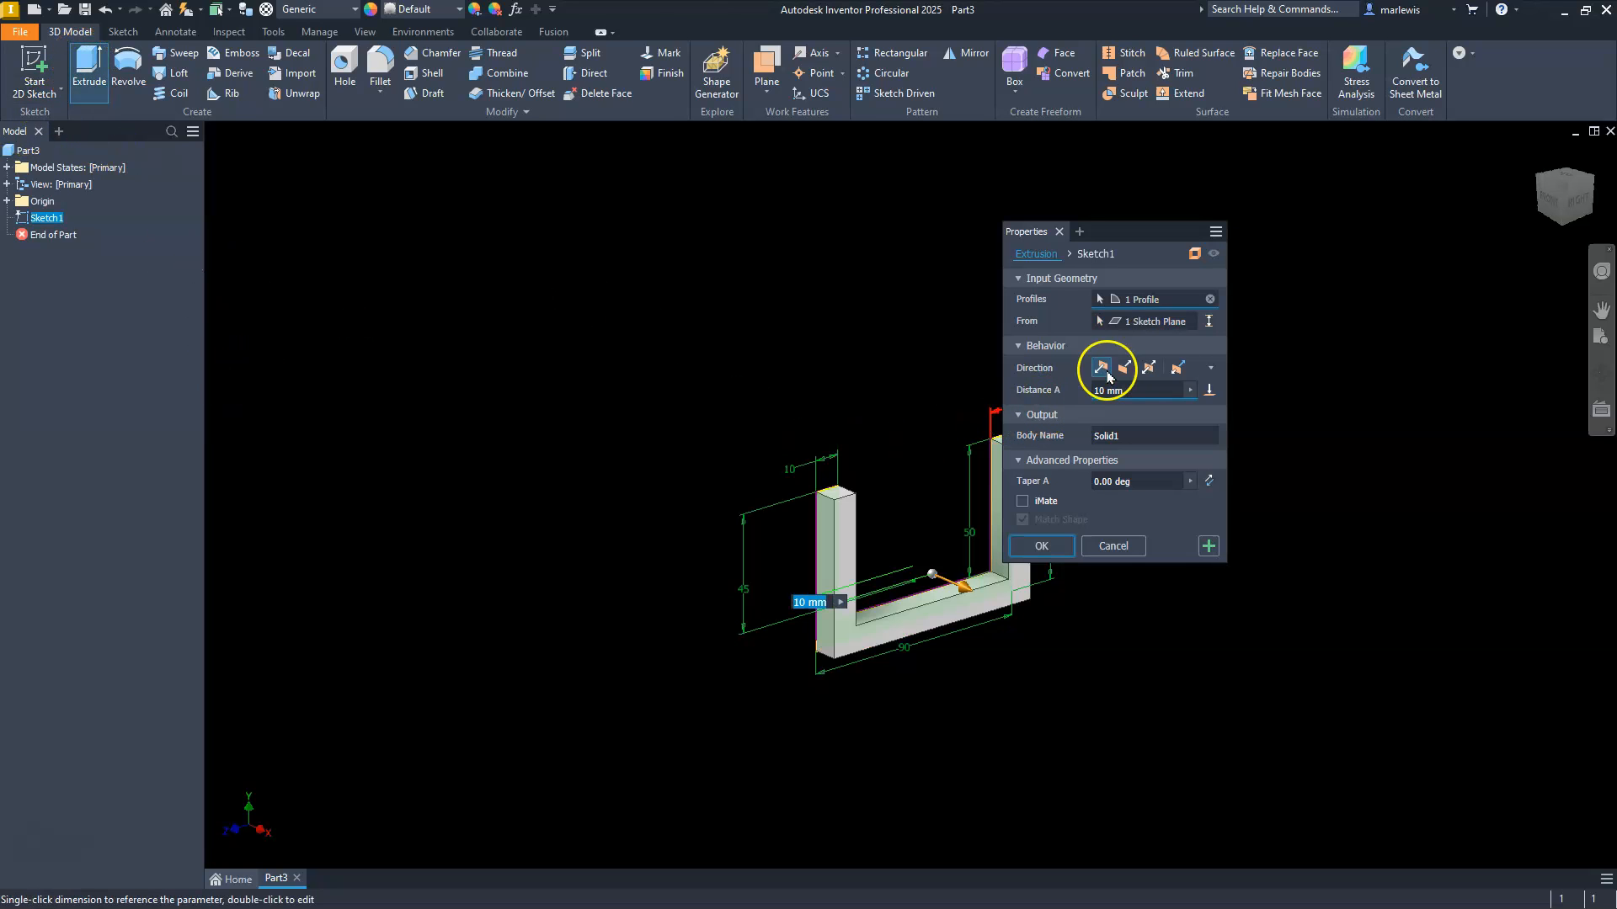
left_click(1148, 368)
left_click(1060, 394)
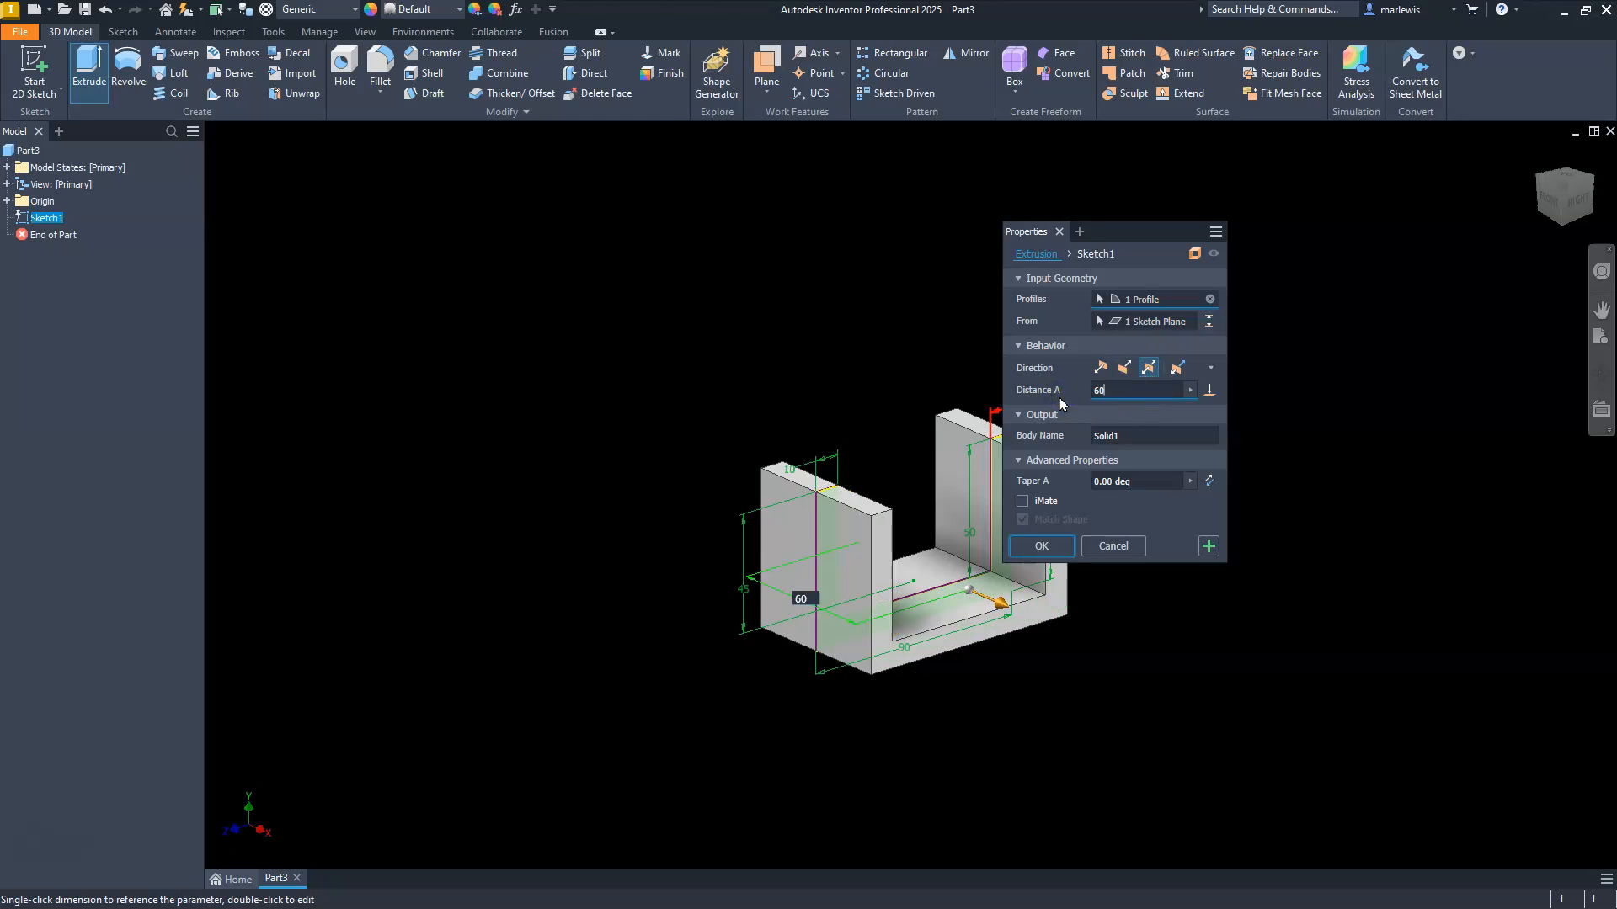
left_click(1023, 546)
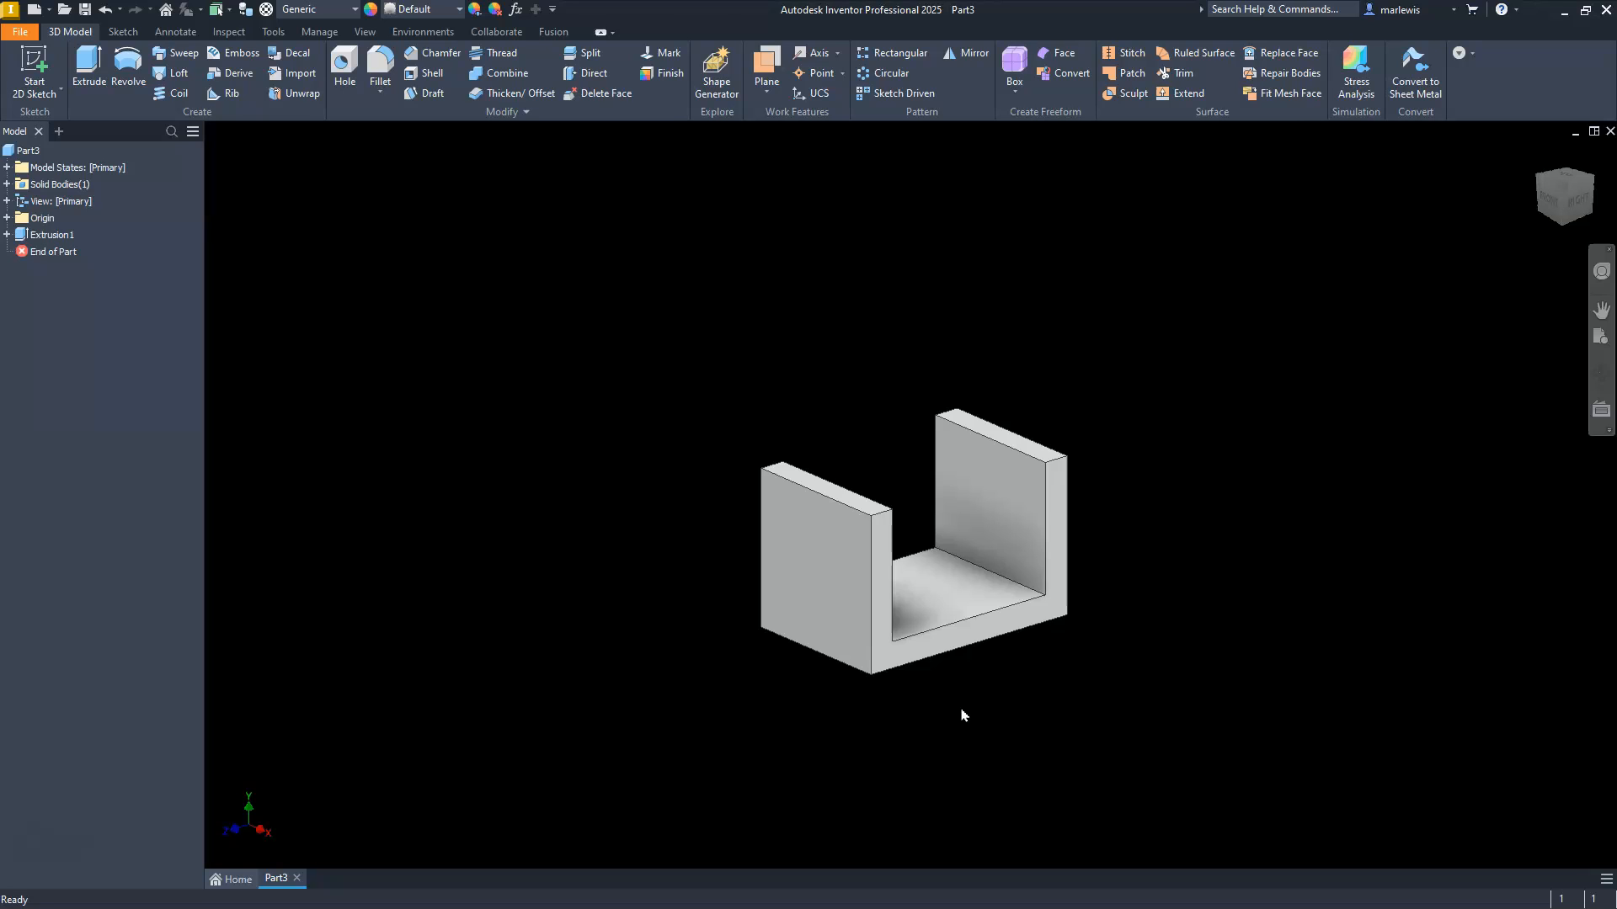
Fillet the four short top edges of the two upright legs with a 30 mm radius.
left_click(923, 517)
left_click(380, 61)
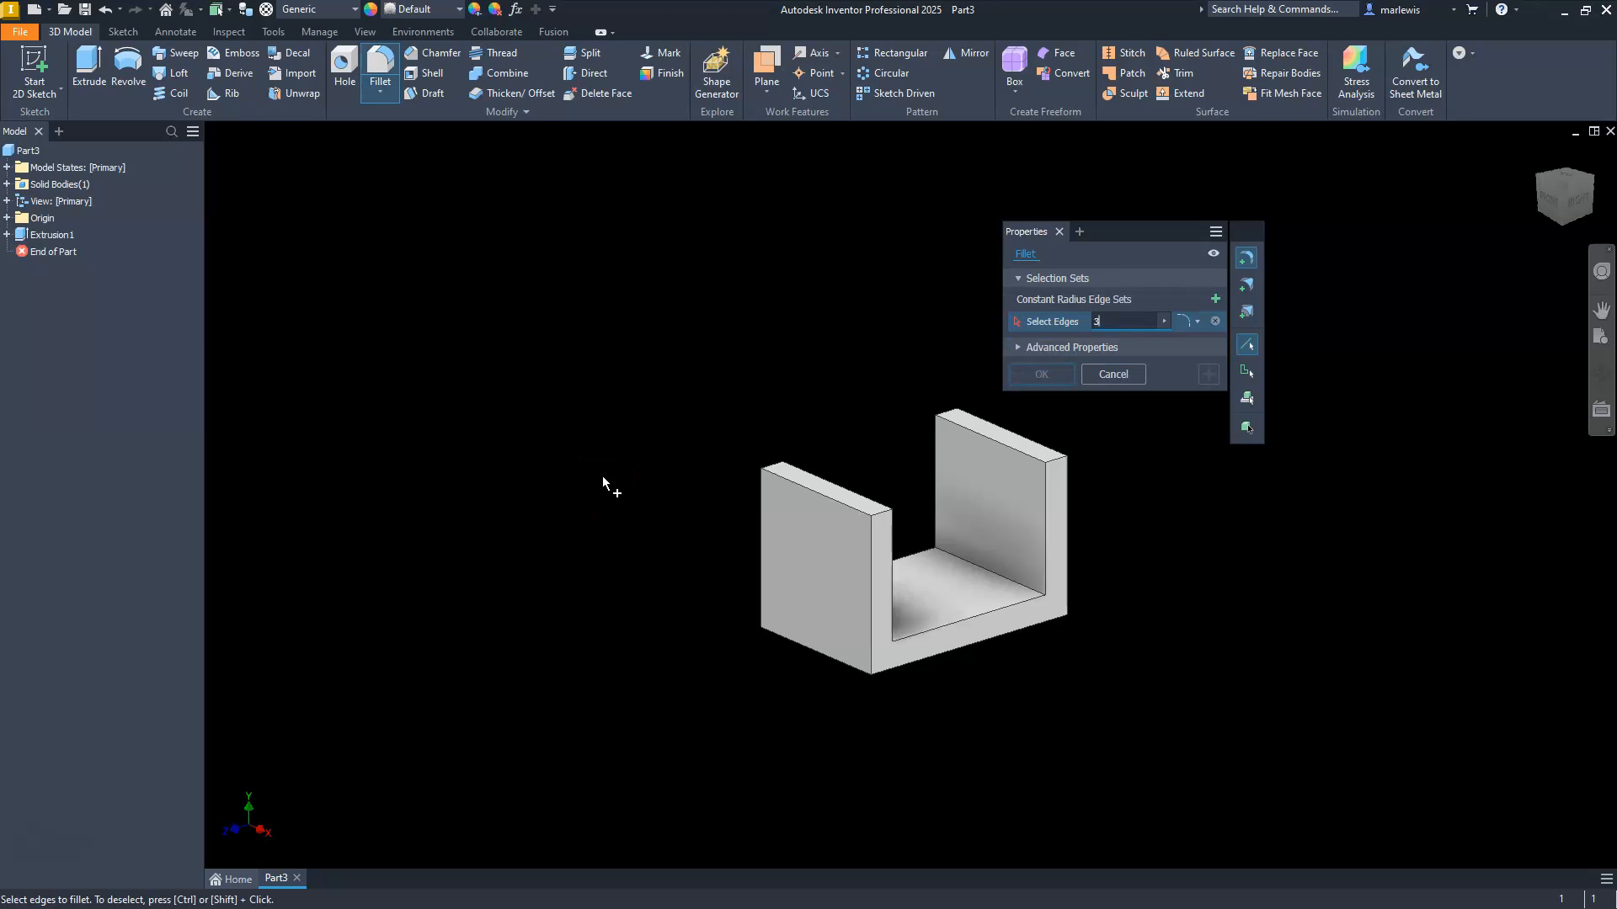
left_click(885, 519)
left_click(775, 468)
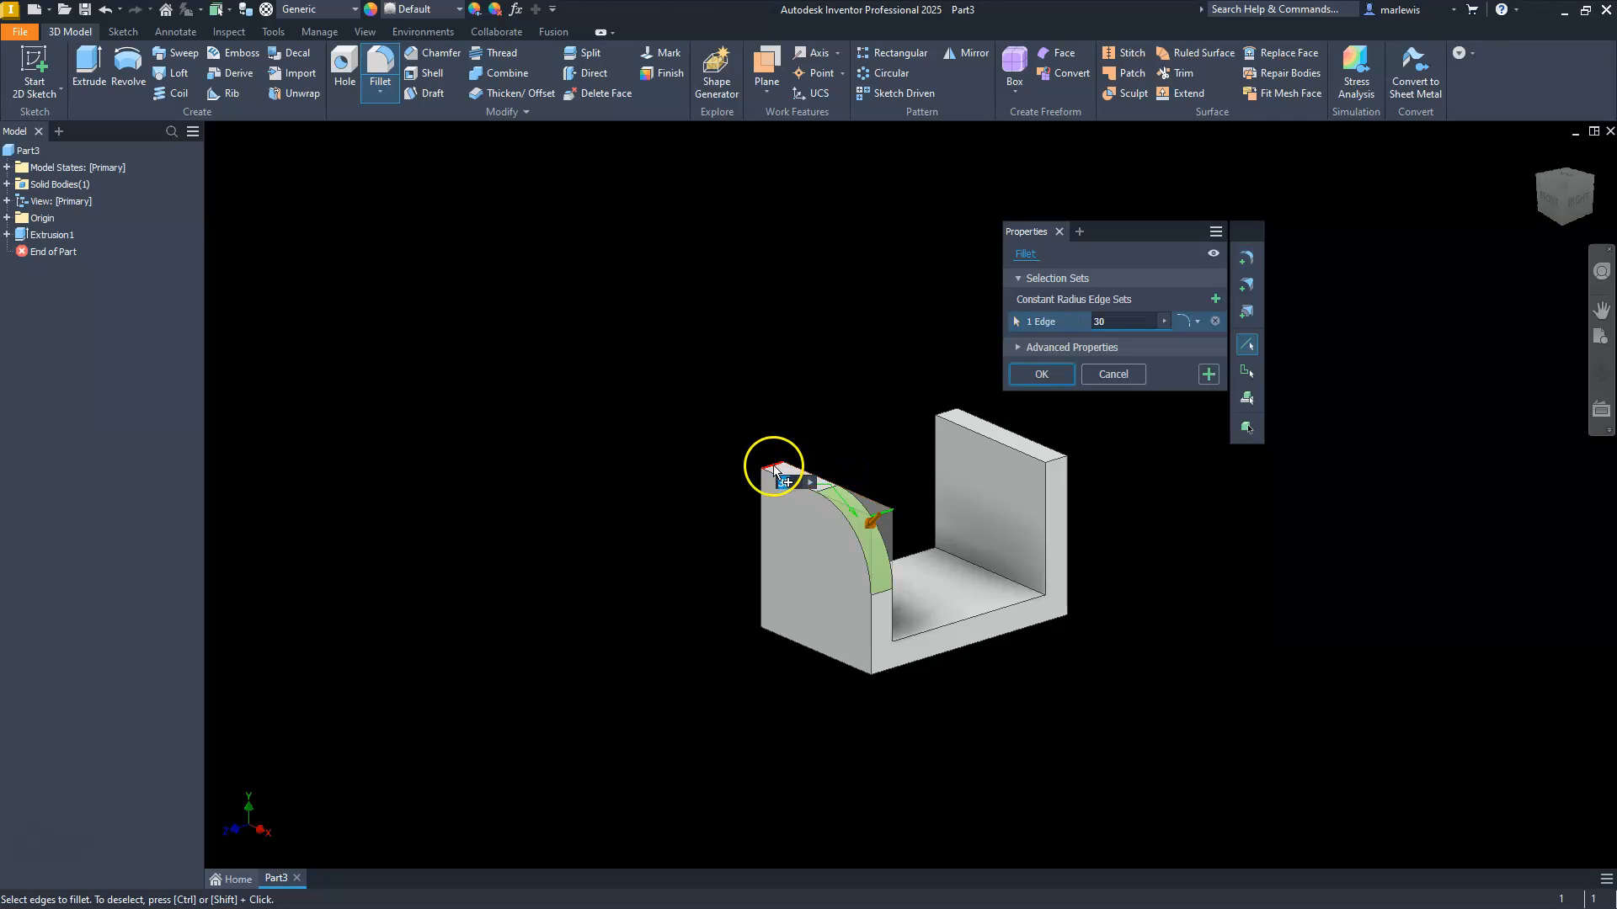
left_click(947, 411)
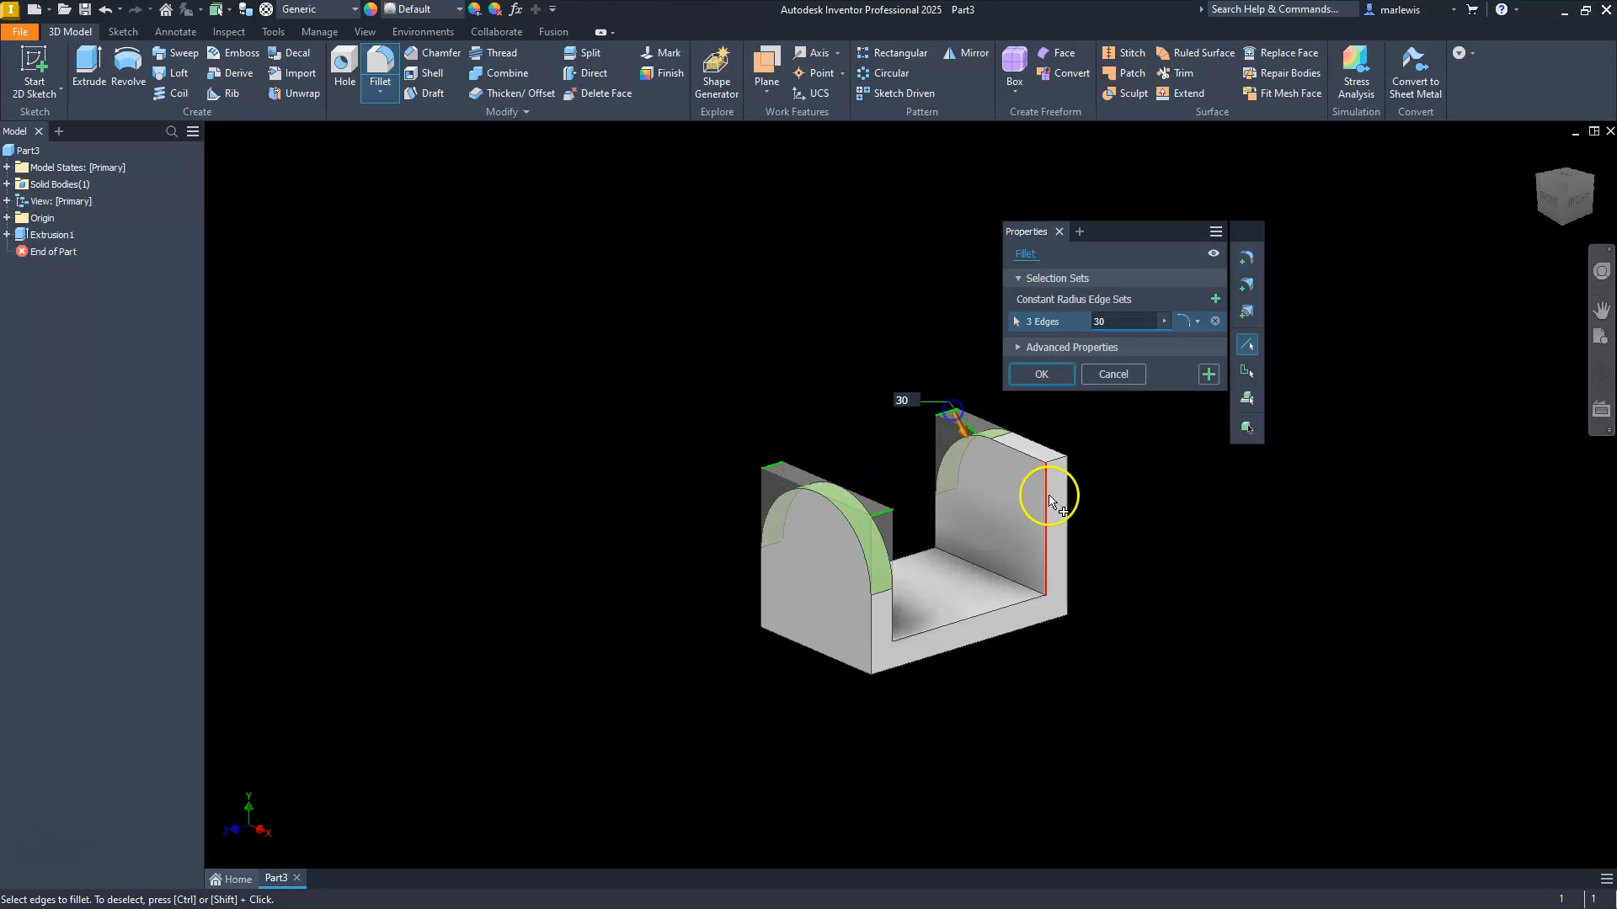
left_click(1058, 459)
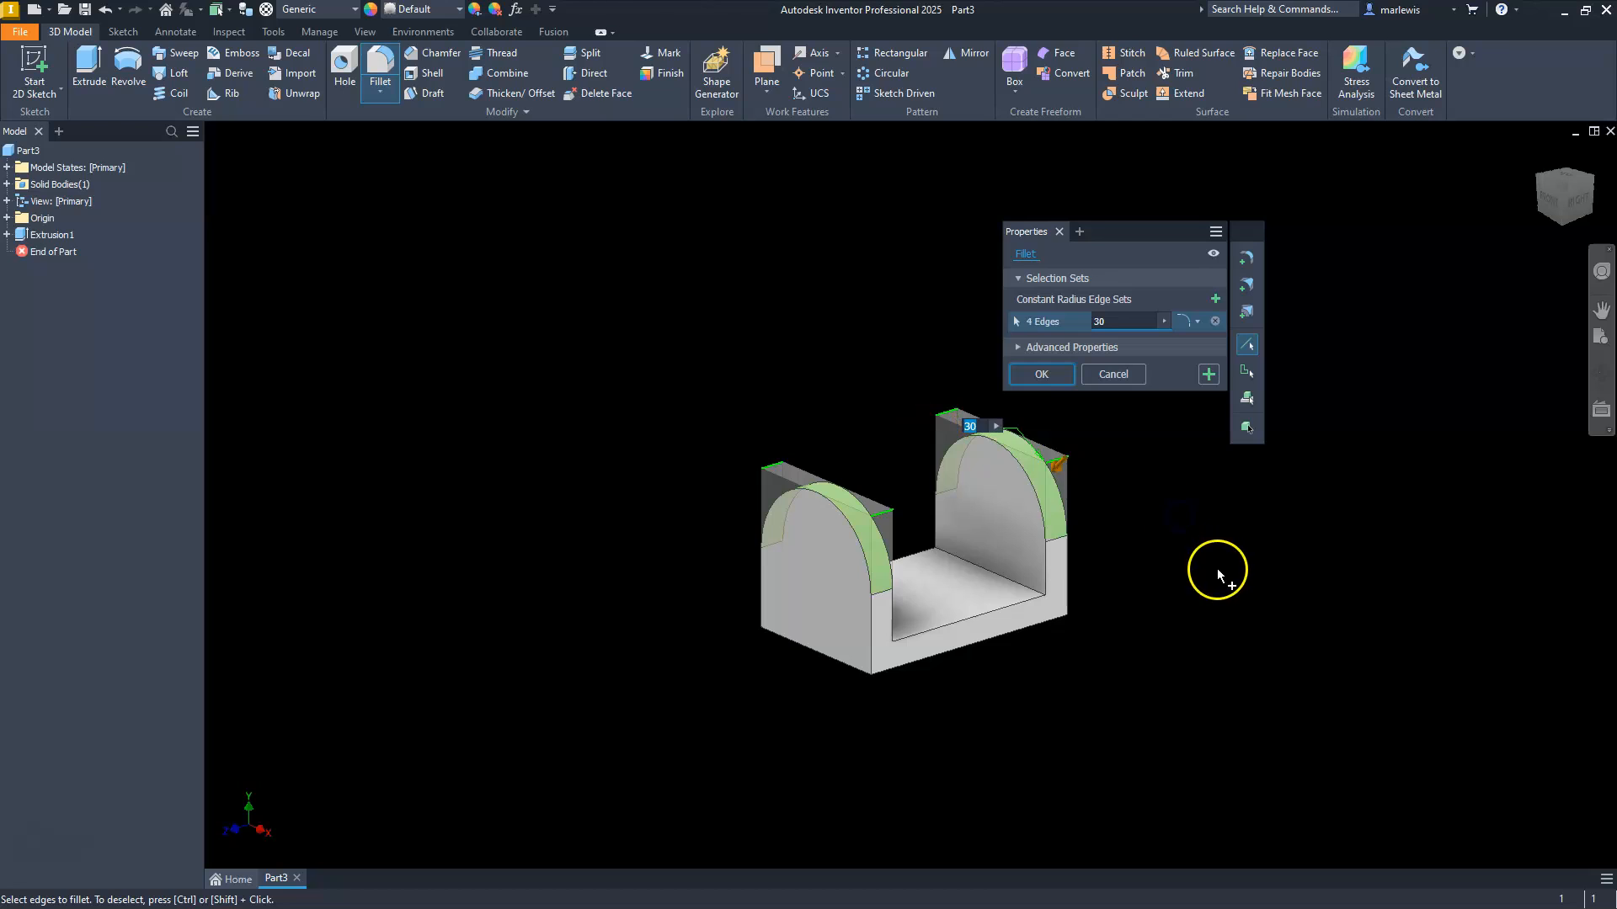
left_click(1053, 374)
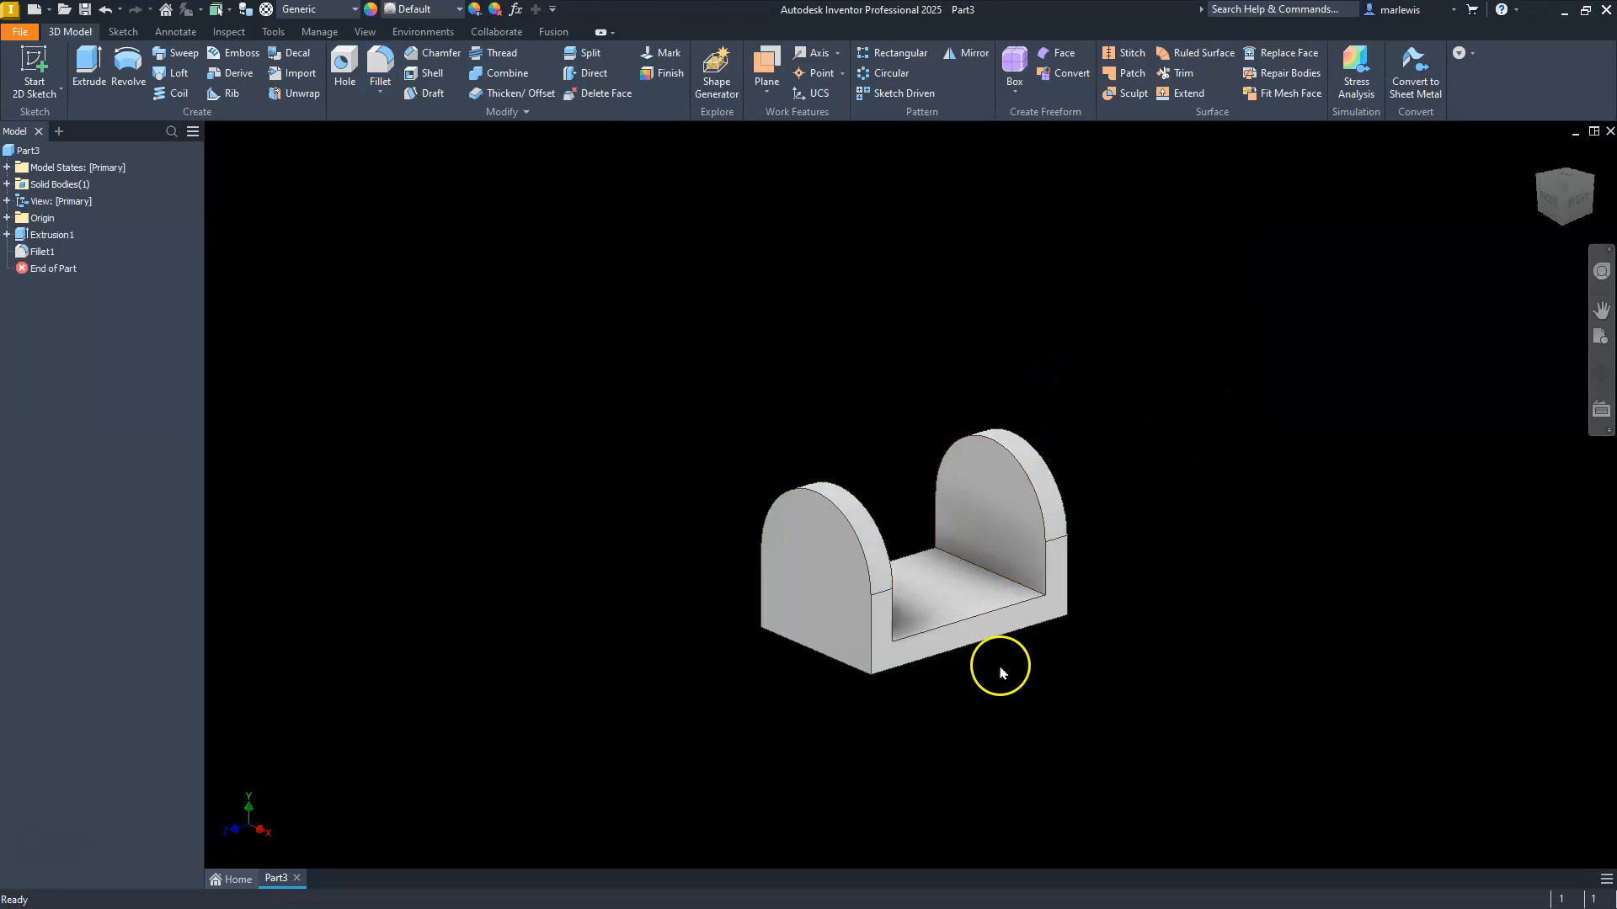
Add a simple 20 mm through-all hole on the near leg's outer face, concentric with its rounded top, passing through both legs.
scroll(791, 644, "down", 3)
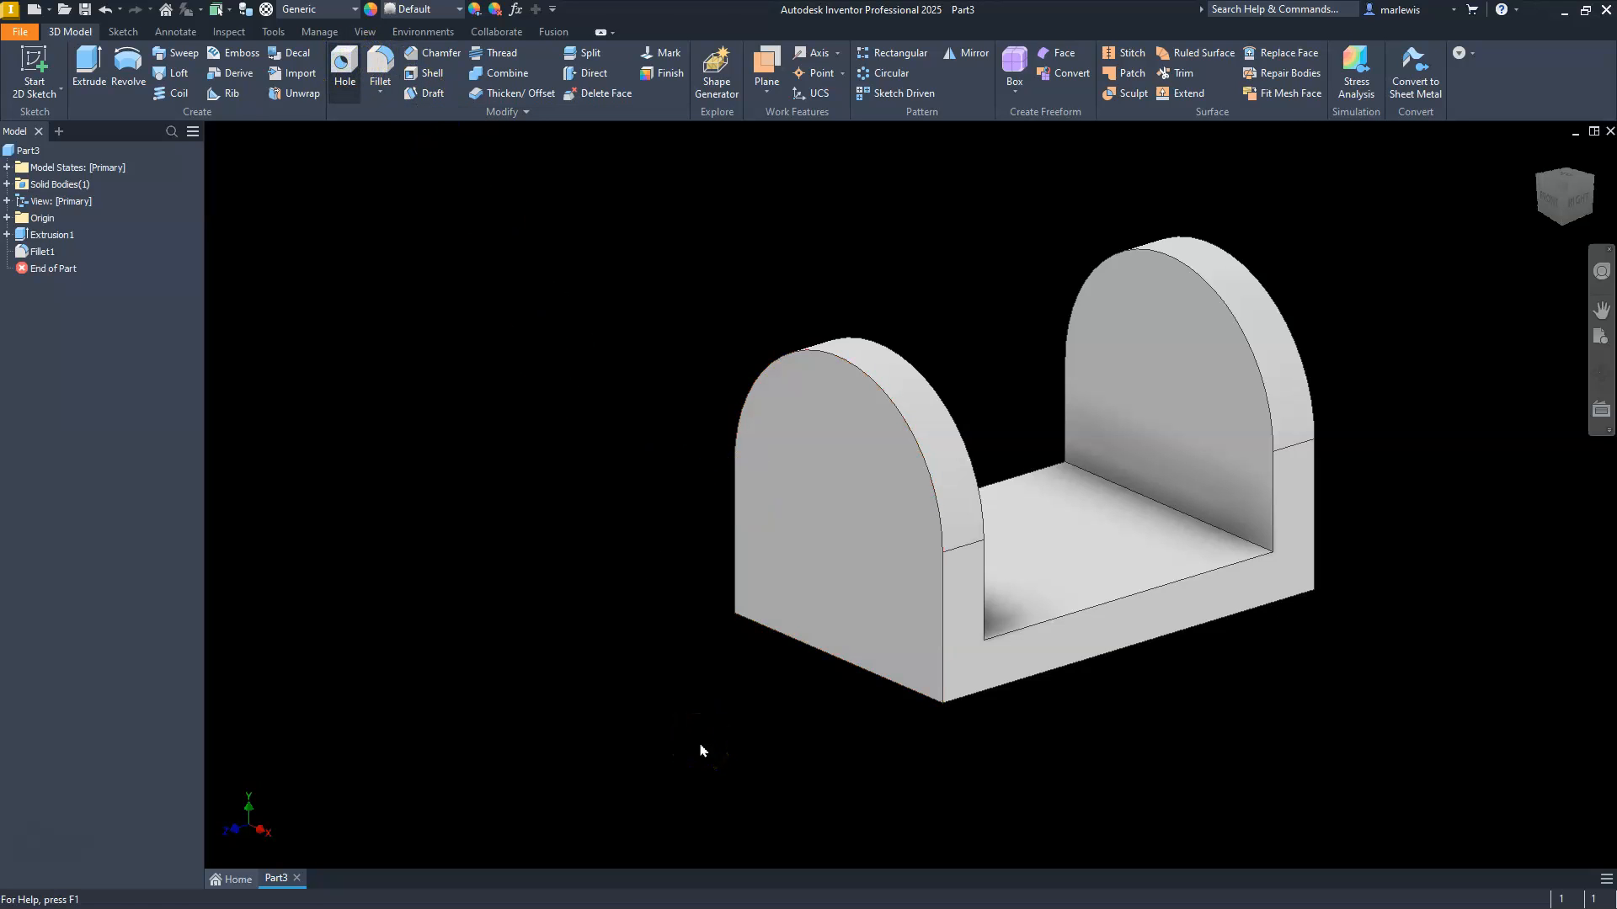
key("h")
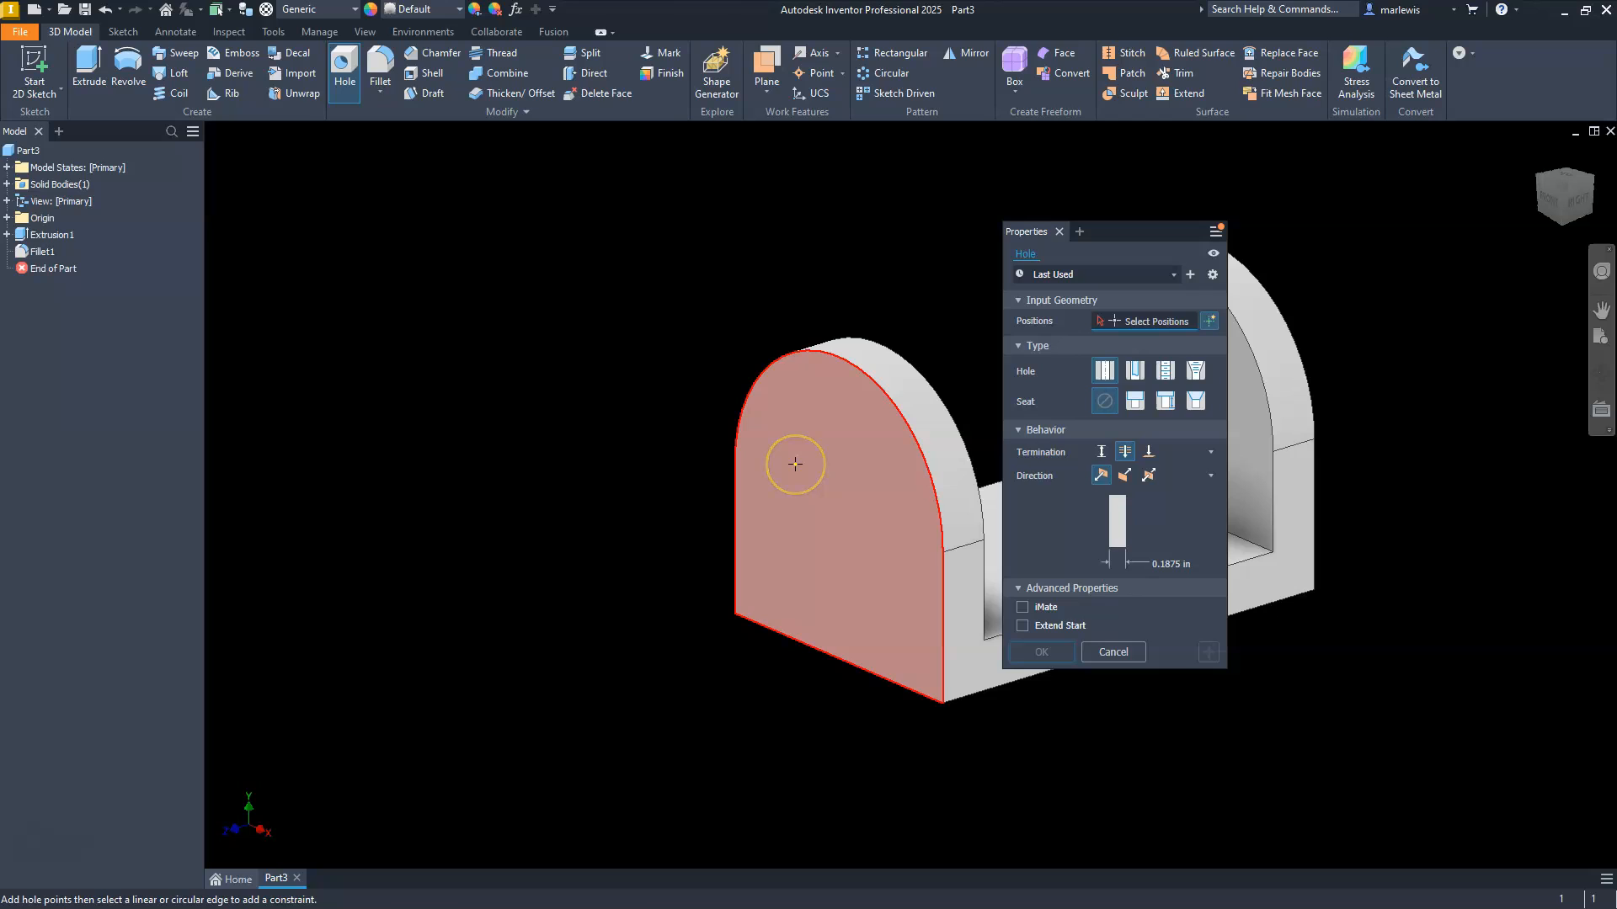
left_click(795, 464)
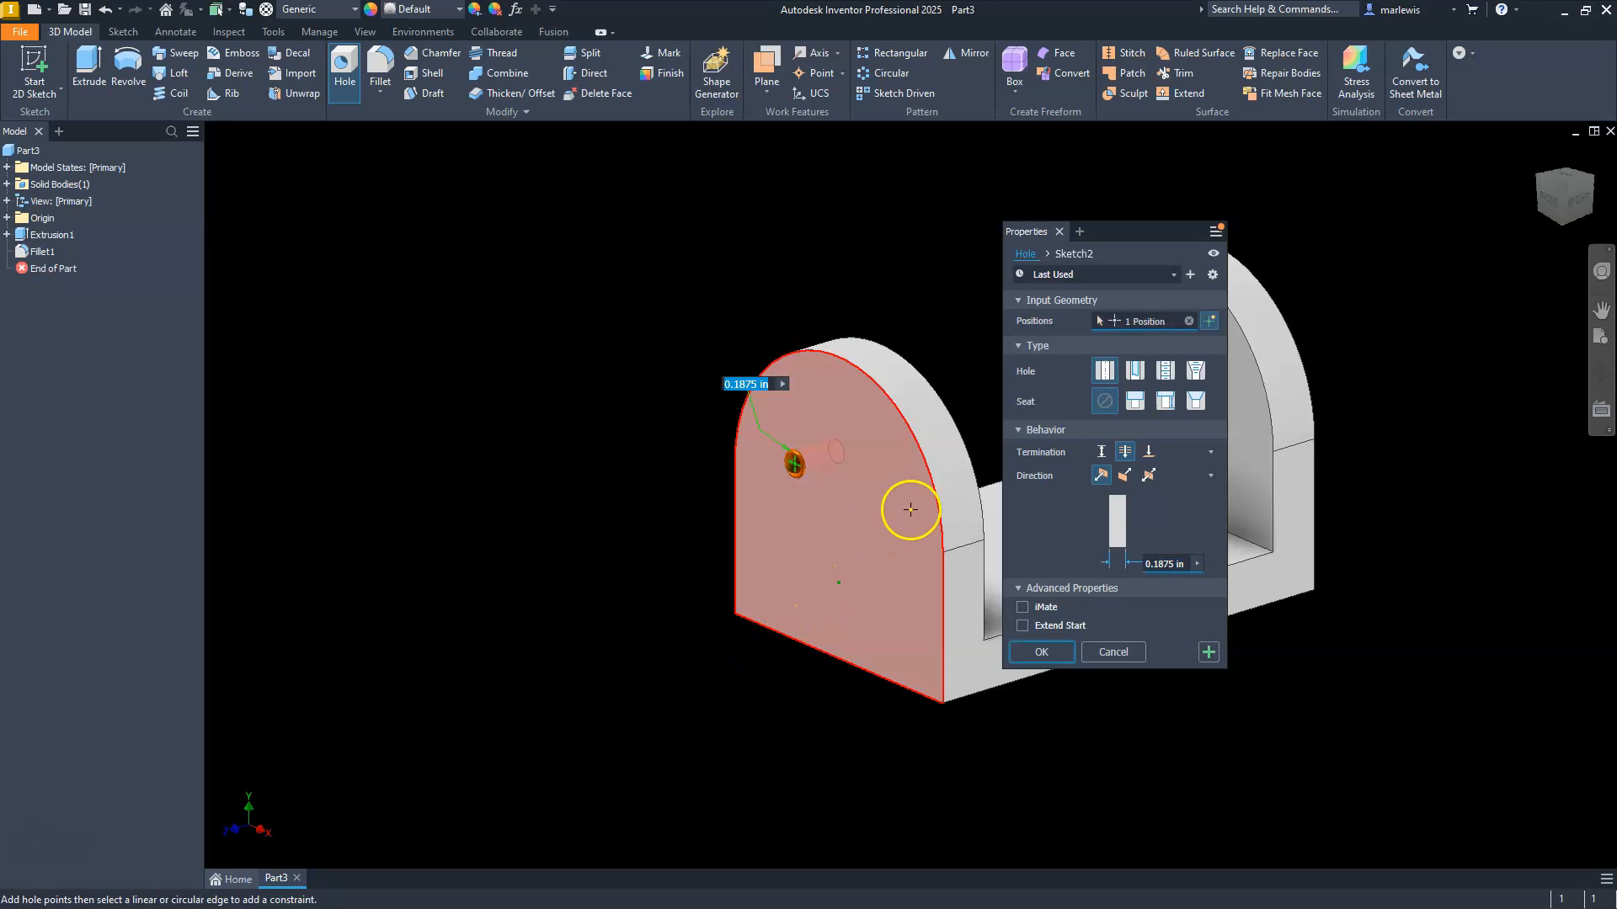
left_click(962, 508)
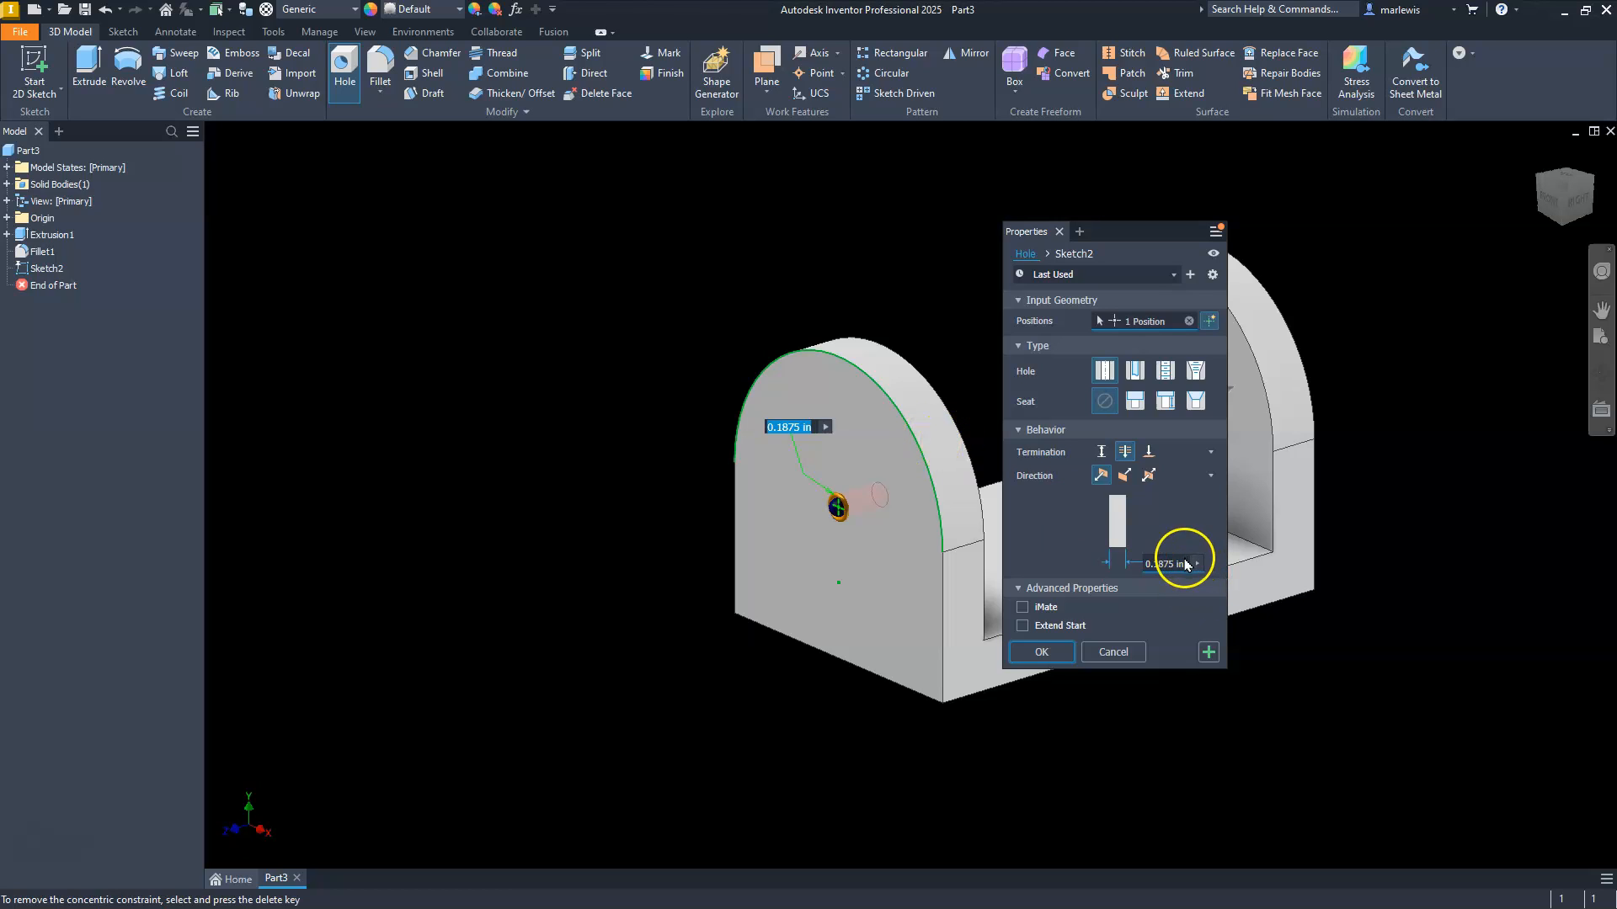
left_click(1111, 562)
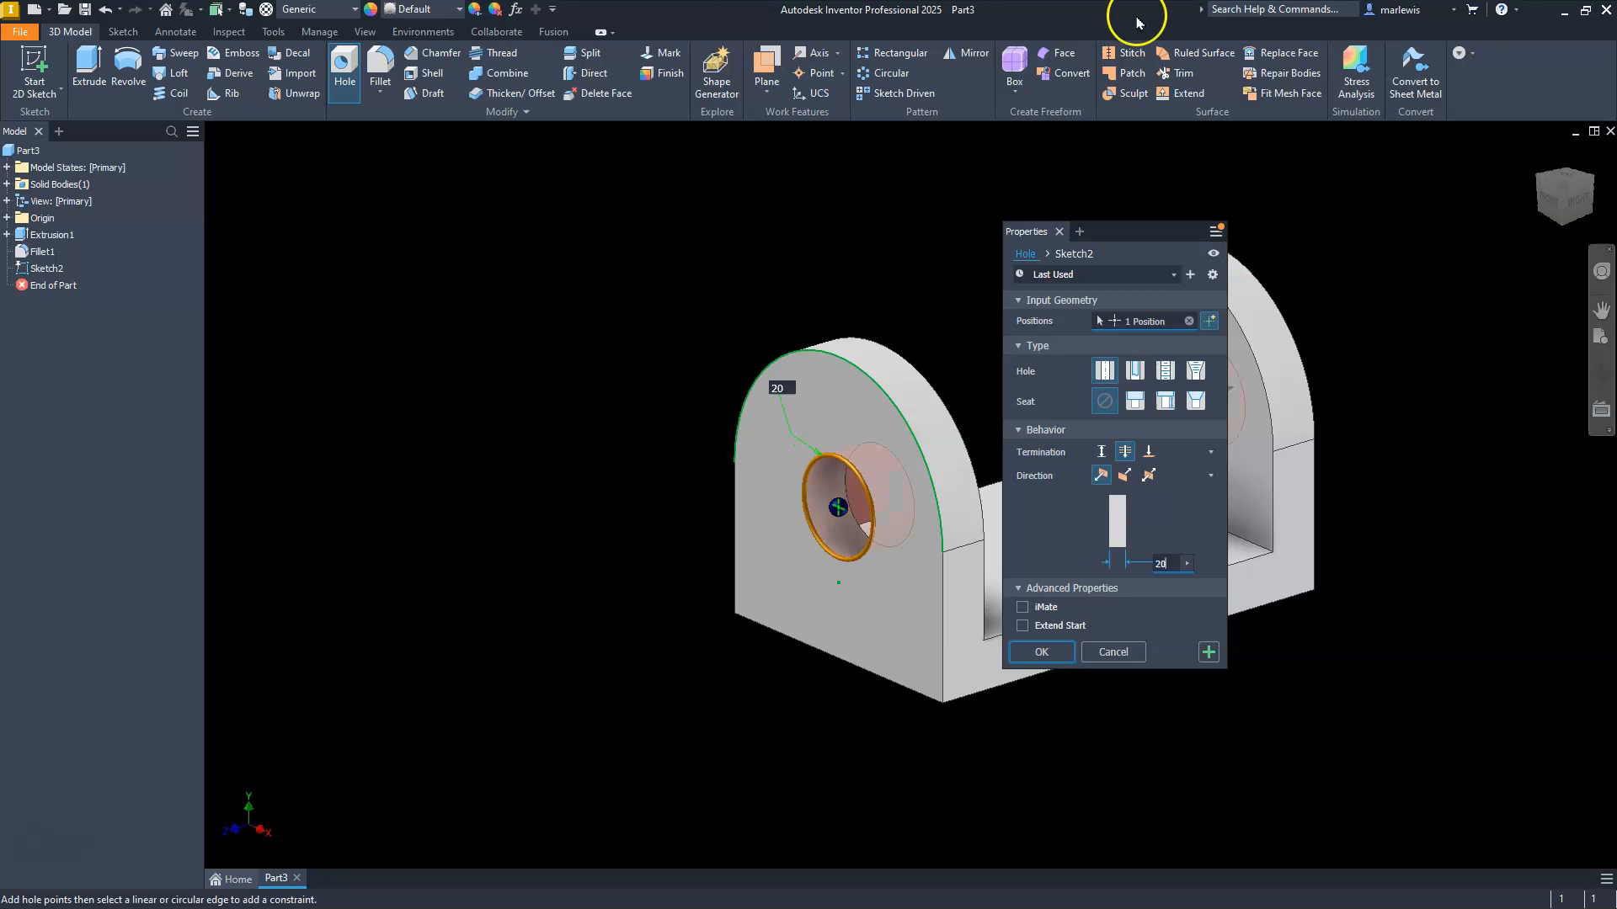
left_click(1125, 453)
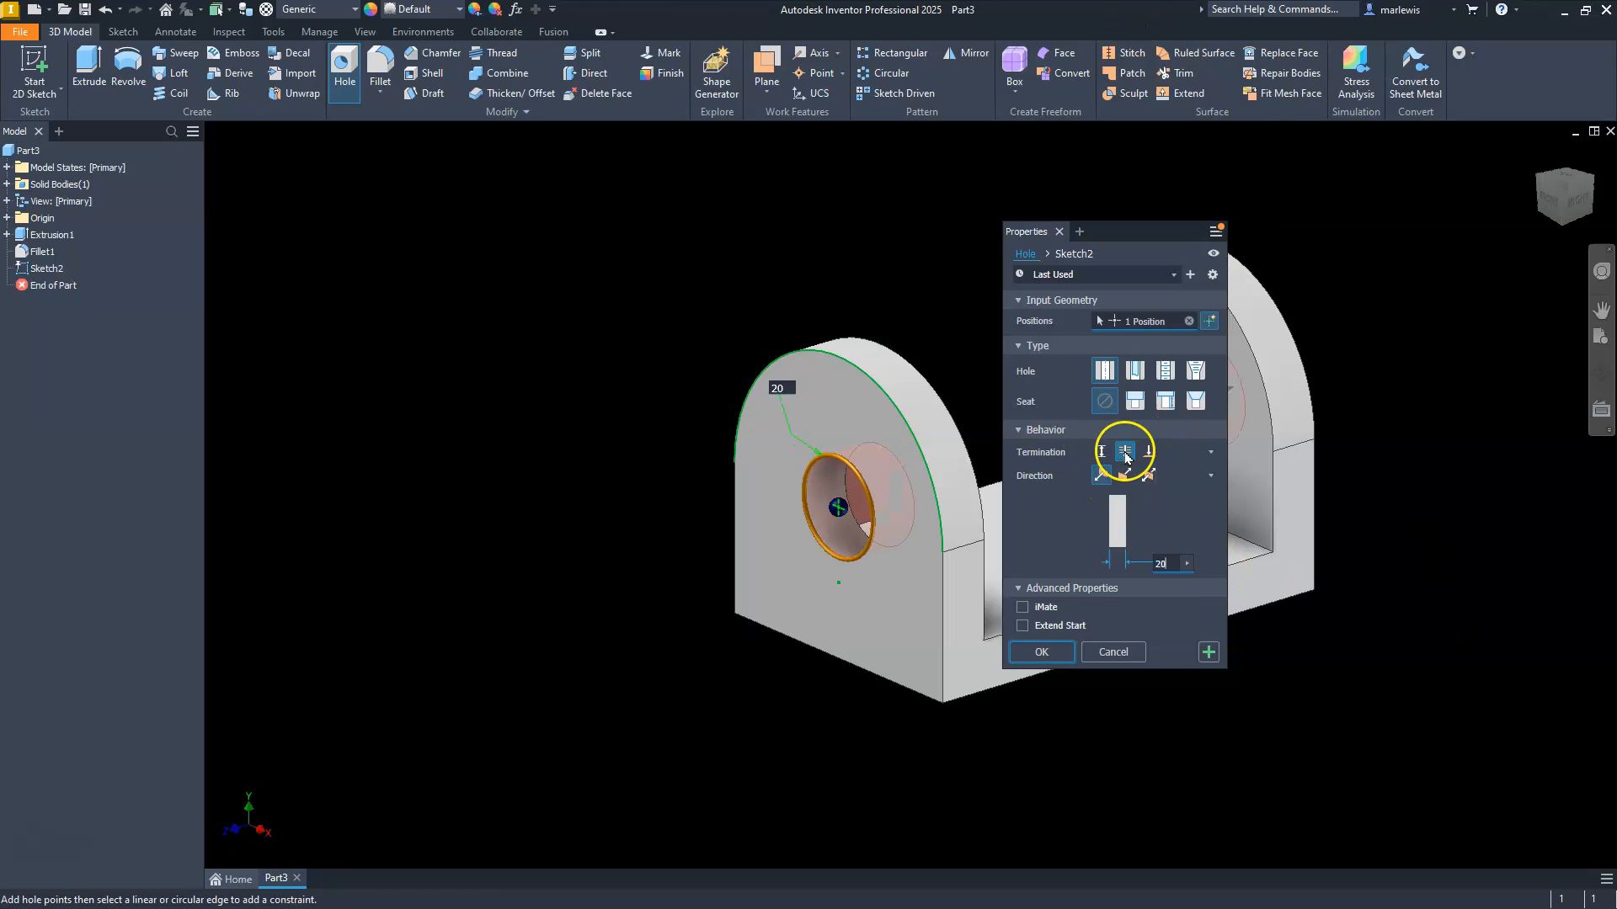
left_click(1054, 657)
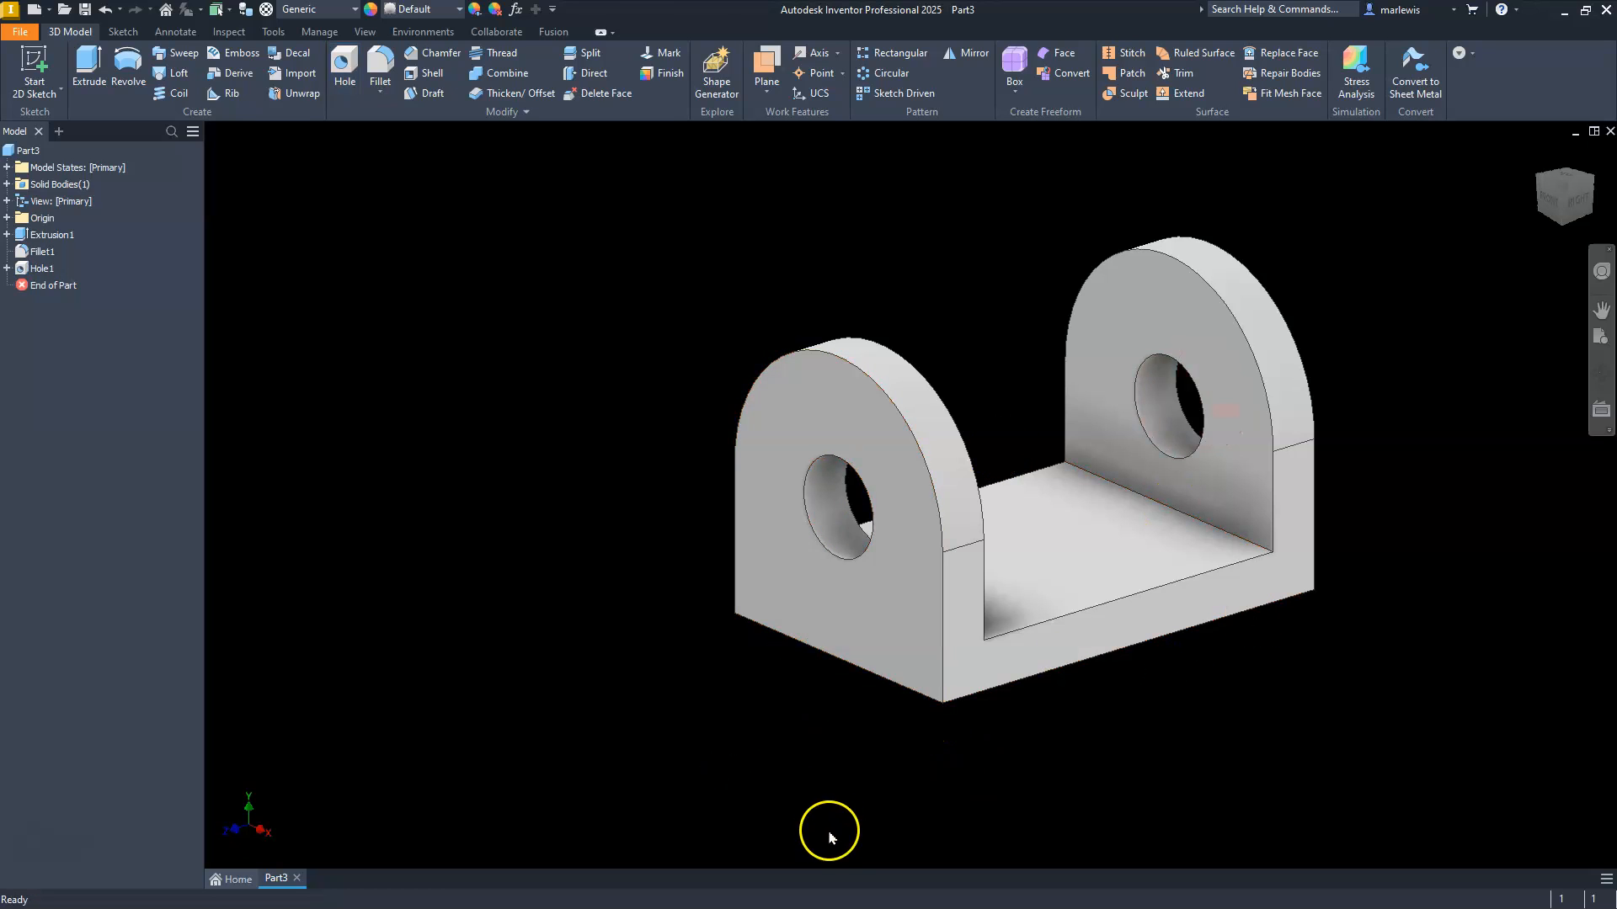
Start a new sketch on the underside of the part's base.
middle_click_drag(1055, 689, 1035, 645)
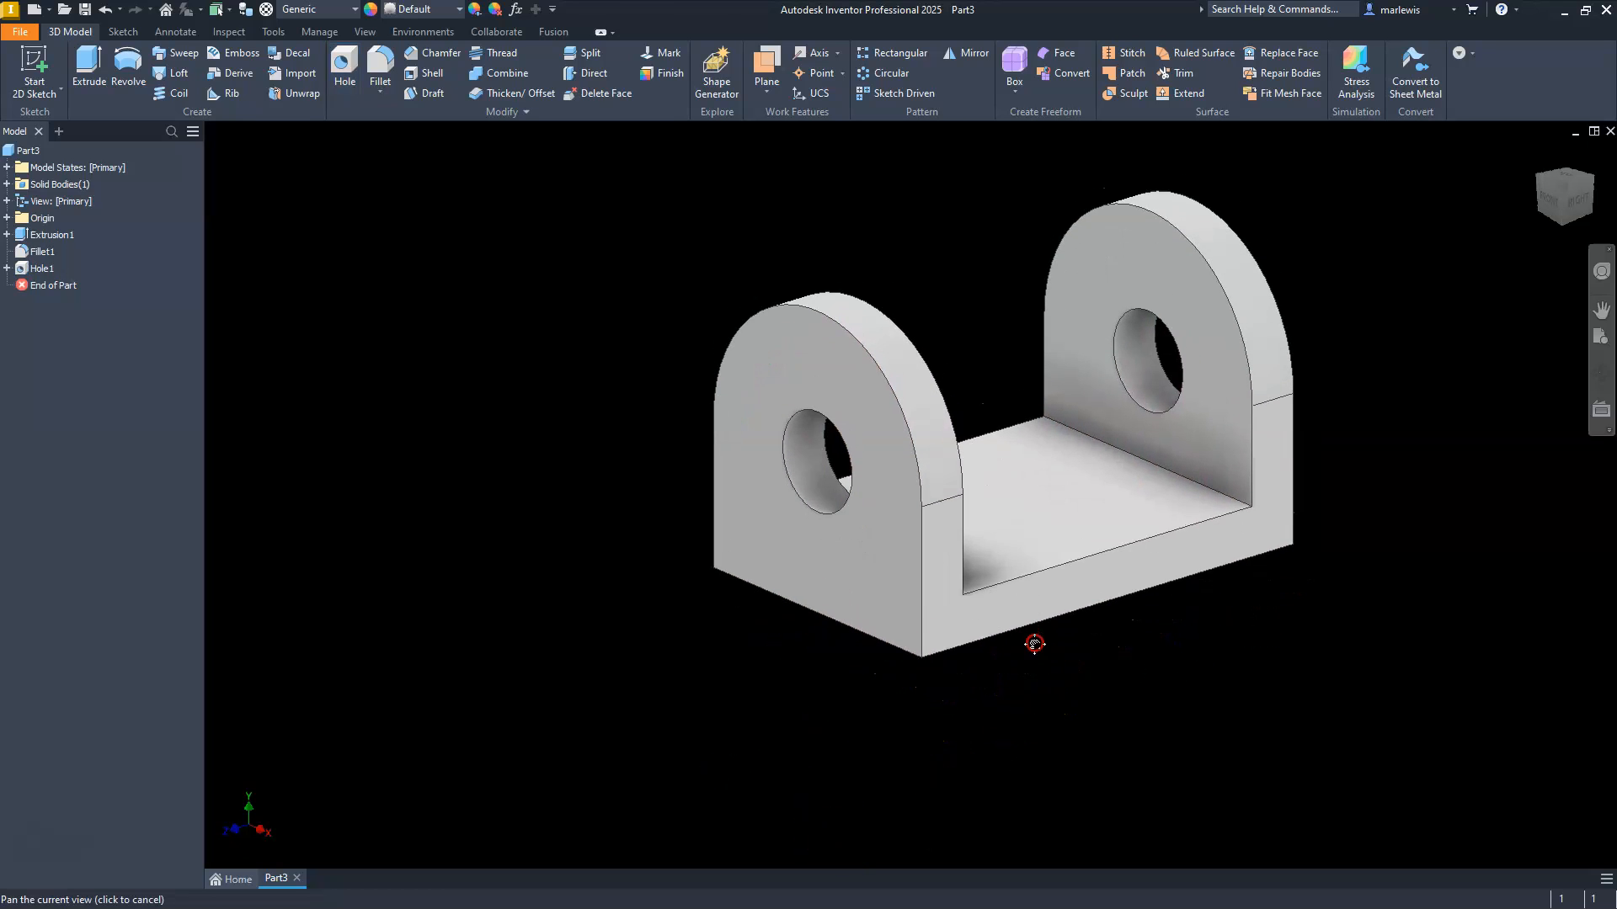
left_click(1562, 223)
left_click(1057, 620)
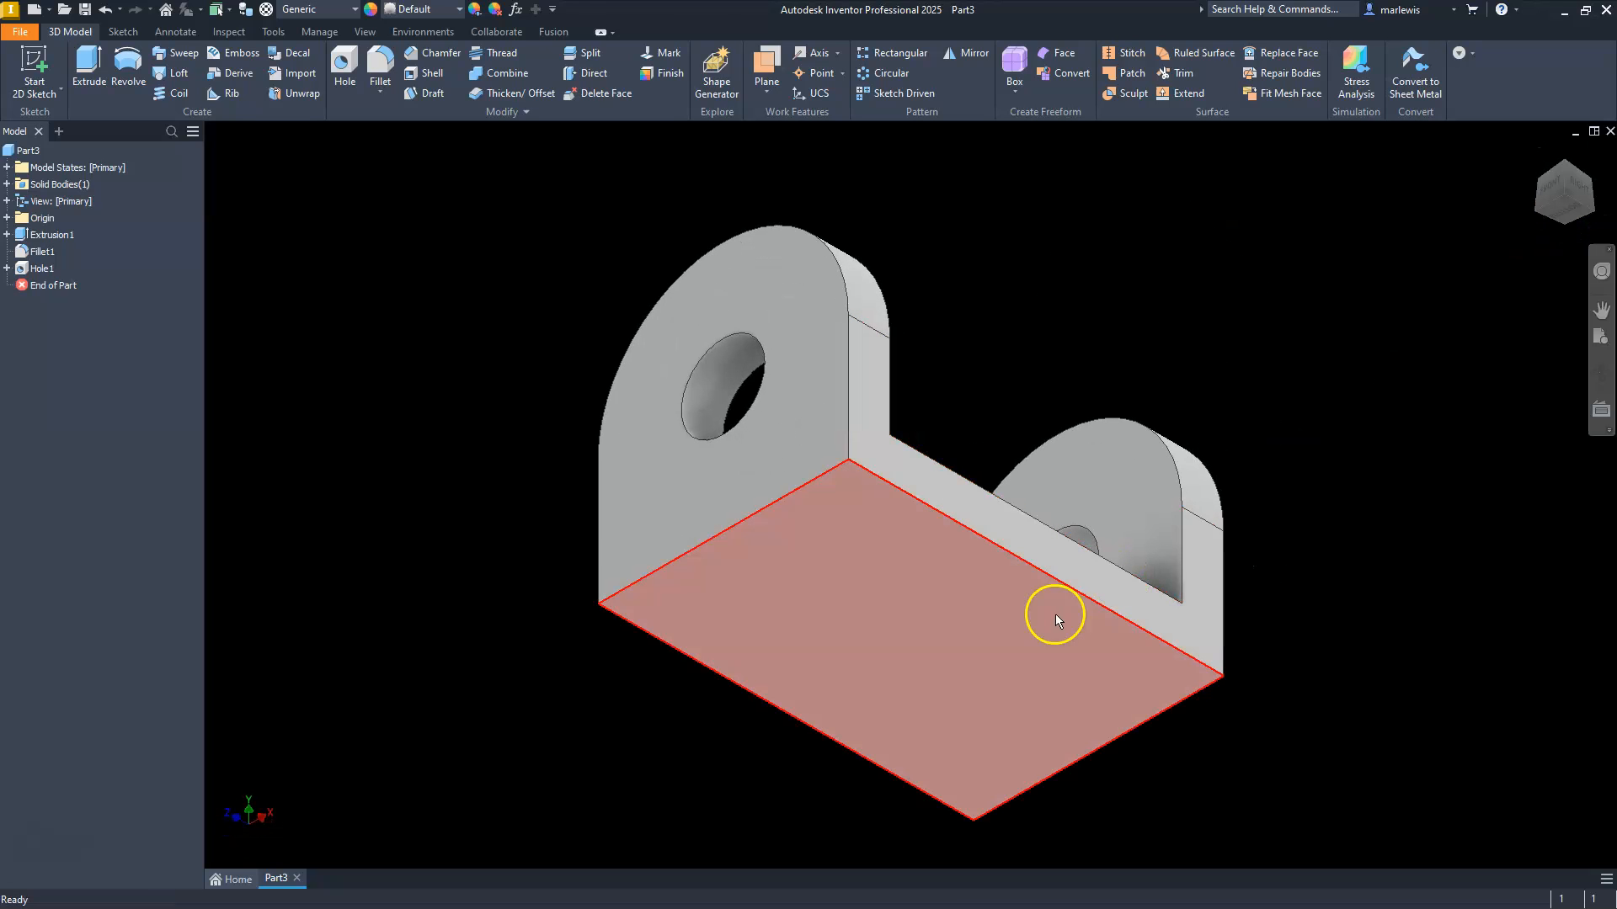
left_click(868, 652)
left_click(1048, 567)
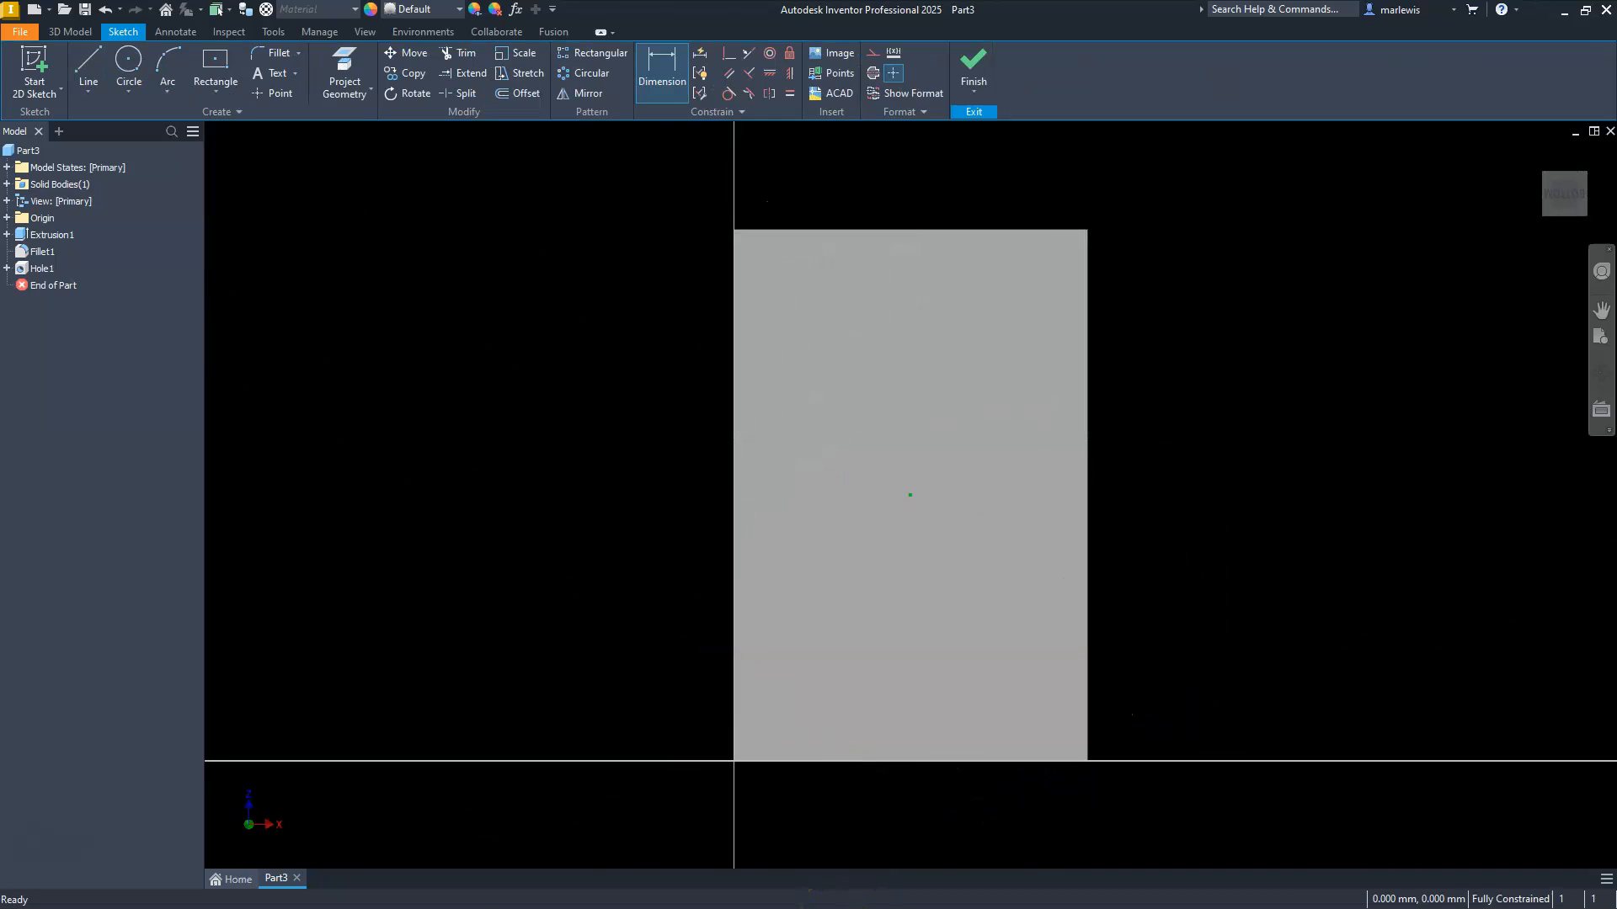
Draw two concentric circles at the centre of the base, one reaching nearly to the long edges and an inner one about 41 mm in diameter.
left_click(126, 64)
left_click(911, 495)
left_click(1087, 492)
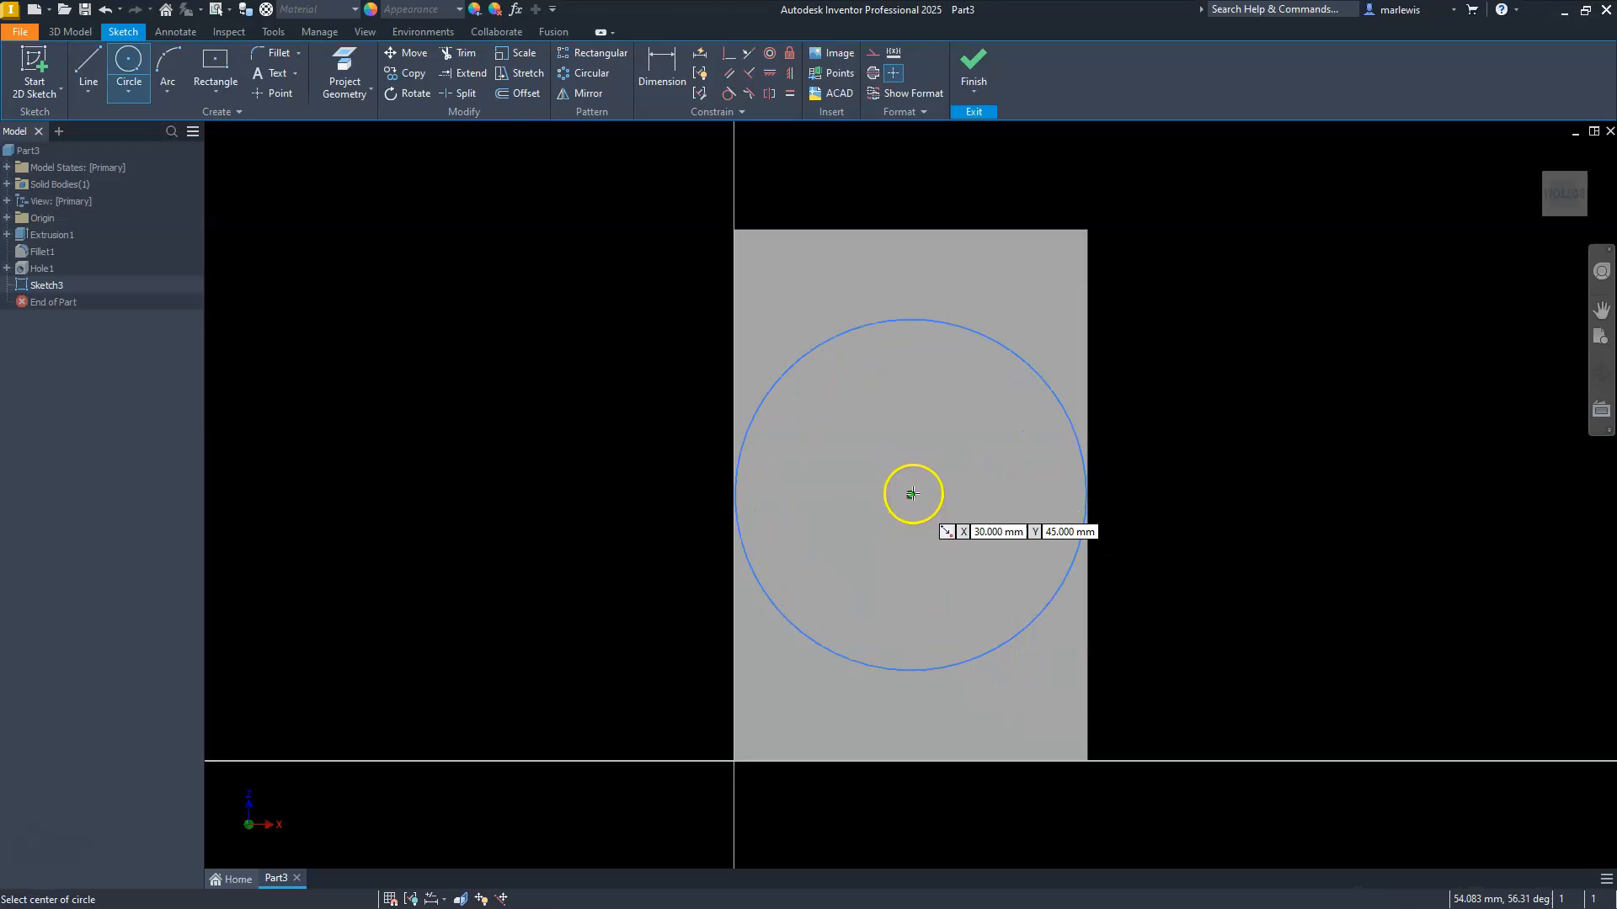
left_click(911, 495)
left_click(991, 408)
key("Escape")
Dimension the outer circle's diameter to 60 mm.
left_click(681, 69)
left_click(1051, 384)
left_click(1145, 378)
type("60")
key("Return")
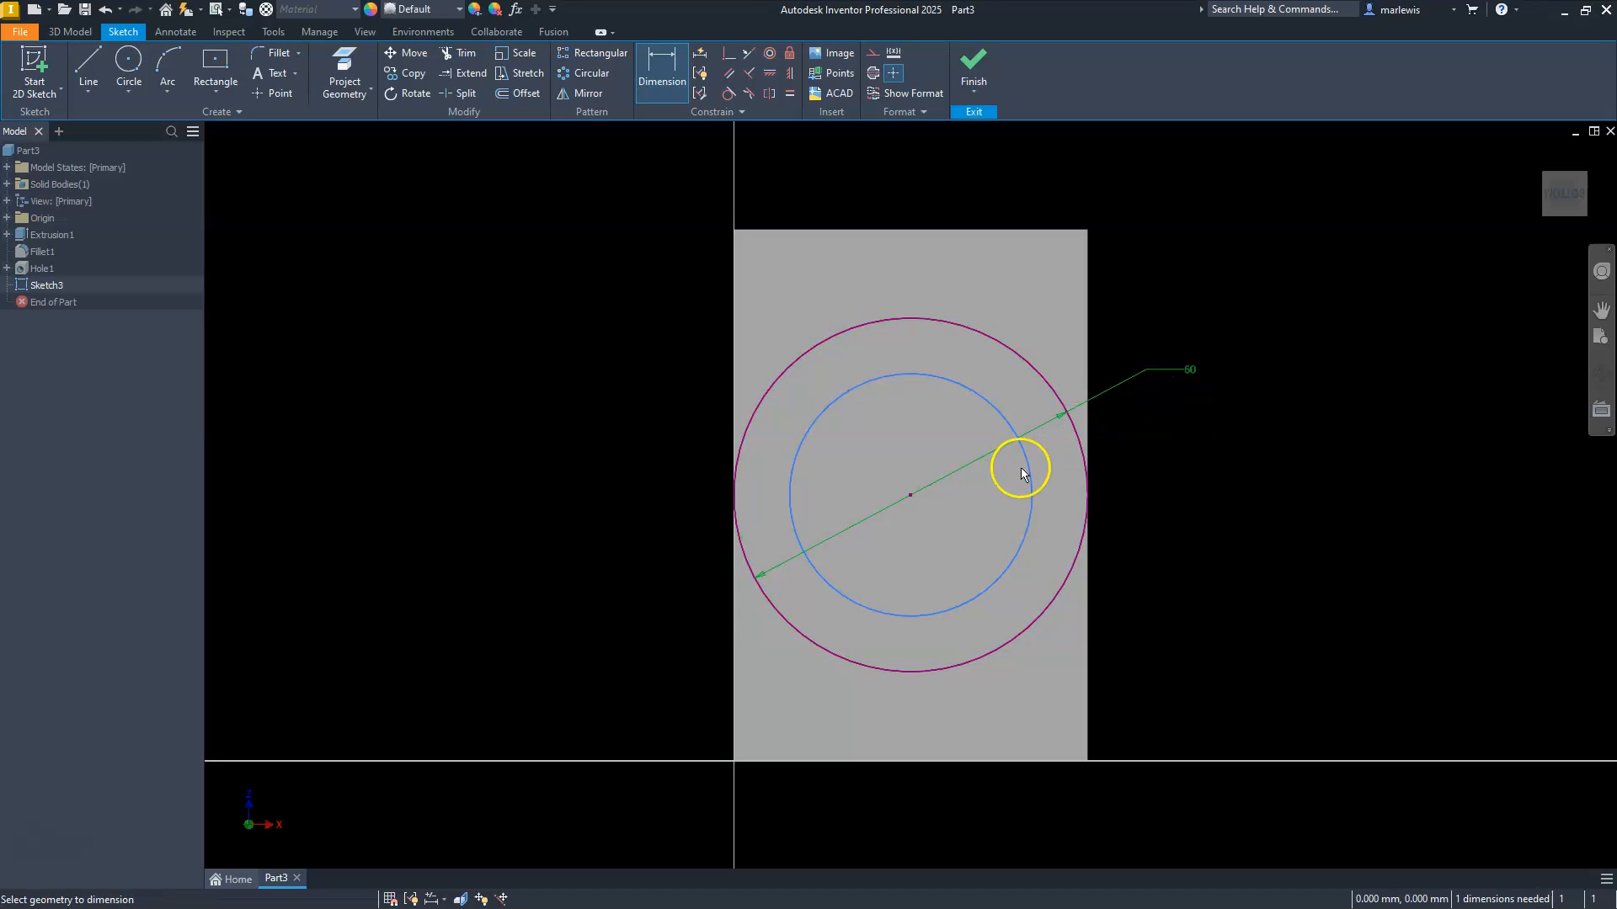
Dimension the inner circle's diameter to 40 mm and finish the sketch.
left_click(1031, 472)
left_click(1127, 640)
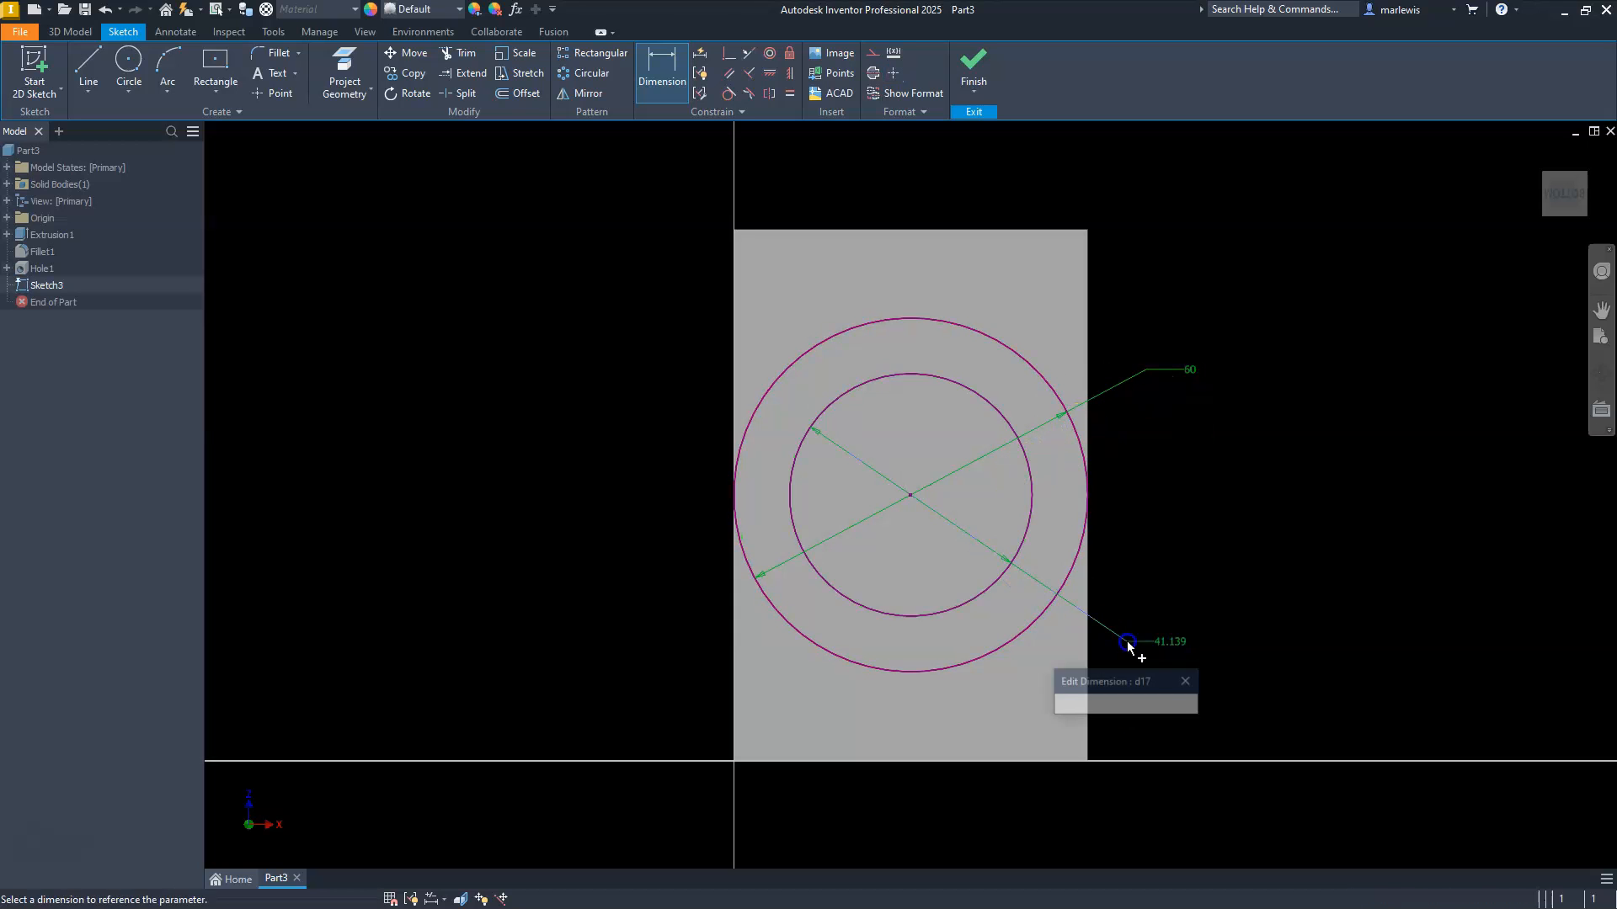
type("40")
key("Return")
key("Escape")
left_click(1121, 631)
left_click(972, 64)
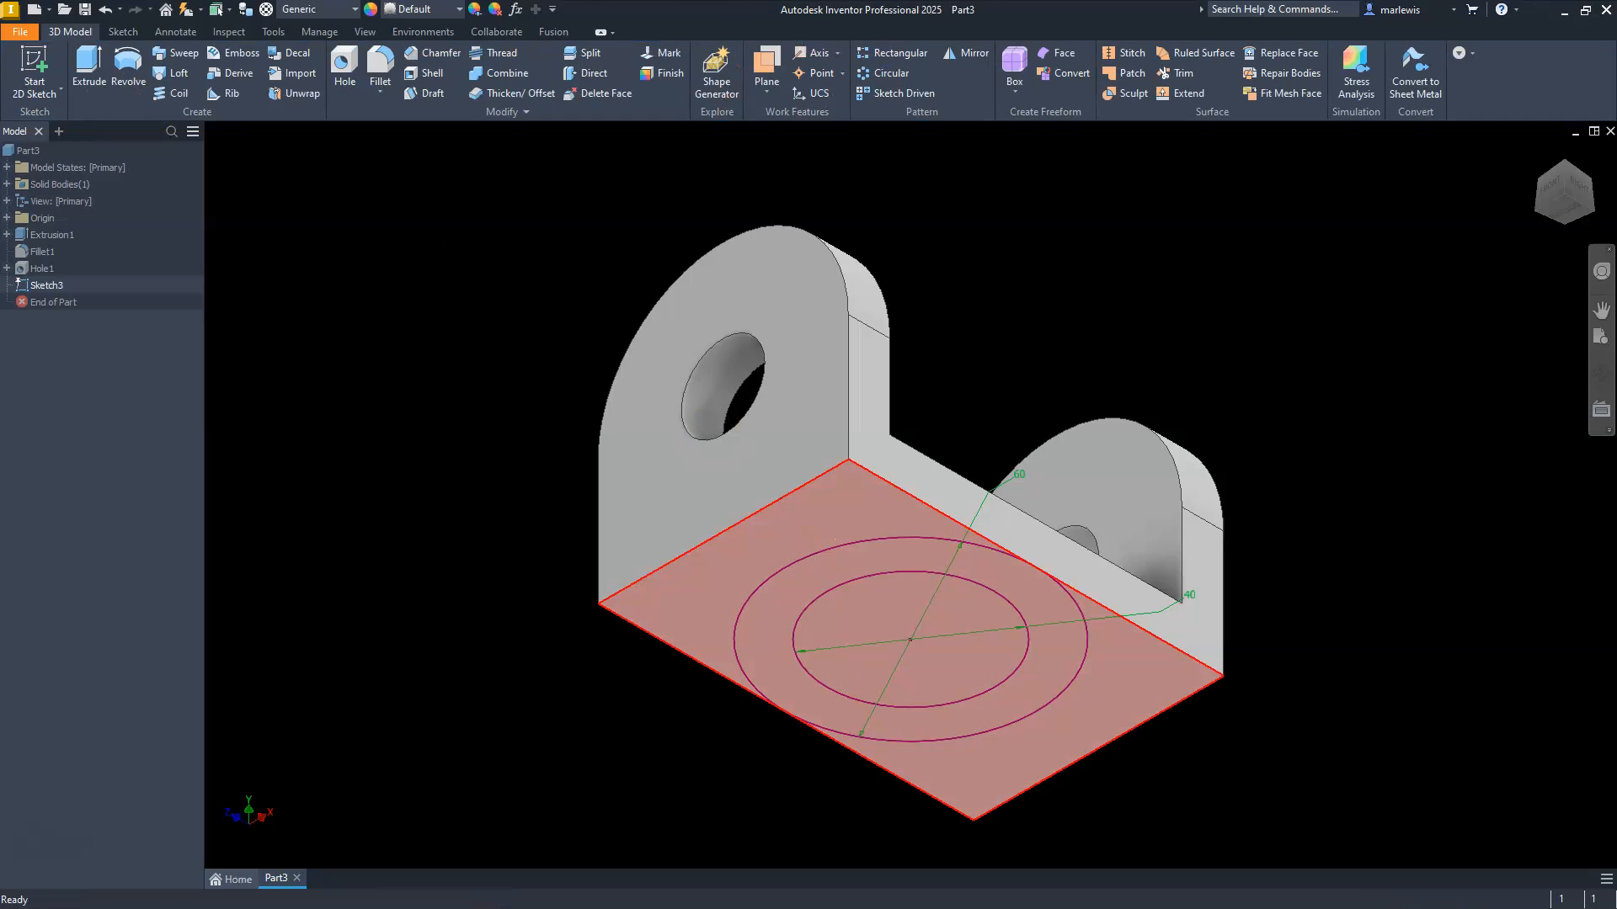
Extrude the ring between the two circles 30 mm downward from the base, joined to the existing body.
left_click(84, 74)
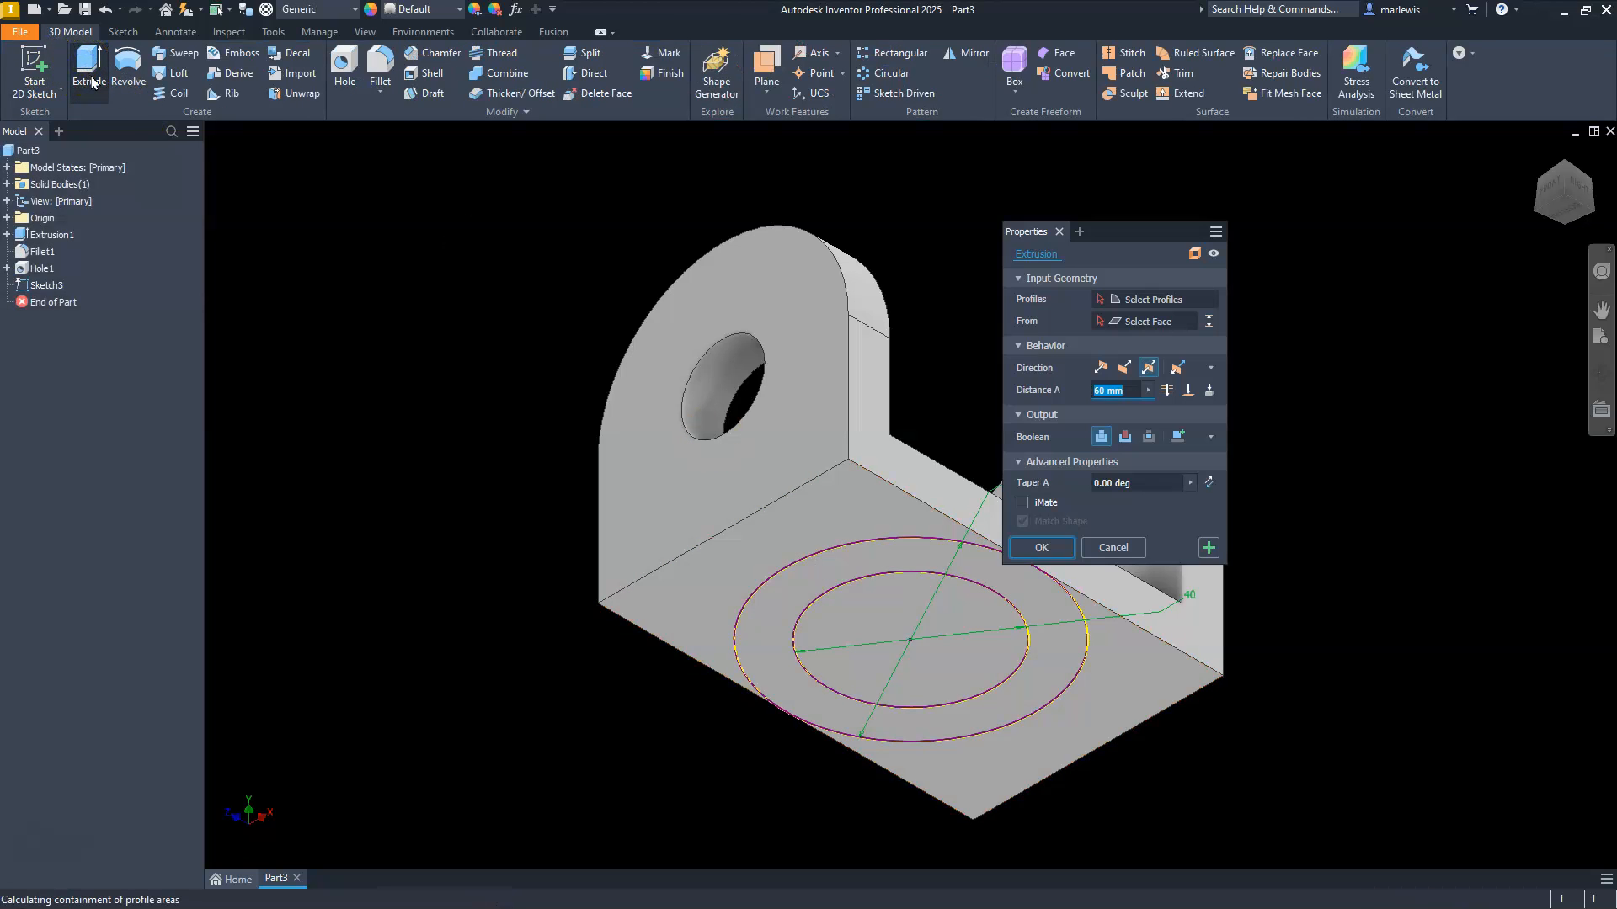
left_click(837, 557)
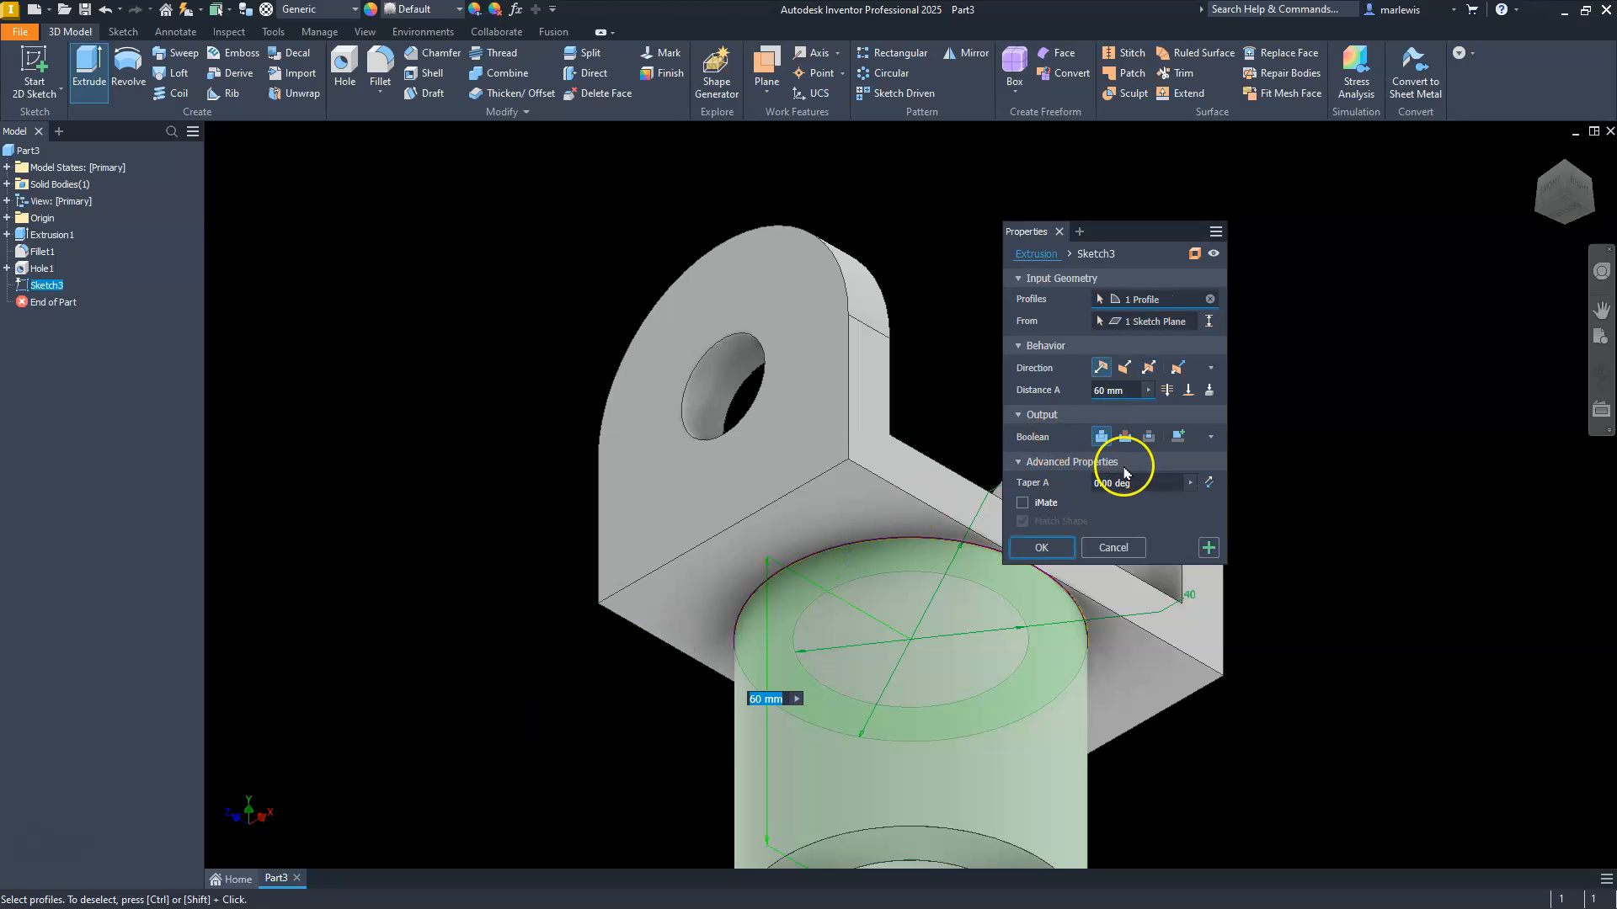
left_click_drag(1133, 391, 1054, 405)
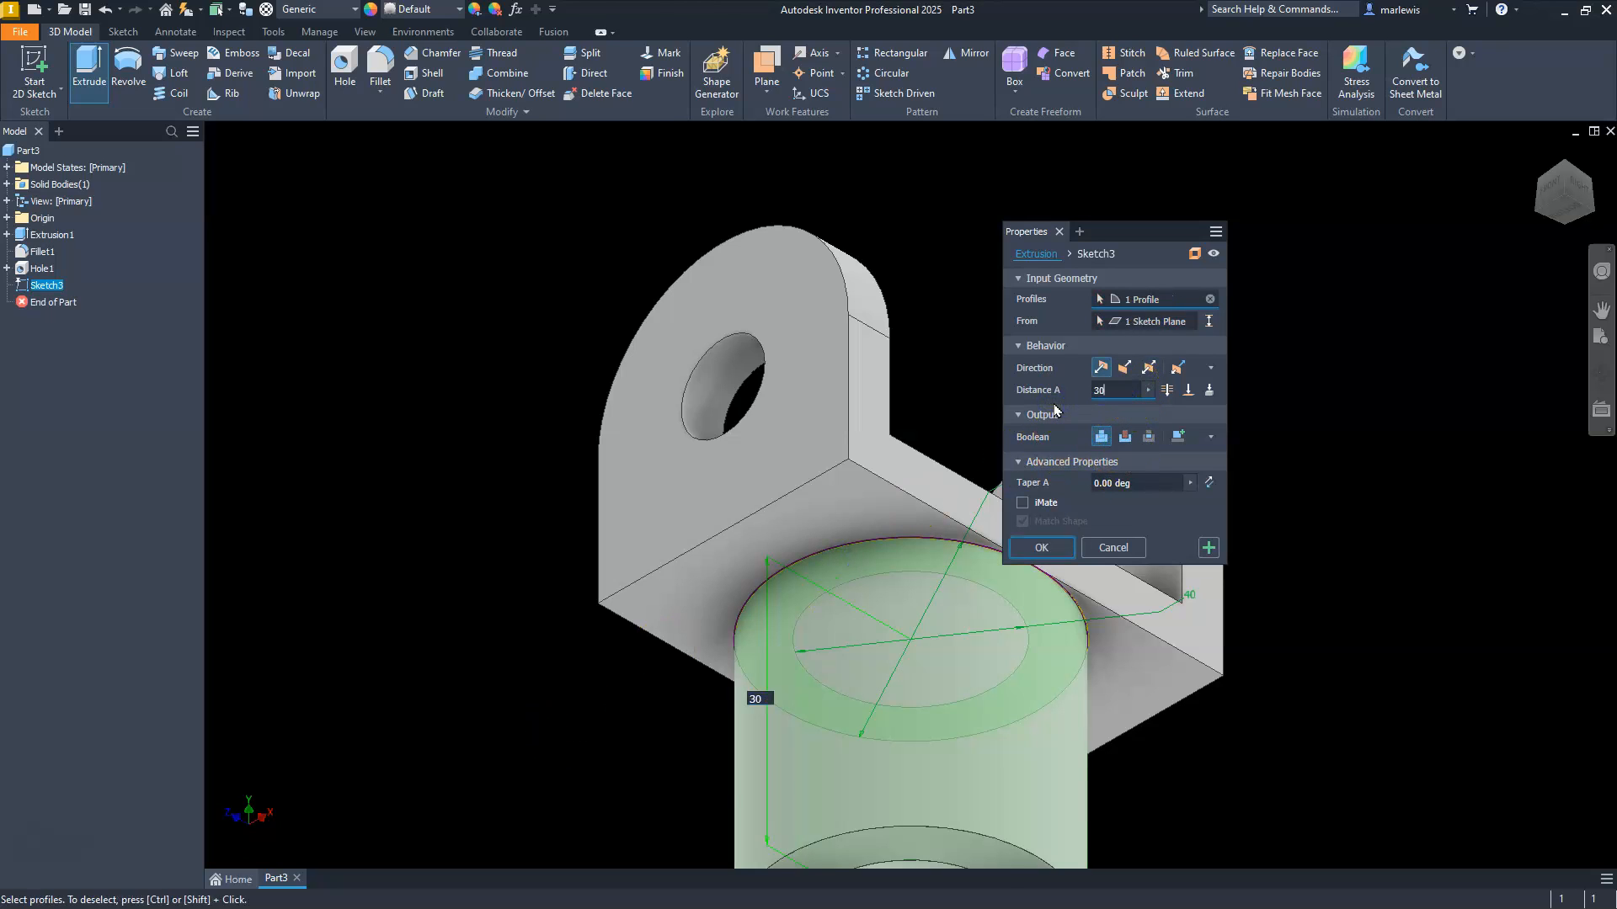
key("Return")
left_click(1112, 403)
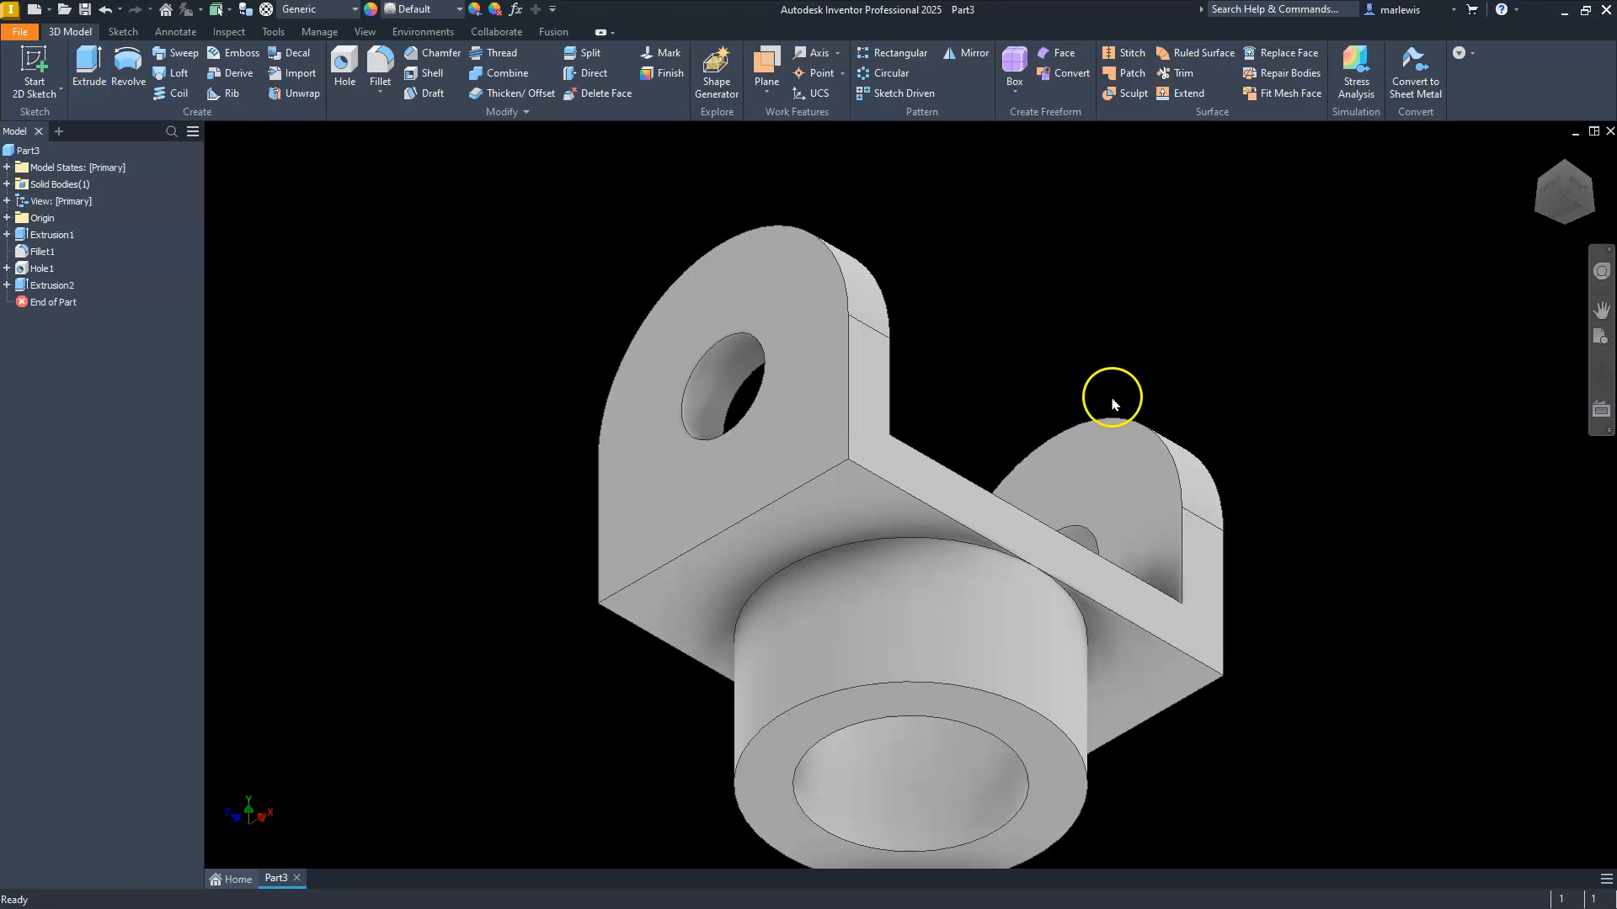
Save the finished bracket part as Example 3.
scroll(1112, 402, "down", 3)
middle_click_drag(1020, 437, 1025, 490)
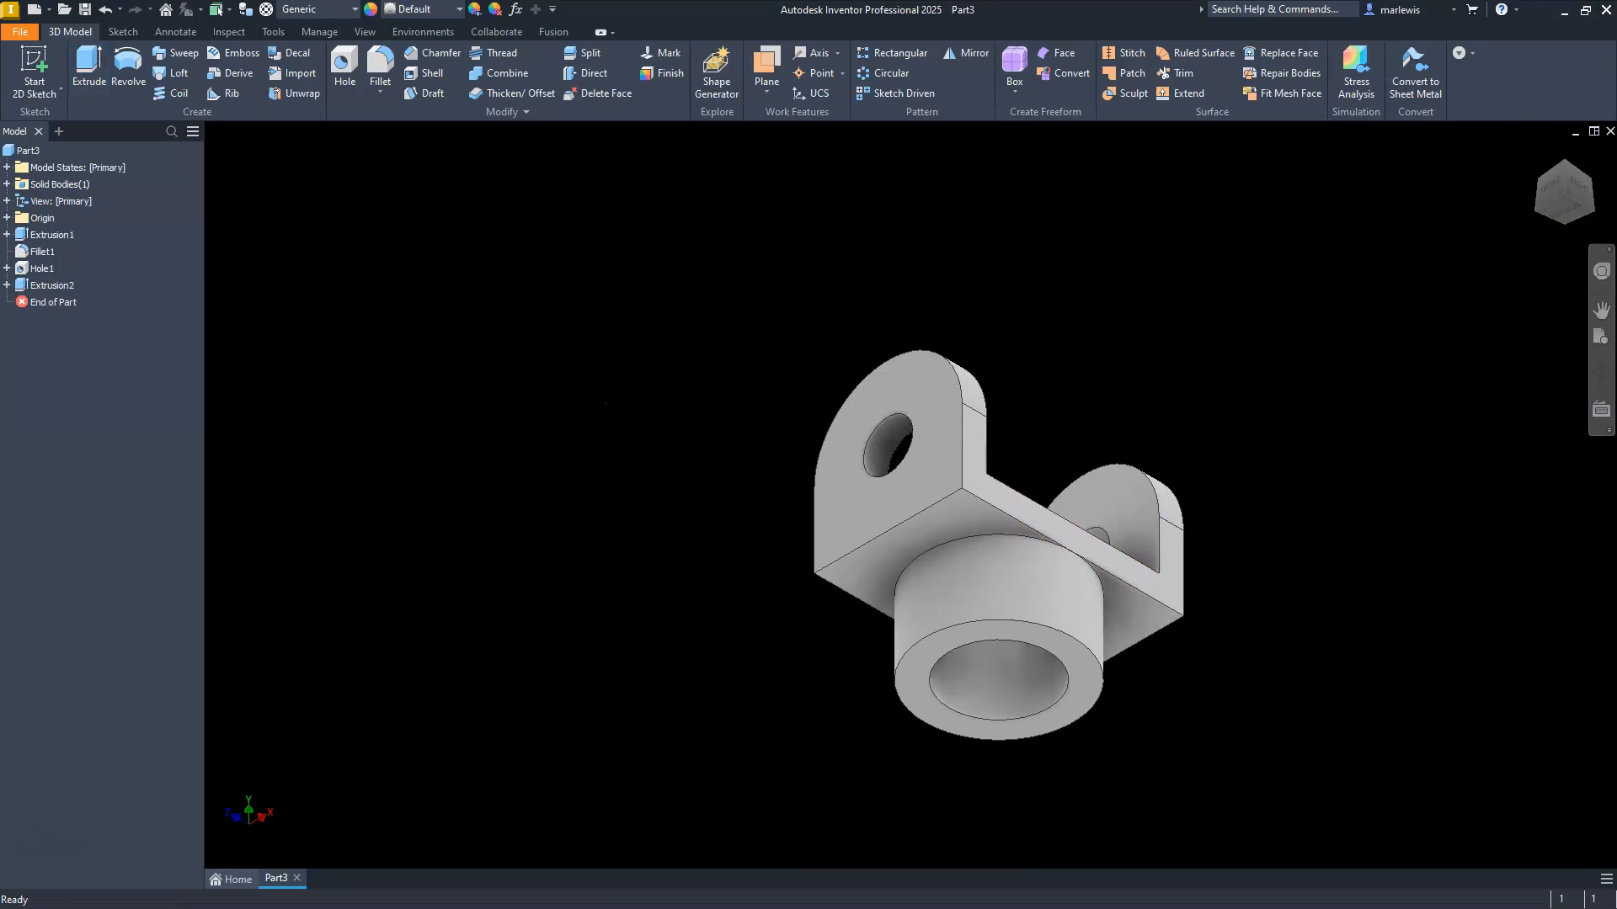
left_click(1567, 165)
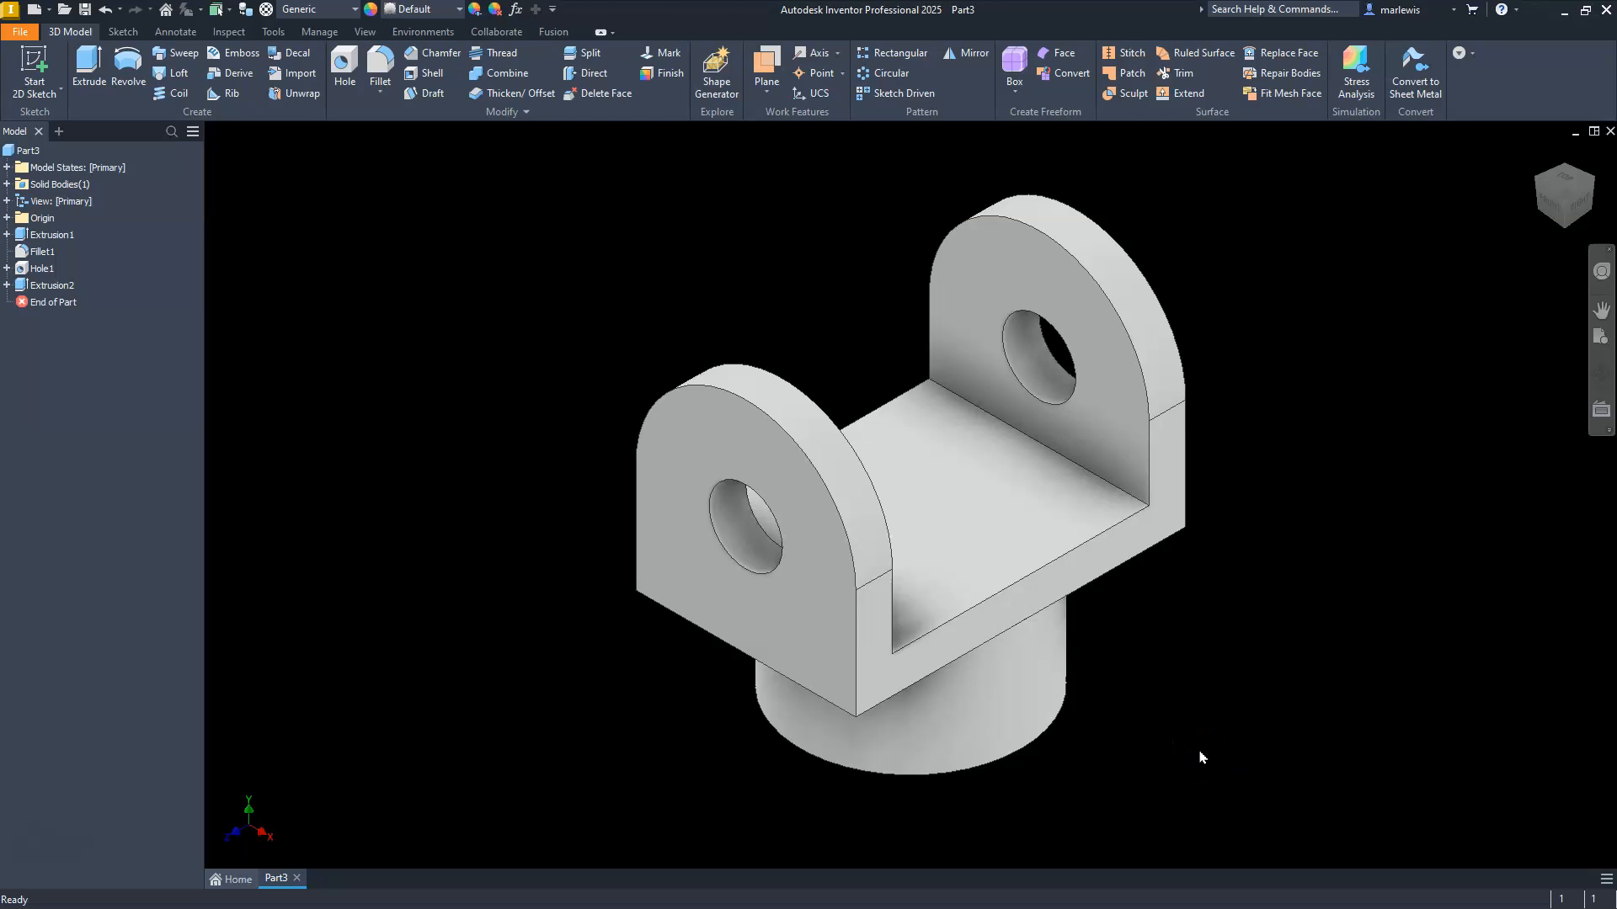
key("ctrl+s")
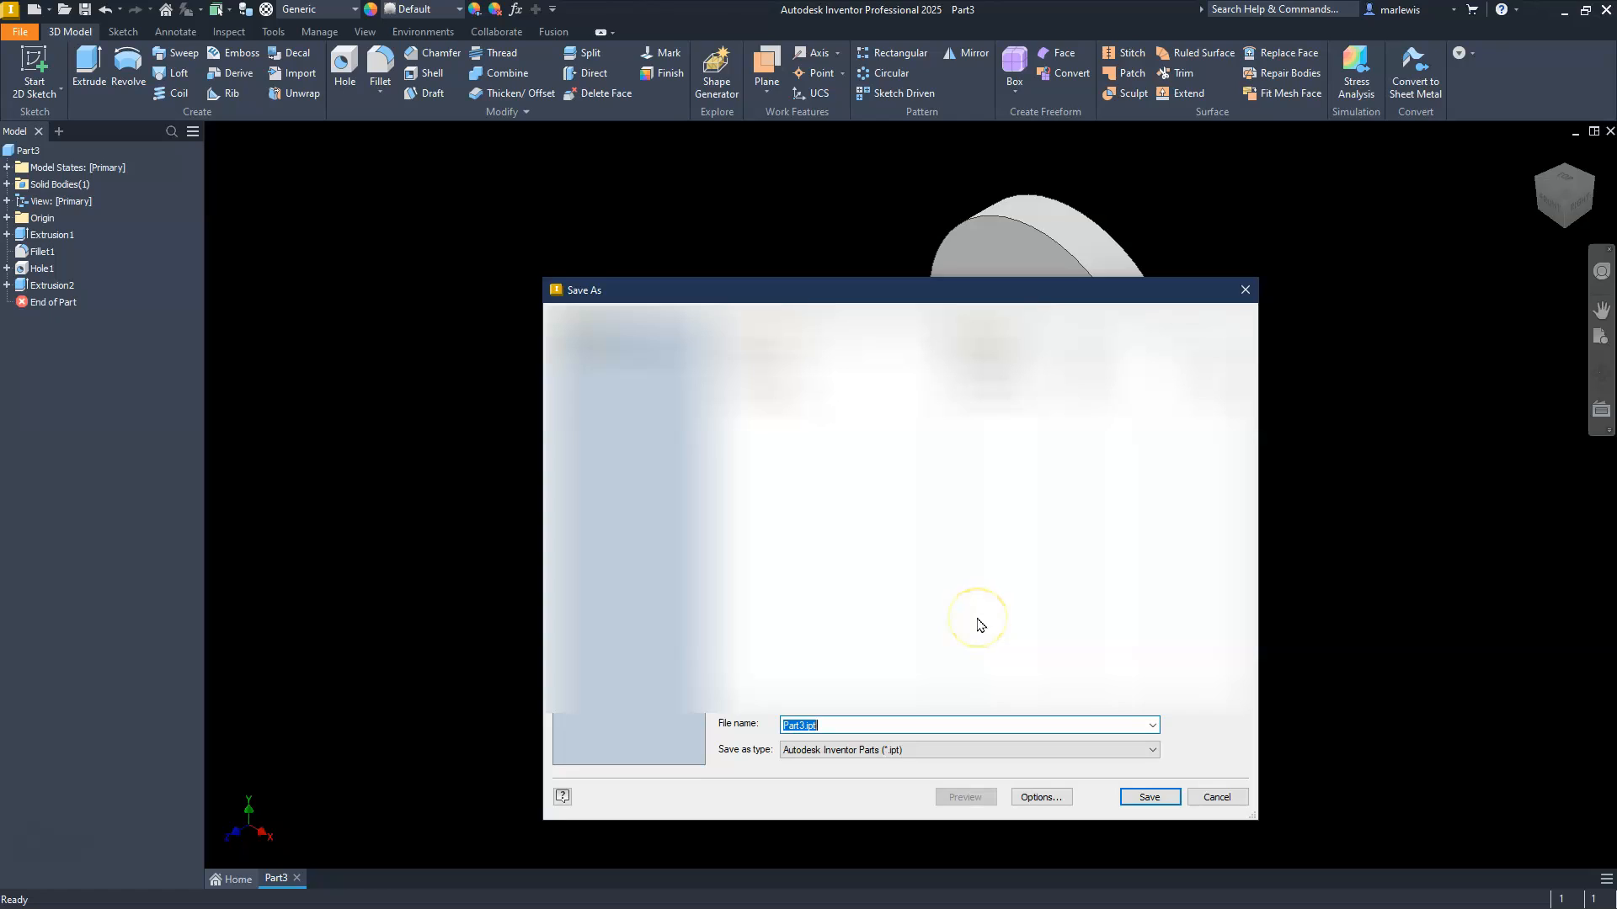
type("Exa")
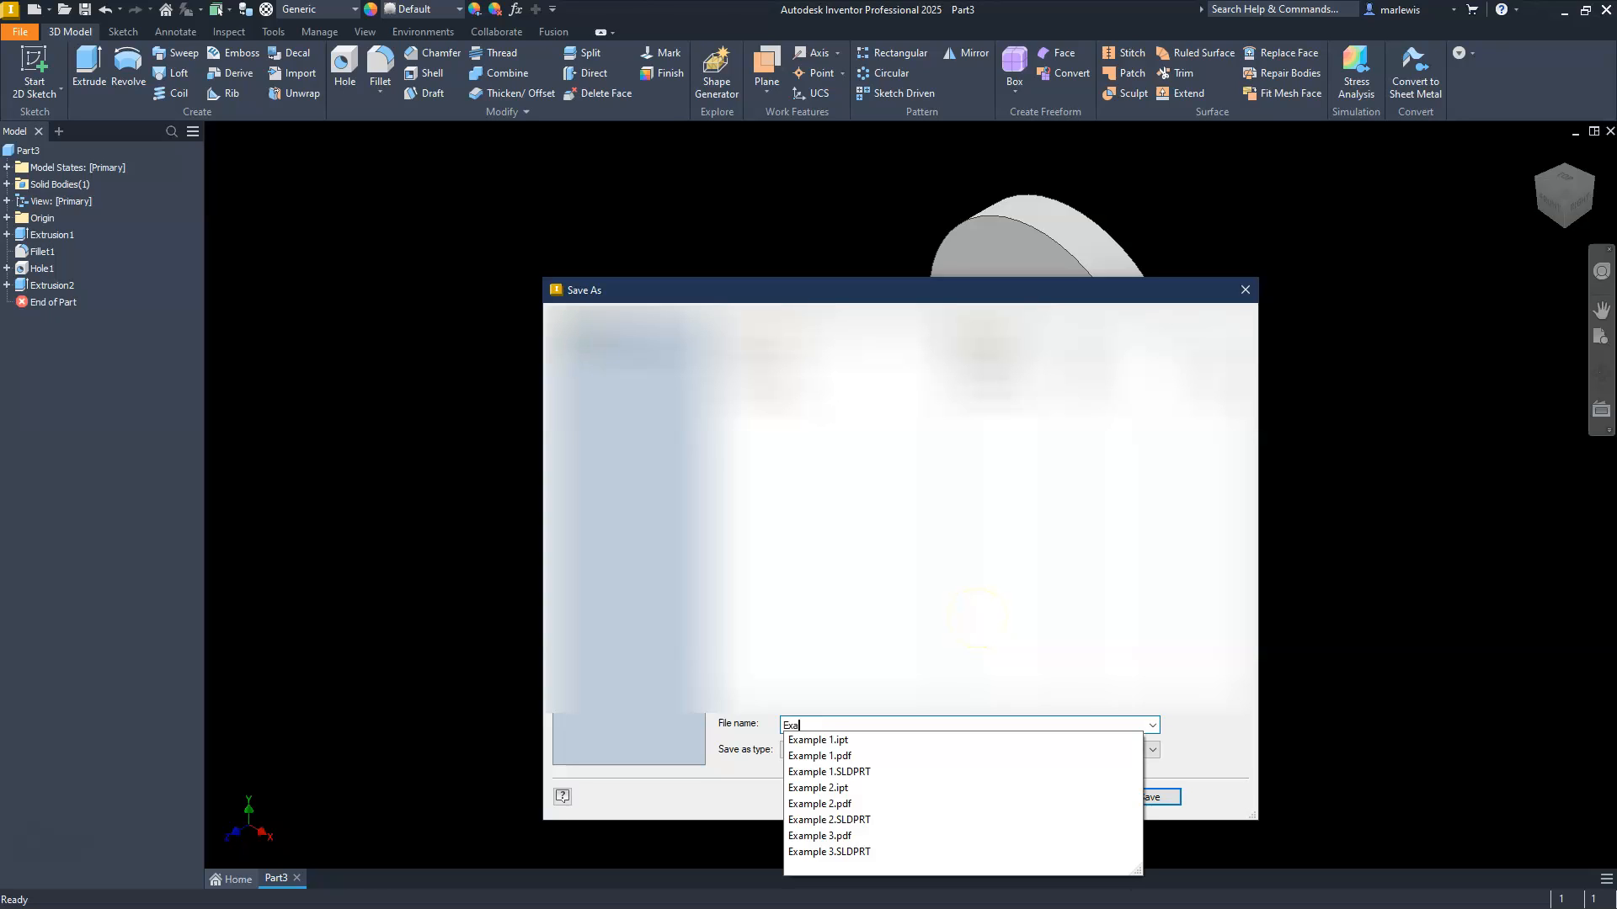
type("mple 3")
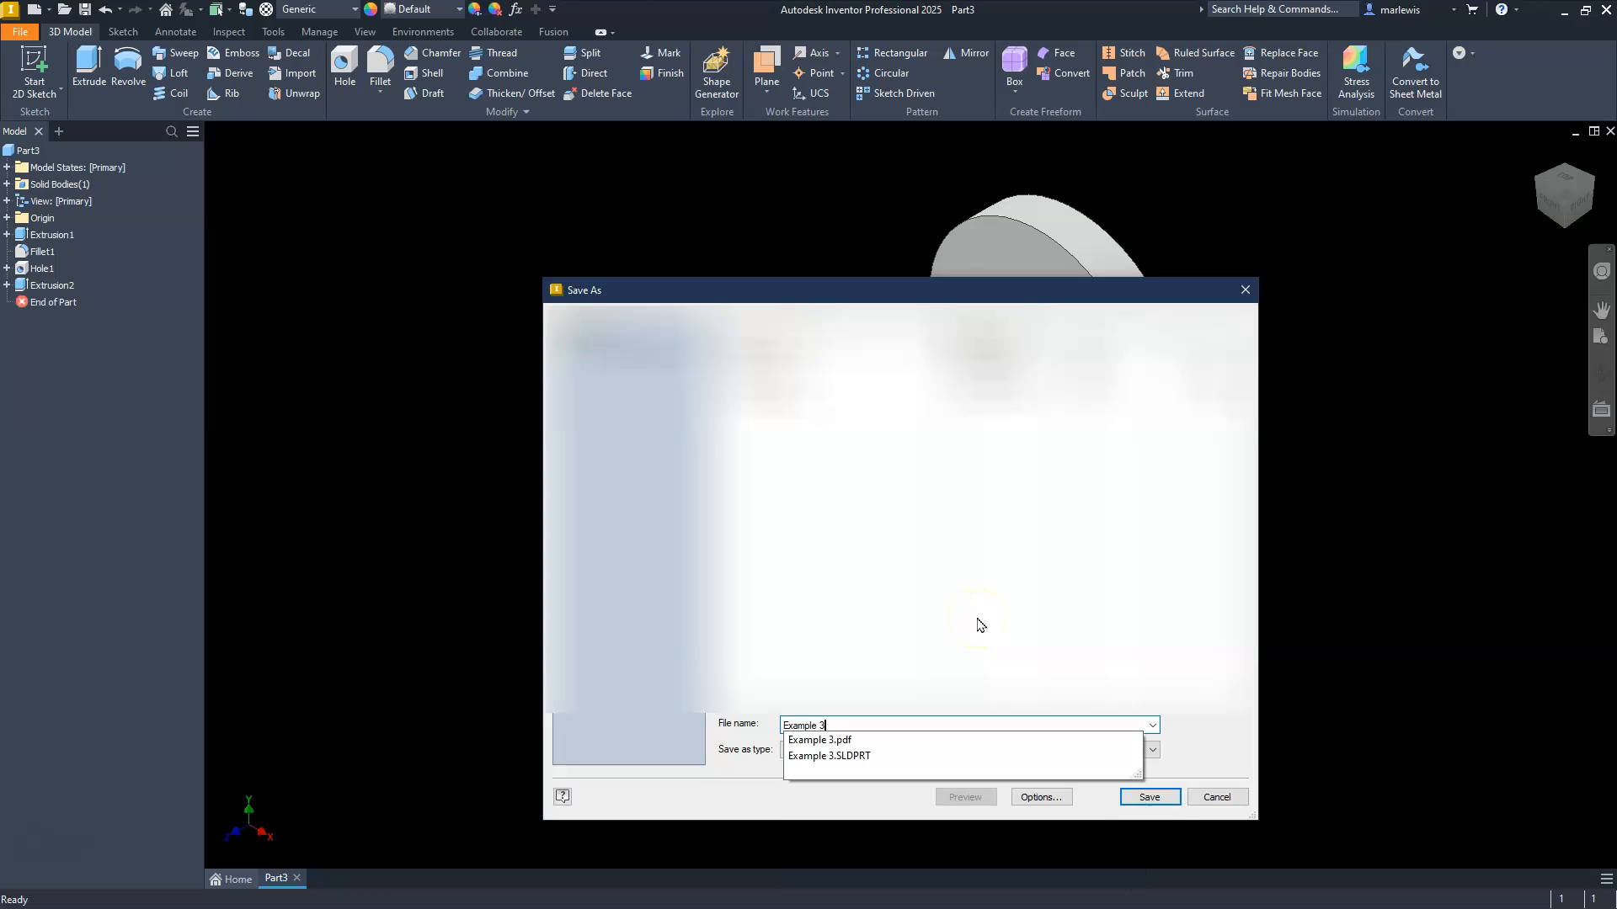
left_click(1134, 794)
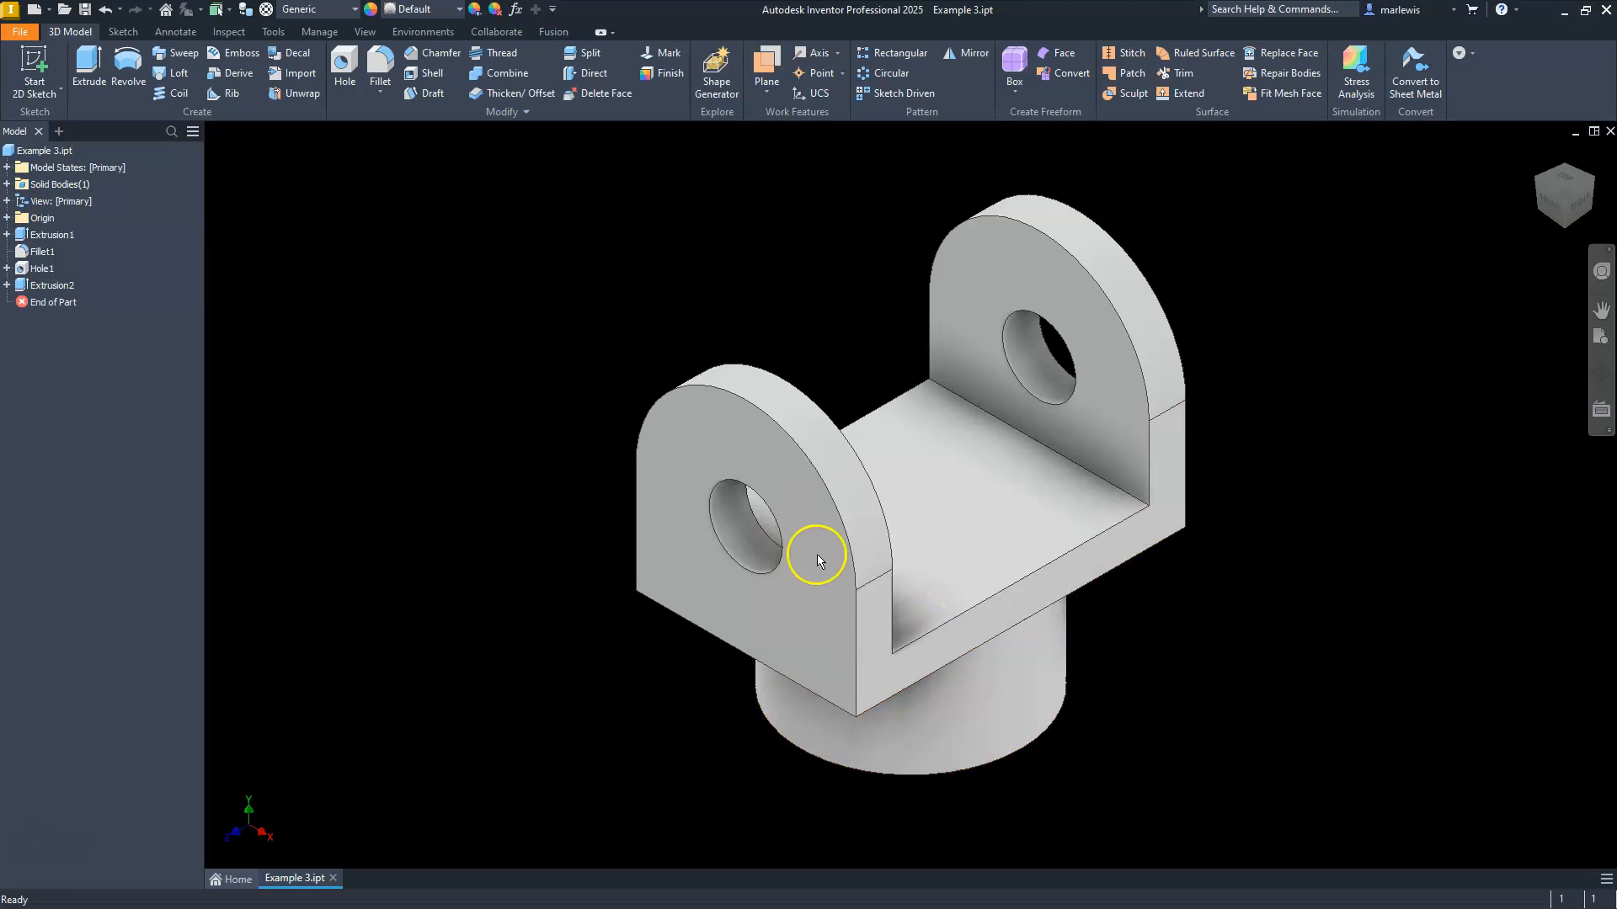
Create a new drawing from the metric ANSI (mm).idw template.
left_click(33, 11)
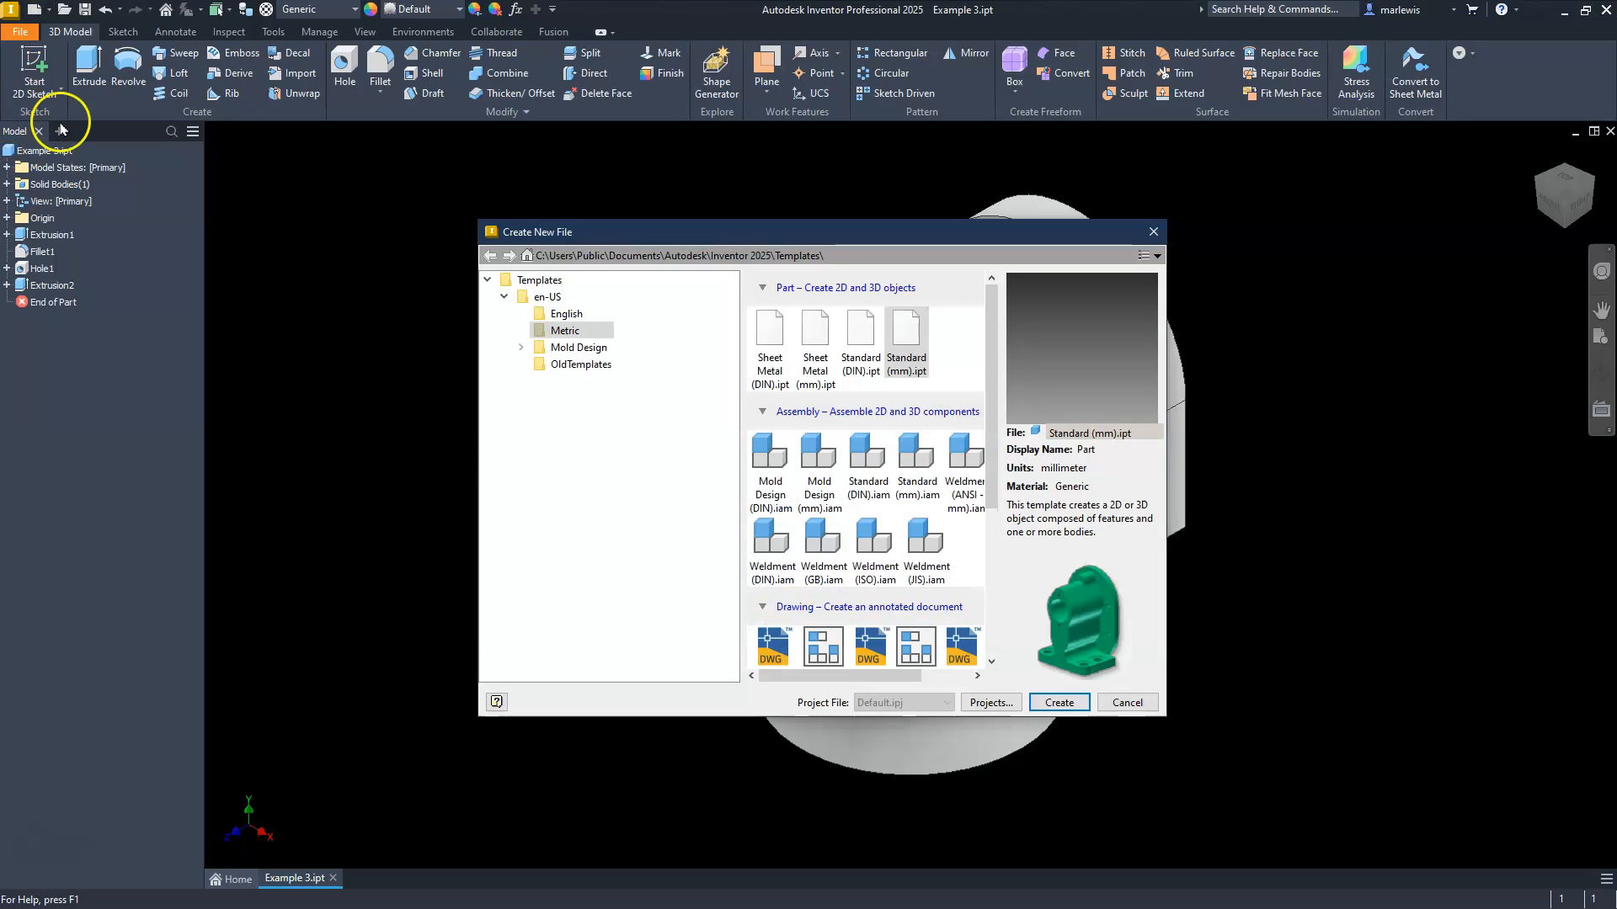
scroll(922, 555, "down", 2)
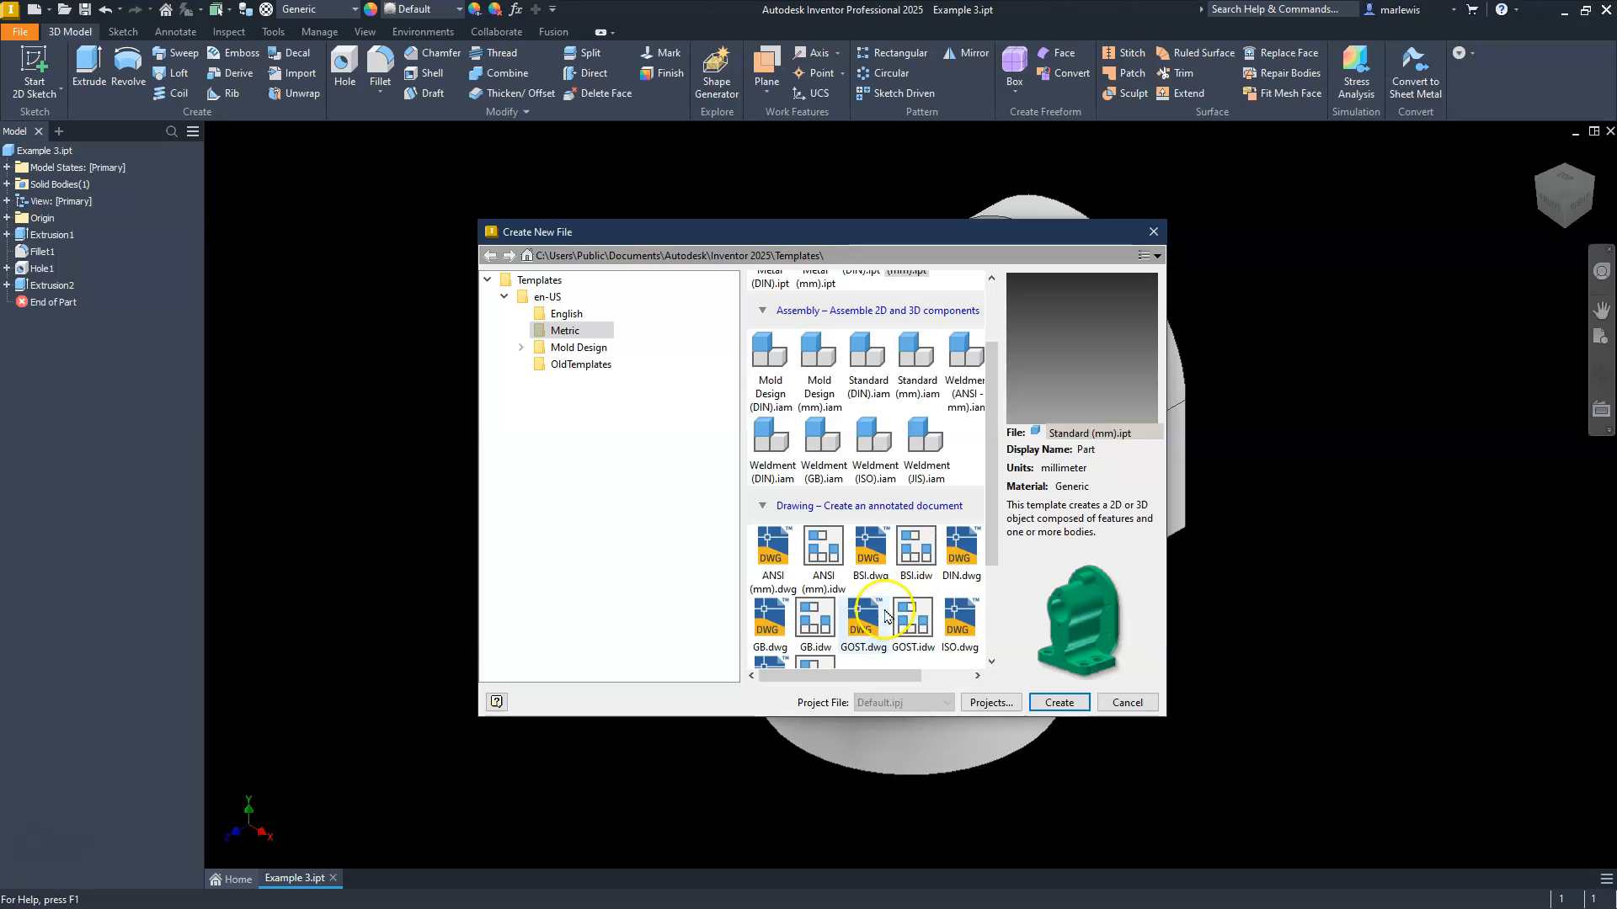
left_click(821, 553)
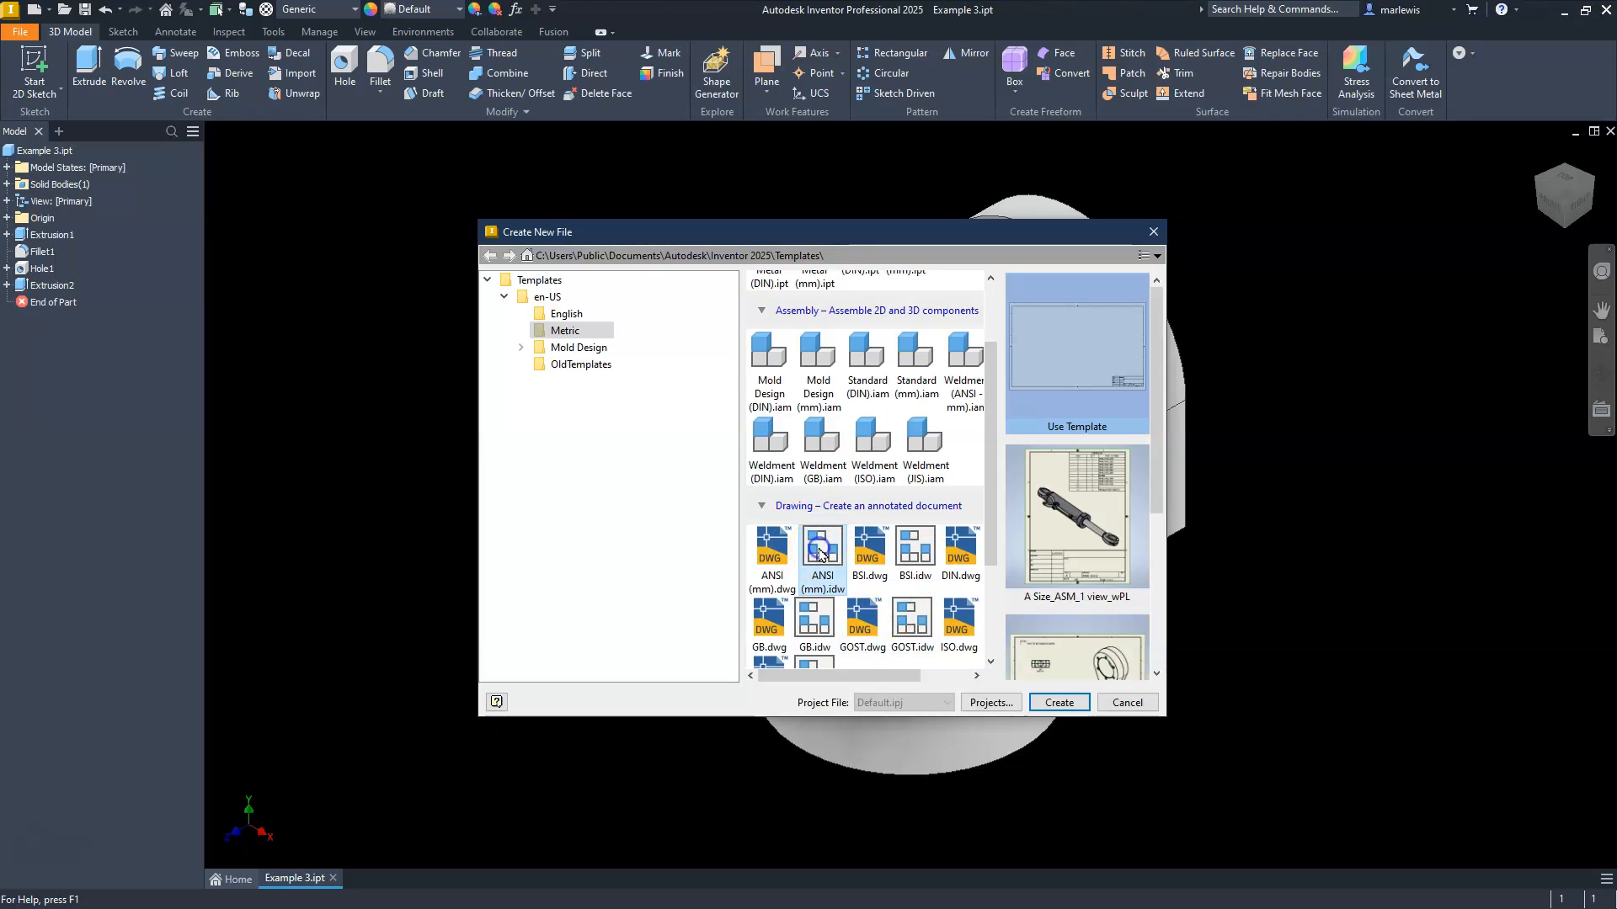
left_click(1054, 703)
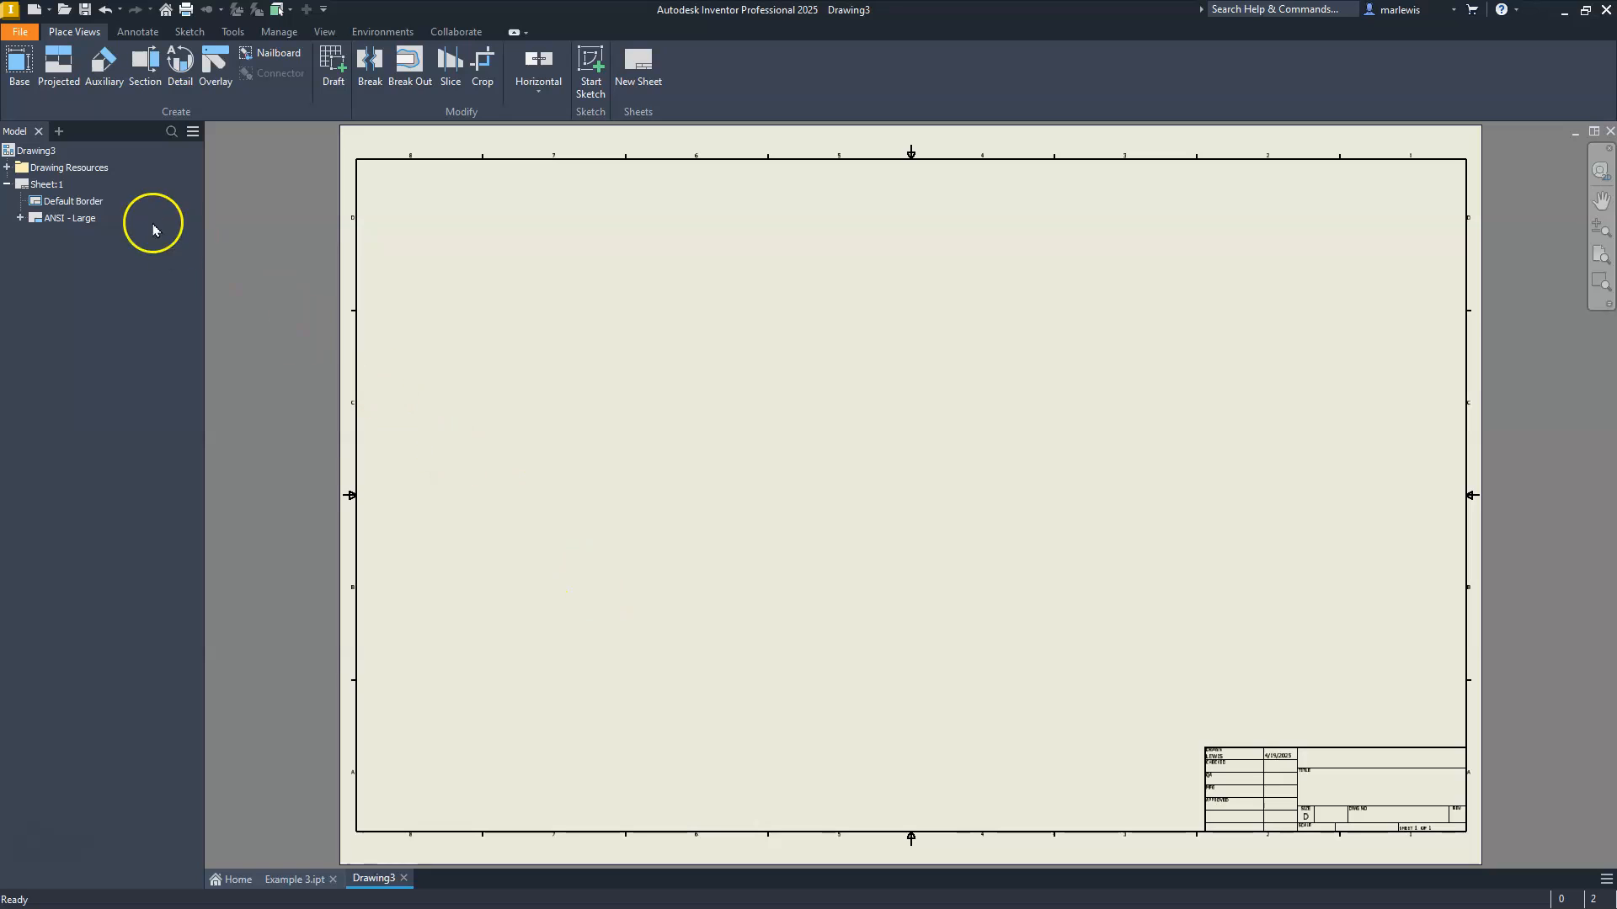
Change the drawing sheet's size to B and delete its ANSI - Large title block.
right_click(41, 191)
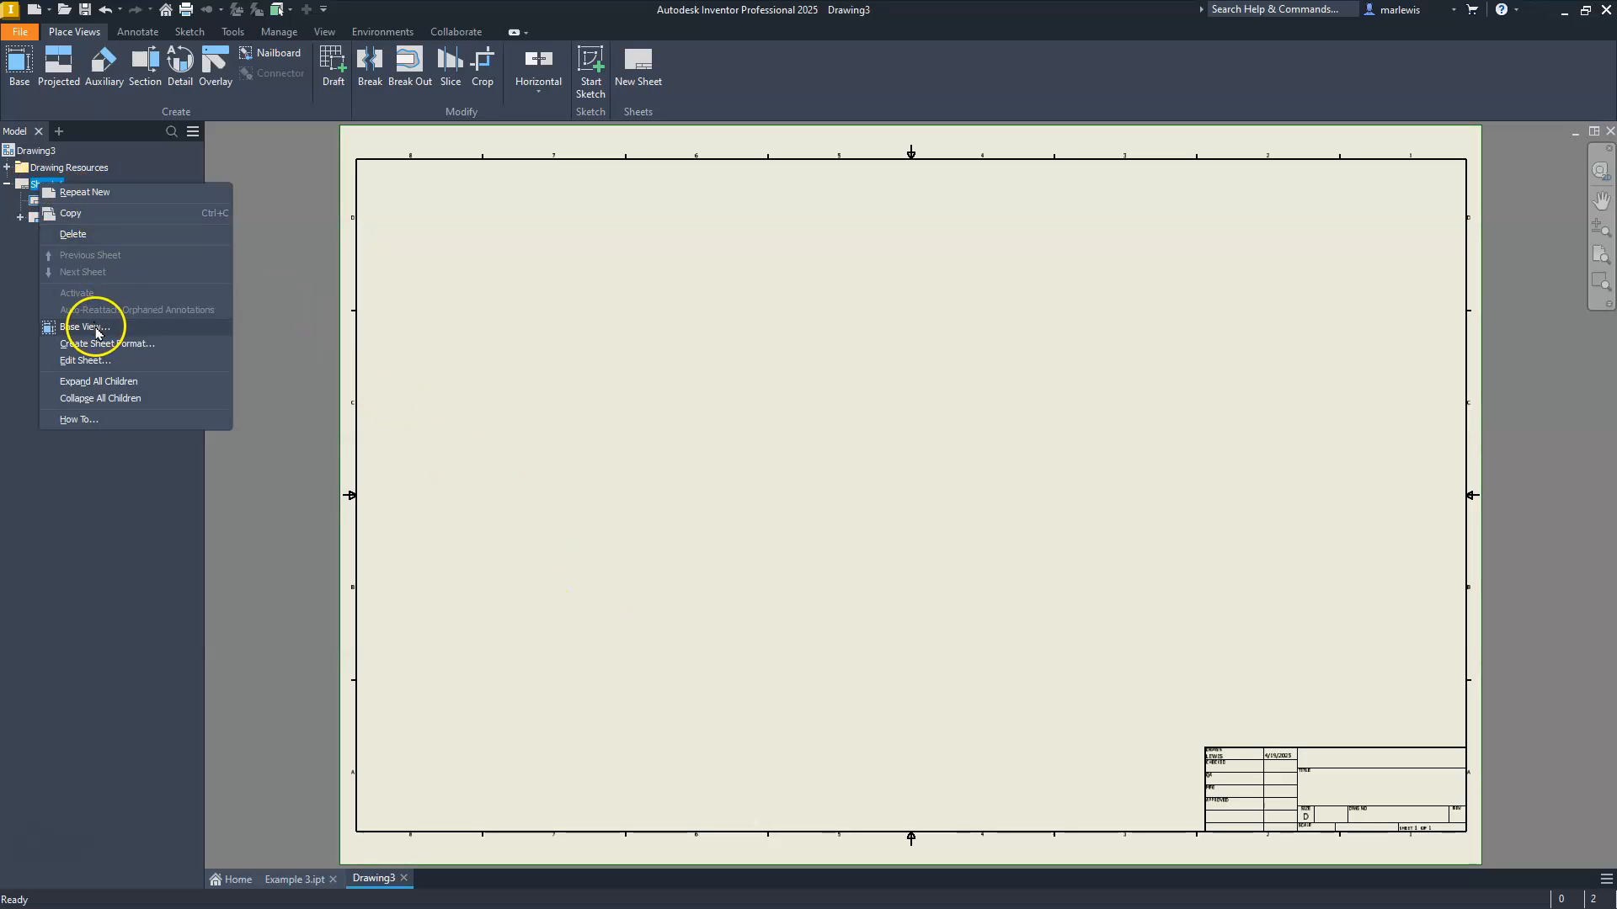
left_click(96, 361)
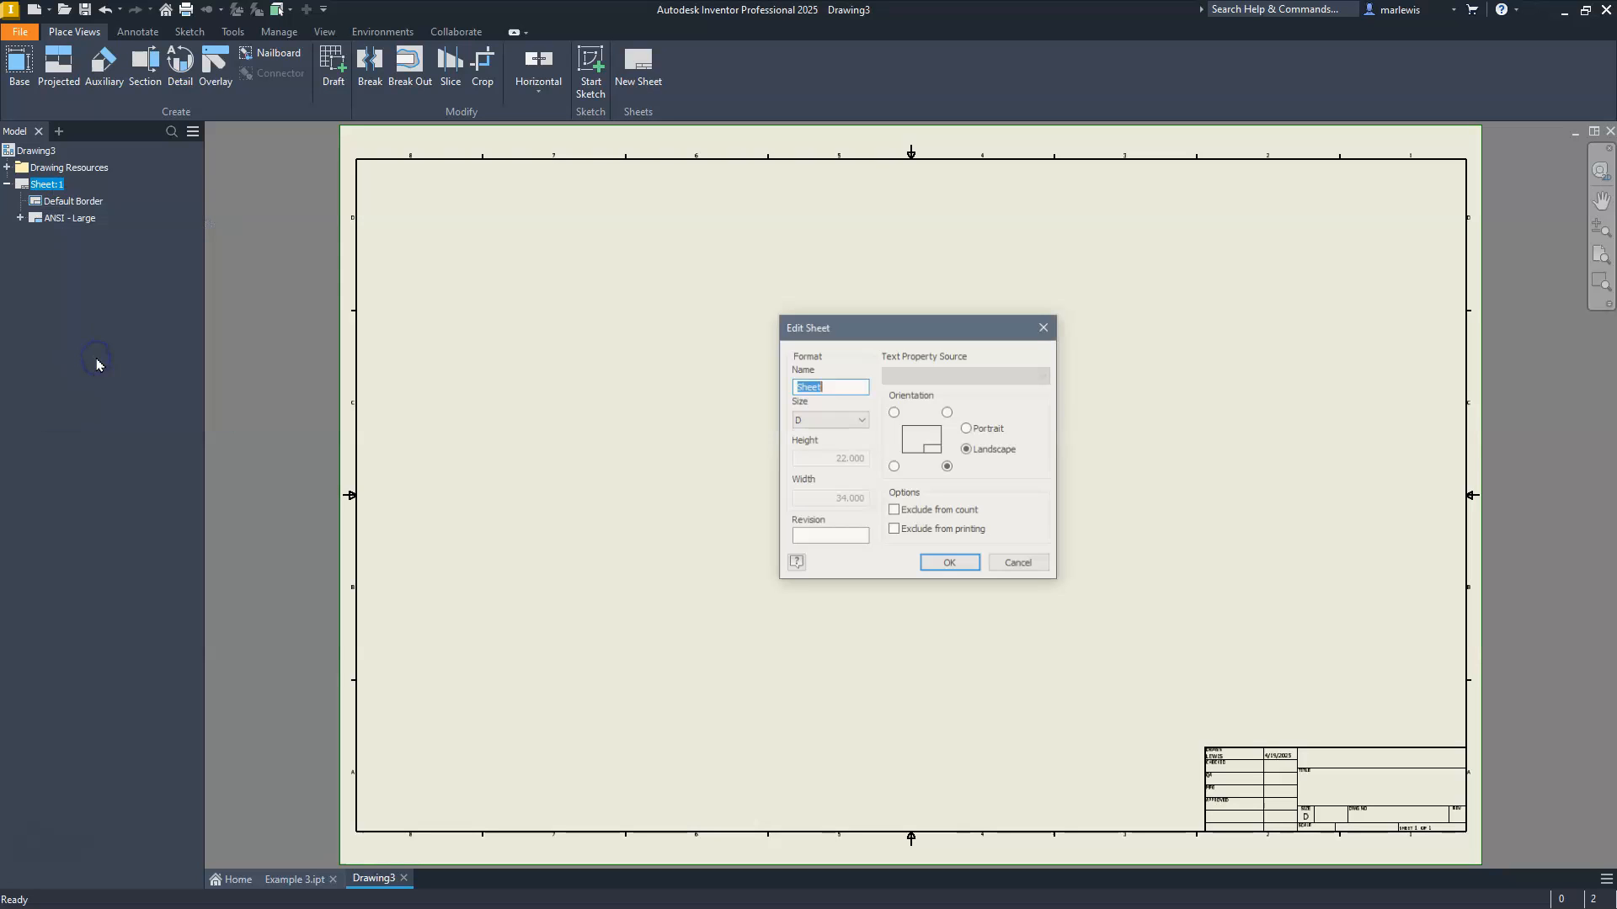
left_click(836, 420)
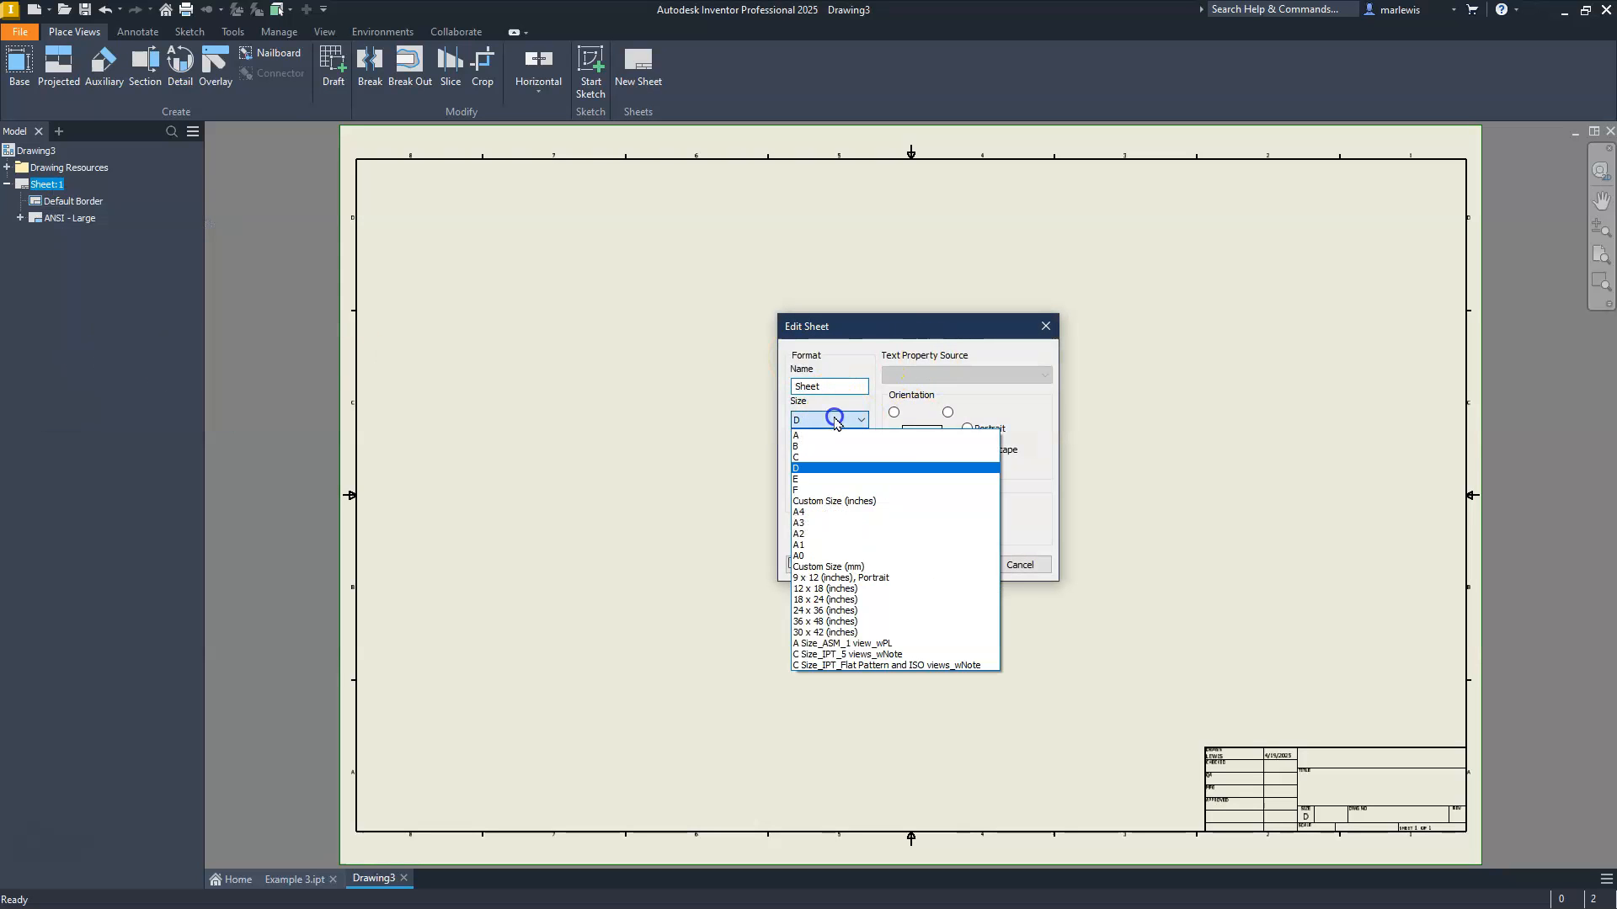
left_click(804, 446)
left_click(939, 562)
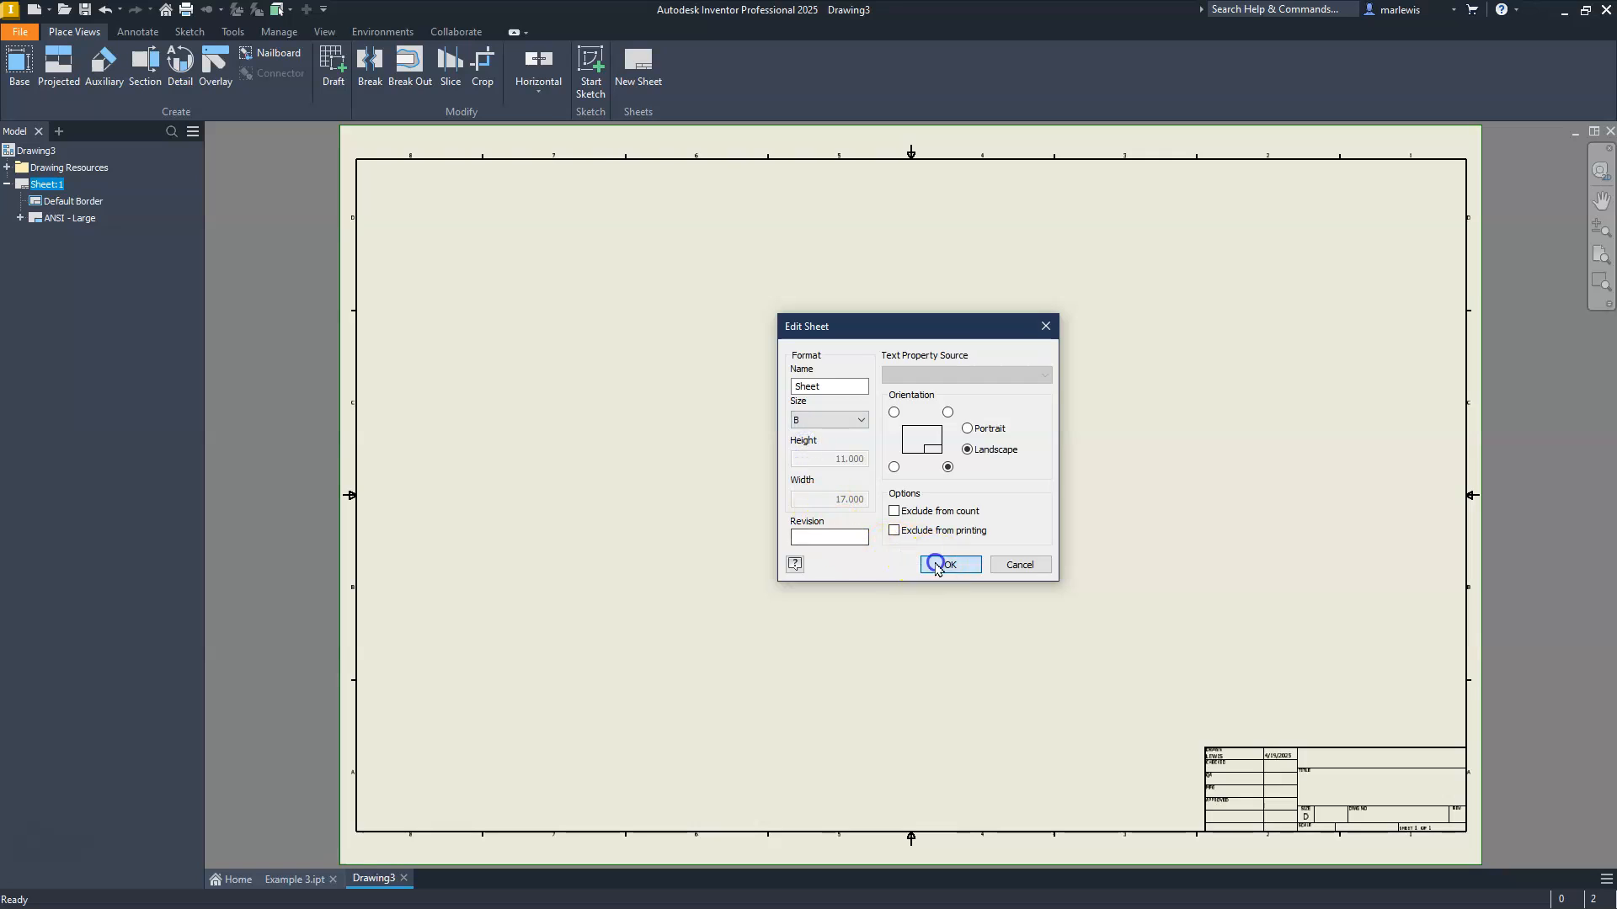
right_click(77, 220)
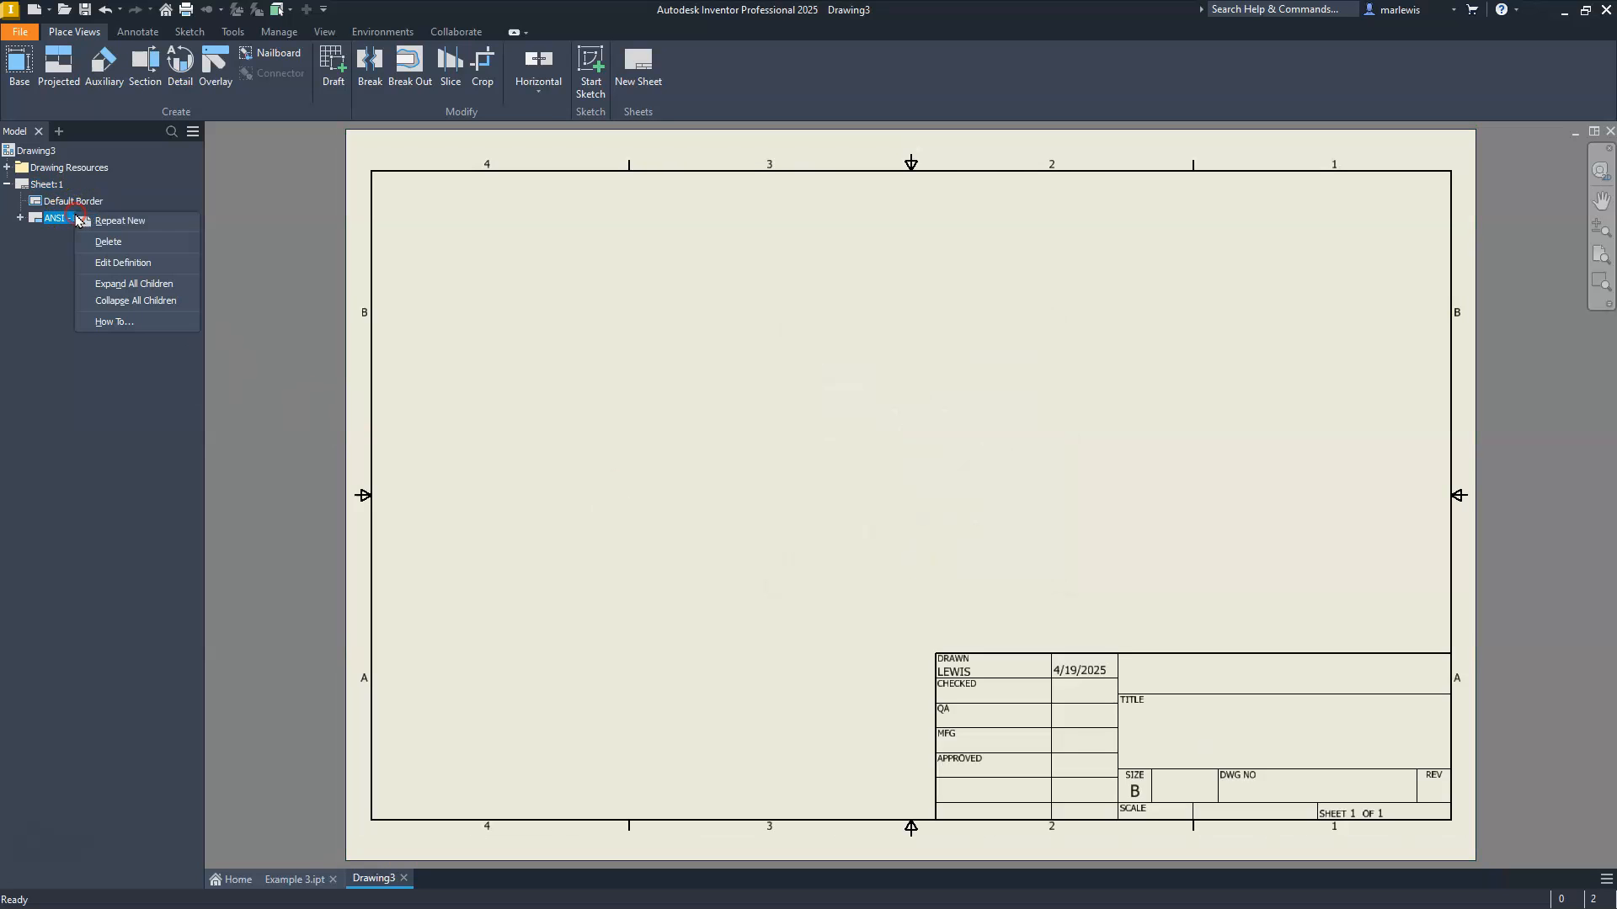
left_click(109, 243)
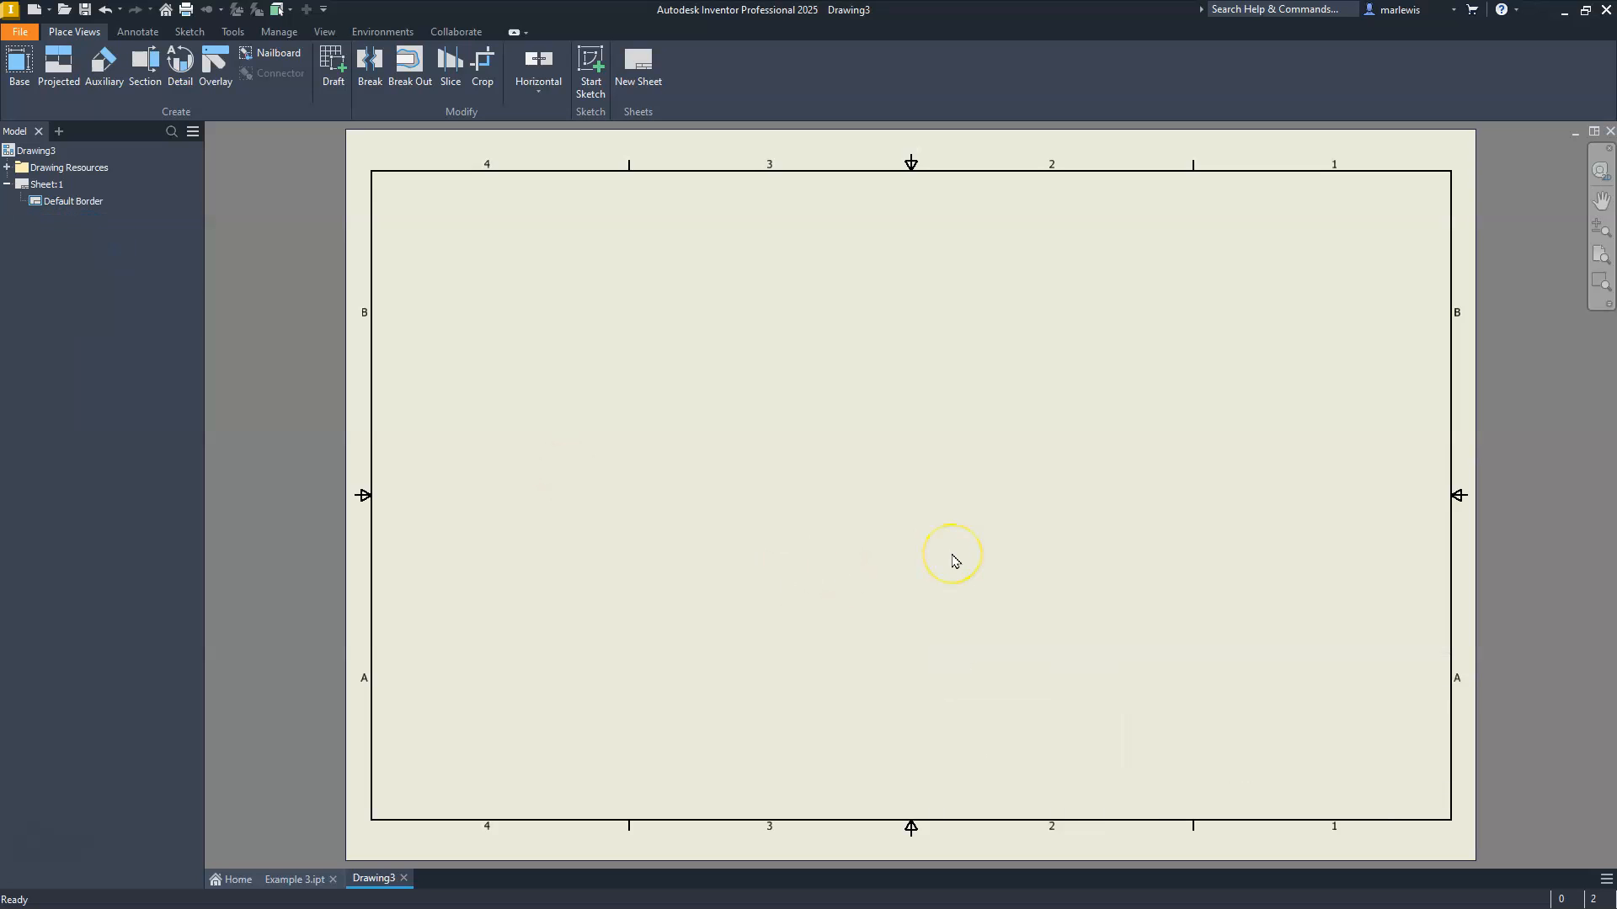
Place a front base view of the bracket in the sheet's lower left area and a projected top view above it.
left_click(25, 68)
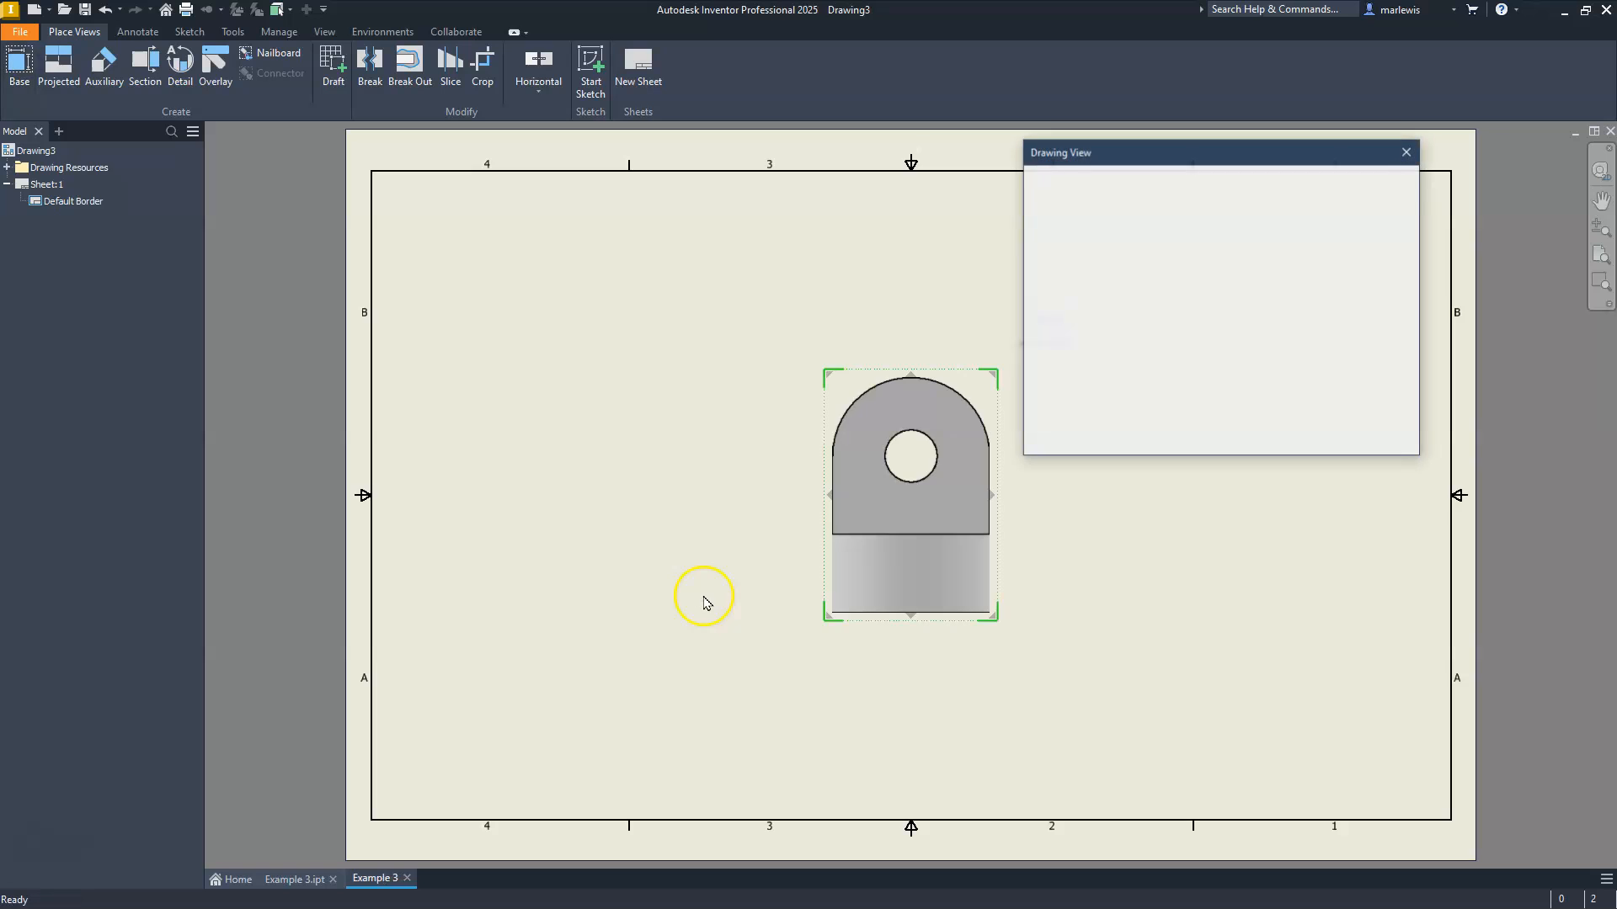
mouse_move(910, 482)
left_mouse_down()
mouse_move(759, 593)
mouse_move(653, 633)
left_mouse_up()
left_click(748, 499)
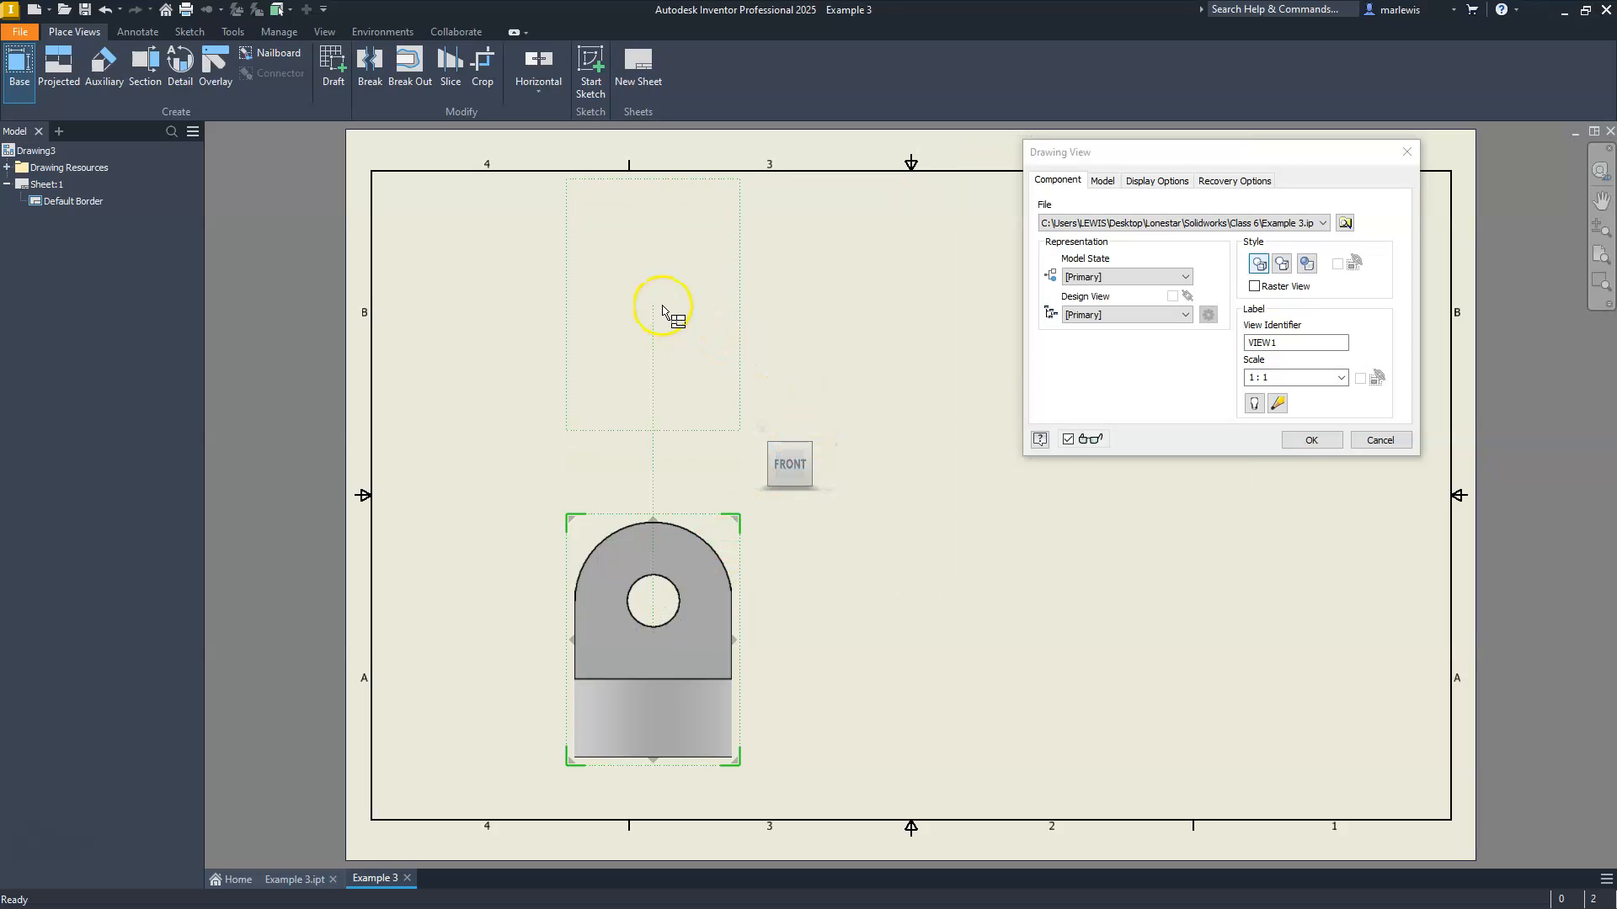
left_click(663, 333)
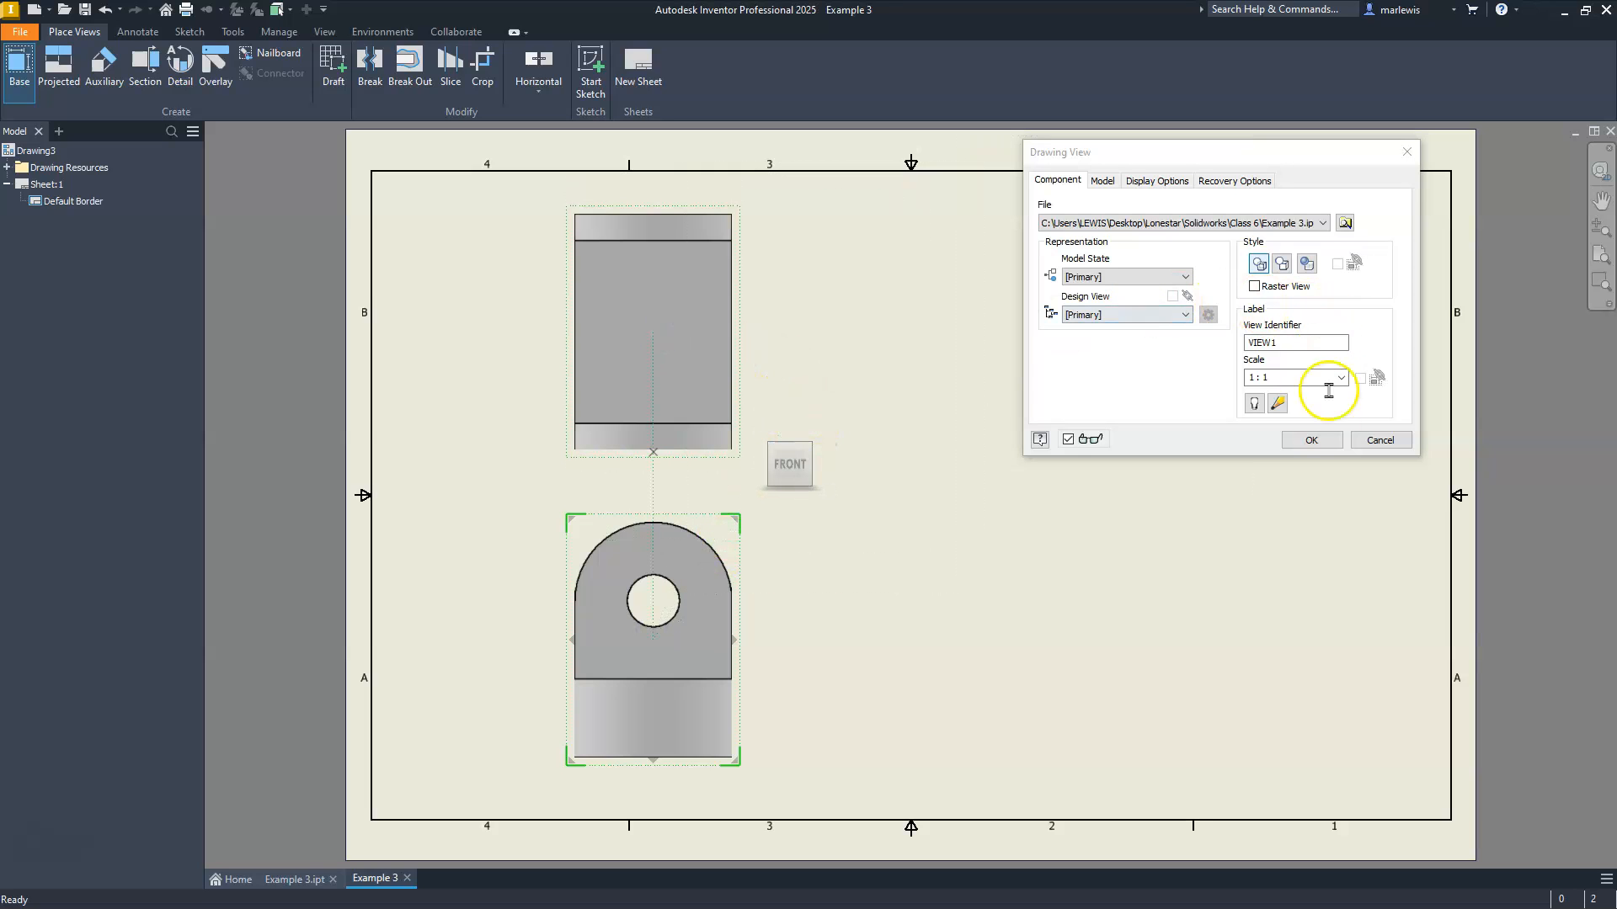
Add an isometric view in the sheet's upper right corner and finish placing the views.
middle_click_drag(1023, 496, 650, 488)
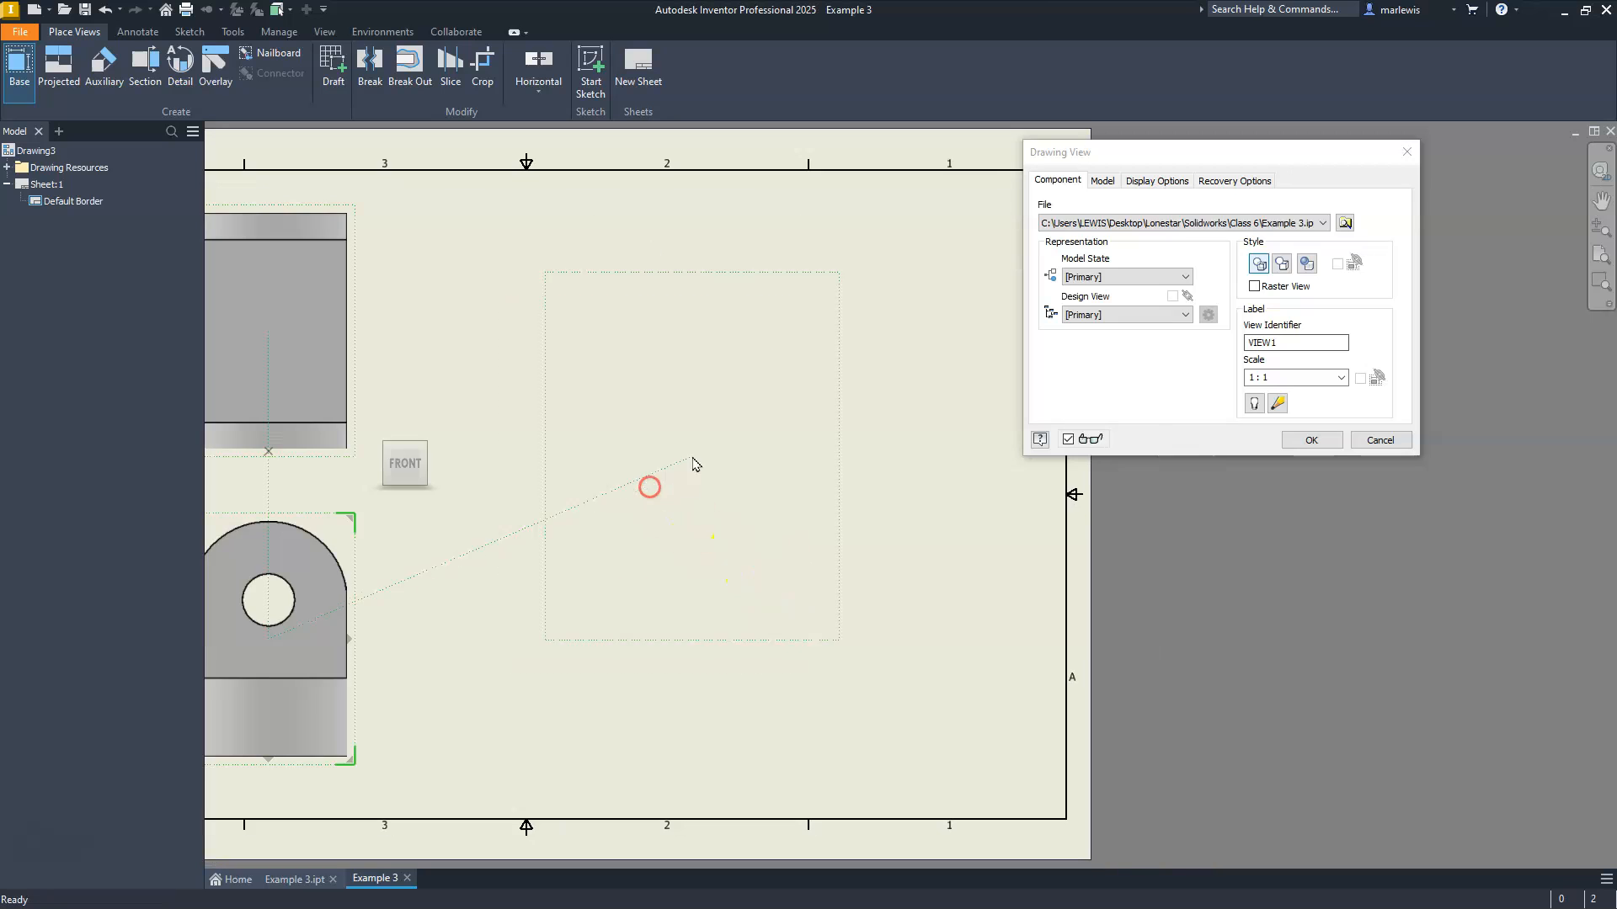
left_click(879, 360)
left_click(1312, 440)
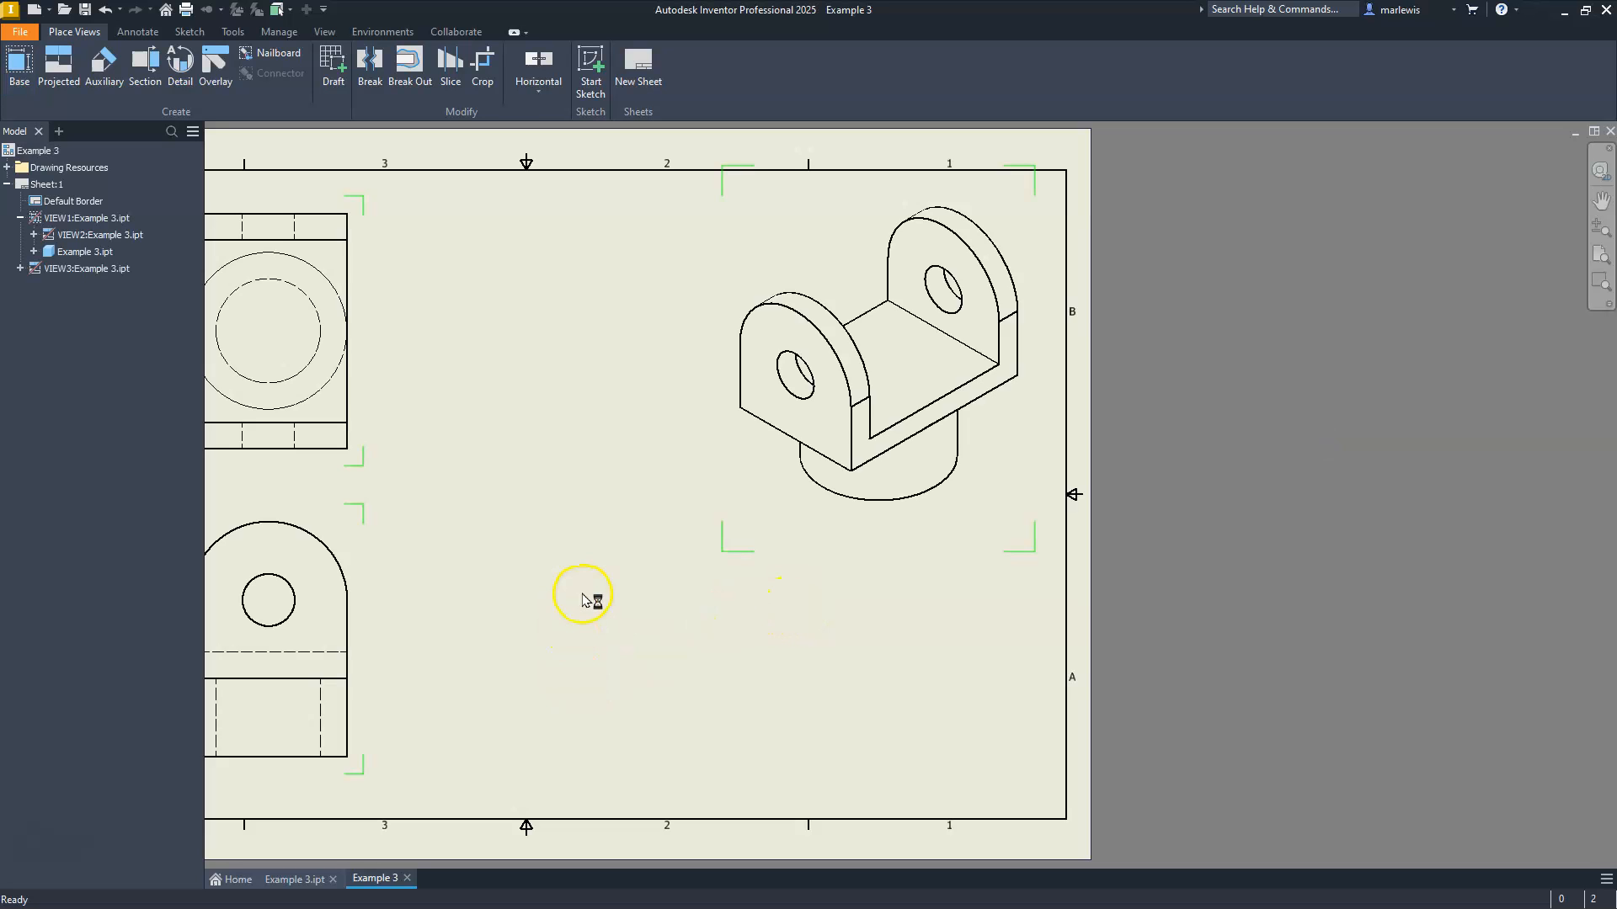
Add centre marks to the front view's rounded top and to the concentric circles in the top view.
mouse_move(565, 544)
middle_mouse_down()
mouse_move(873, 615)
mouse_move(1053, 448)
middle_mouse_up()
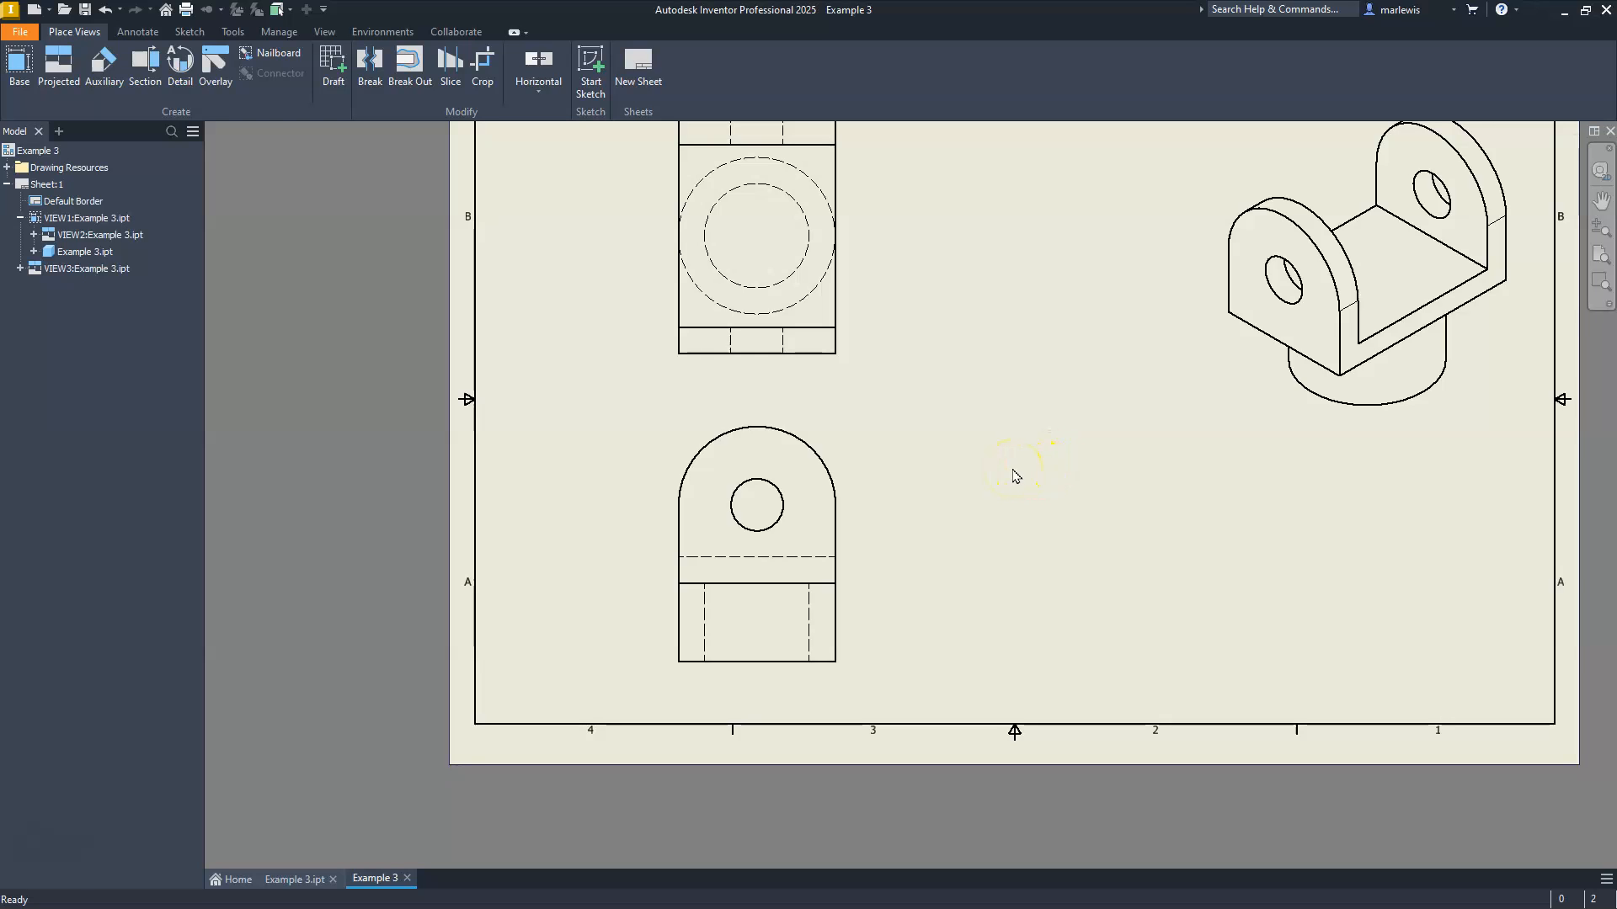
left_click(138, 32)
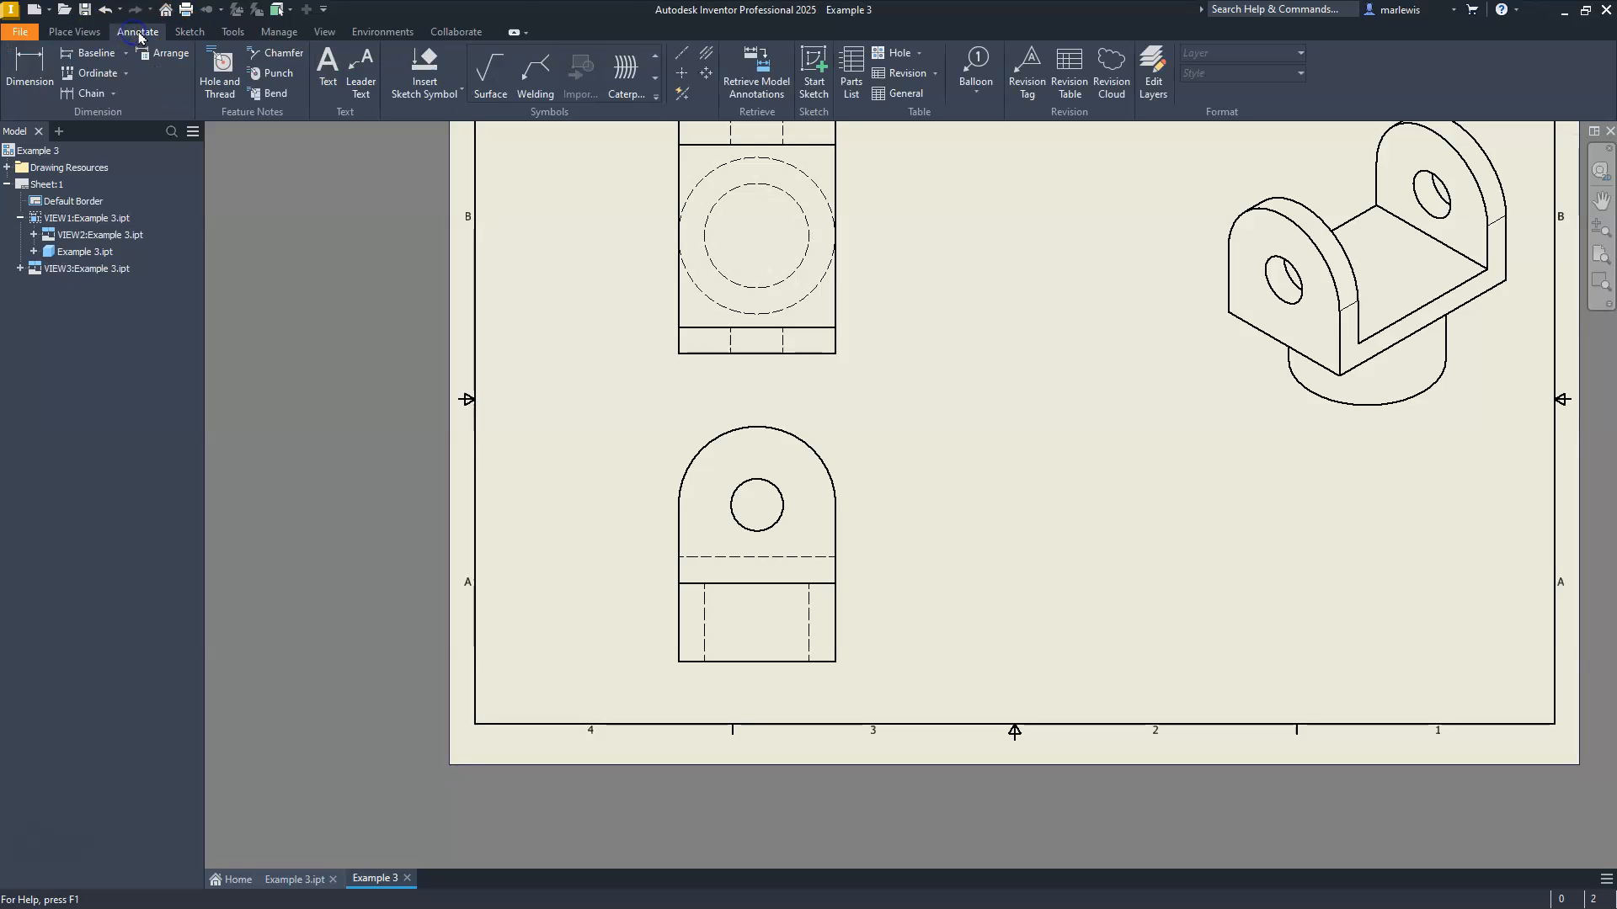
left_click(686, 72)
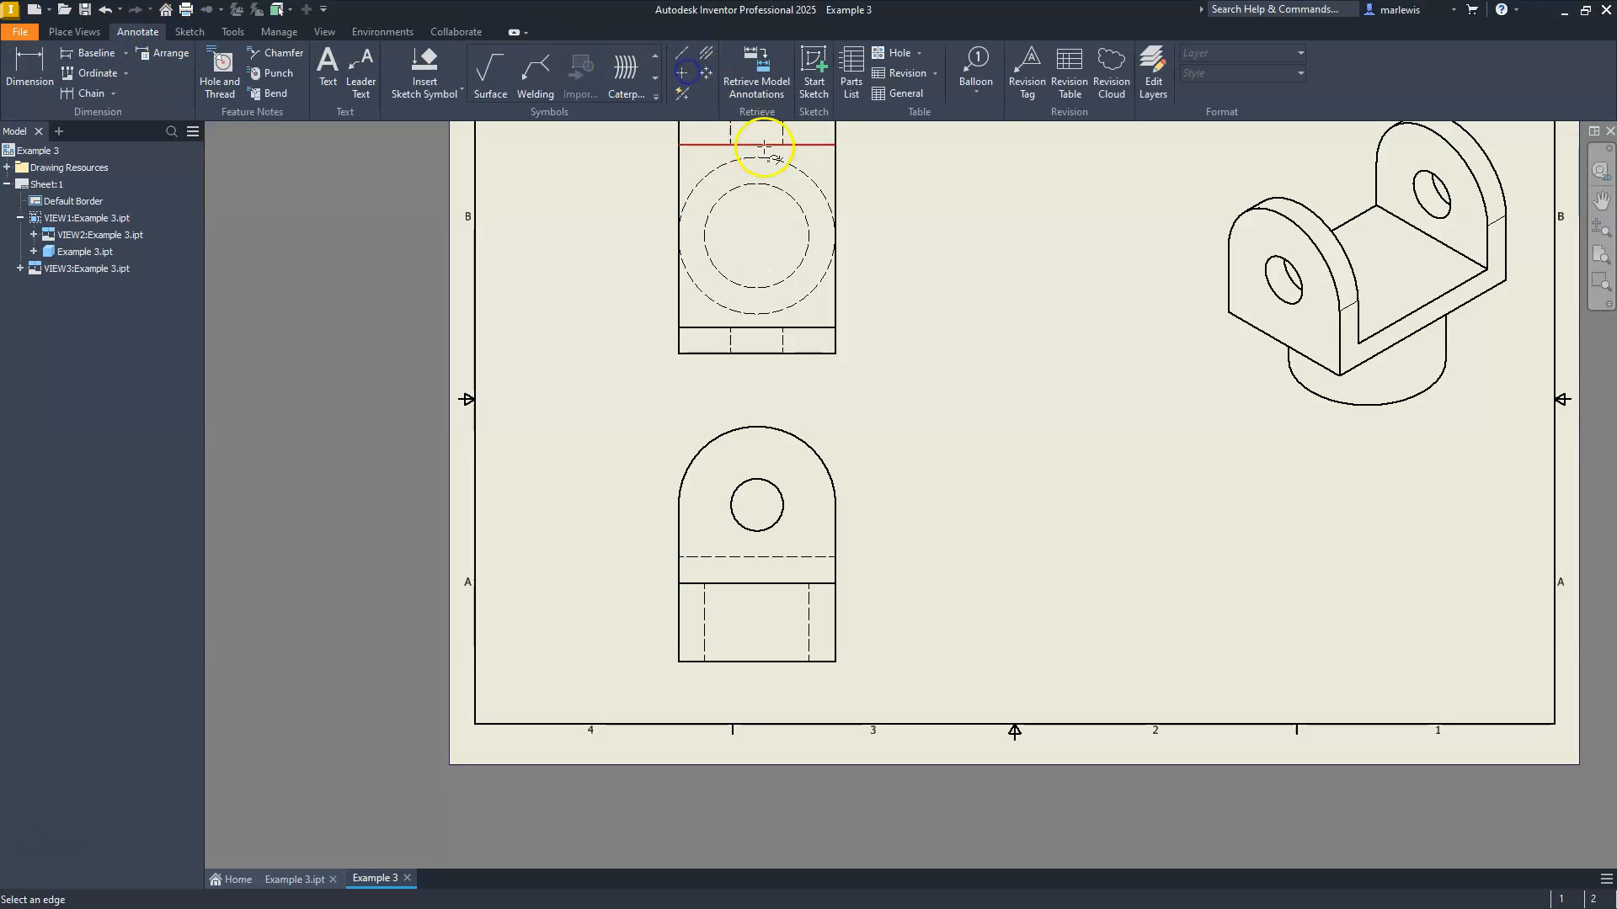
left_click(805, 446)
middle_click_drag(791, 317, 836, 431)
Extend the vertical centre mark lines in the top and front views past the outlines of the part.
left_click(701, 53)
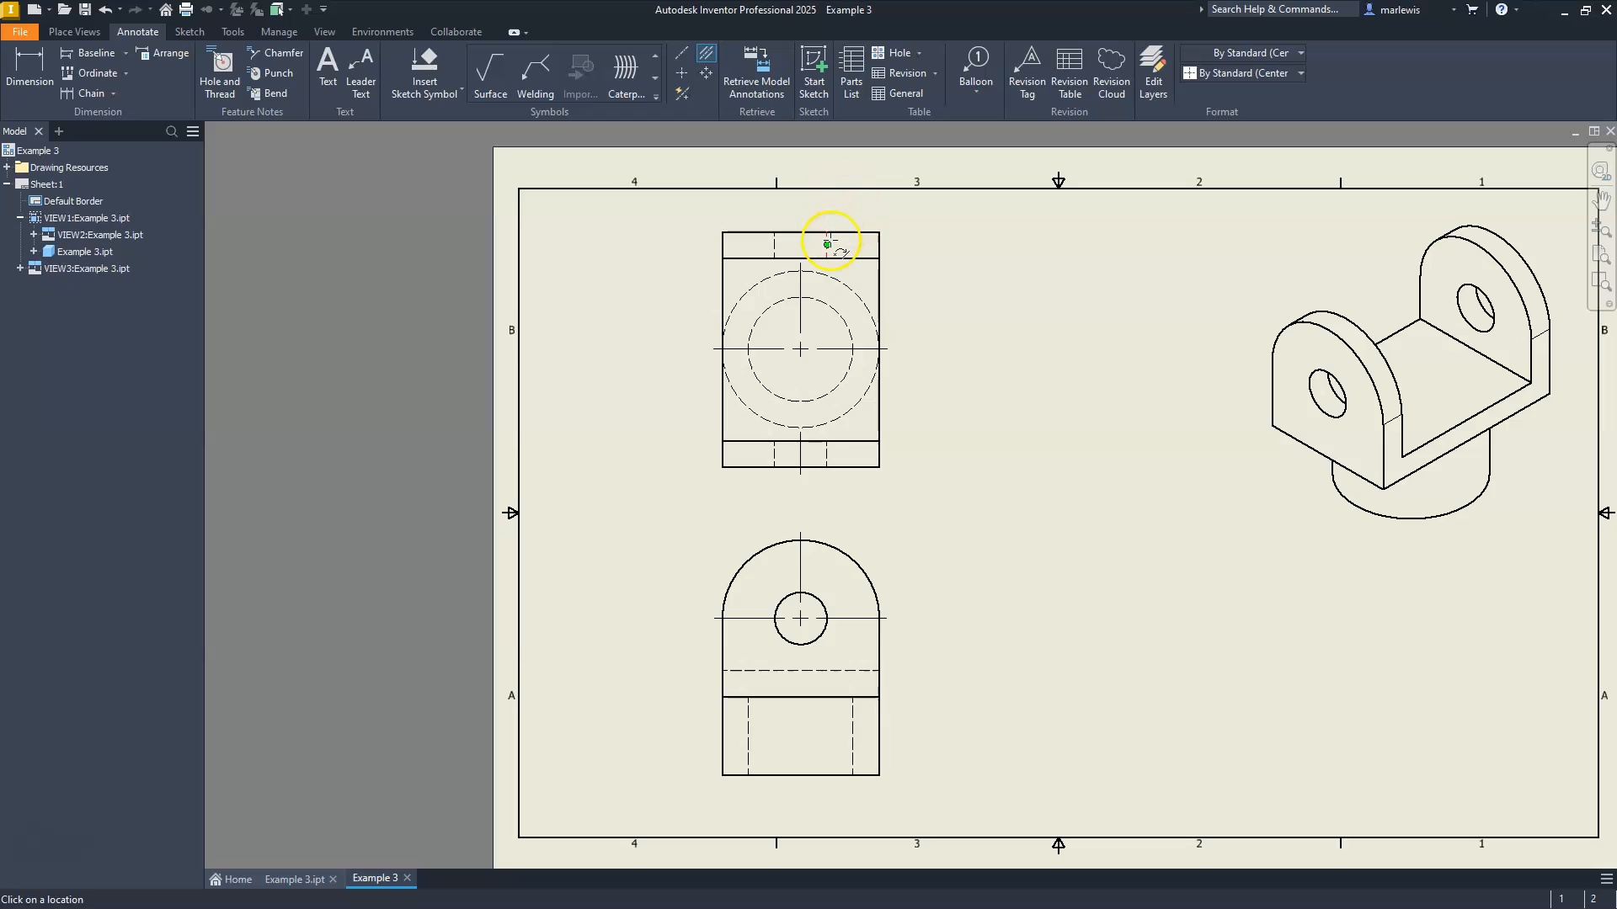
key("Escape")
left_click_drag(801, 351, 801, 434)
middle_click_drag(990, 329, 983, 218)
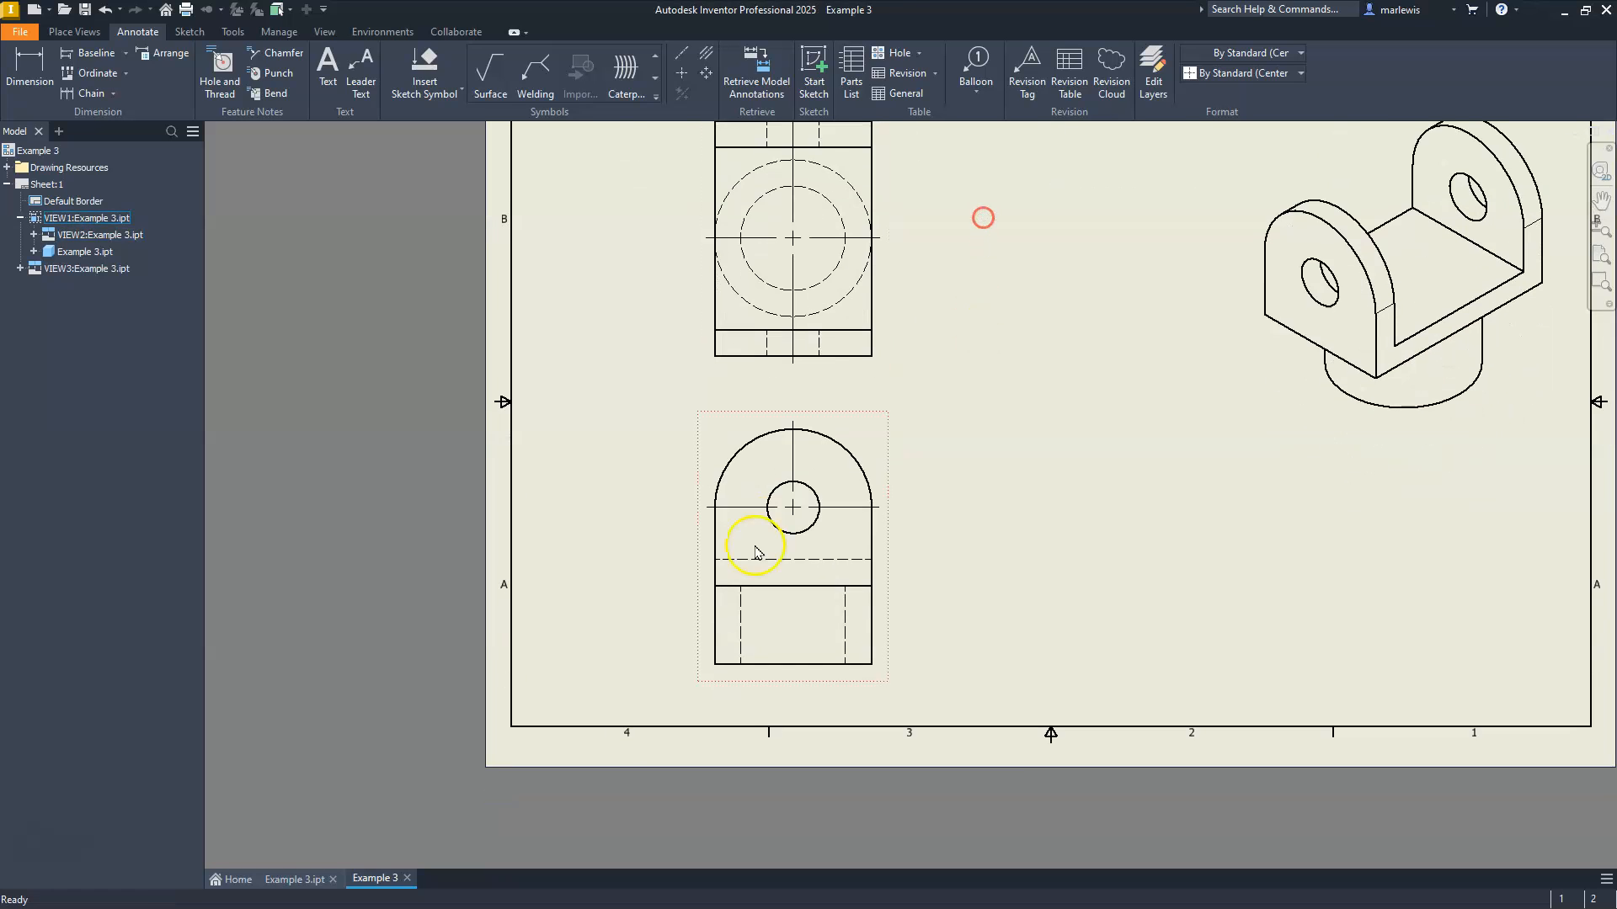
left_click(793, 507)
left_click_drag(790, 589, 796, 678)
Create a full section view cut along the front view's vertical centre line and place it to the right of that view.
middle_click_drag(1058, 454, 1037, 479)
mouse_move(704, 416)
middle_mouse_down()
mouse_move(801, 386)
mouse_move(789, 325)
middle_mouse_up()
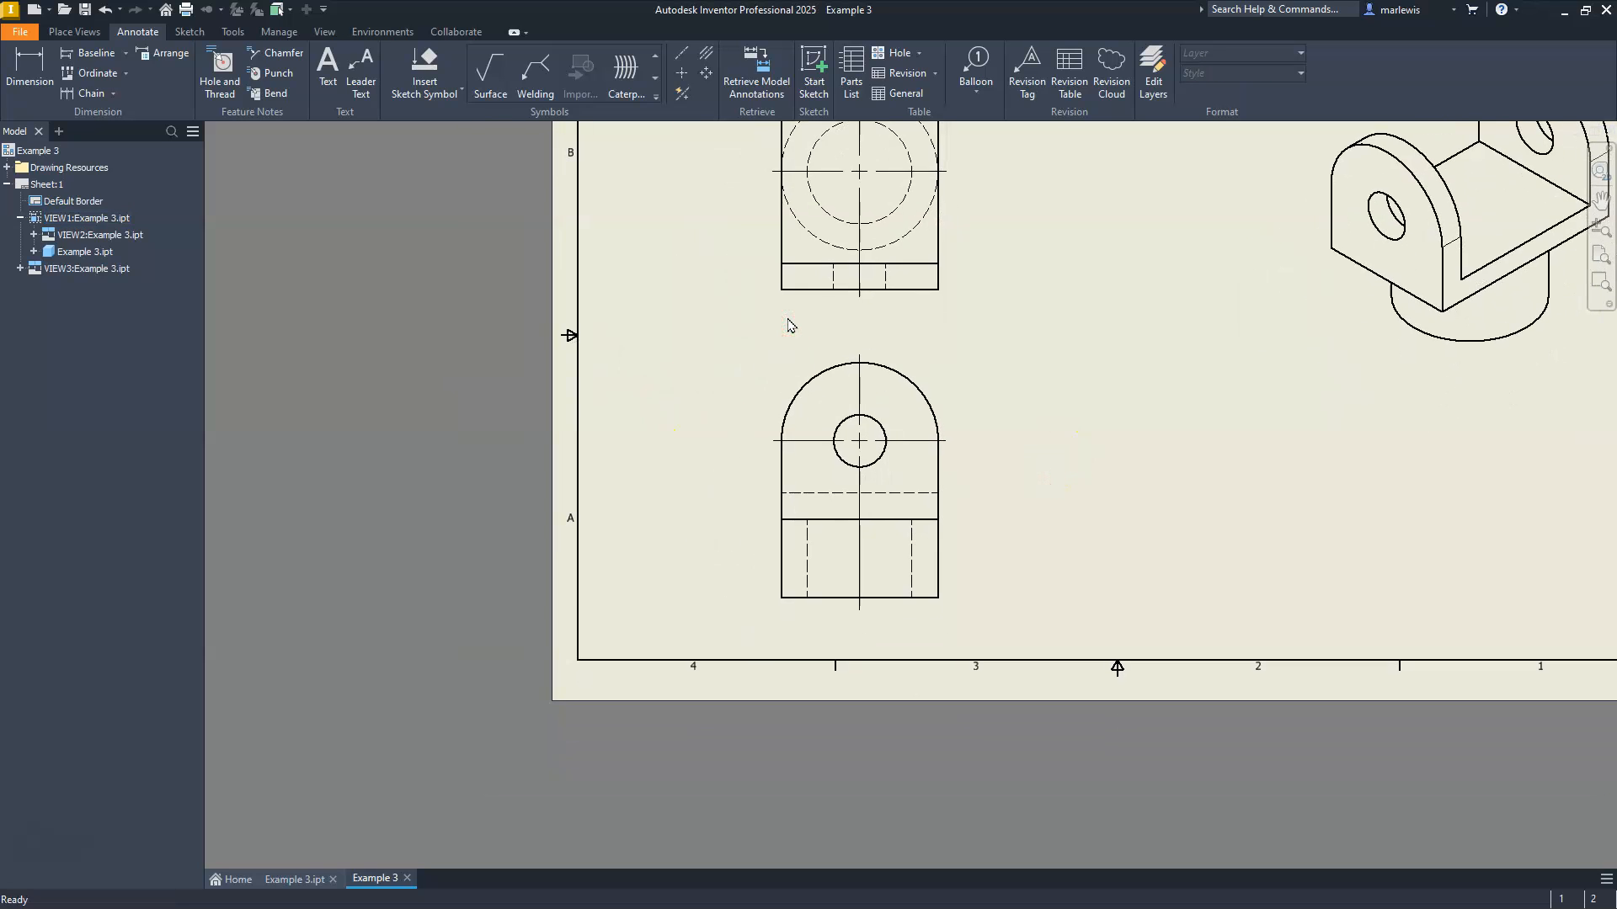
left_click(78, 36)
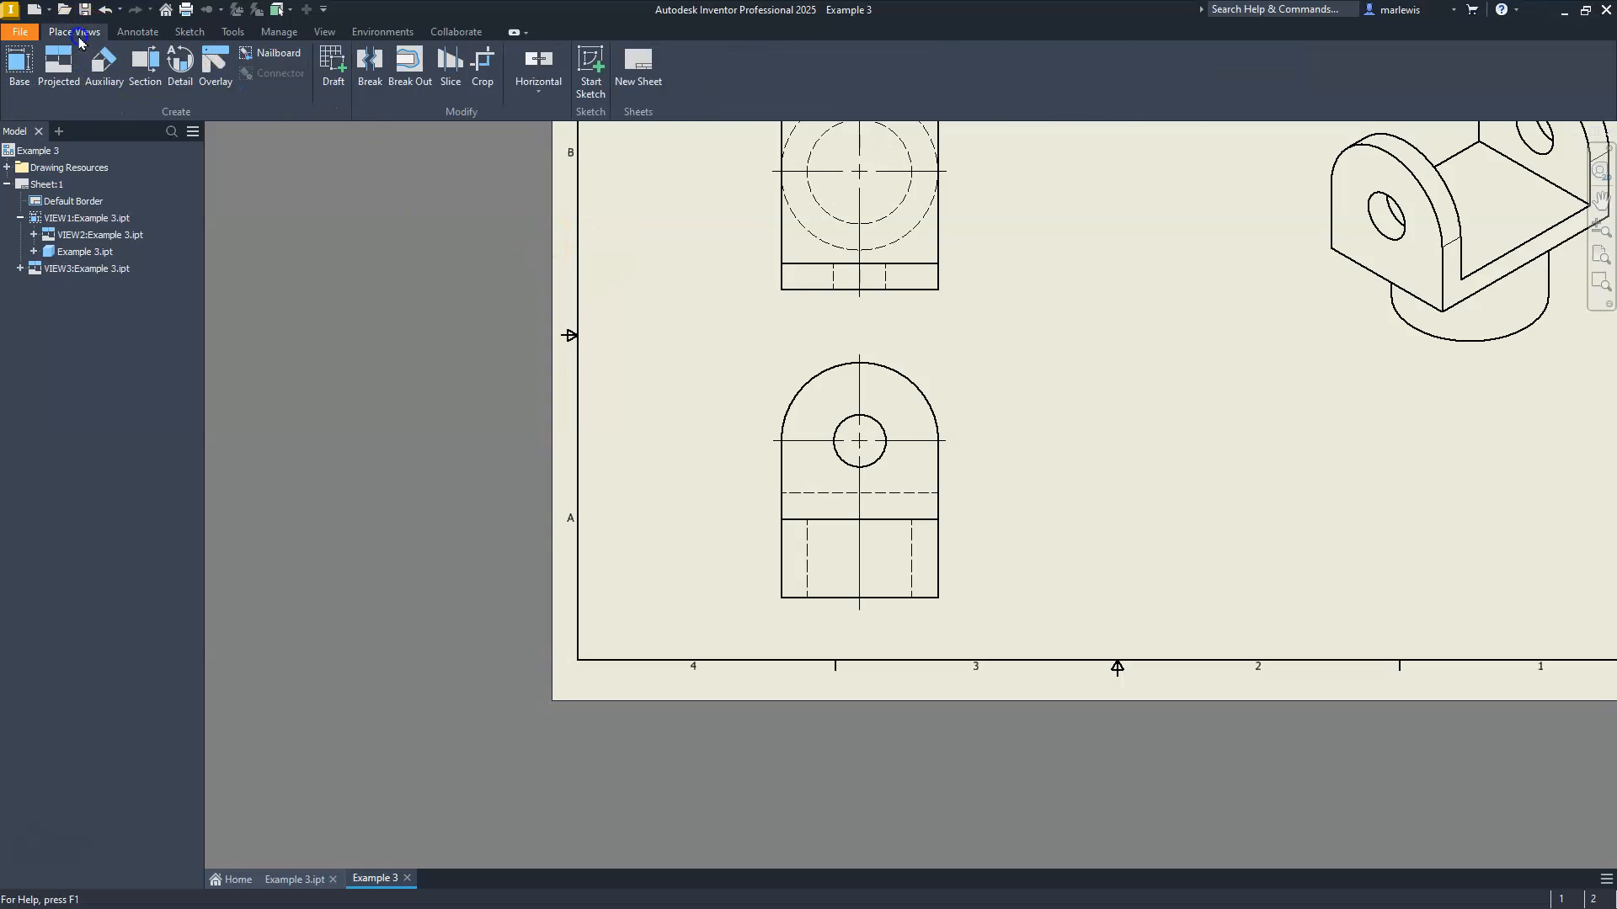
left_click(146, 61)
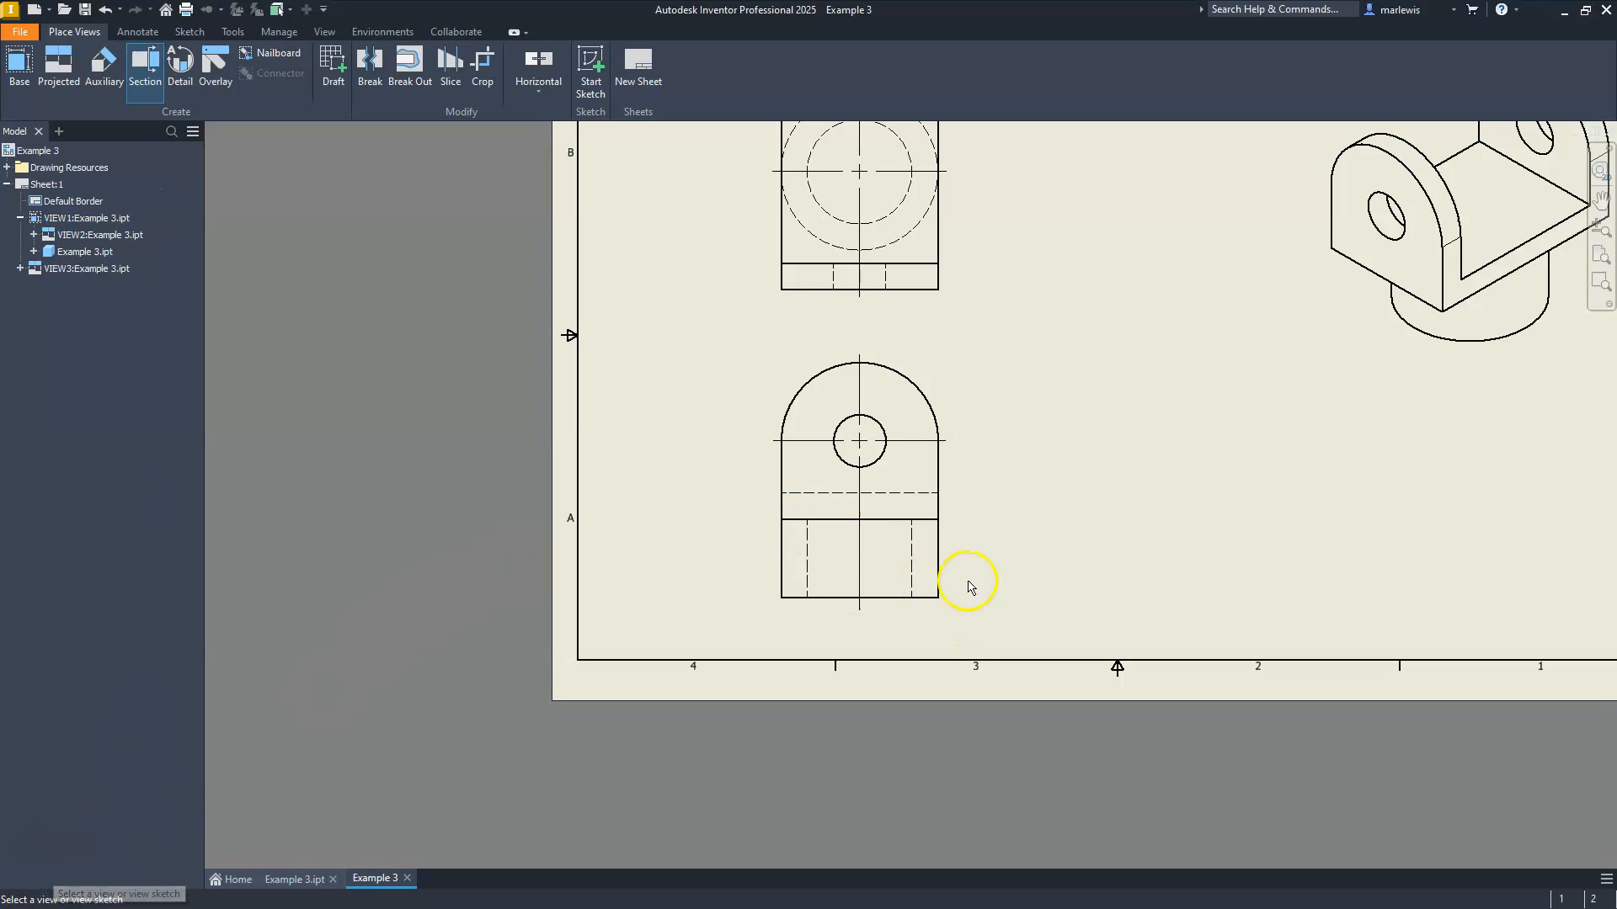
left_click(959, 539)
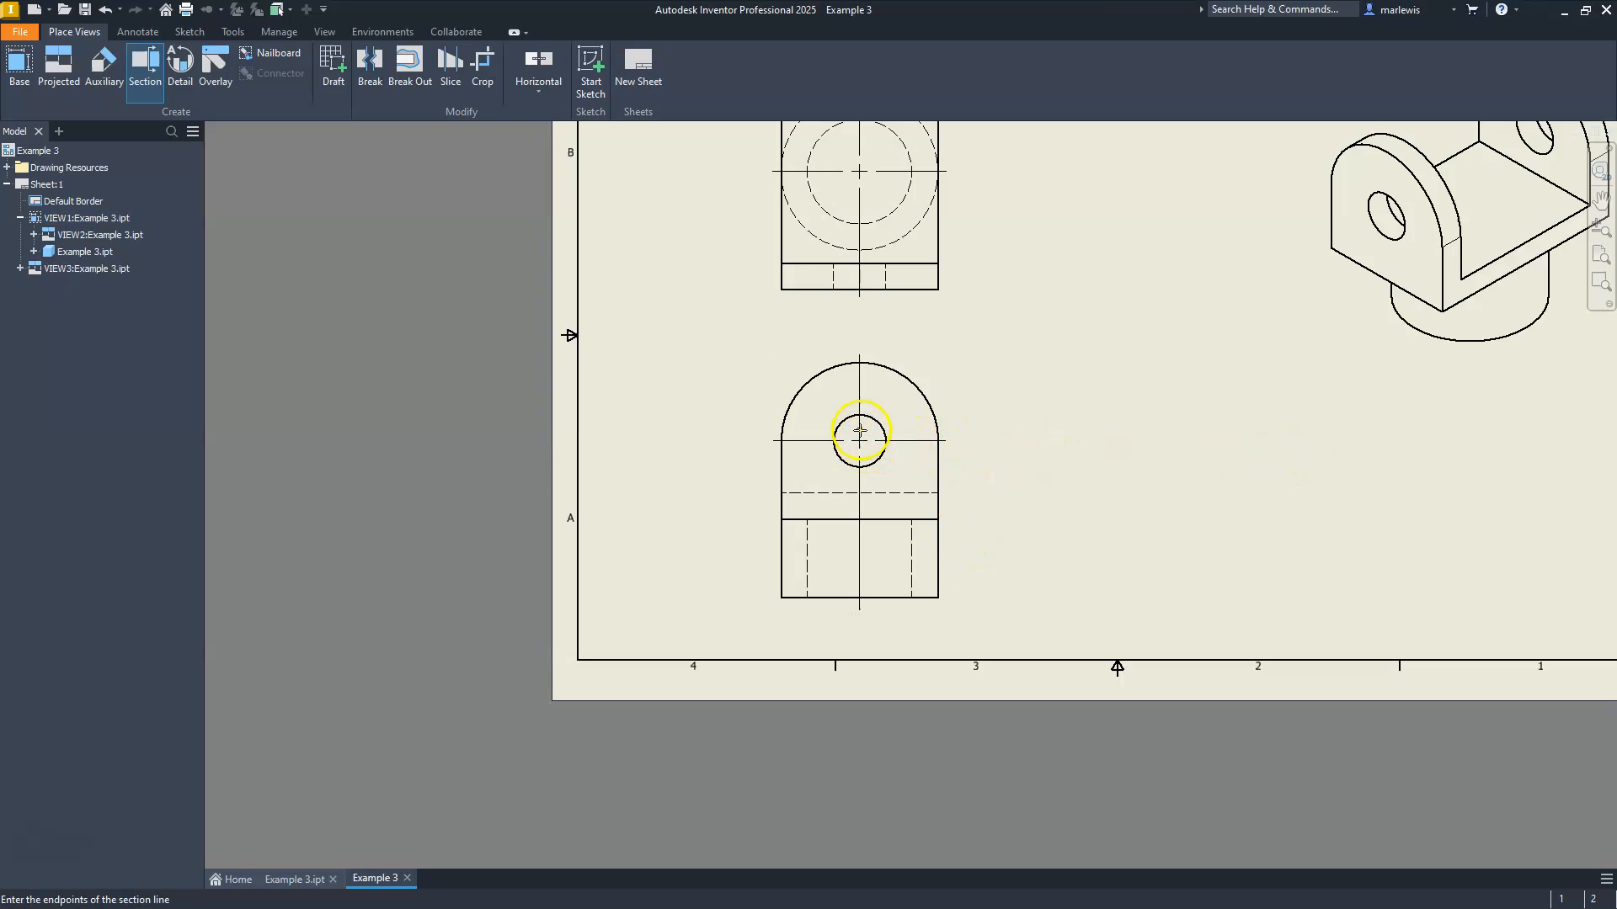
left_click(856, 331)
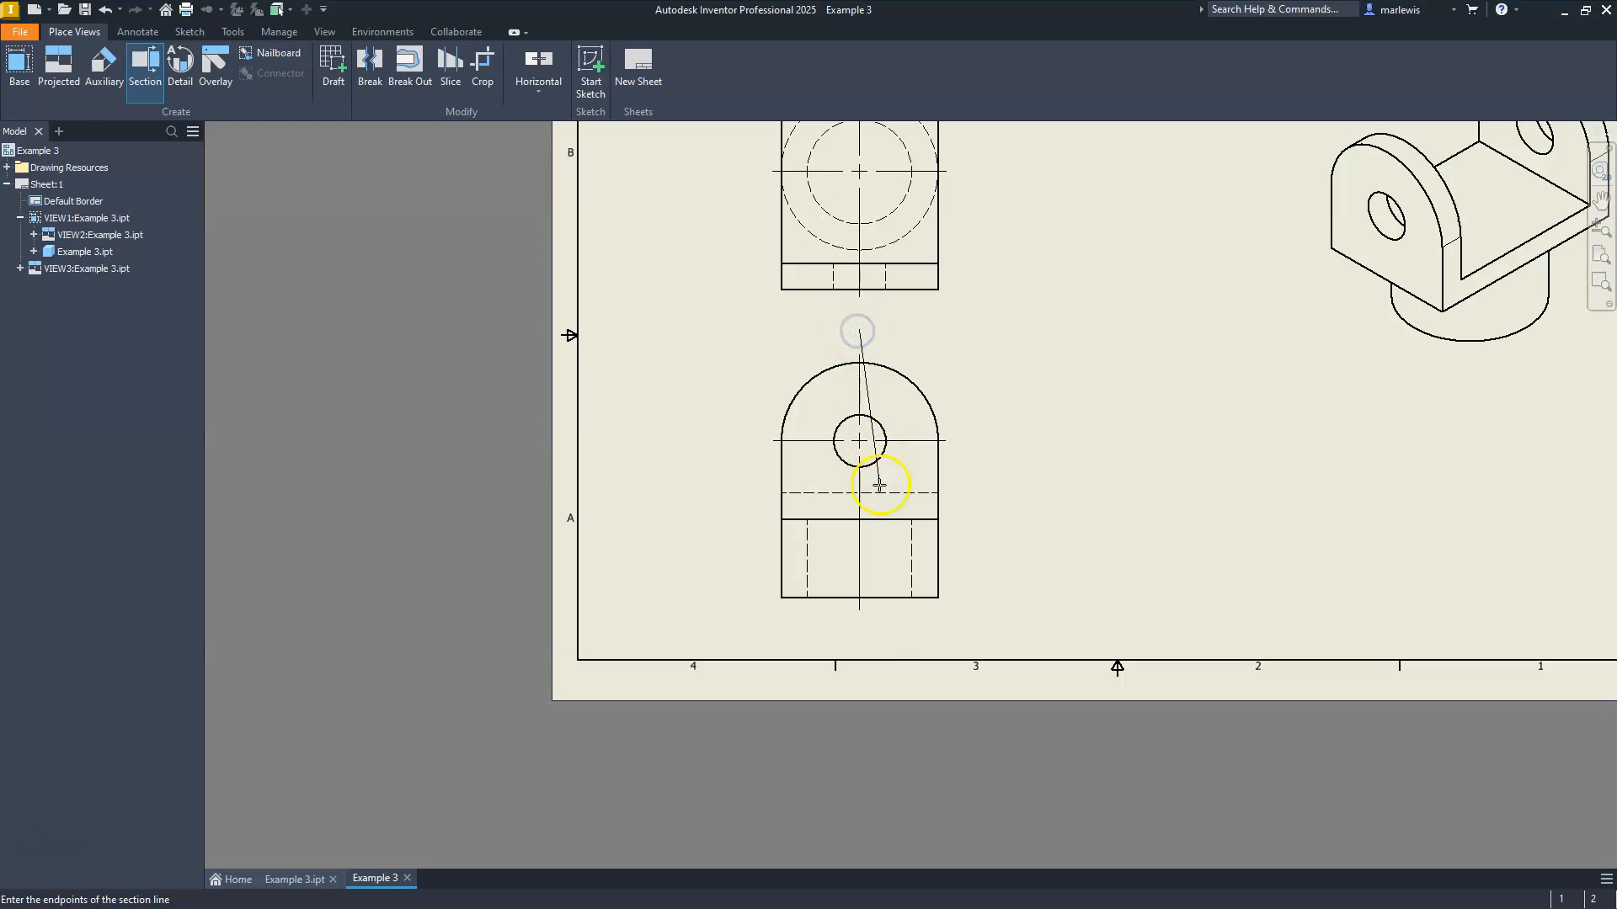
left_click(860, 628)
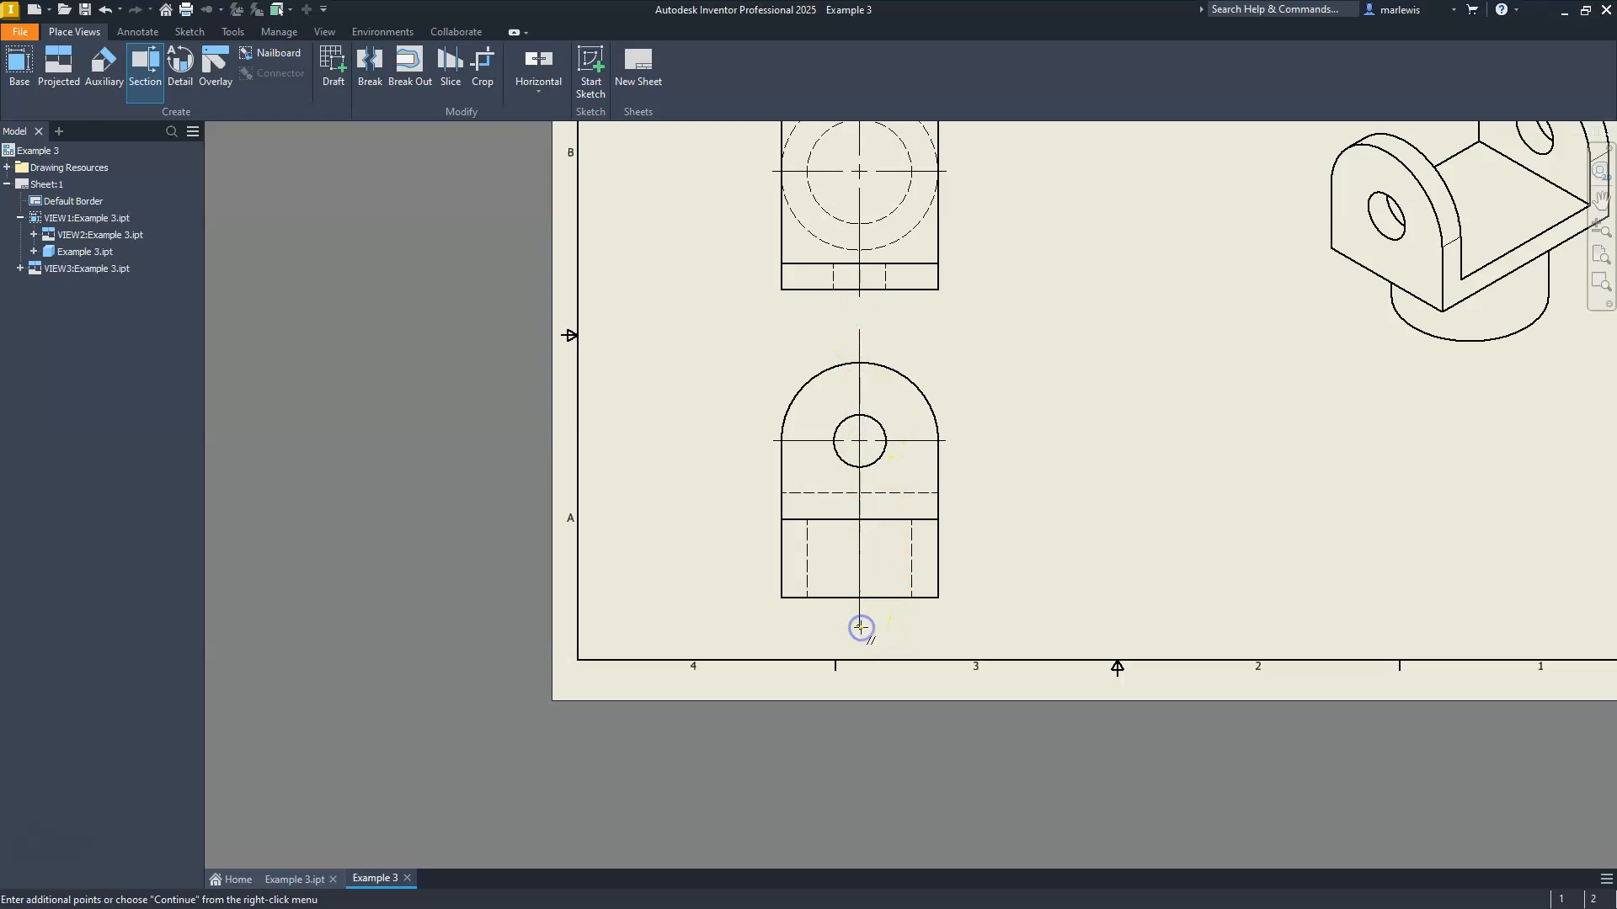
right_click(861, 630)
left_click(948, 627)
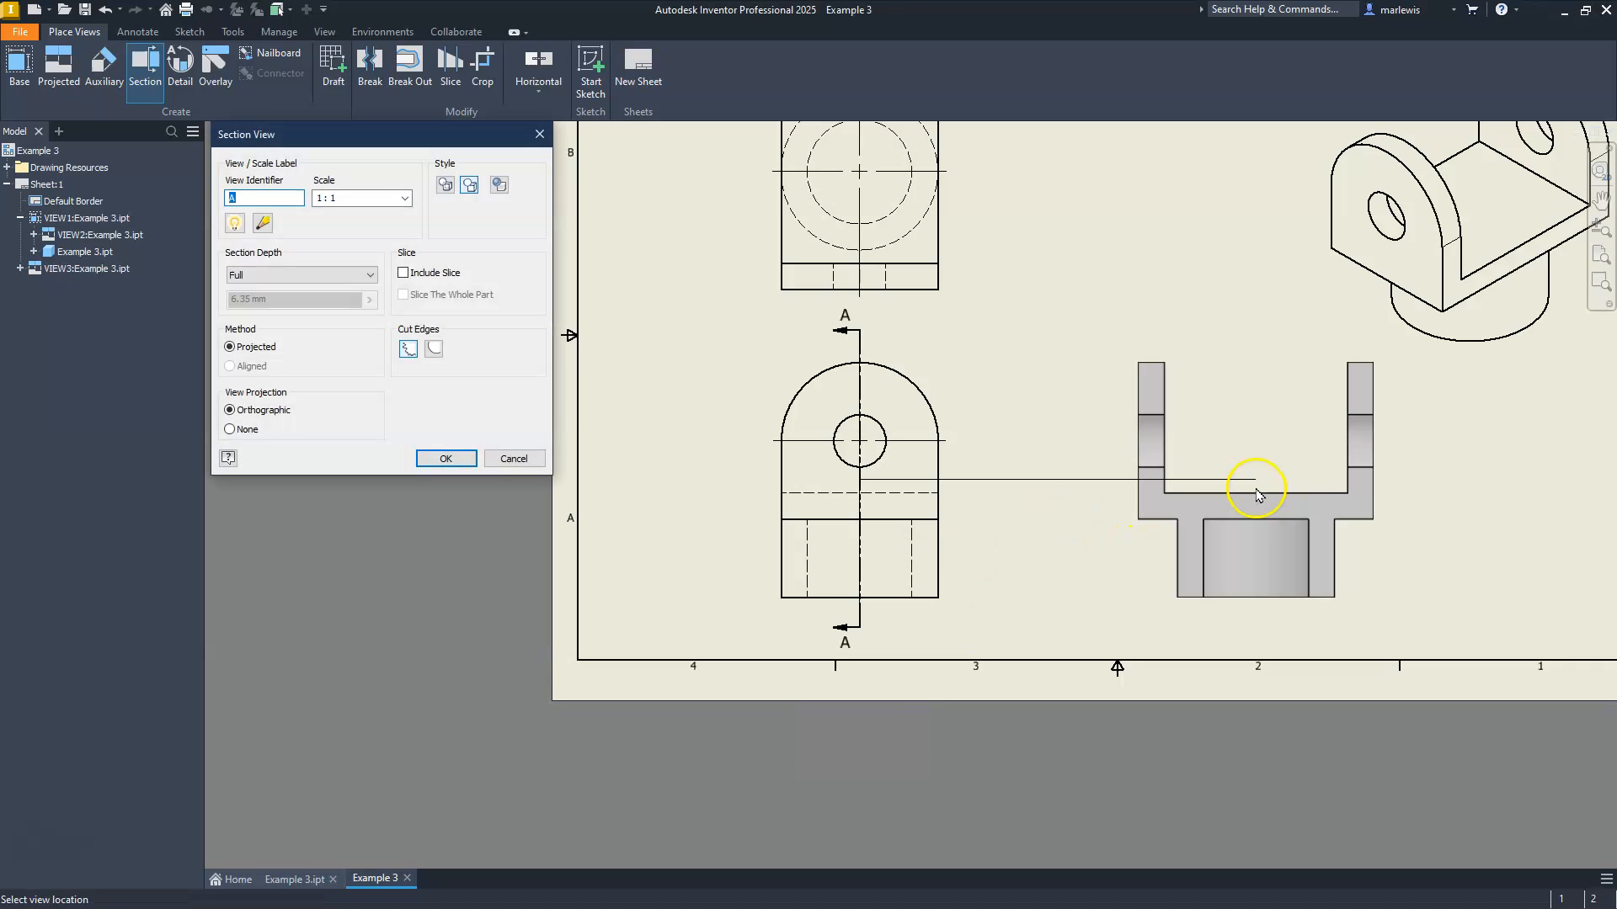
left_click(1211, 495)
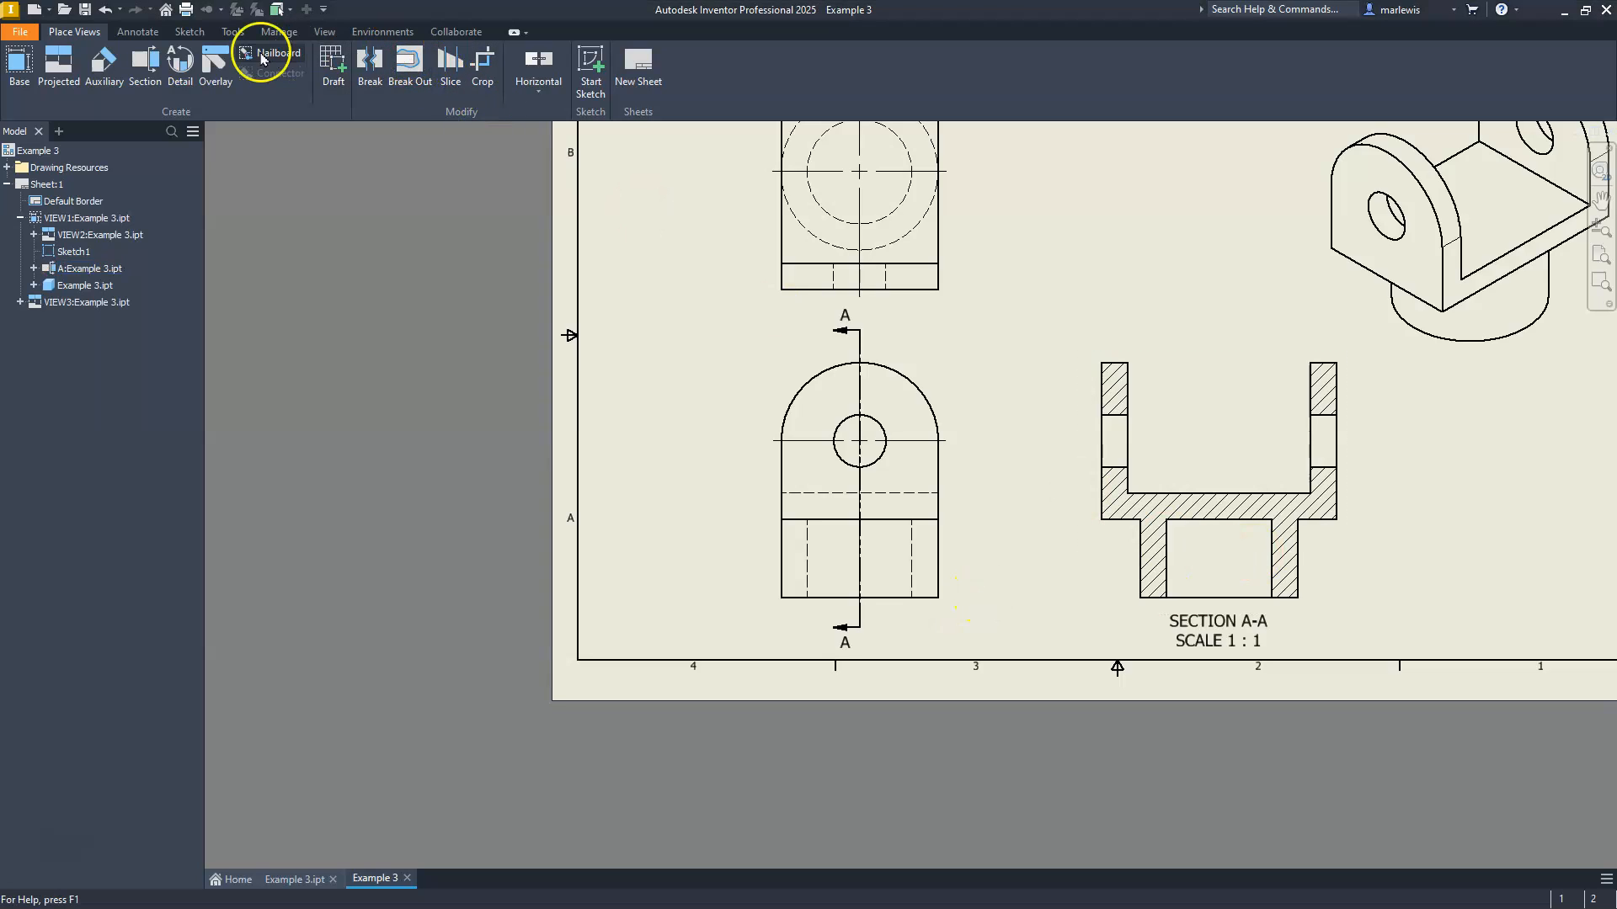
Add bisector centrelines through the lower bore and both arm holes in the section view.
left_click(137, 32)
left_click(707, 55)
scroll(1206, 549, "down", 3)
middle_click_drag(1219, 587, 1068, 534)
left_click(986, 539)
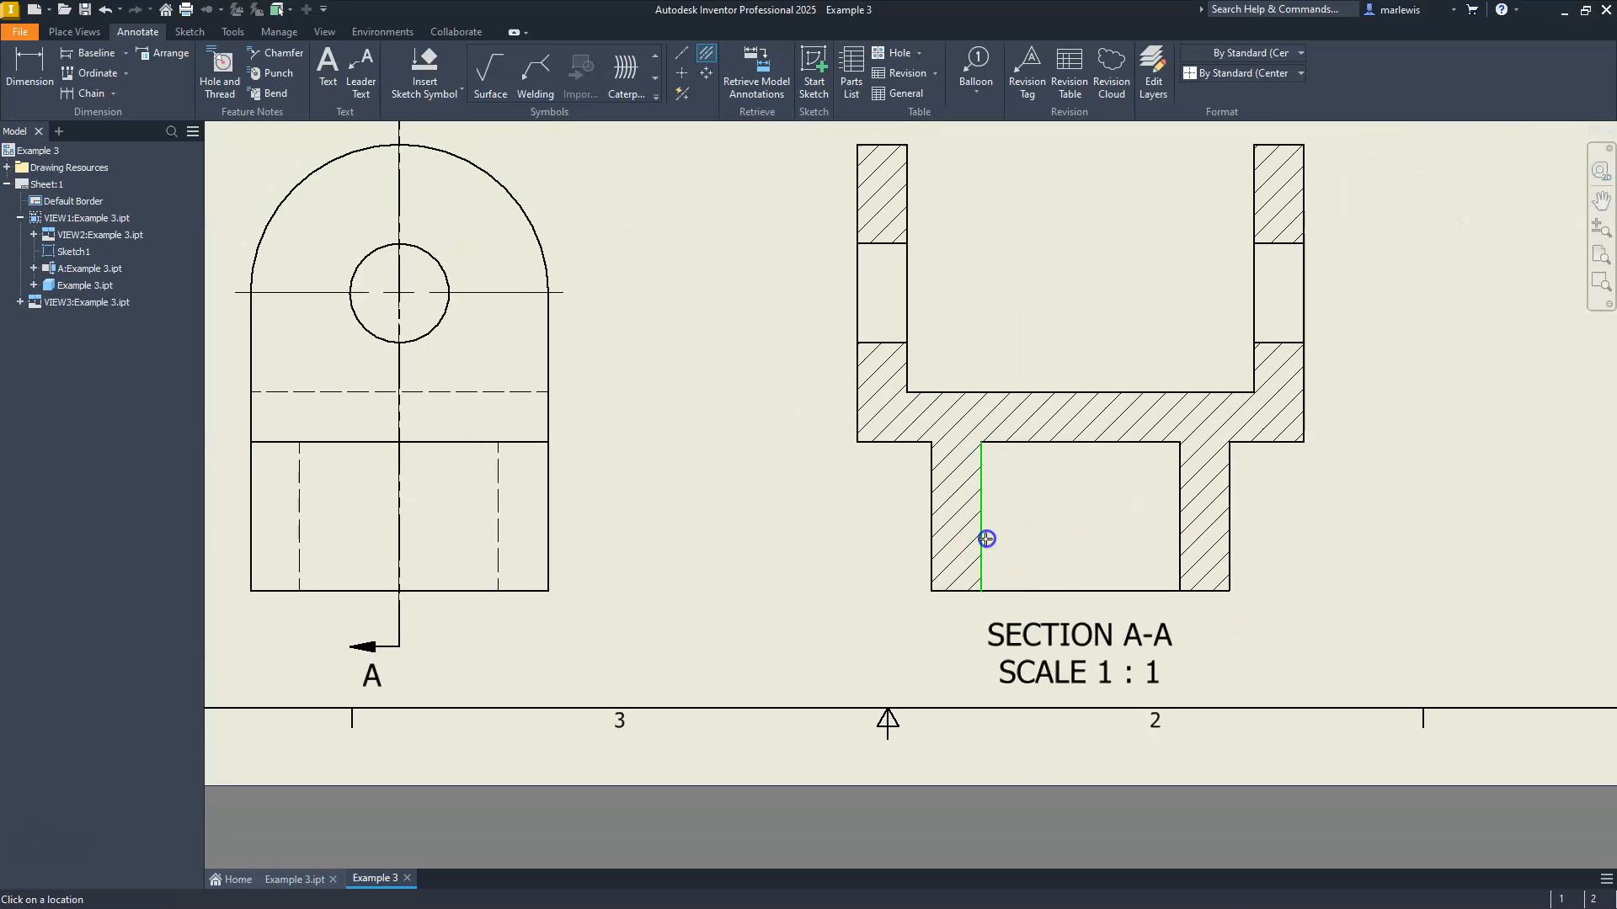
left_click(1177, 555)
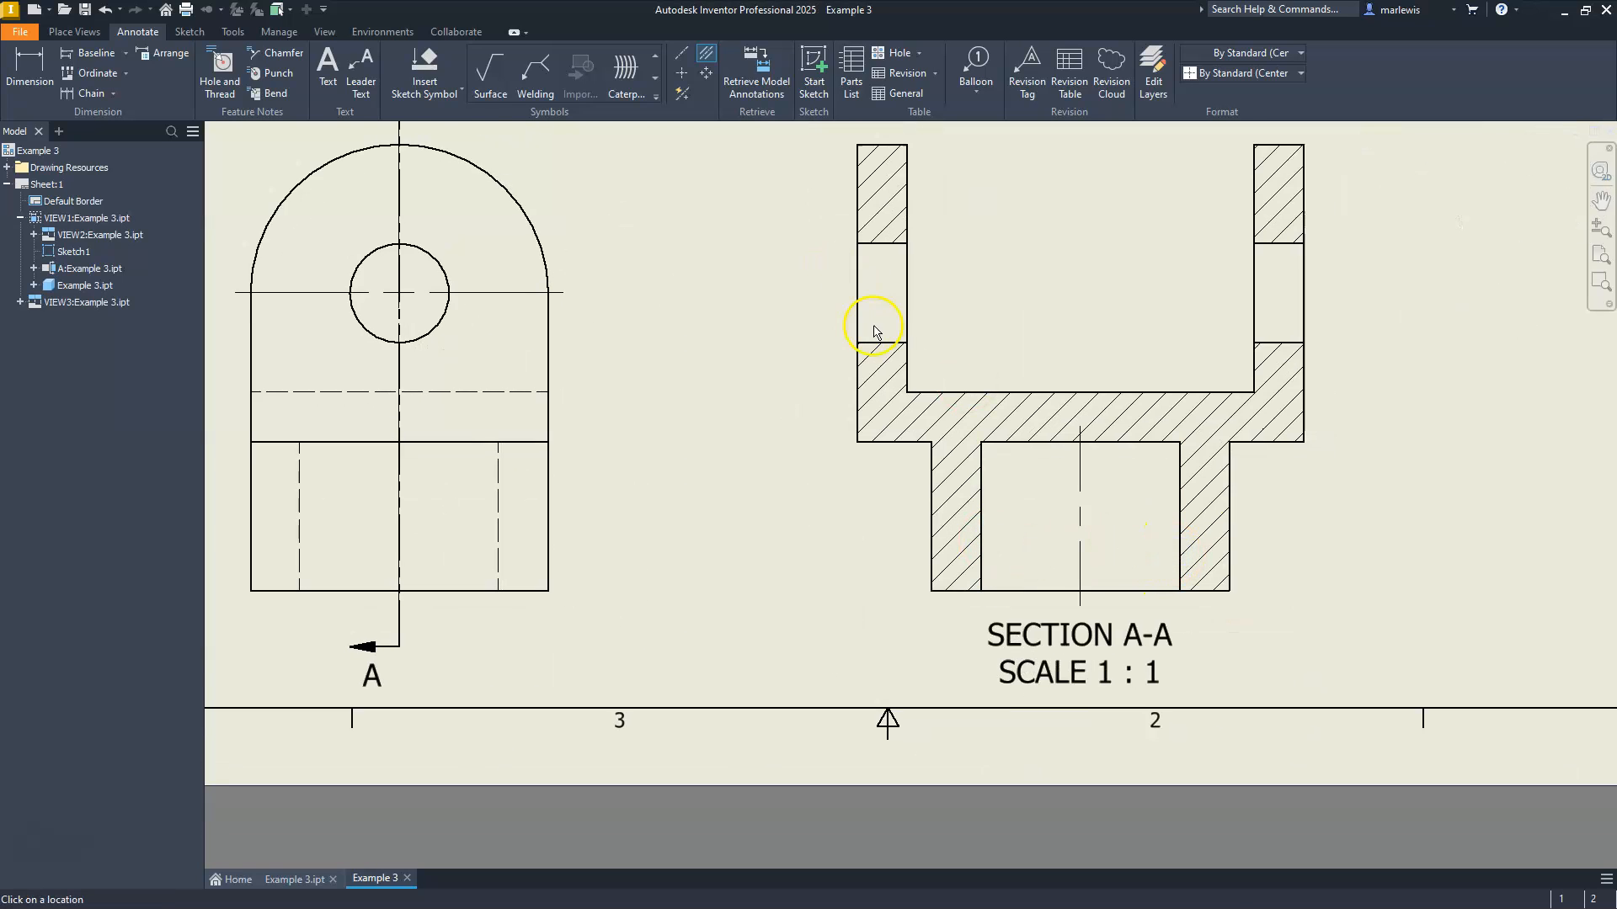
left_click(870, 245)
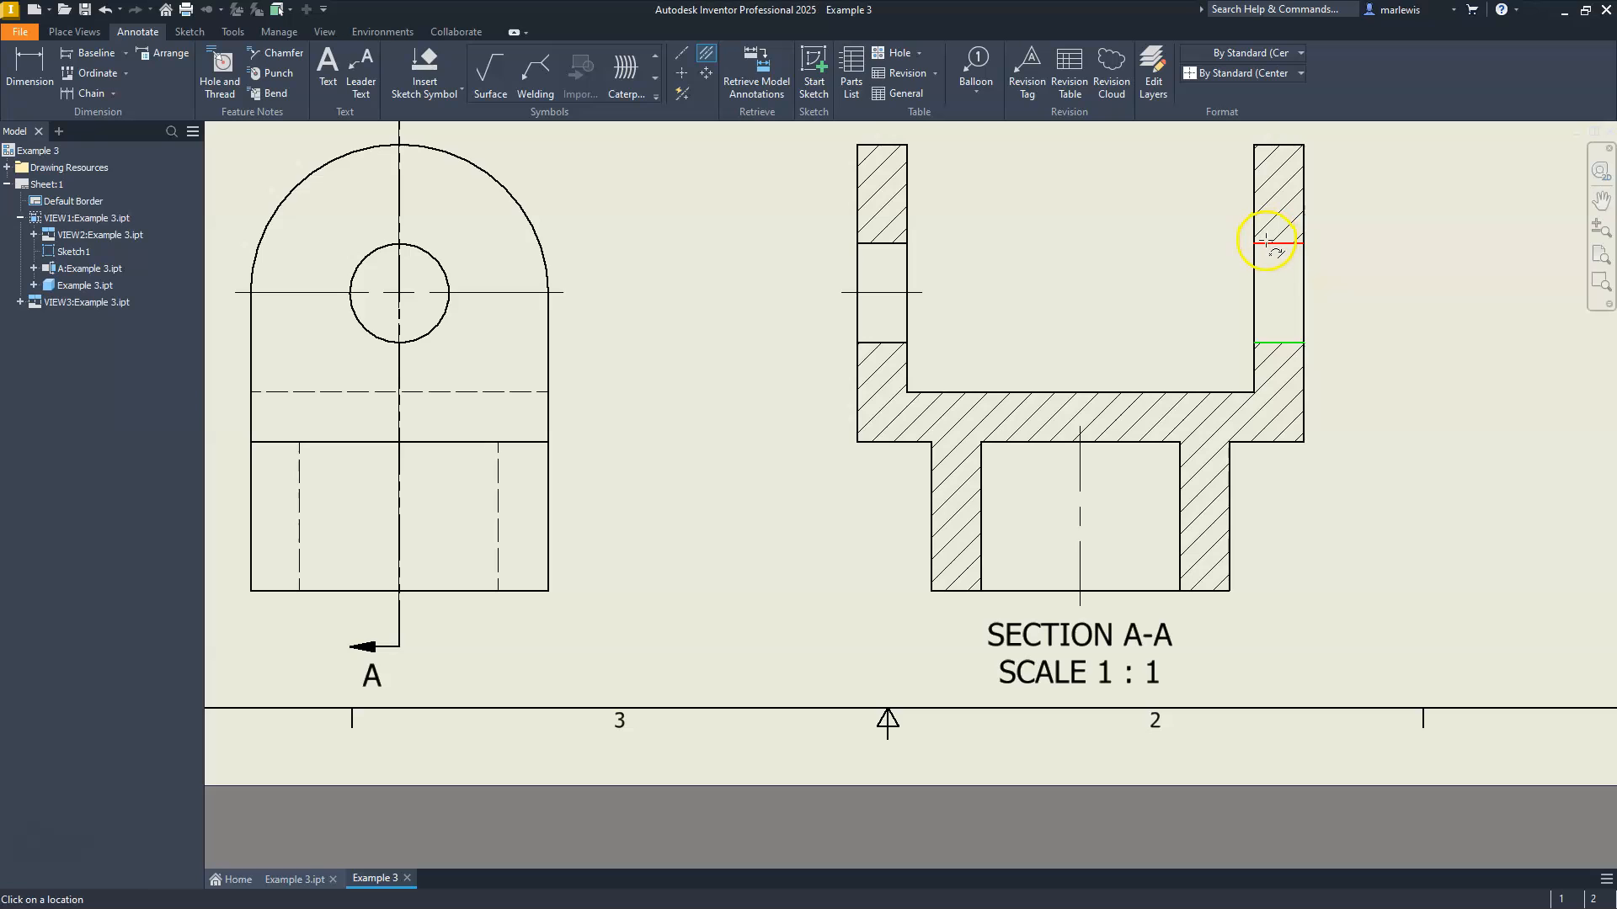
scroll(1152, 363, "down", 5)
middle_click_drag(950, 341, 951, 485)
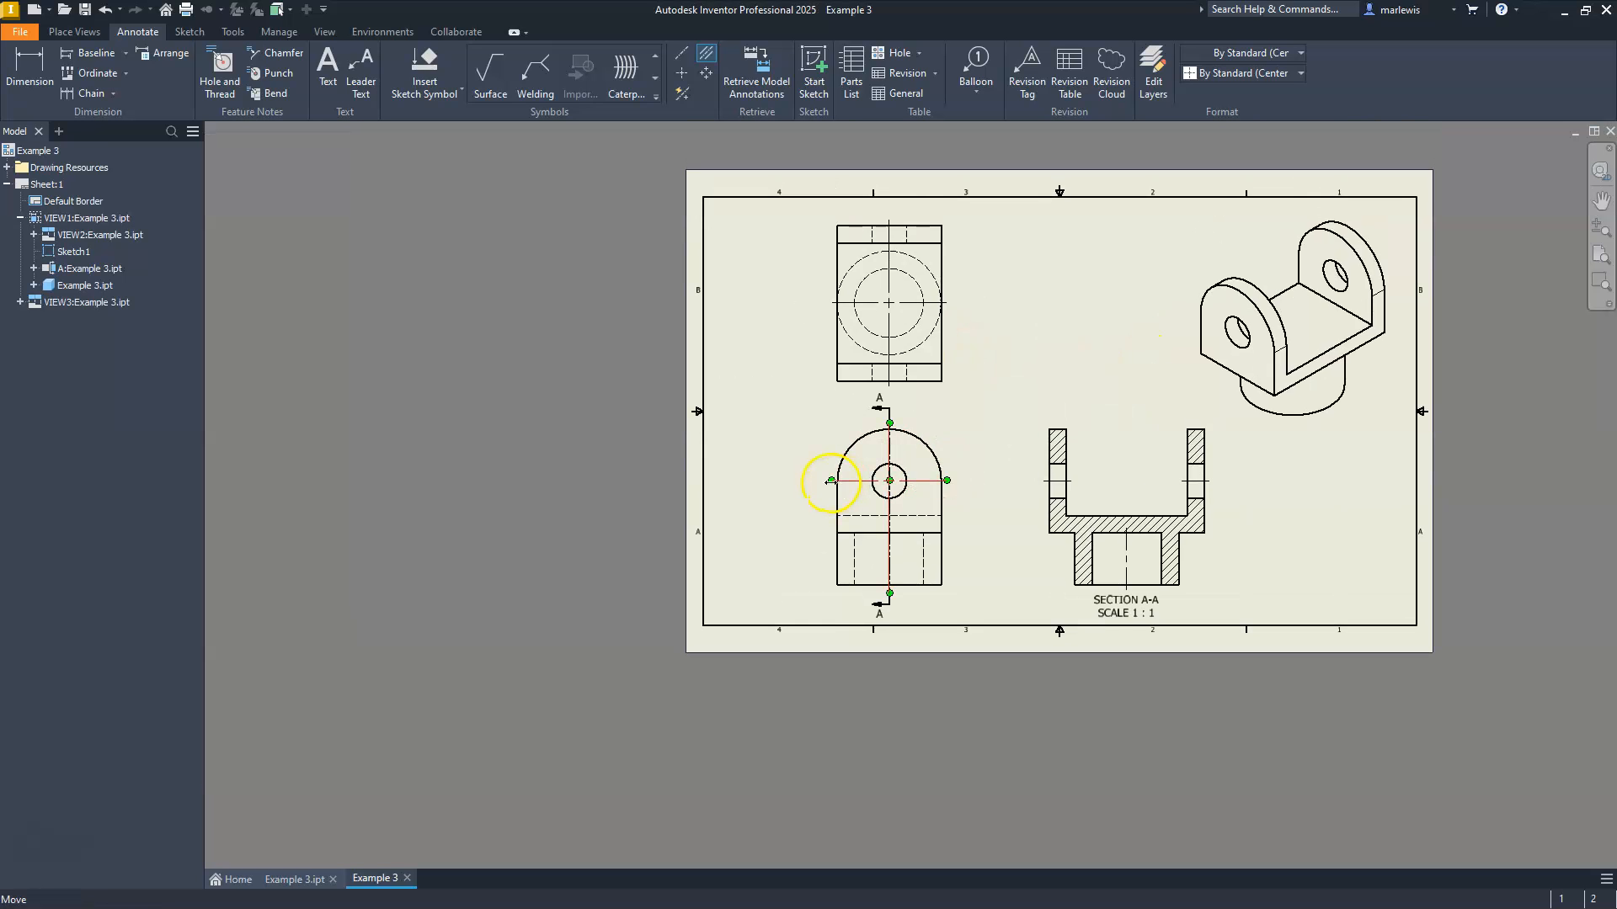
key("Escape")
Turn off Show Entire Line for the front view's section line A-A, leaving only its ends and arrows.
scroll(852, 463, "up", 5)
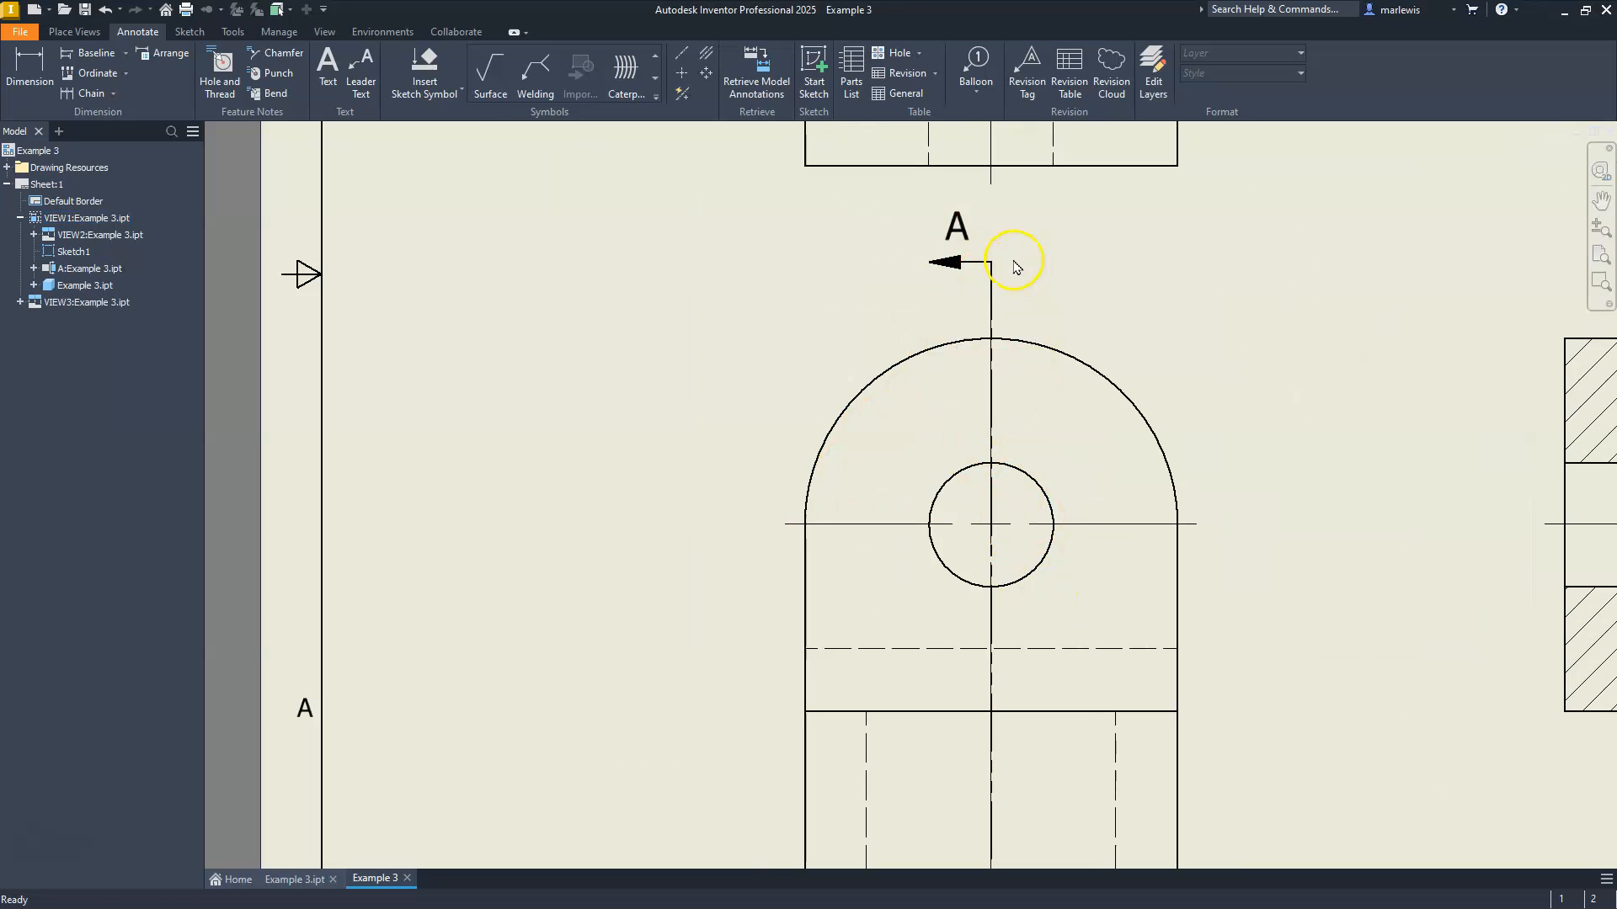
left_click(982, 268)
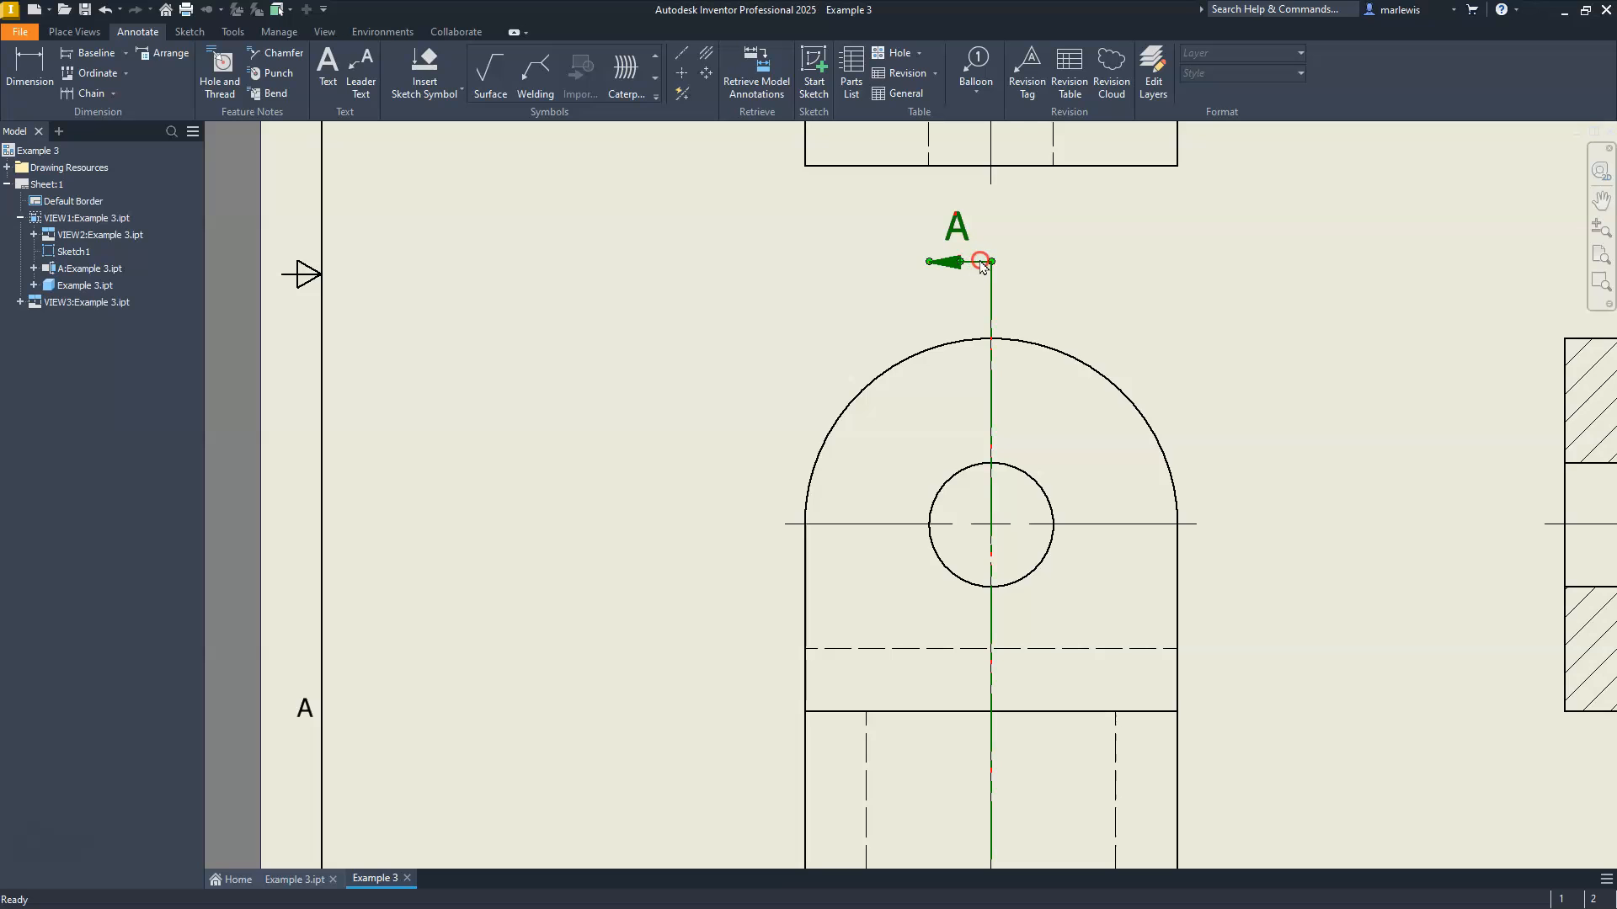
right_click(982, 268)
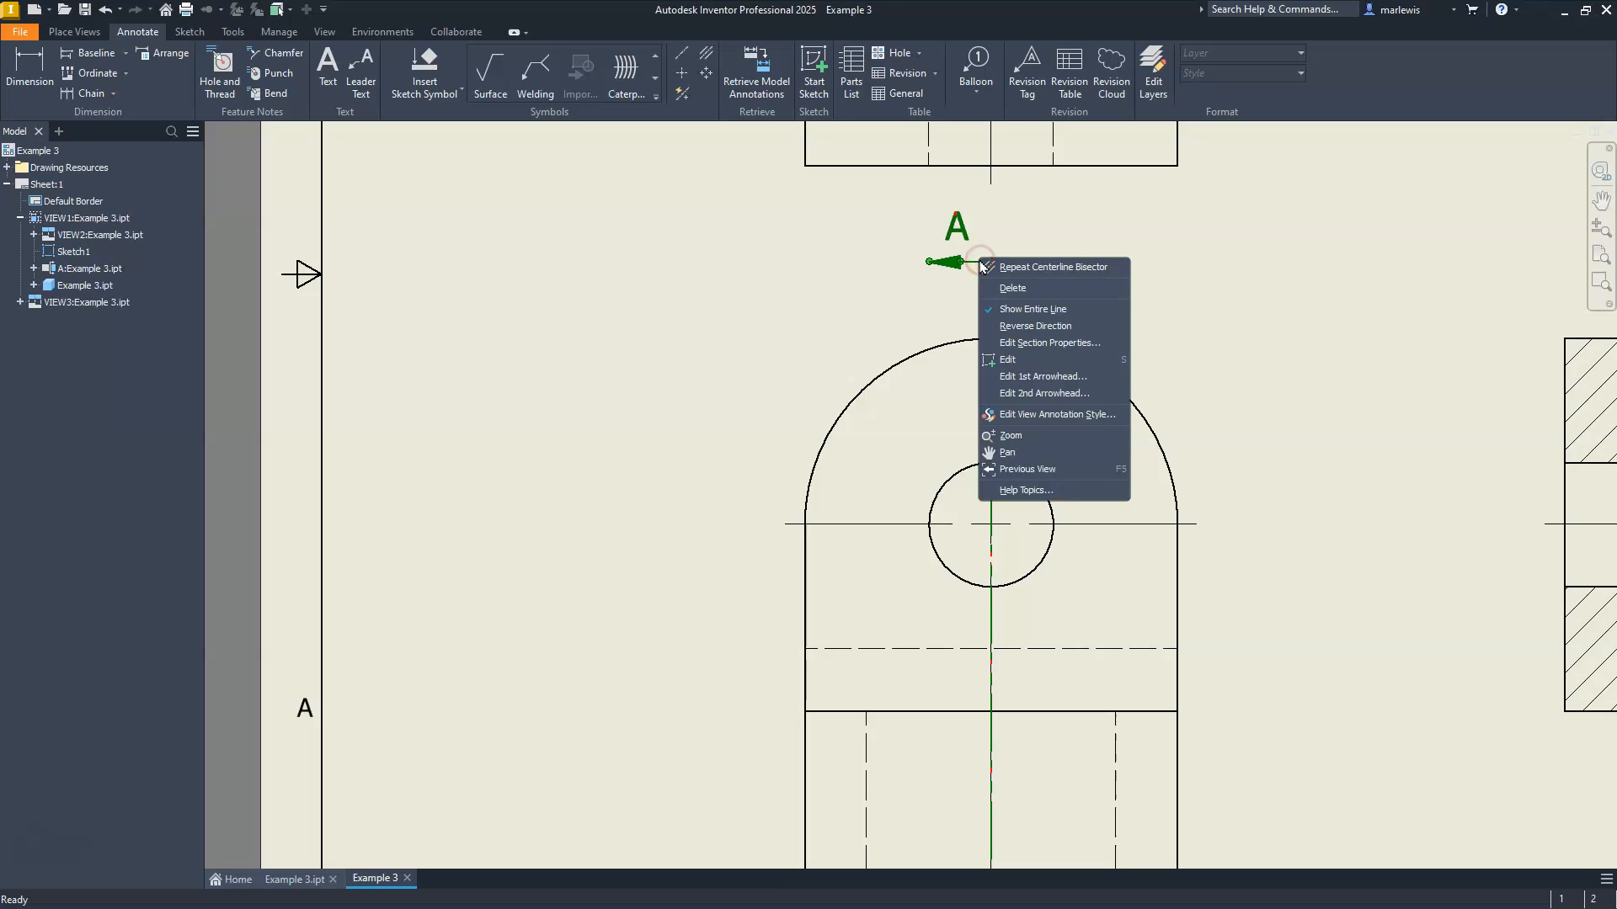
left_click(1041, 311)
scroll(917, 332, "up", 4)
scroll(925, 388, "down", 2)
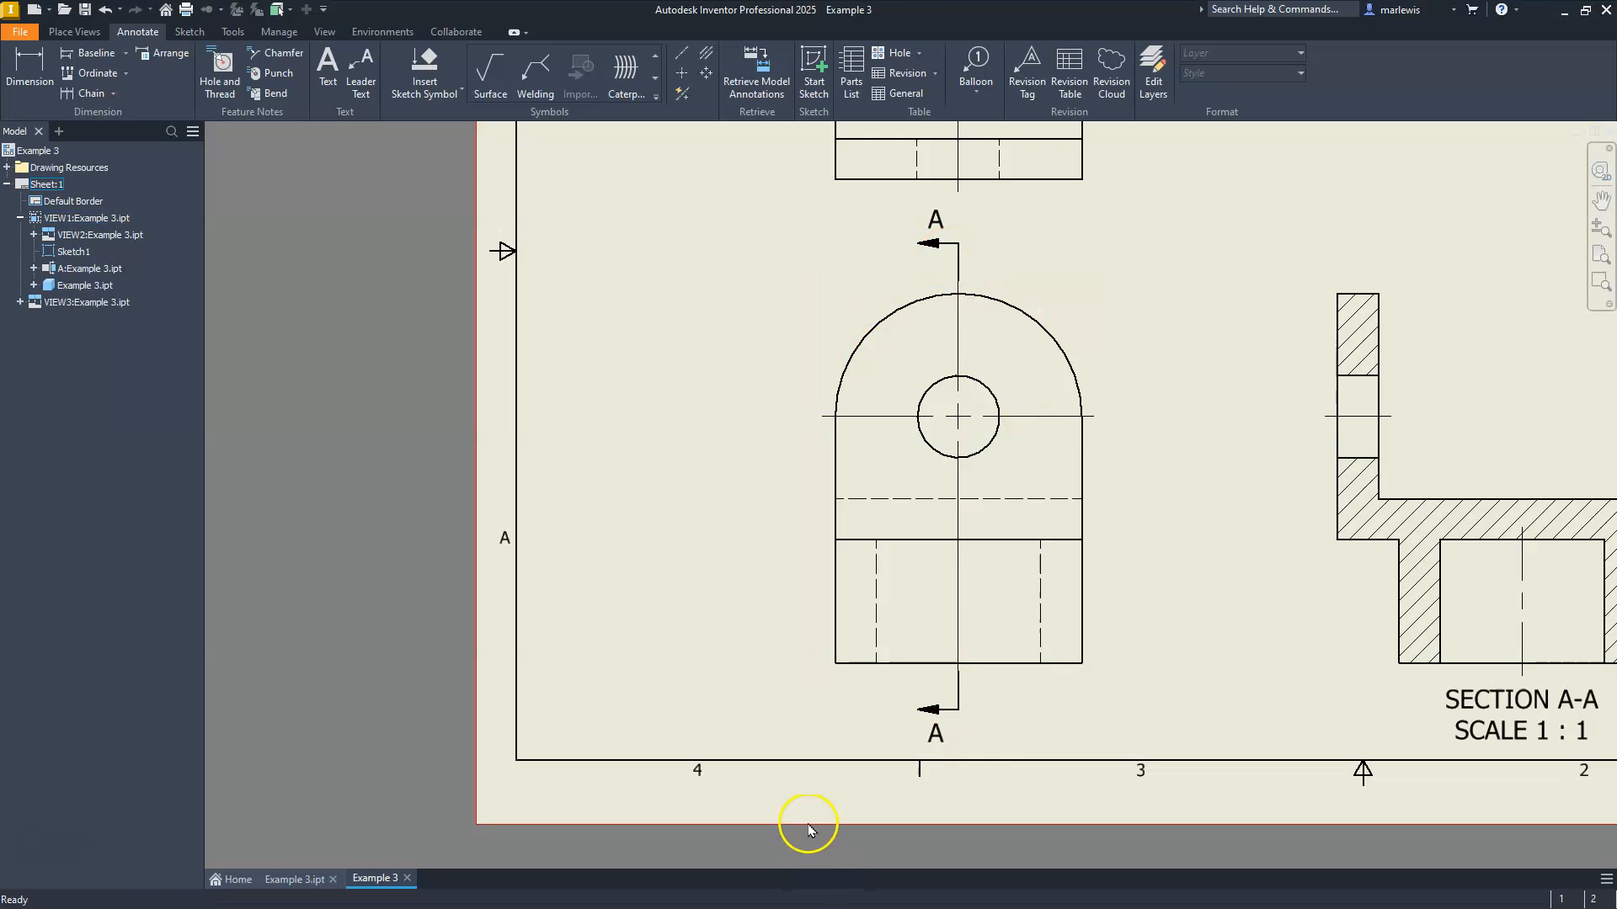
Dimension the front view's hole-centre height above the base and the distance from the left edge to the vertical centre line.
middle_click_drag(769, 754, 805, 628)
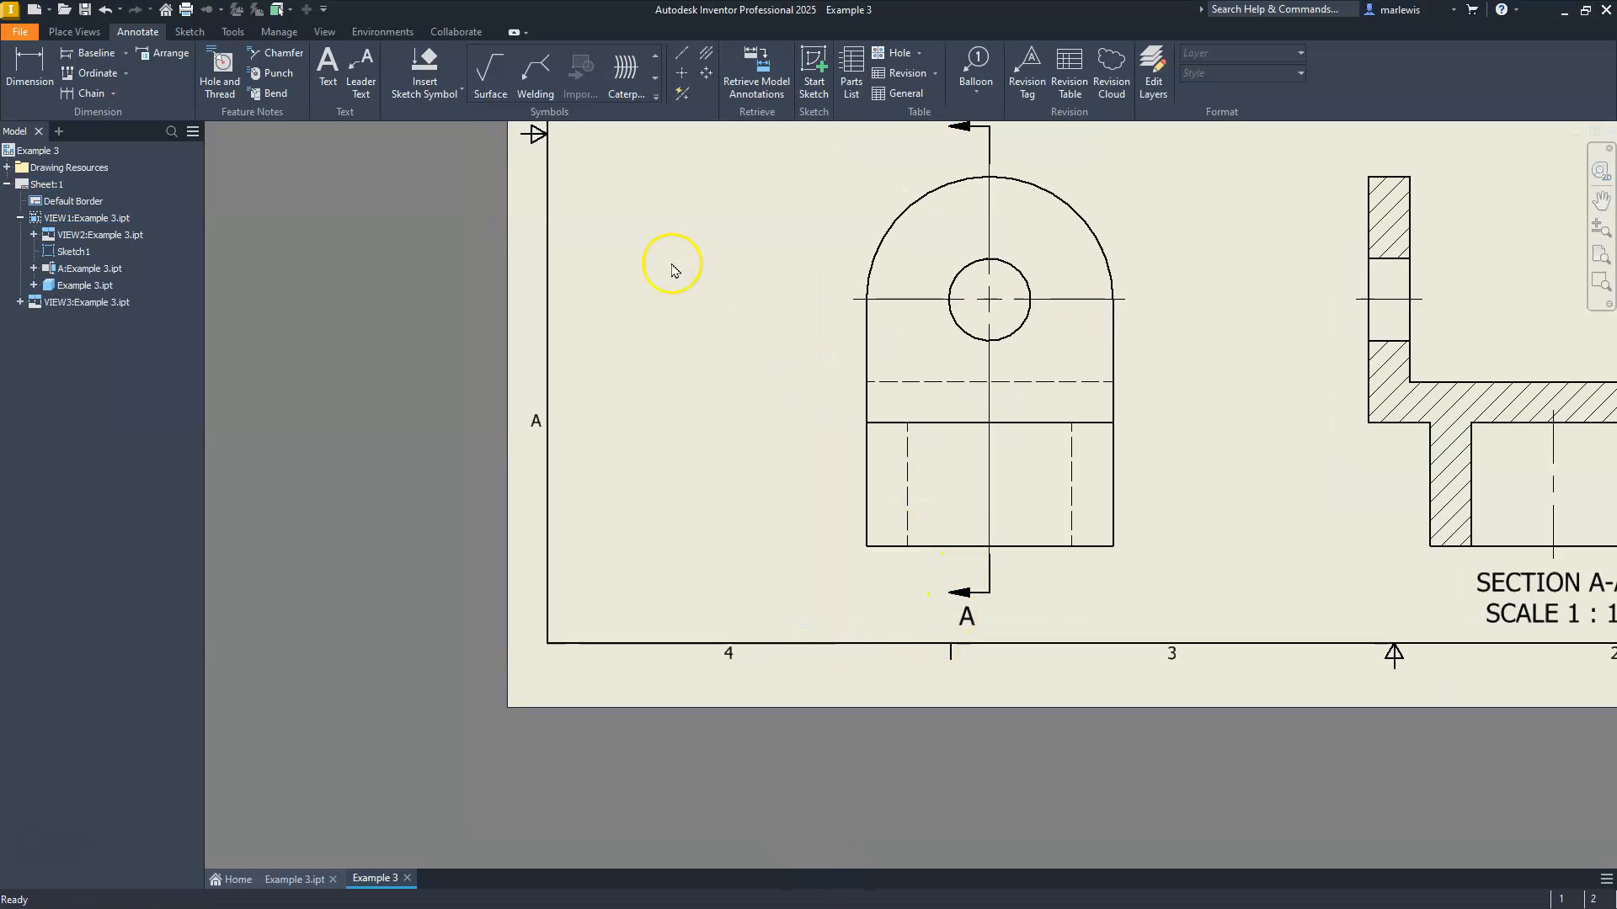
left_click(29, 61)
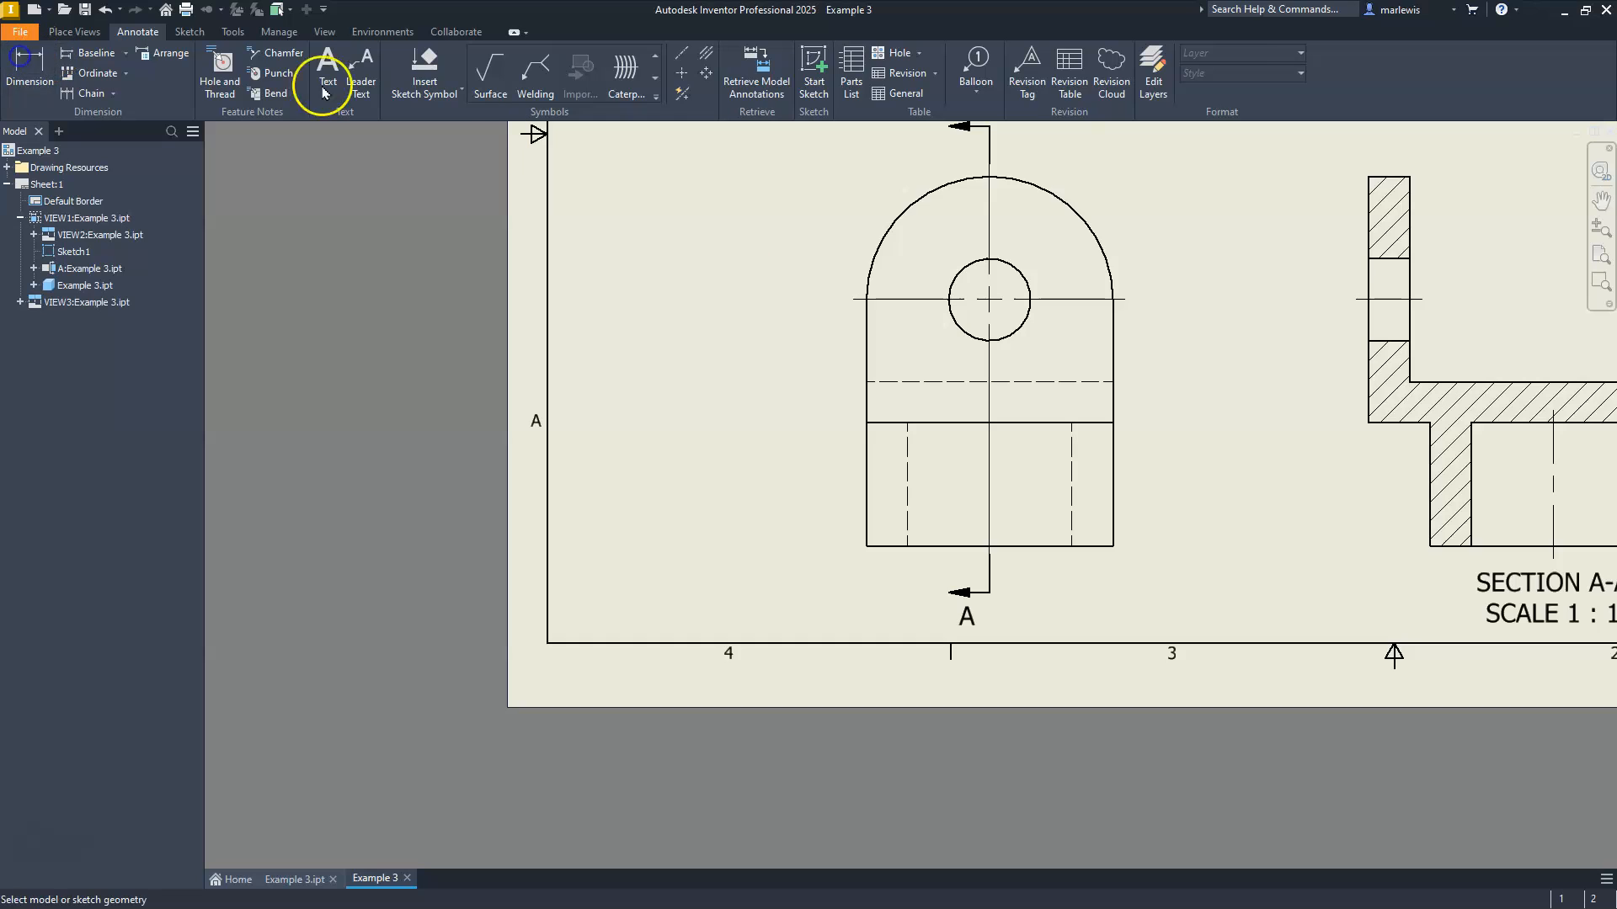
left_click(868, 546)
left_click(893, 300)
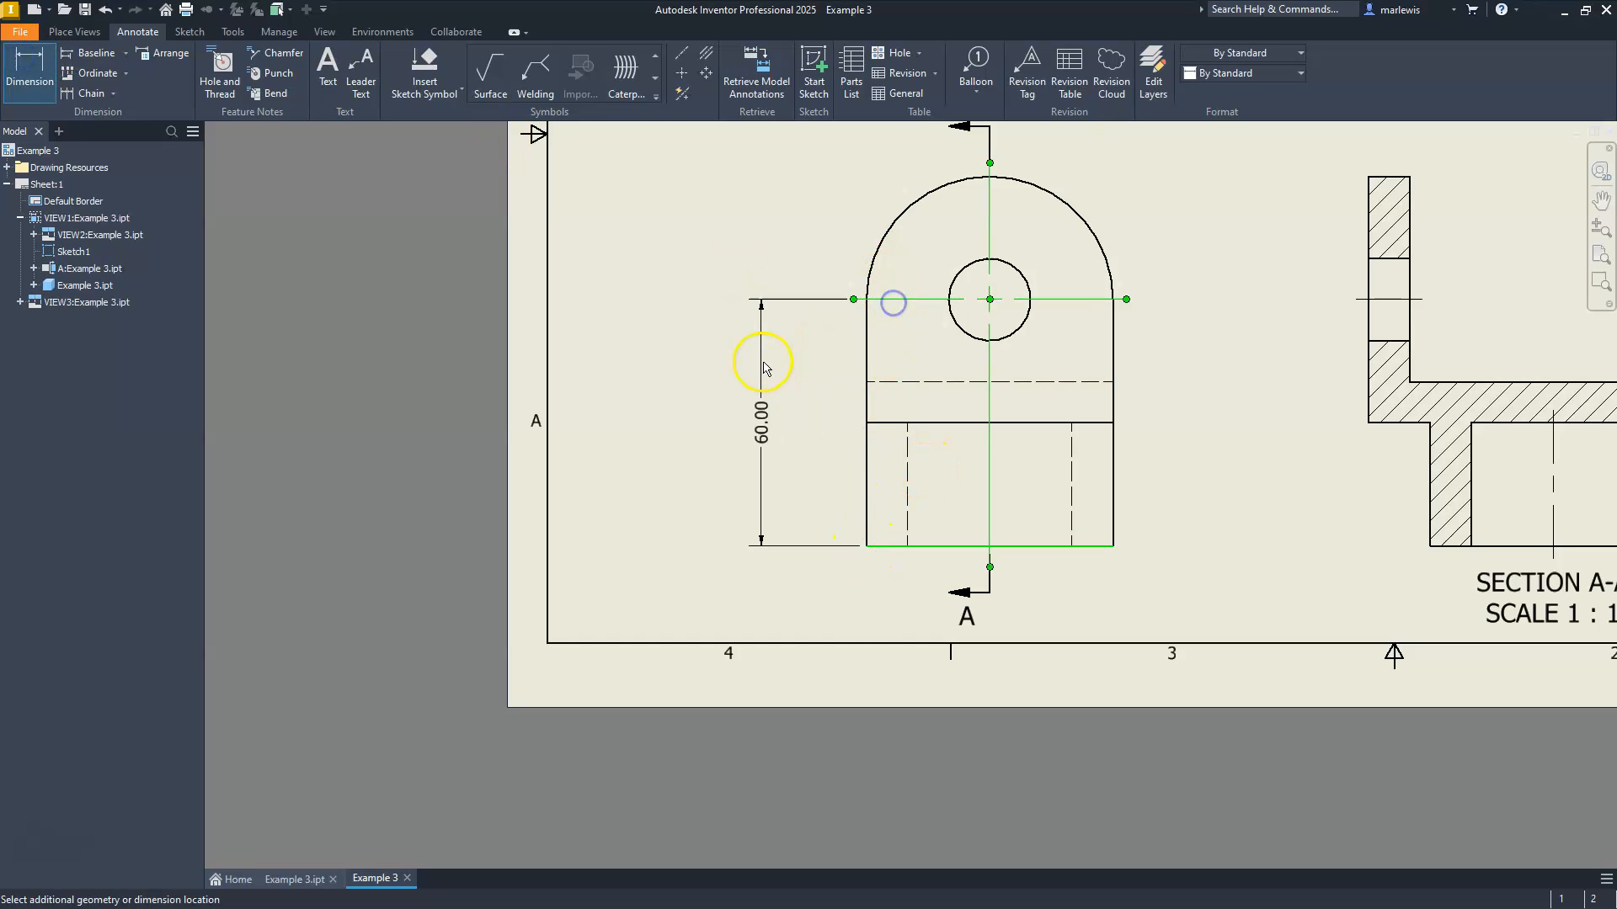
left_click(745, 362)
left_click(868, 522)
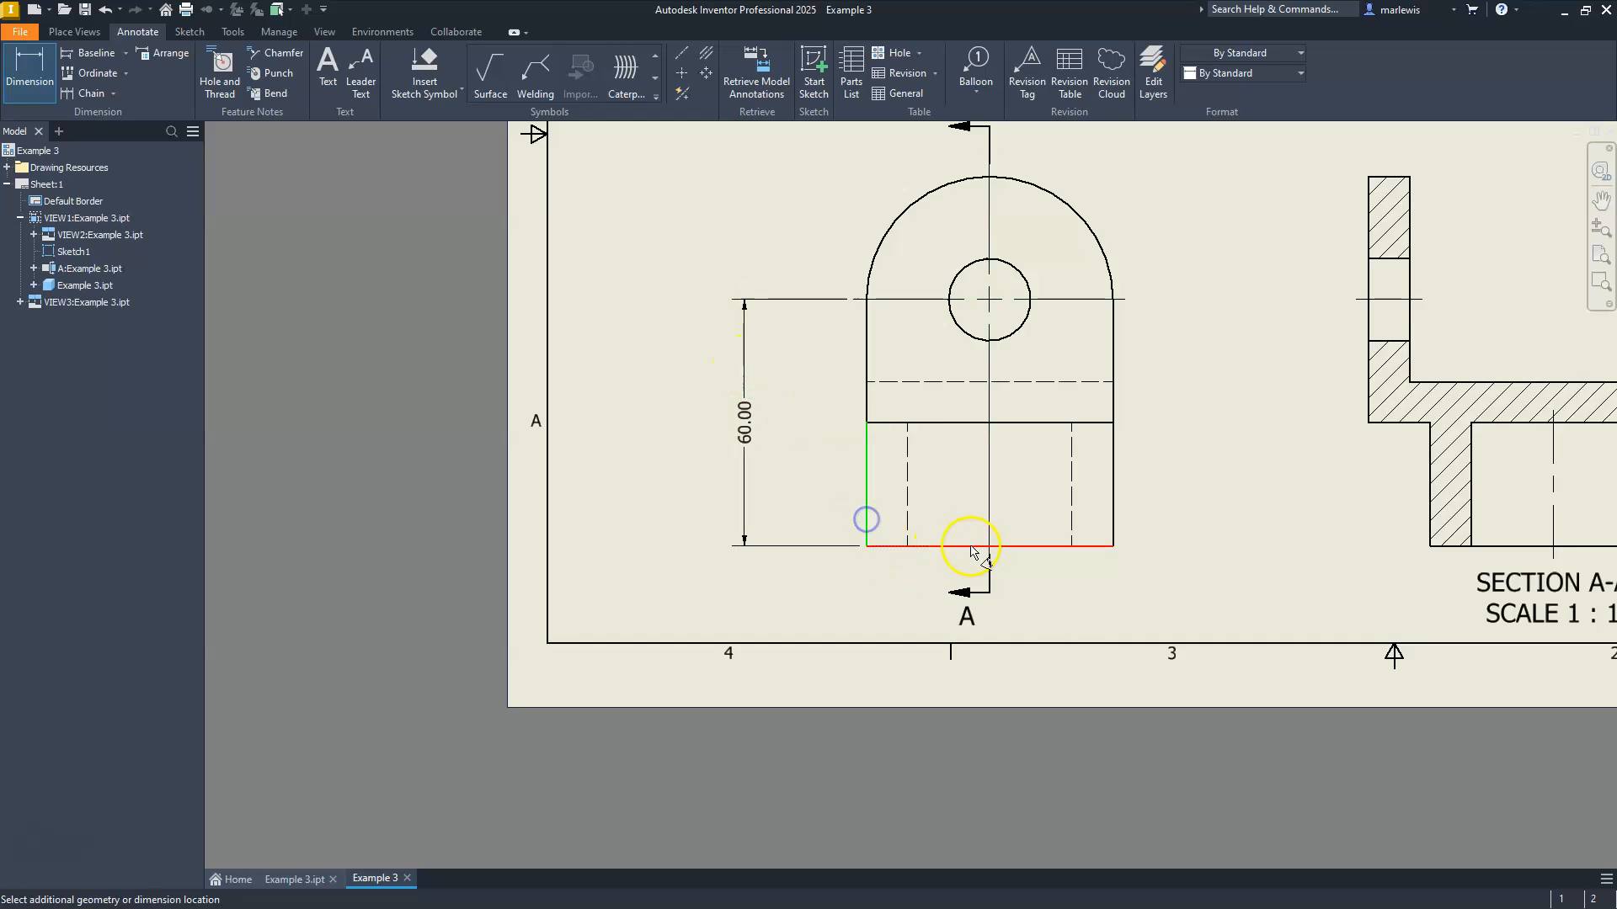
left_click(988, 539)
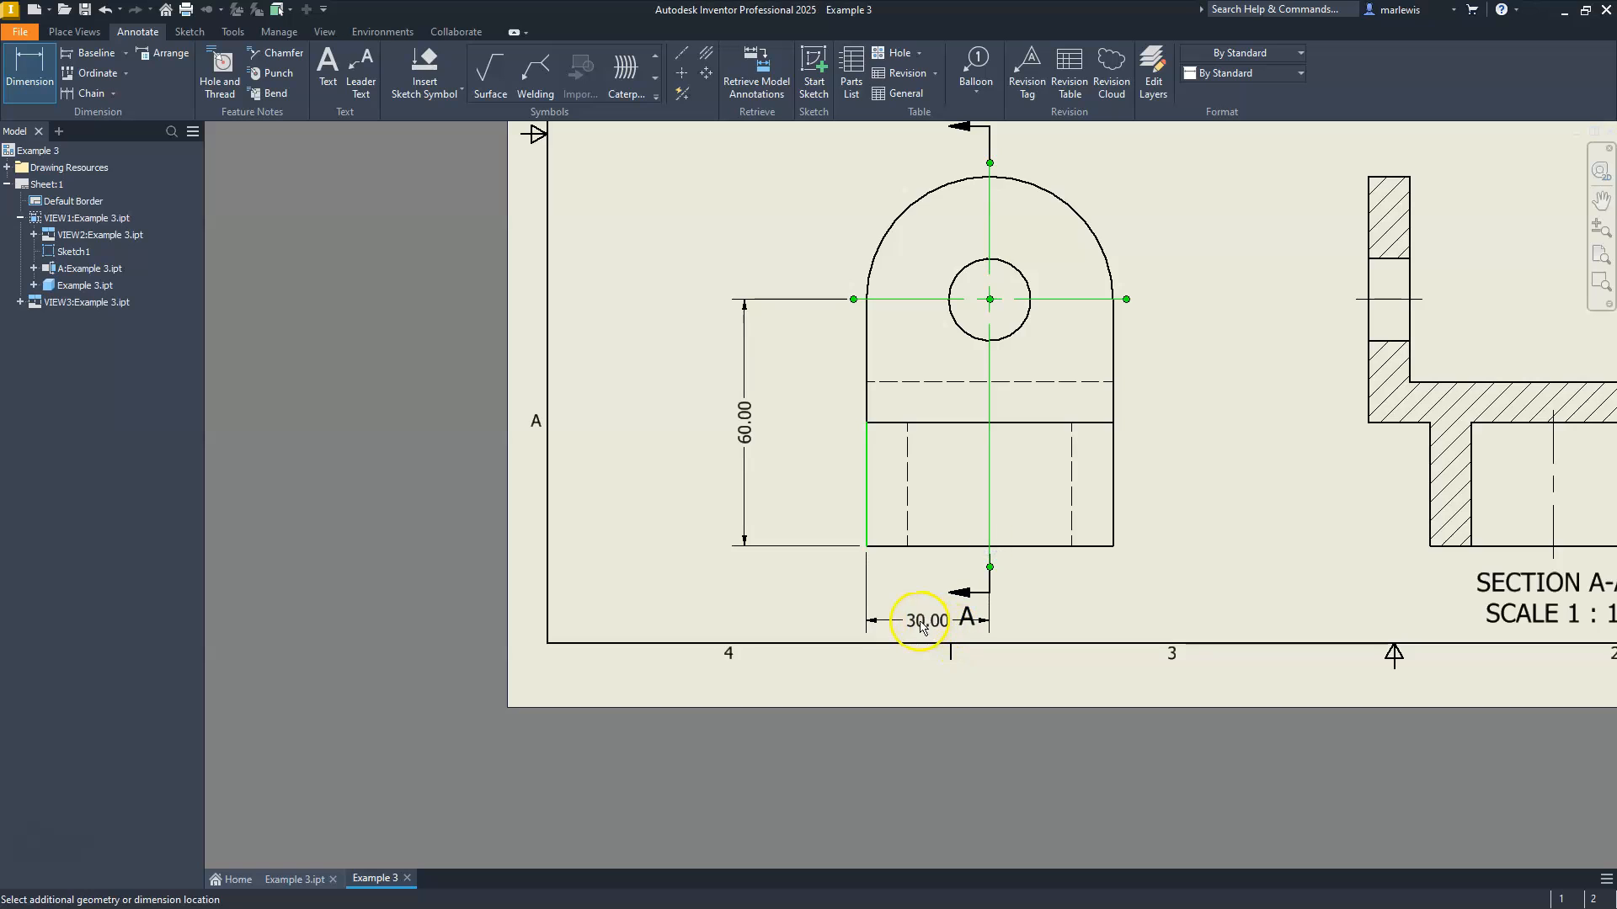
left_click(922, 617)
scroll(919, 604, "up", 3)
key("Escape")
Move both section line letters A beside their arrowheads above and below the front view.
left_click_drag(967, 617, 945, 589)
scroll(921, 423, "down", 5)
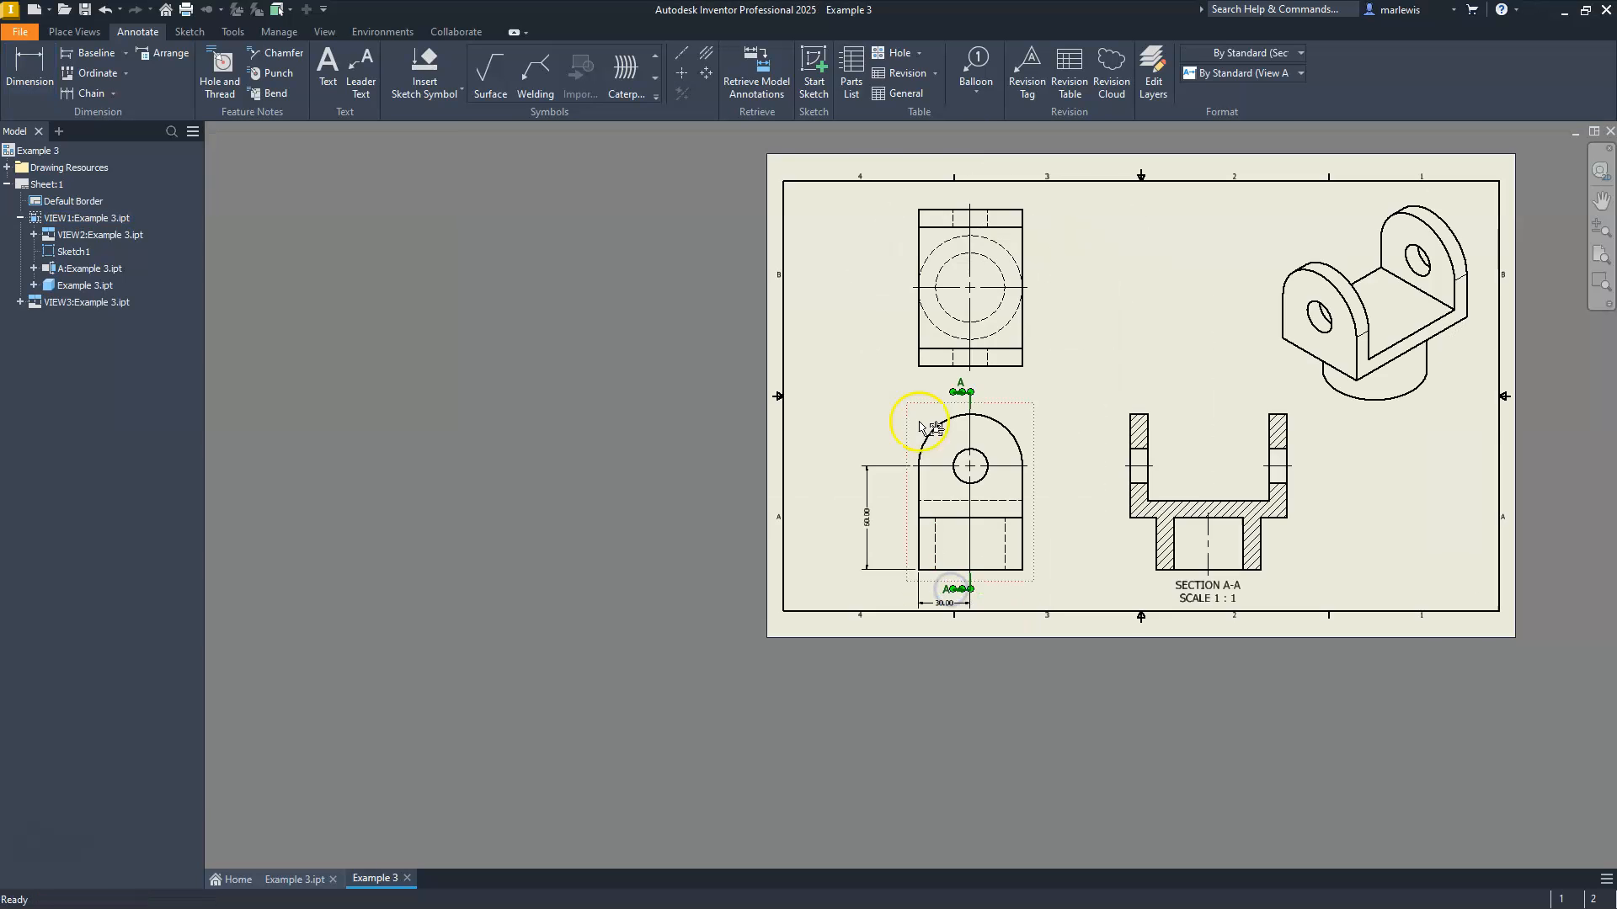
scroll(965, 469, "up", 6)
left_click_drag(1123, 362, 1074, 431)
scroll(1093, 448, "down", 5)
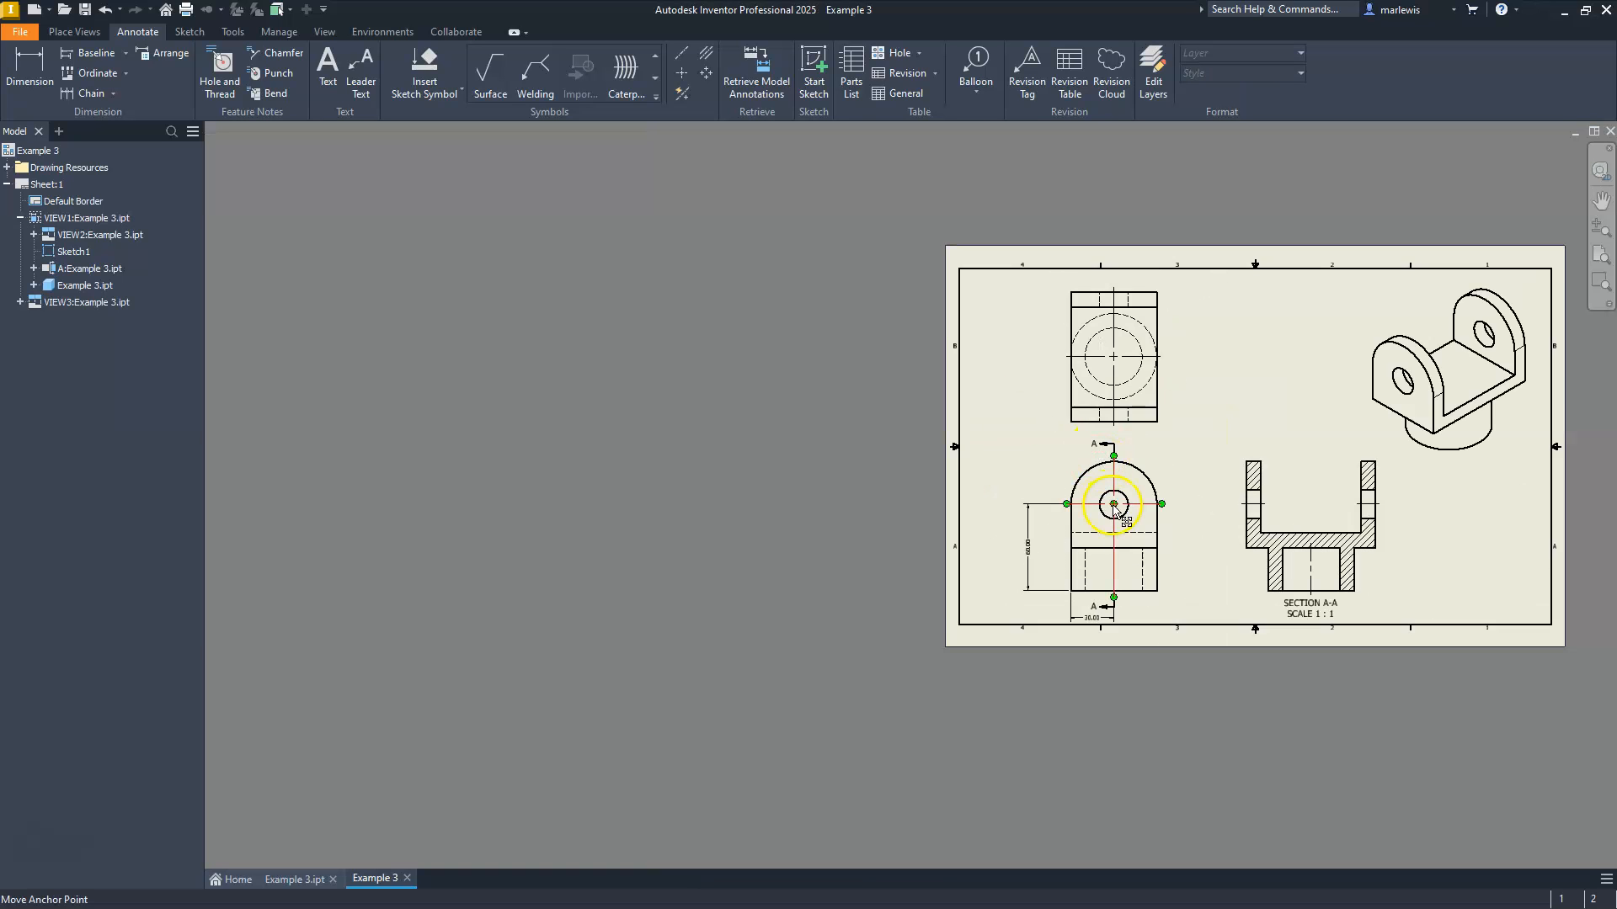
Add a radius dimension to the front view's rounded top and a diameter dimension to its hole.
scroll(1114, 506, "up", 3)
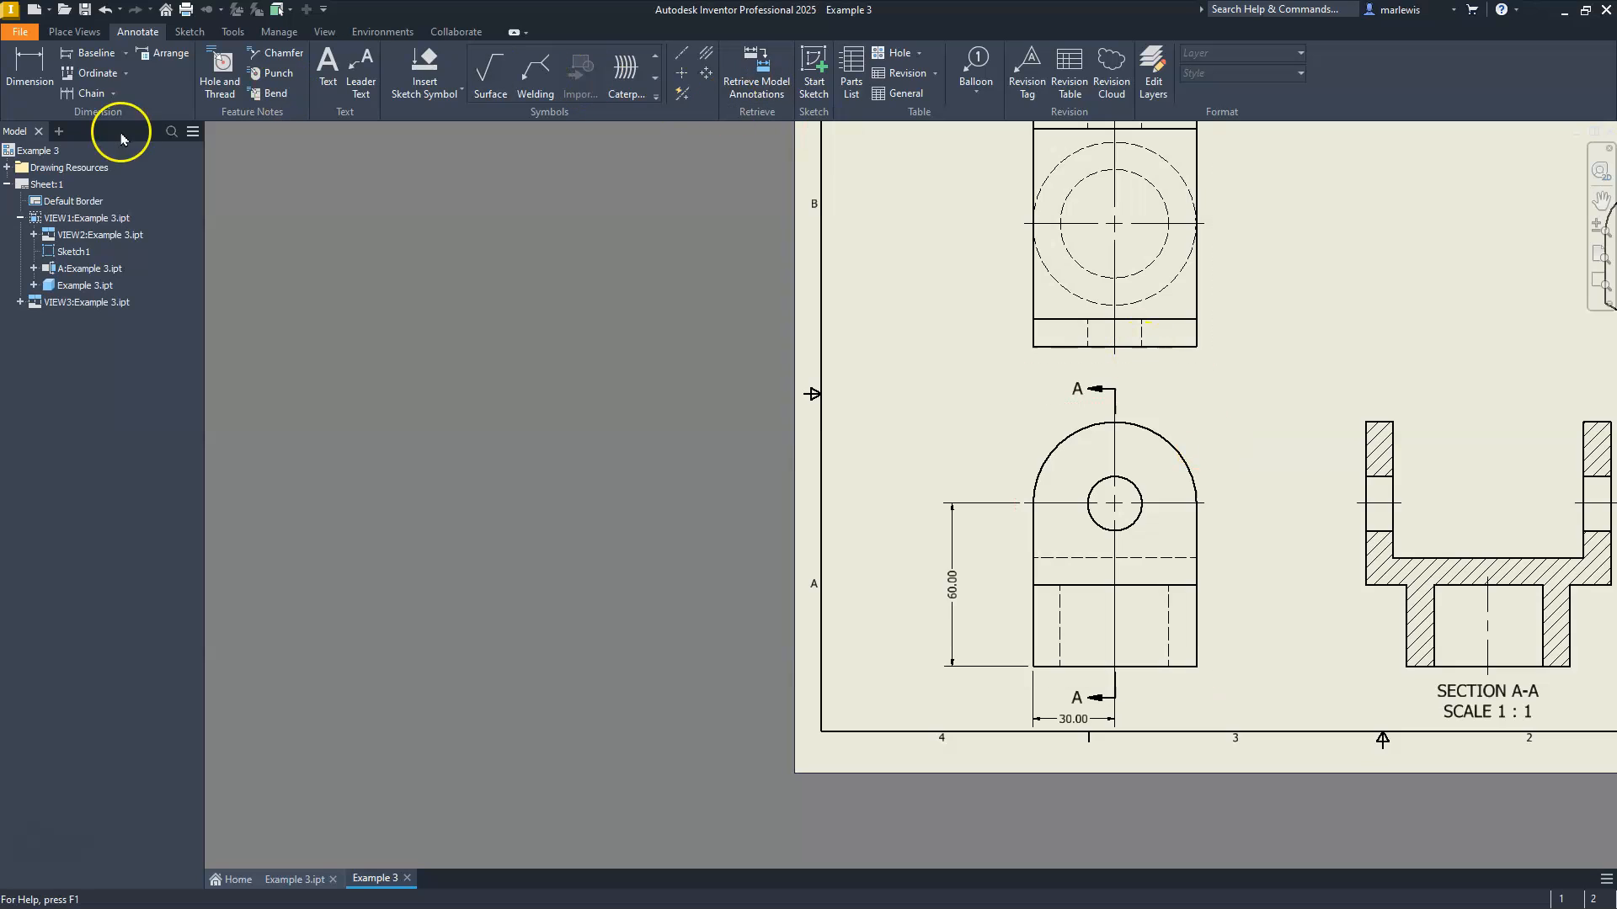
left_click(29, 67)
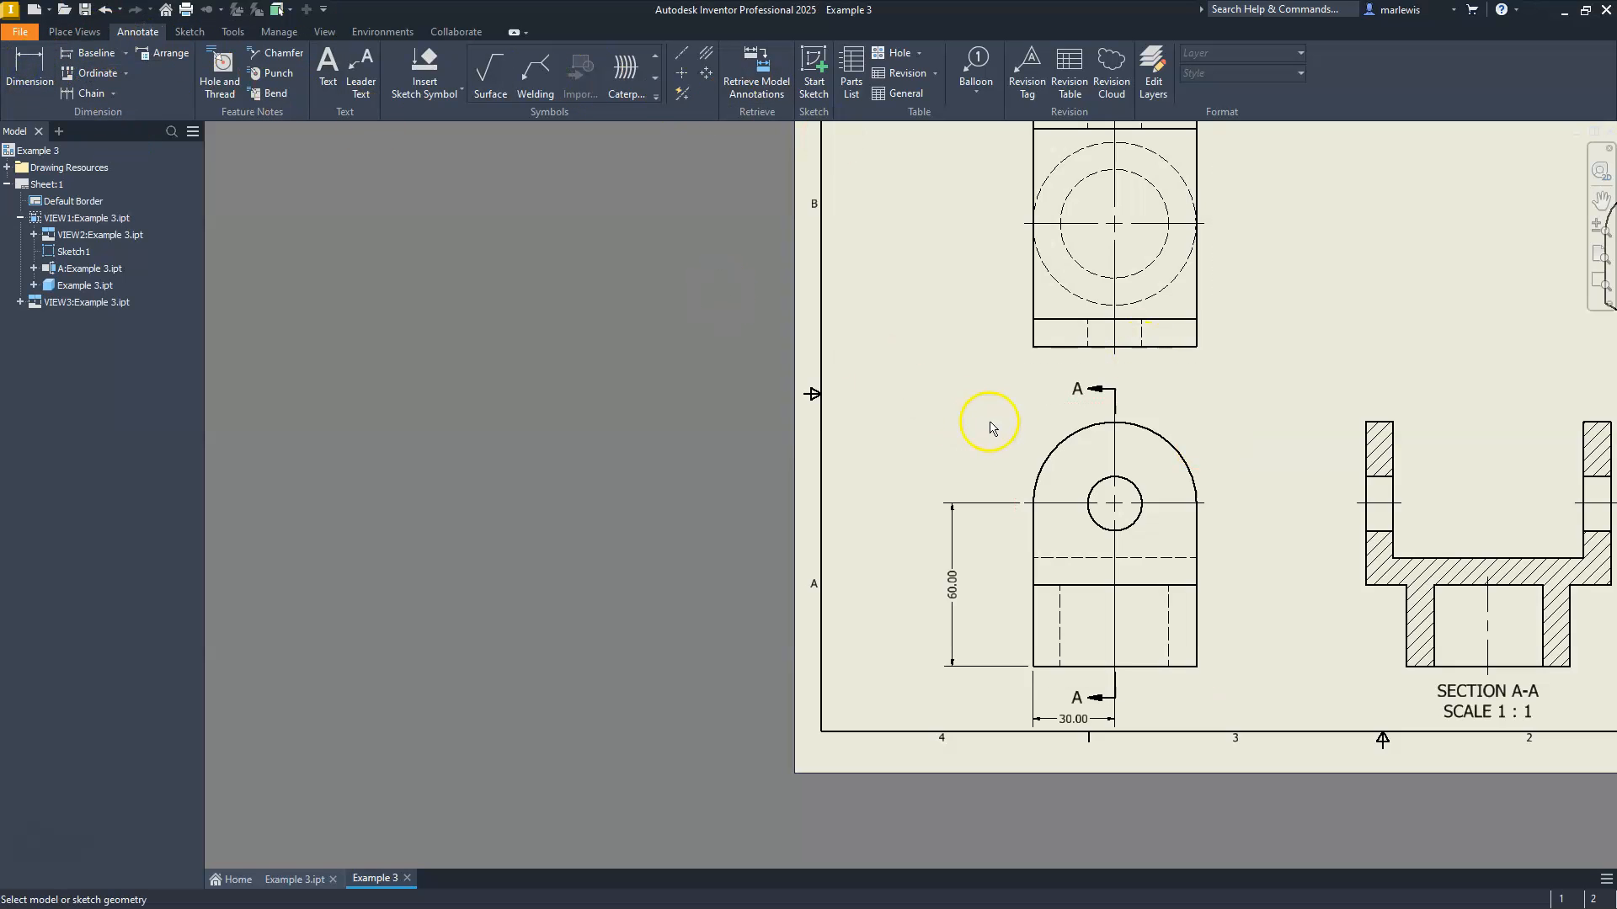
left_click(1065, 438)
left_click(1027, 413)
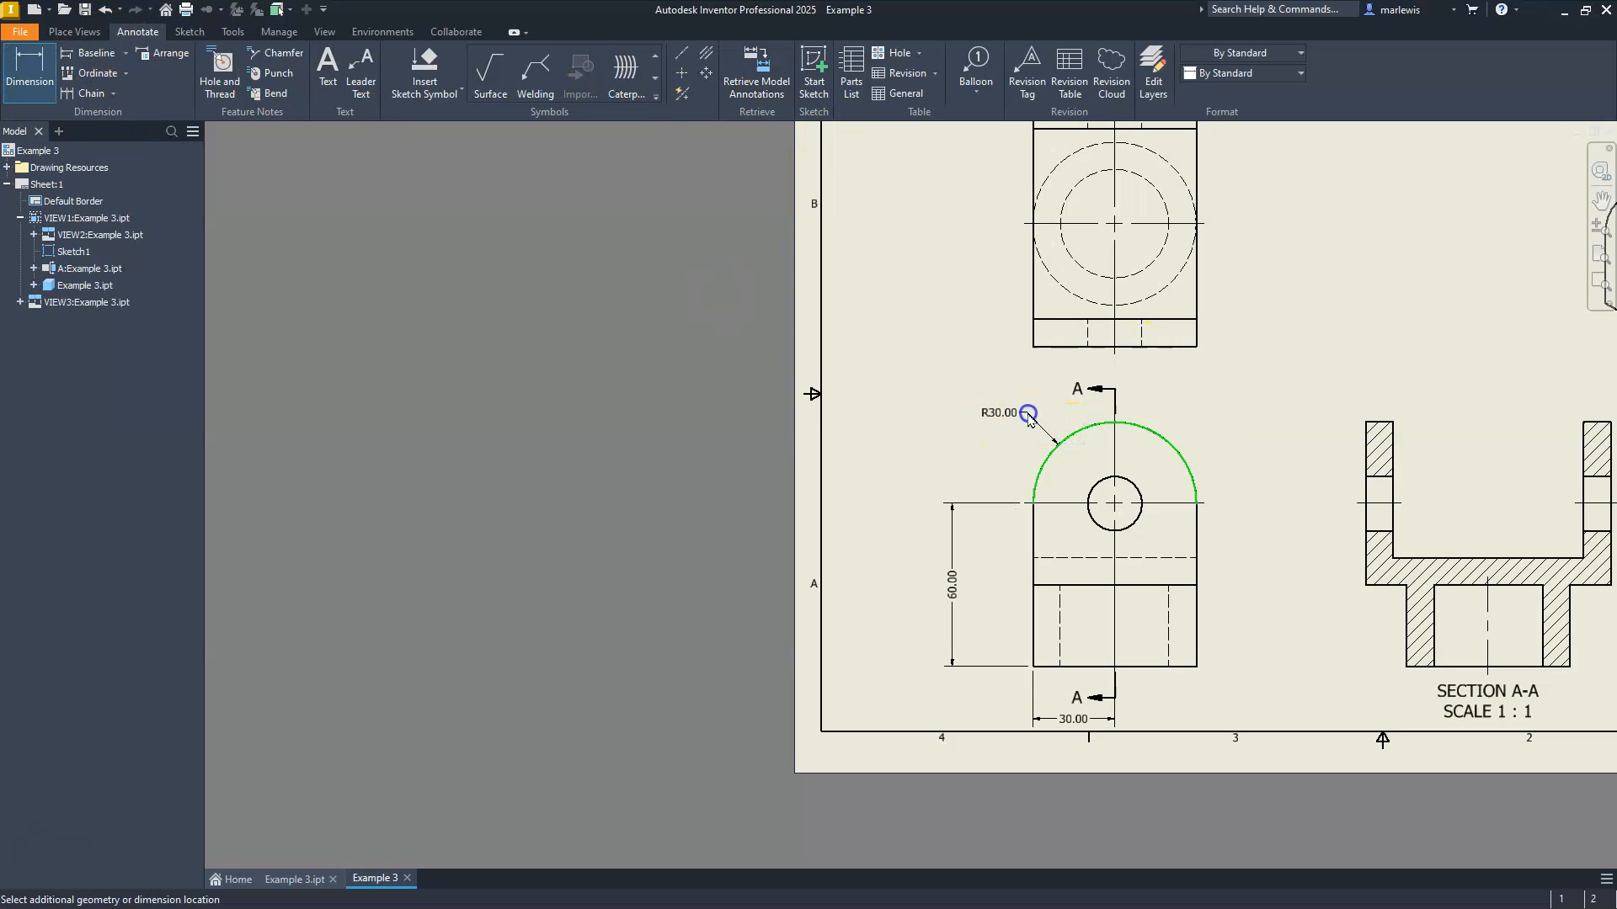
left_click(1142, 497)
left_click(1190, 432)
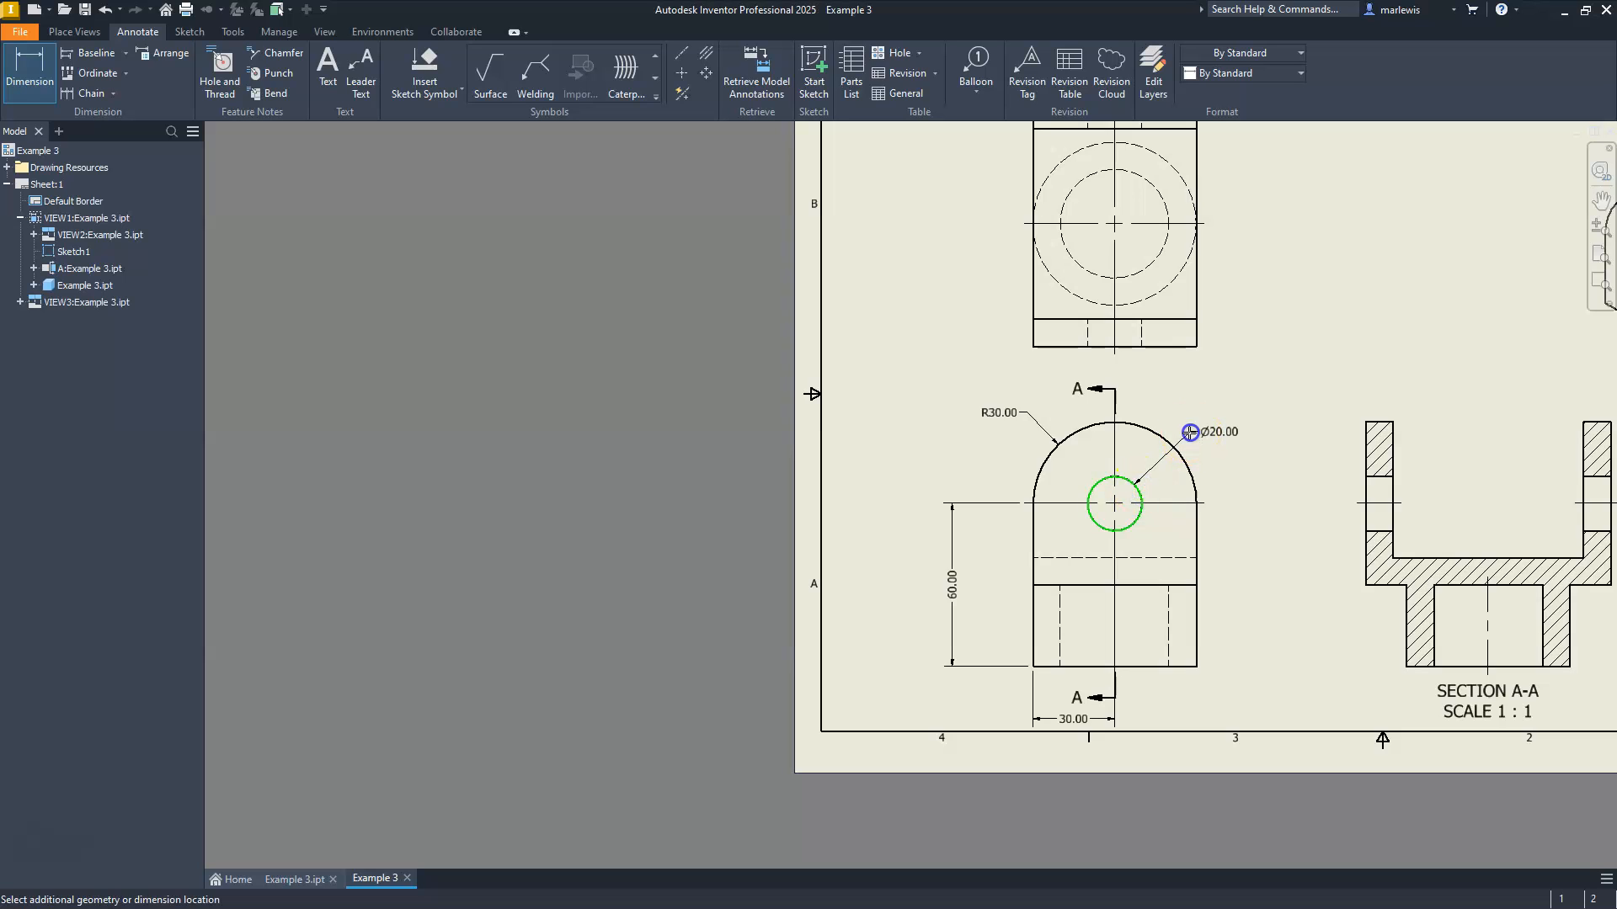
Dimension the overall height of the section view, placing the dimension to the left of the view.
middle_click_drag(1334, 602, 1168, 554)
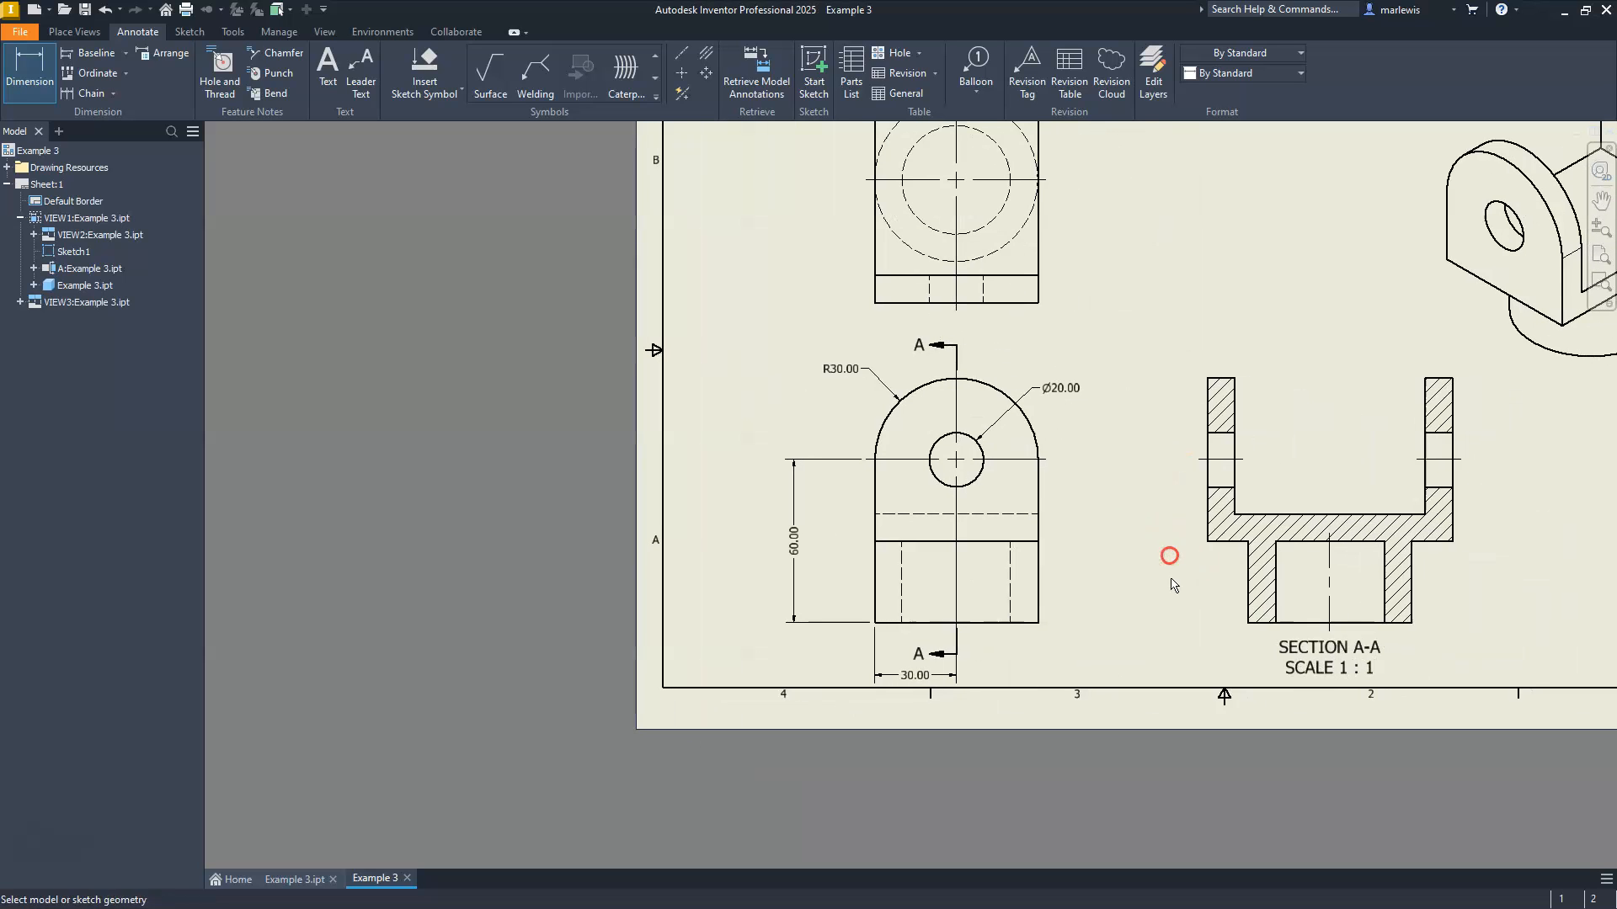
left_click(1248, 623)
left_click(1207, 381)
left_click(1131, 511)
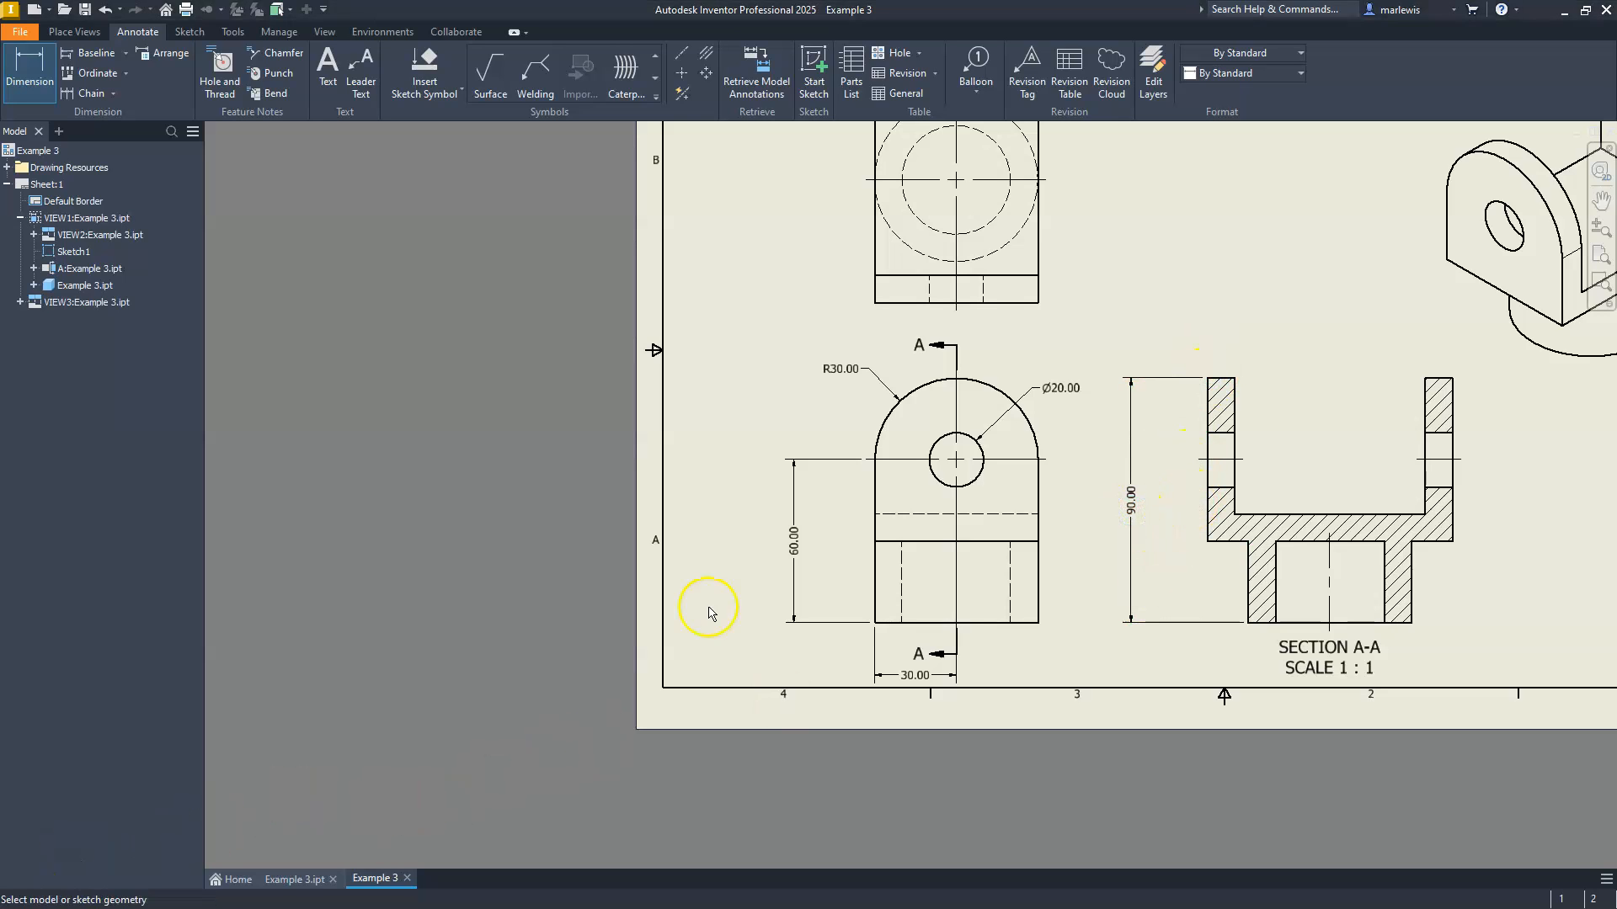
Review the edit settings of the front view's hole-height dimension and accept them unchanged.
right_click(795, 567)
double_click(796, 567)
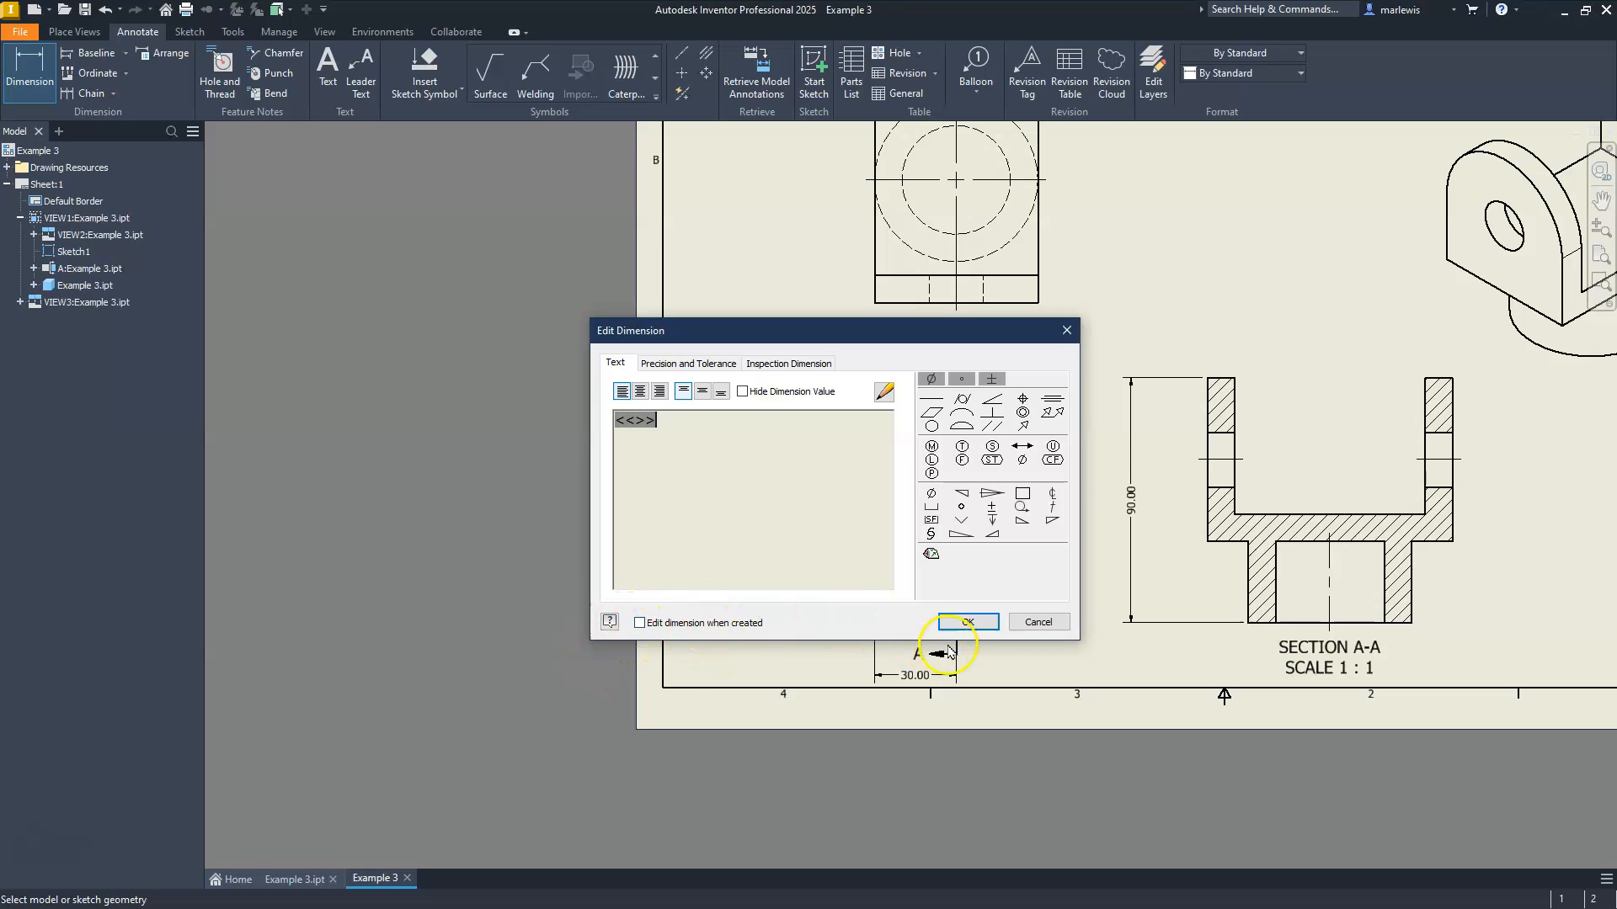
left_click(965, 628)
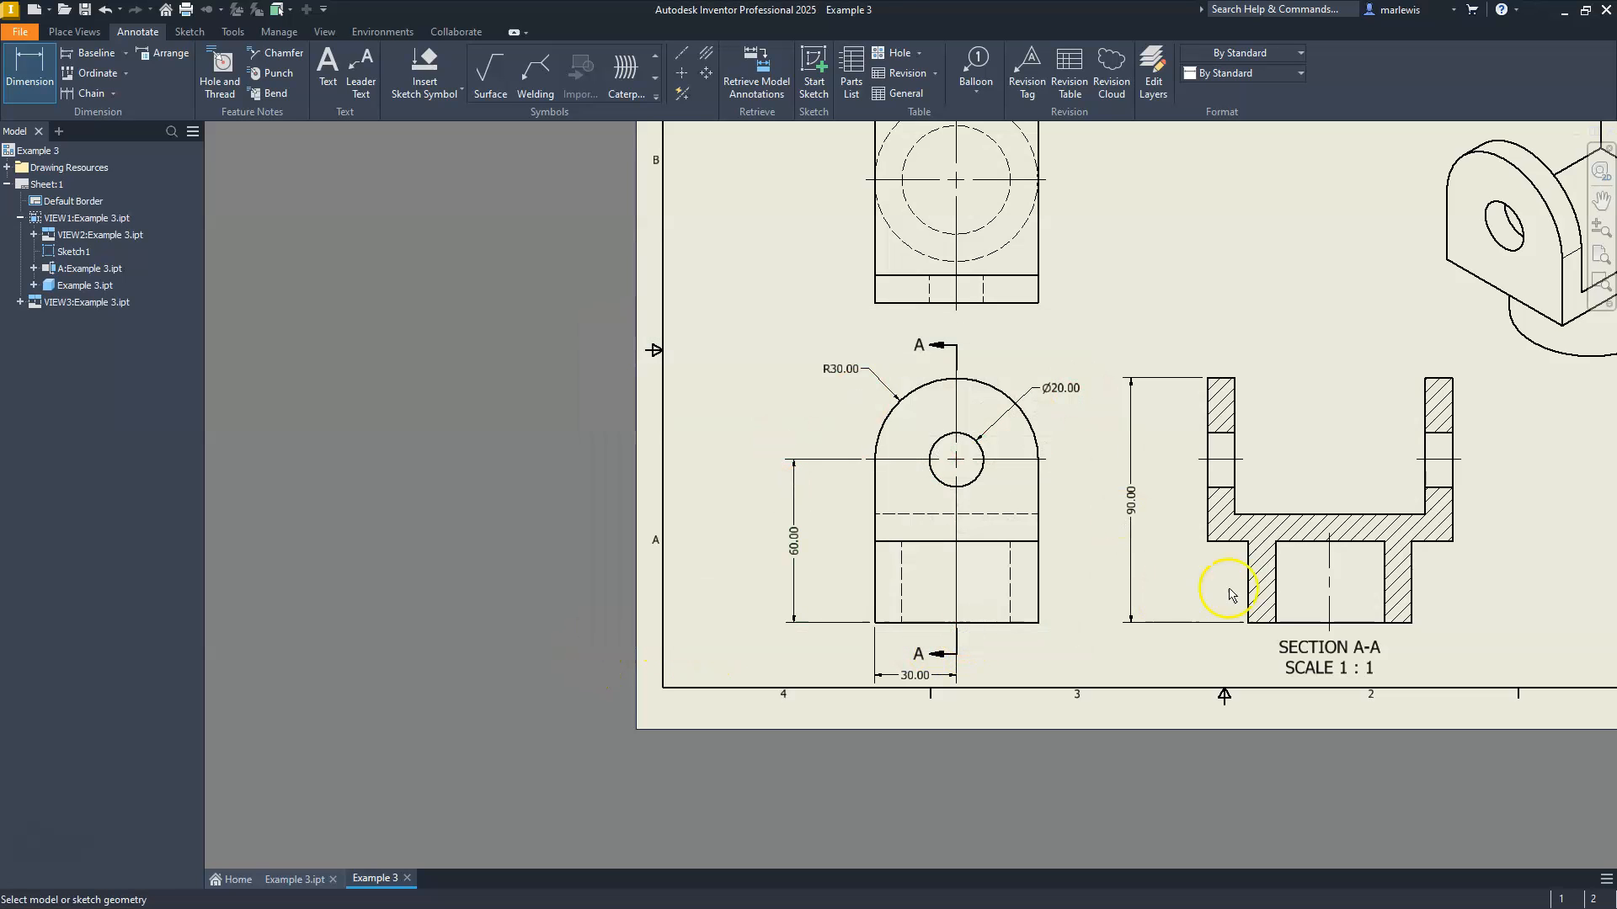
Dimension the U-shaped portion's height and its base plate thickness to the right of the section view.
middle_click_drag(1376, 566, 1221, 557)
middle_click_drag(1119, 513, 1074, 511)
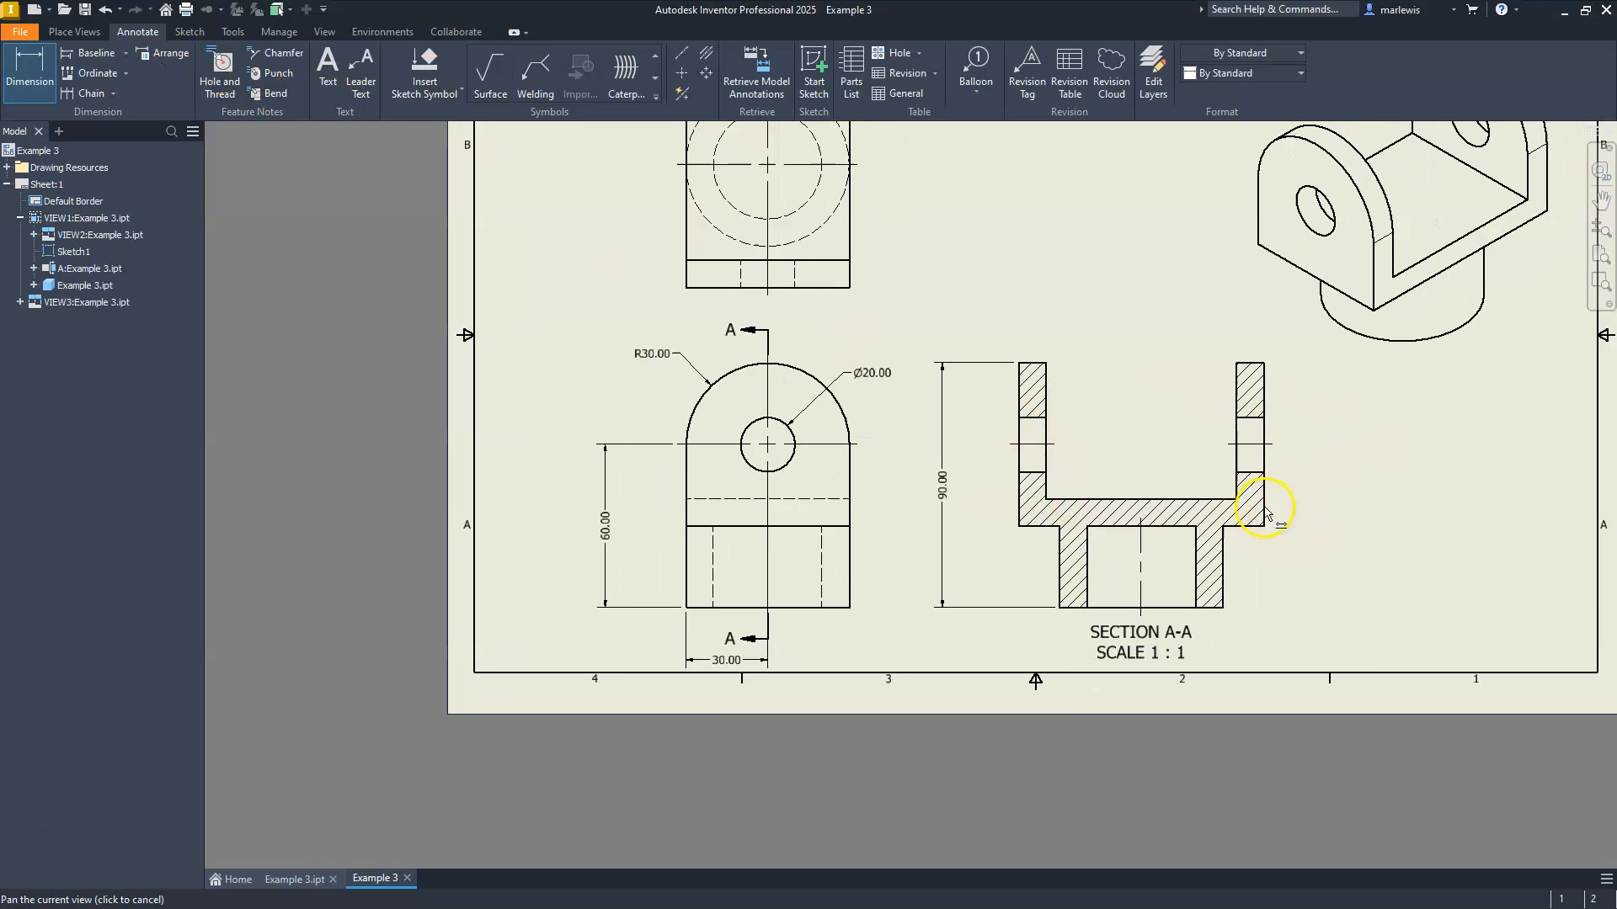
scroll(1263, 505, "up", 3)
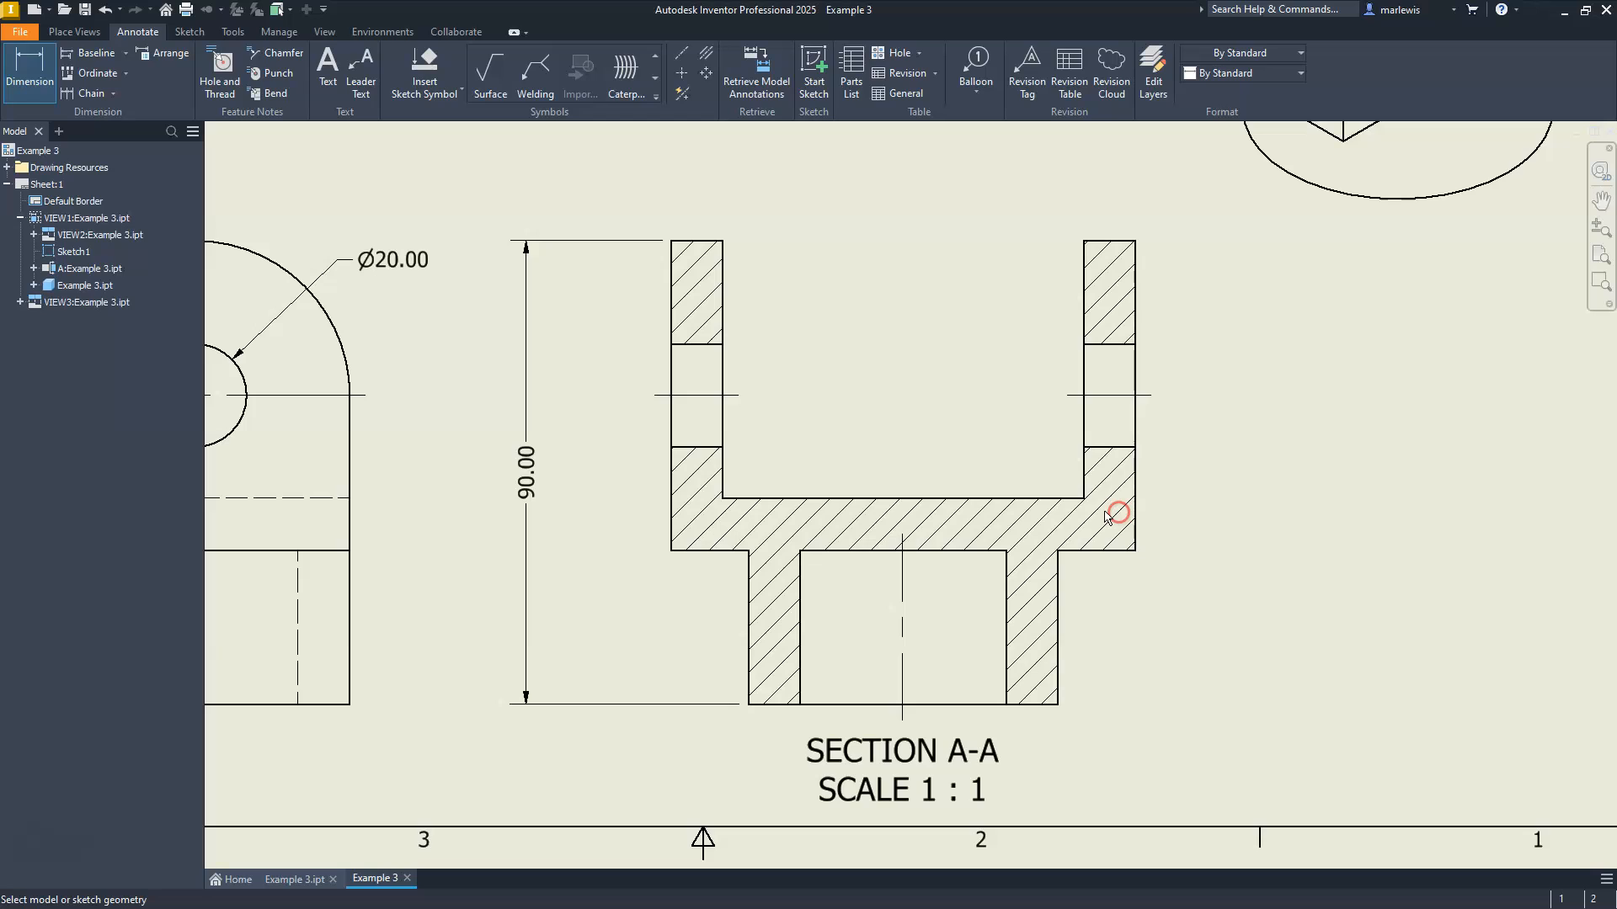
left_click(1129, 552)
left_click(1120, 239)
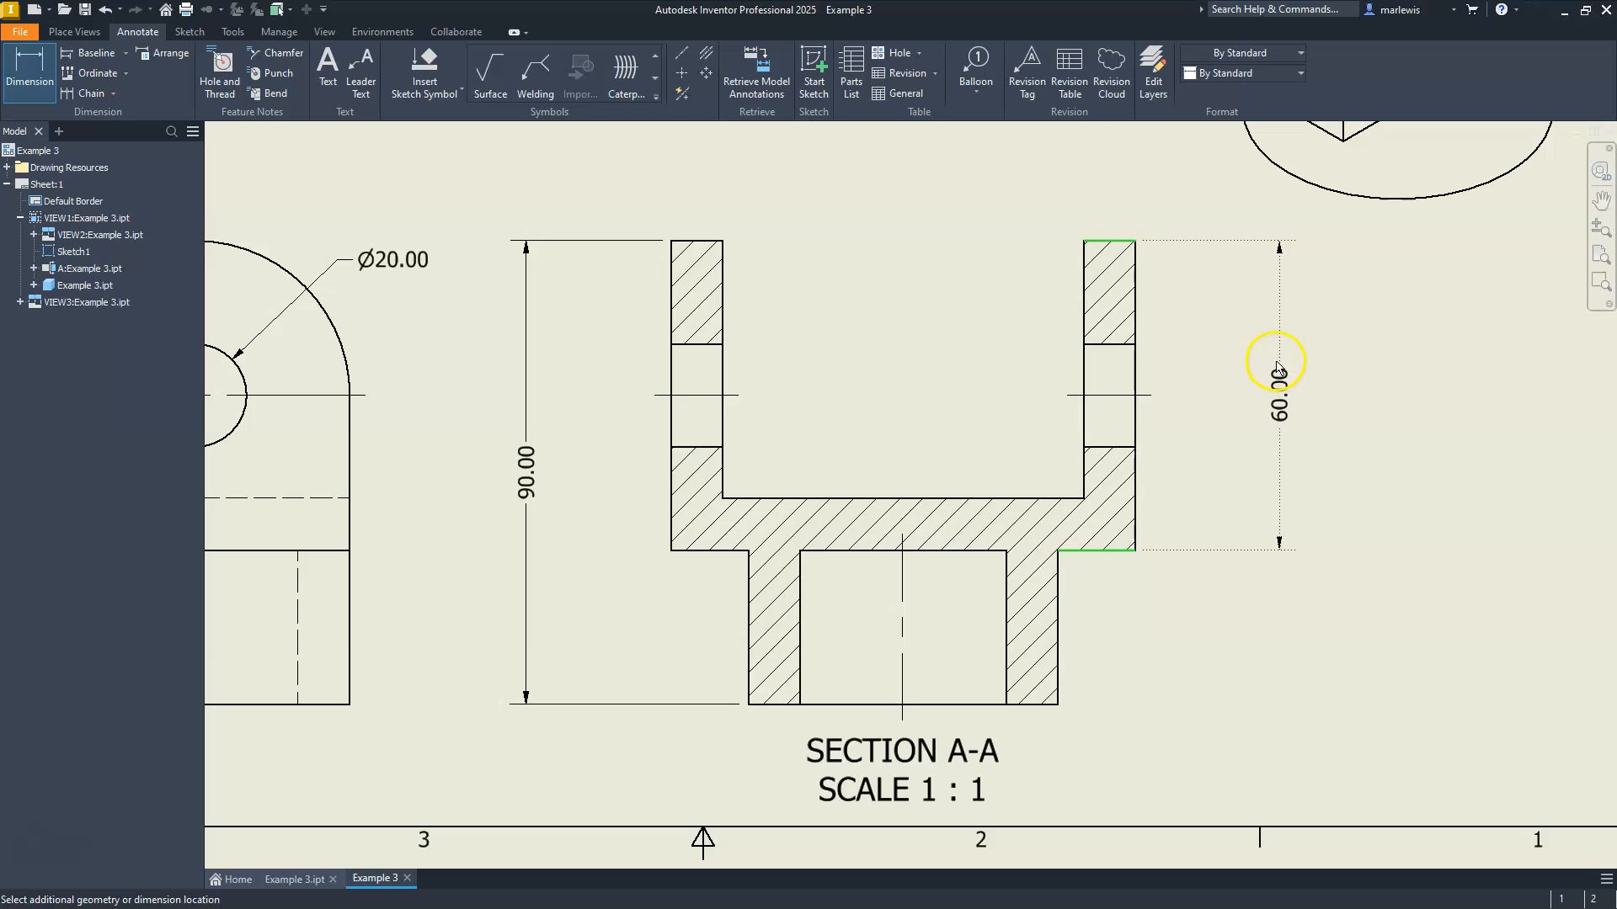
left_click(1309, 368)
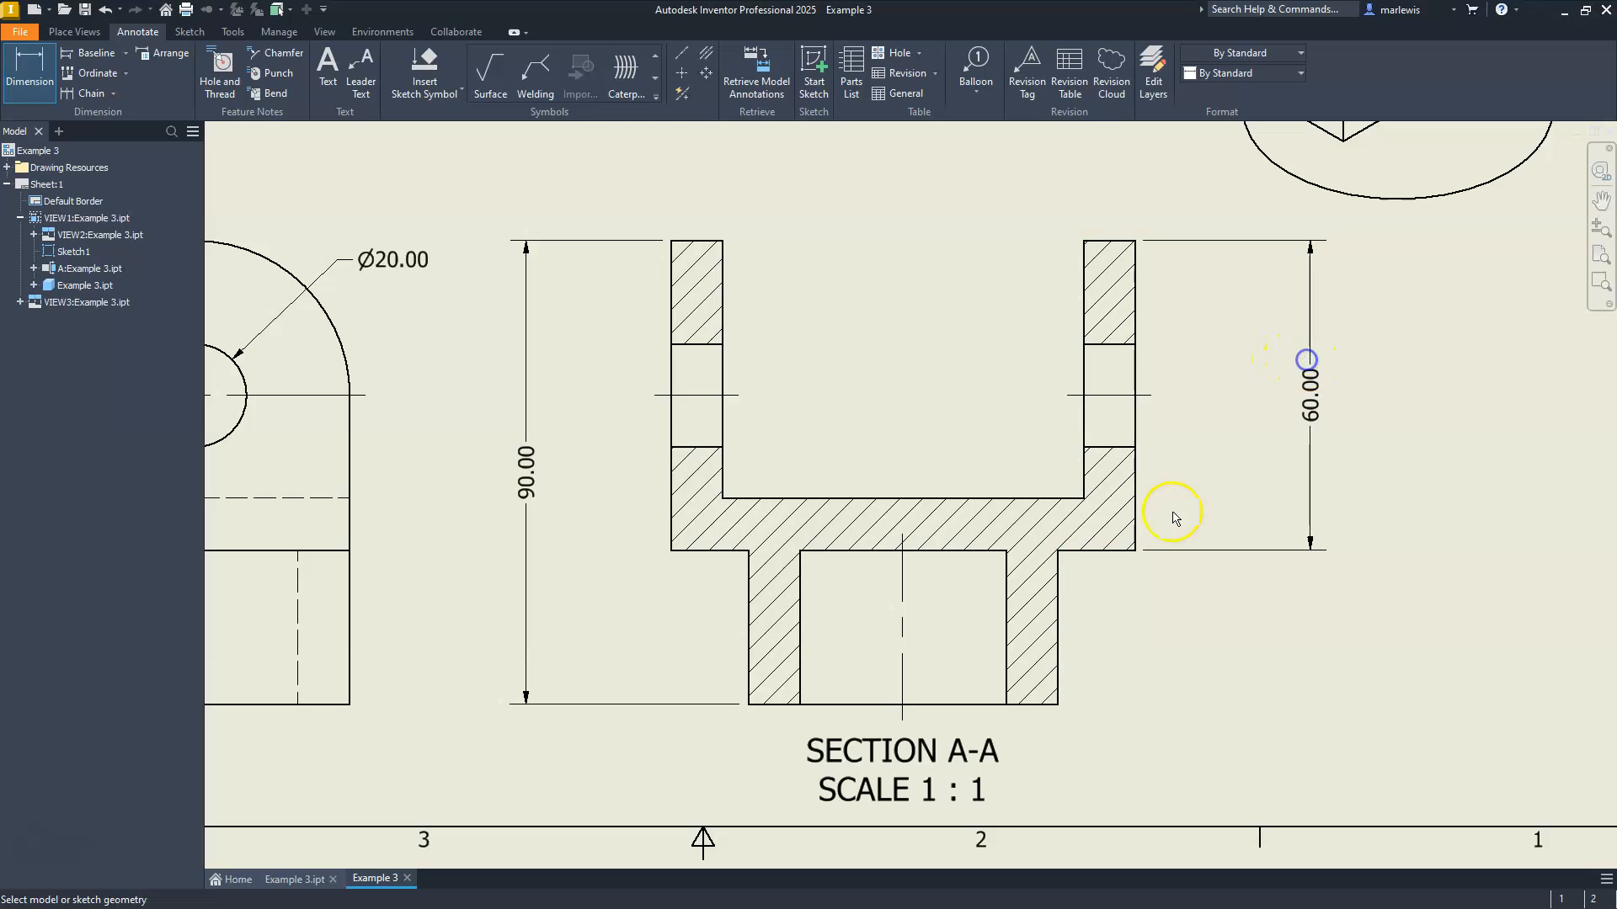
left_click(1069, 502)
left_click(1094, 551)
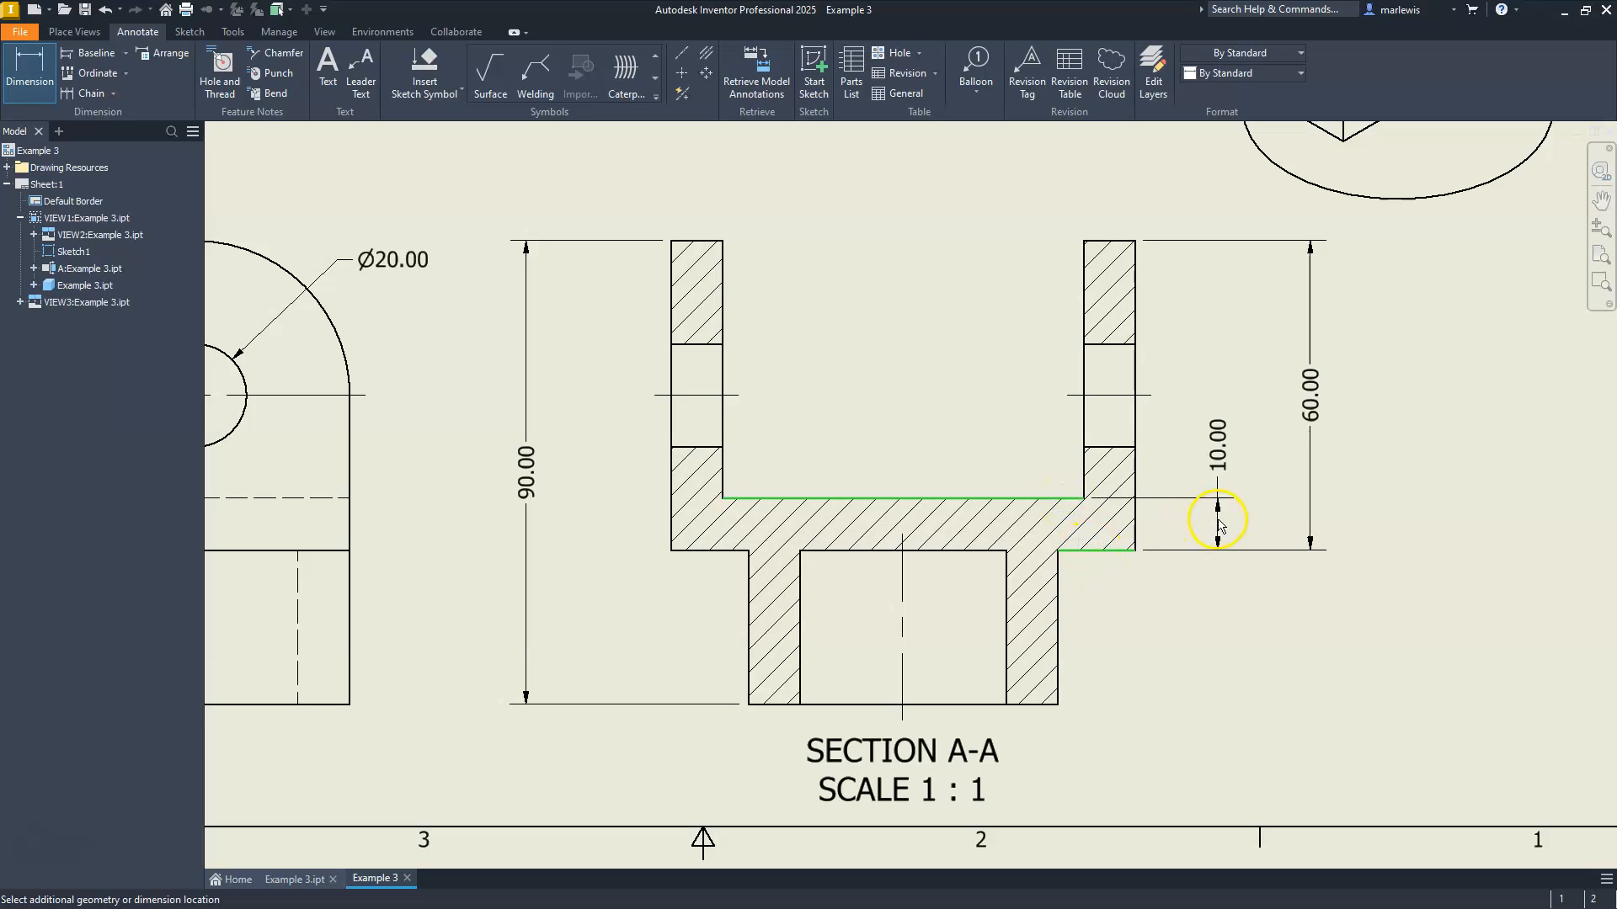
left_click(1217, 524)
Dimension the distance from the section view's left outer edge to the bore centreline, placing it above the view.
scroll(1218, 524, "up", 5)
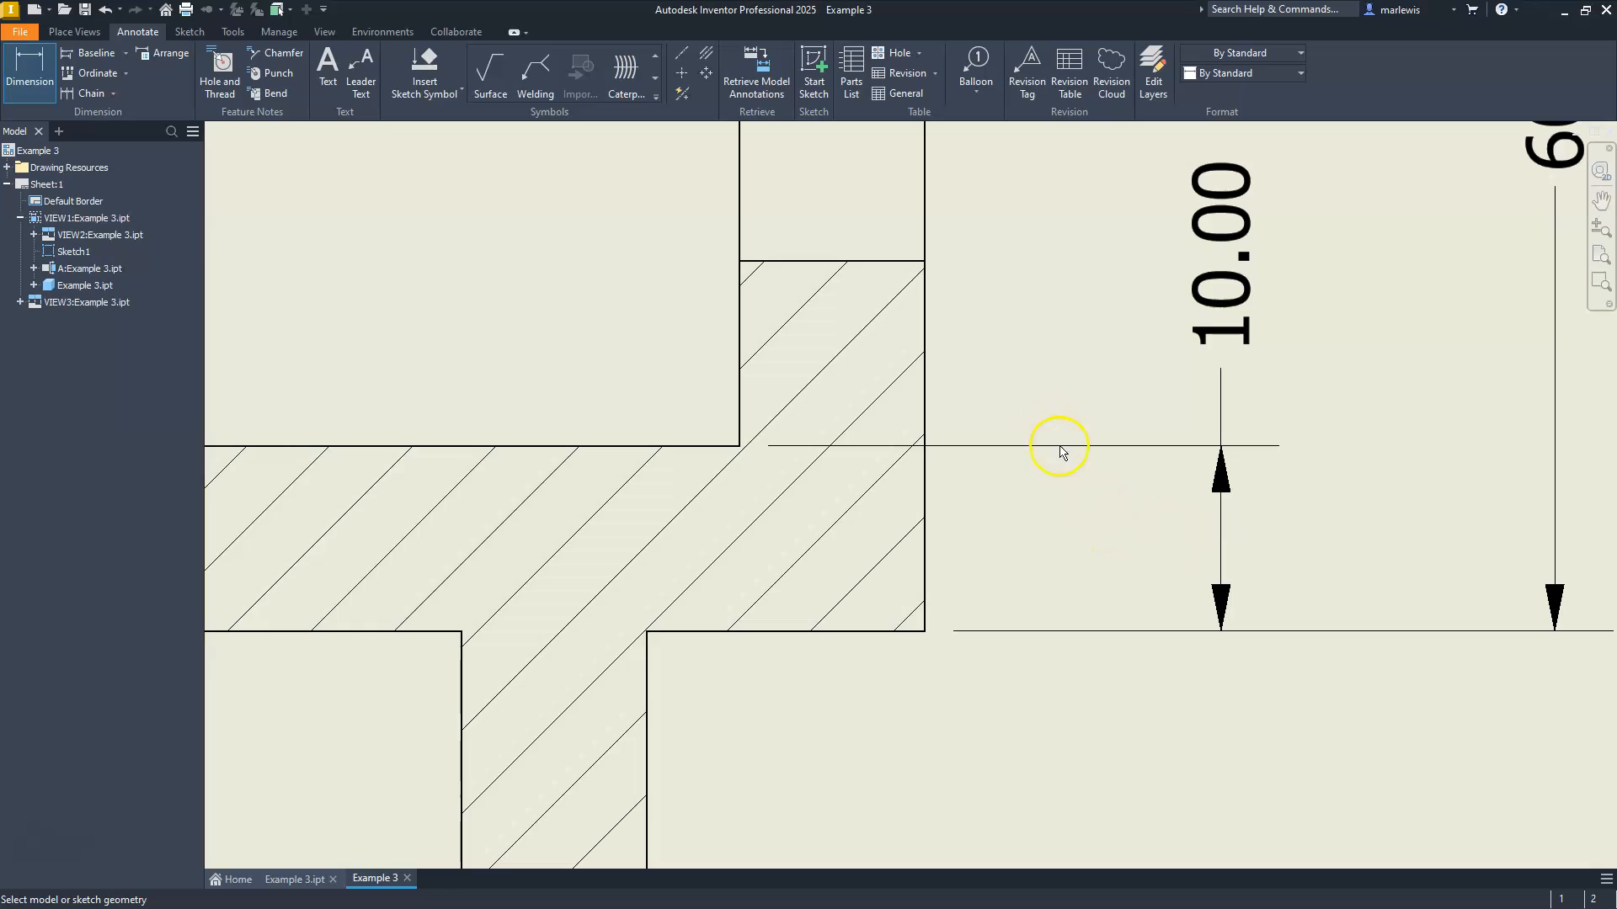
scroll(1060, 452, "down", 5)
scroll(901, 388, "up", 2)
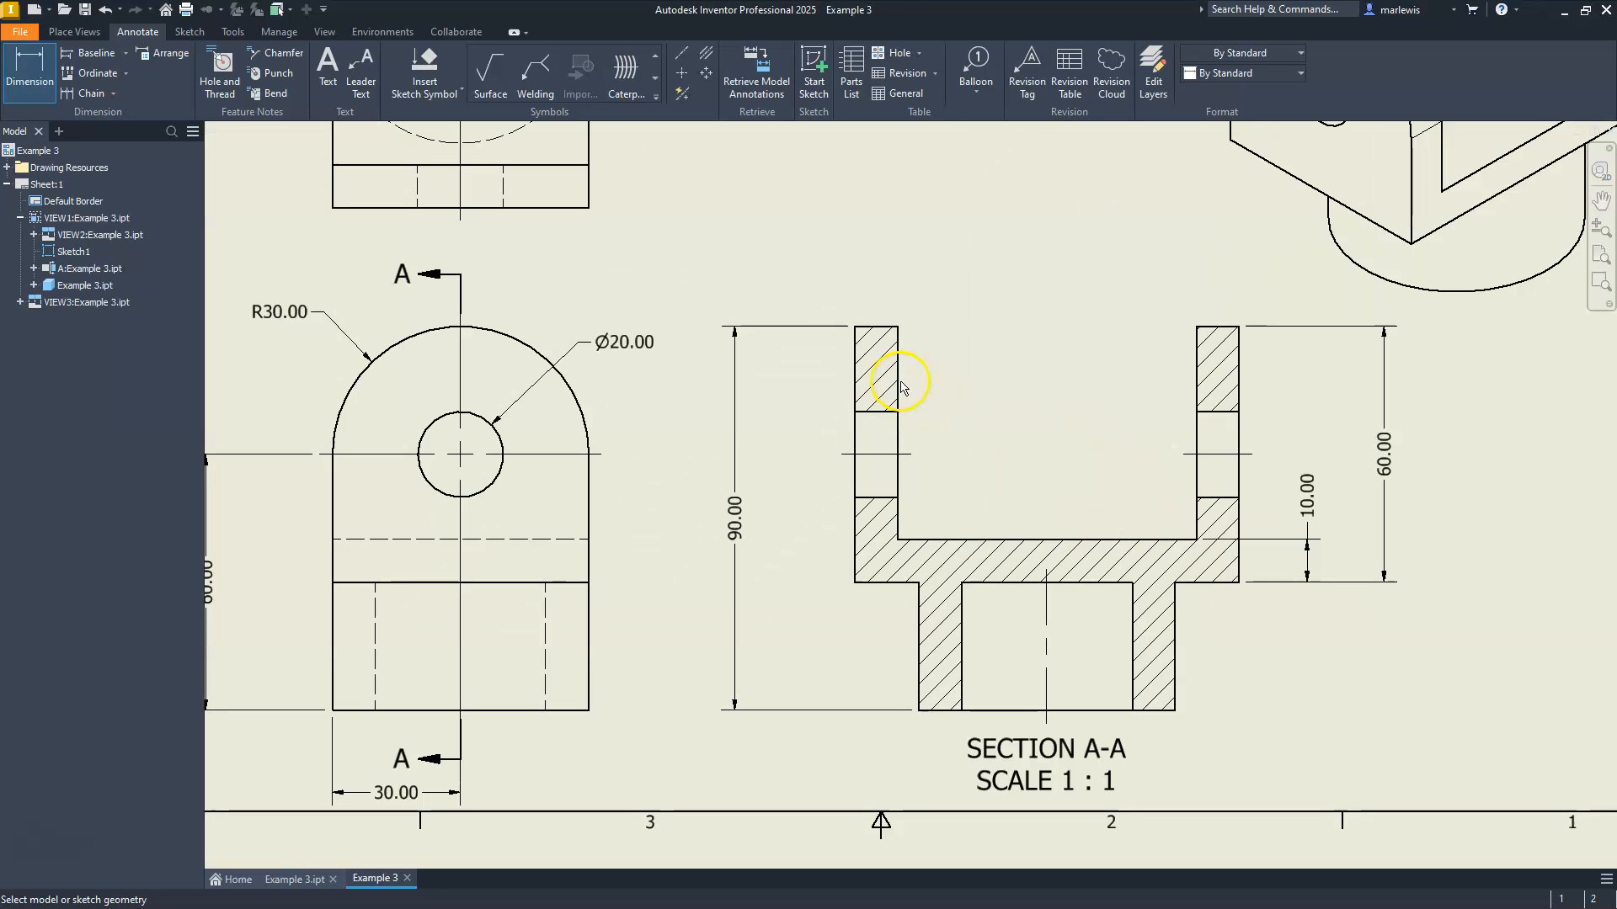
left_click(856, 360)
left_click(1051, 618)
left_click(969, 257)
Dimension the overall height of the top view, placing the dimension to the left of the view.
key("F2")
left_click_drag(932, 317, 1265, 603)
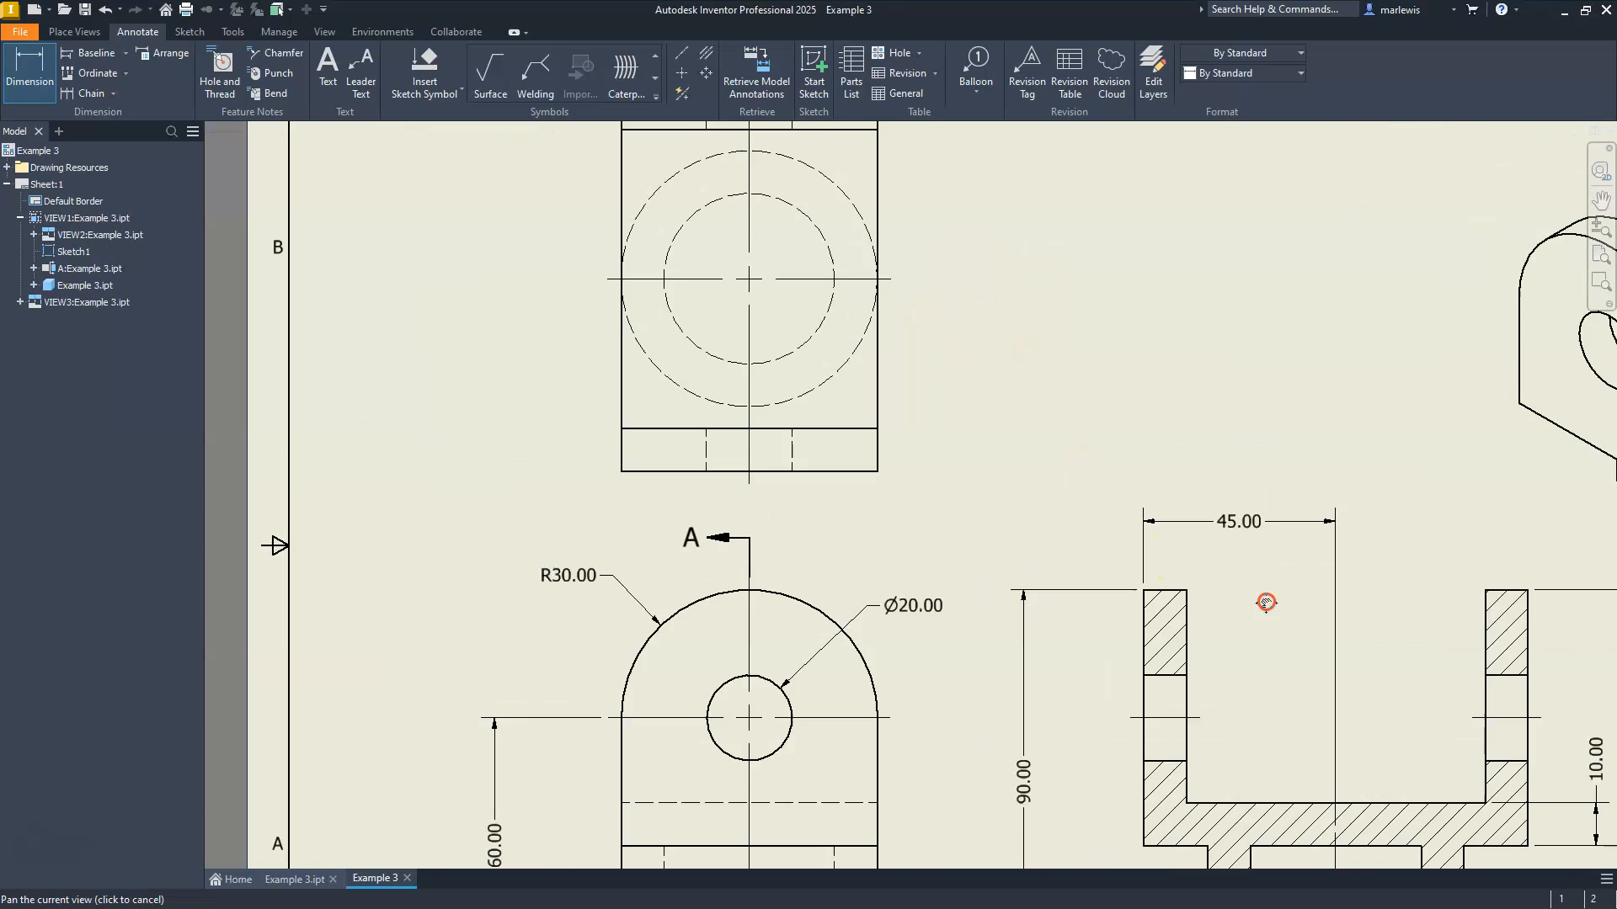
left_click_drag(632, 390, 891, 546)
left_click(950, 276)
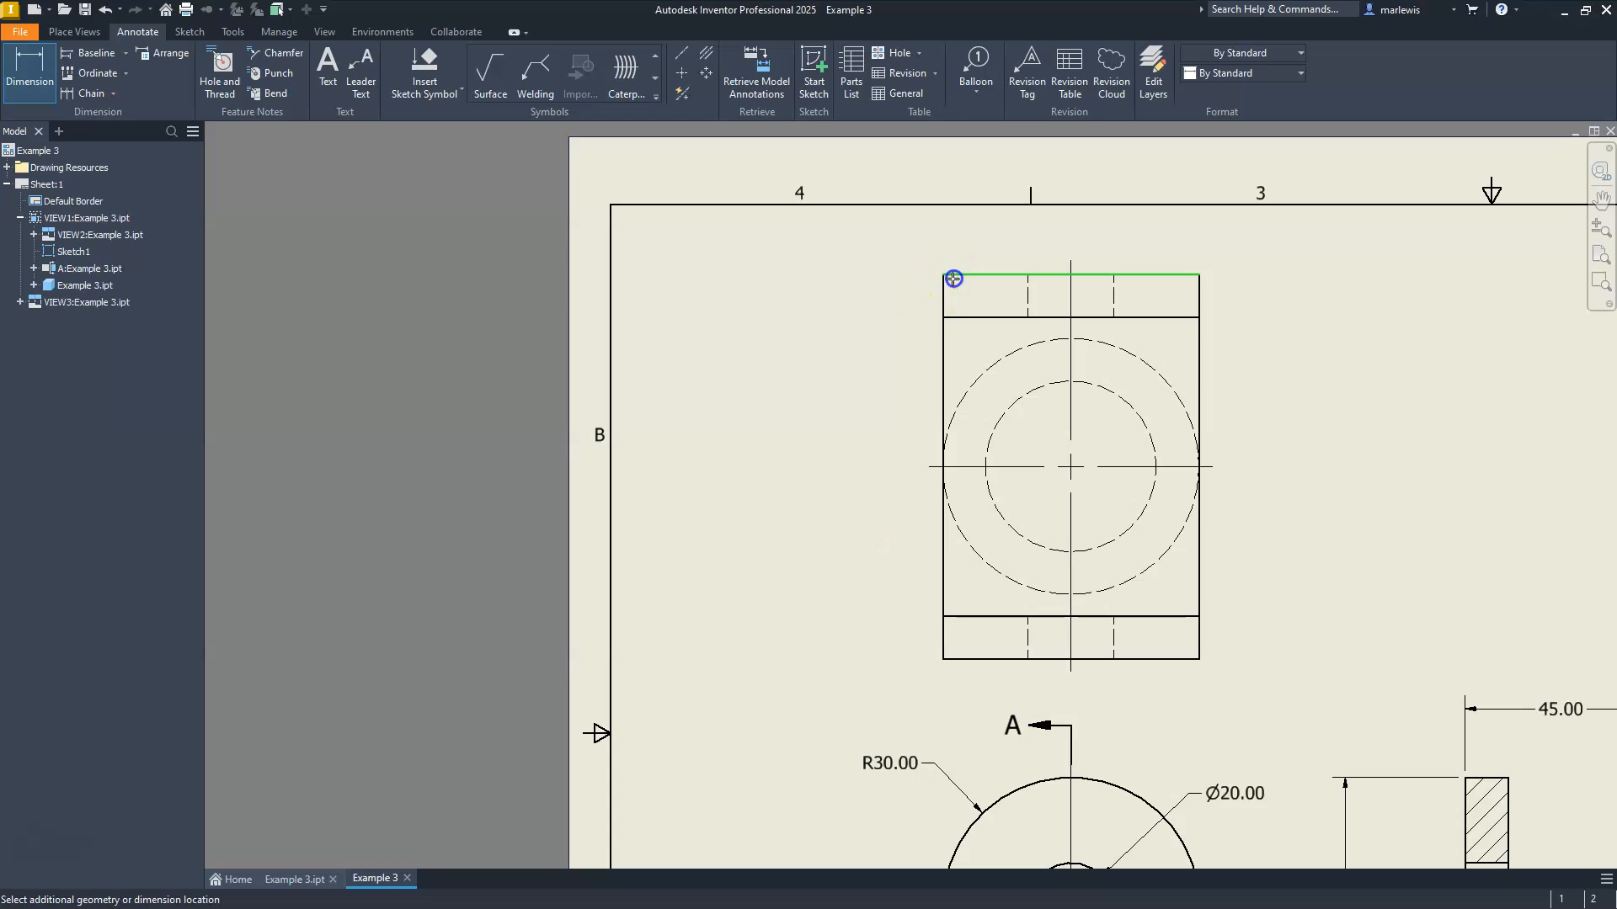
left_click(954, 659)
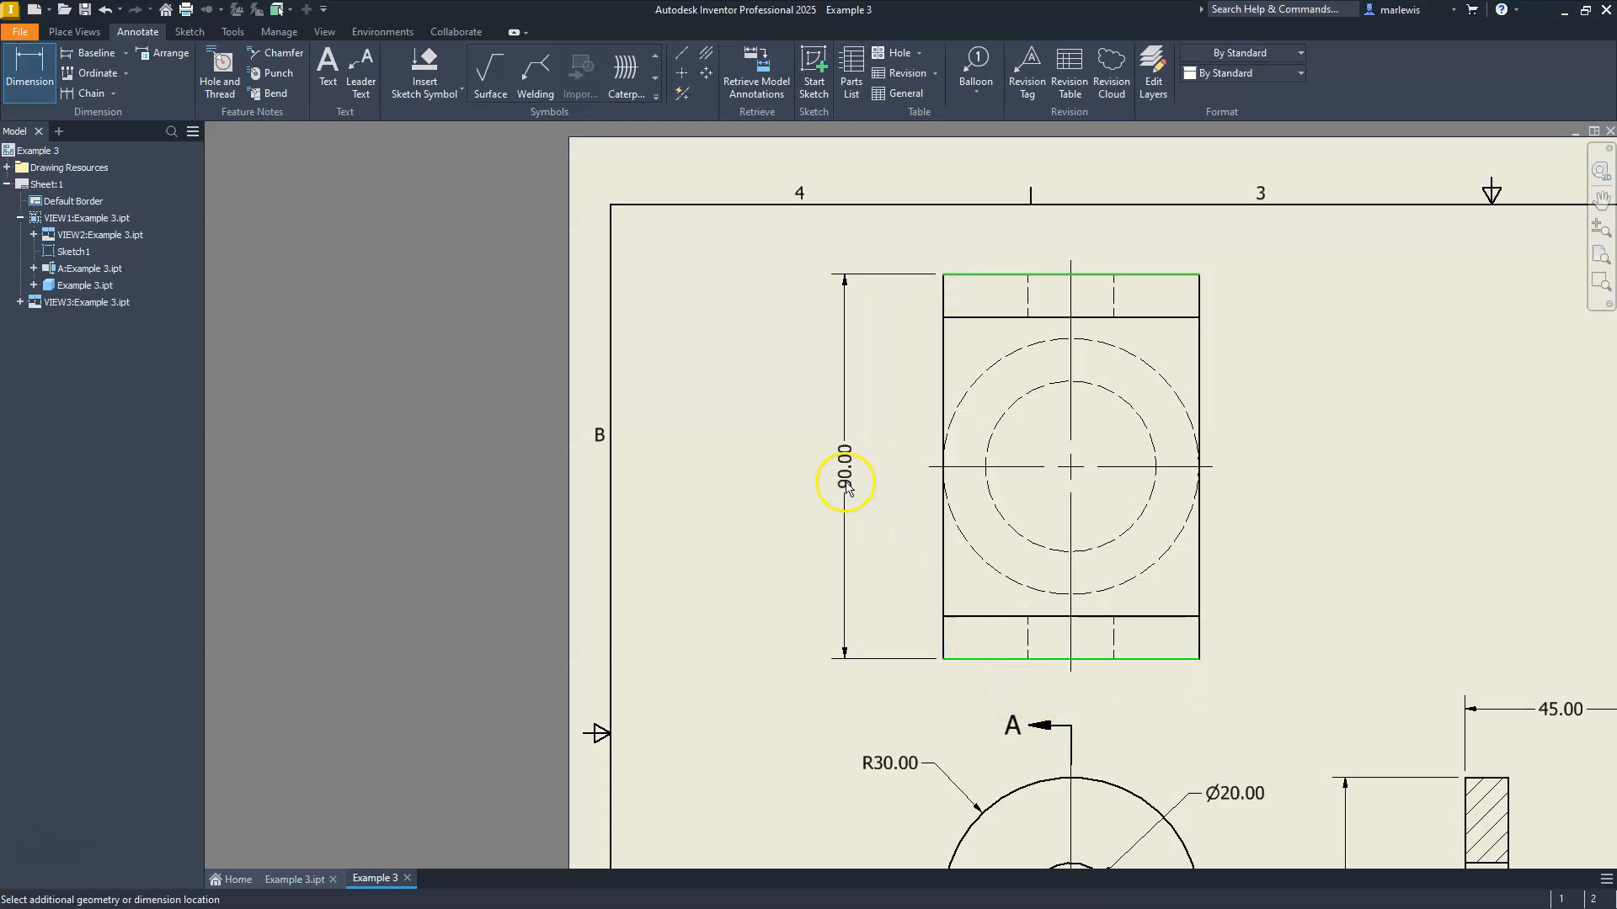
left_click(828, 489)
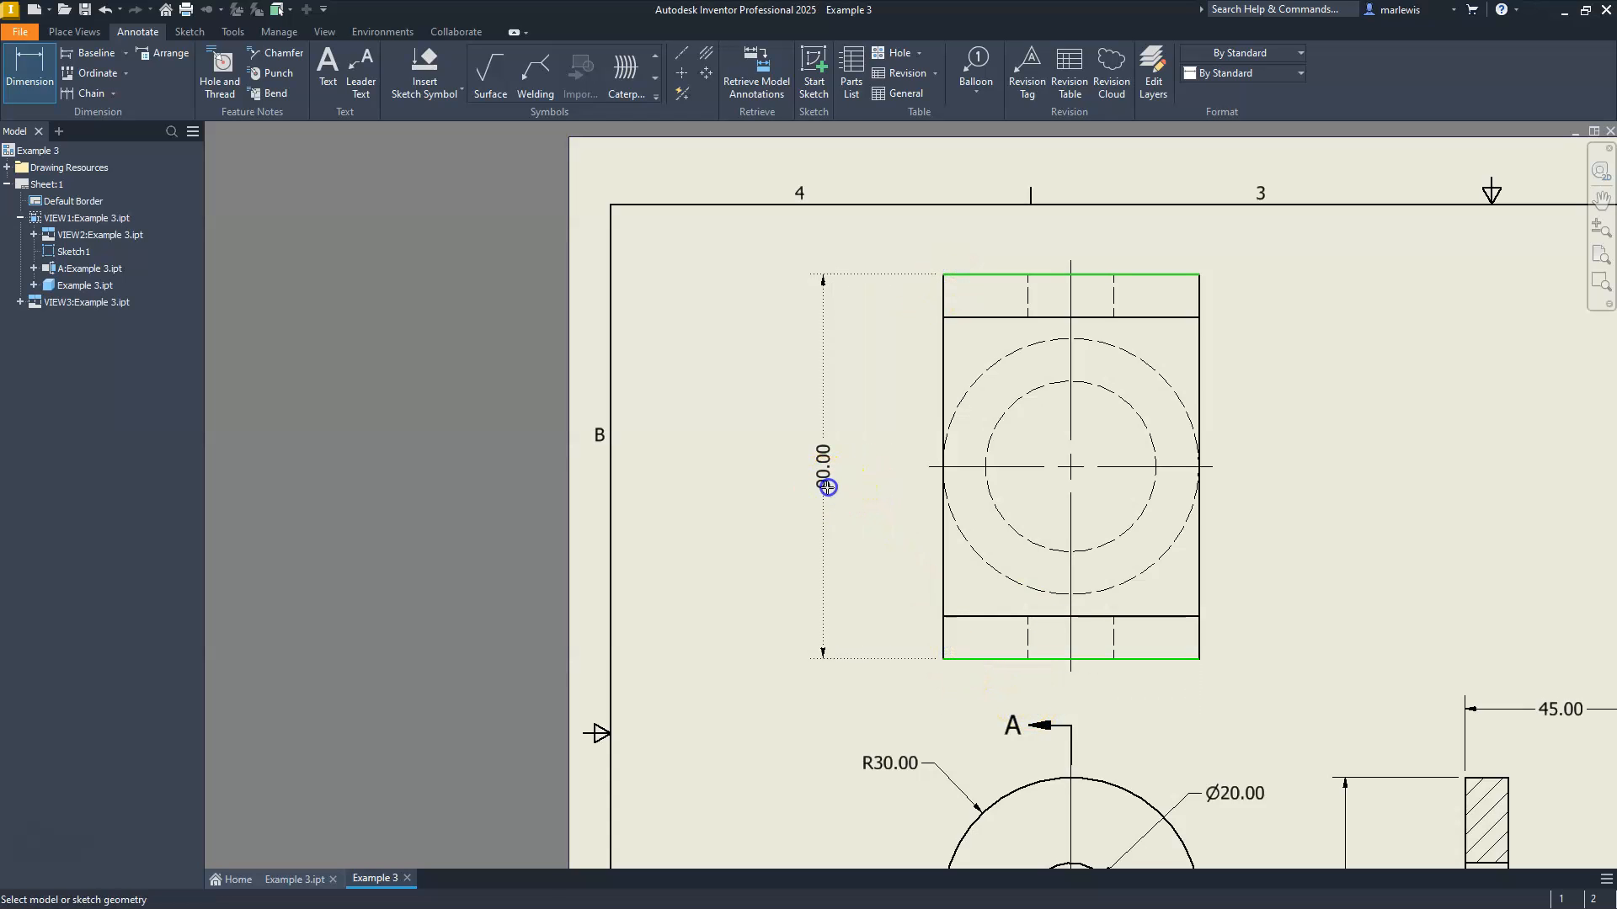
Dimension the gap between the two upright flanges in the top view, between the view and its overall height dimension.
left_click(977, 318)
left_click(975, 618)
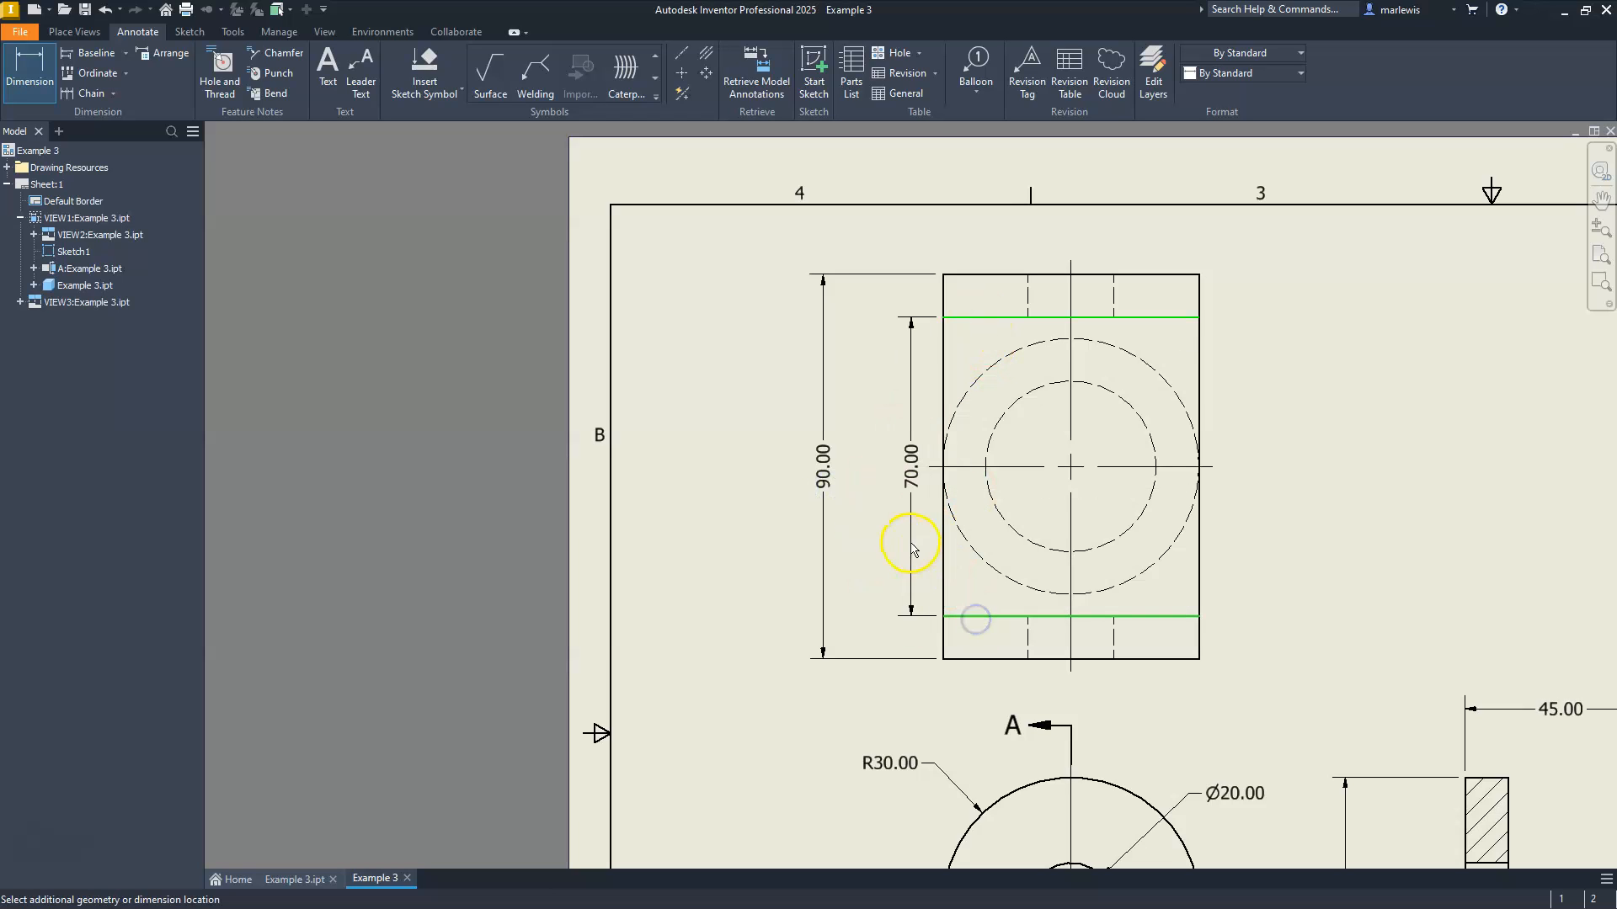
left_click(879, 539)
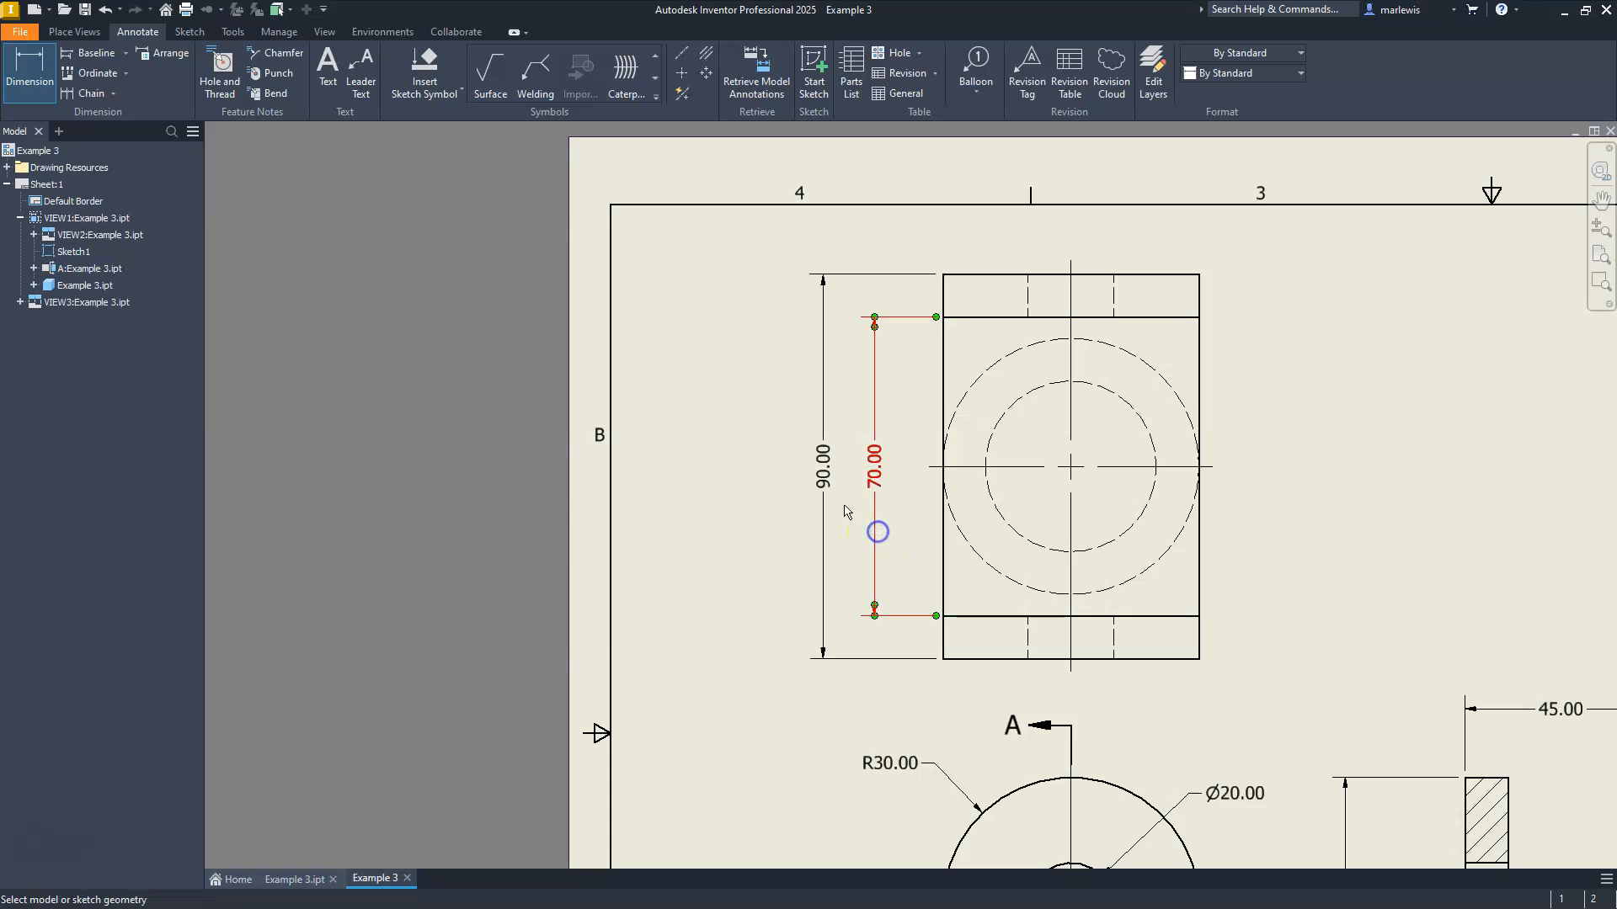
Dimension the lower flange's thickness in the top view, in line with the flange gap dimension.
middle_click_drag(893, 589, 864, 453)
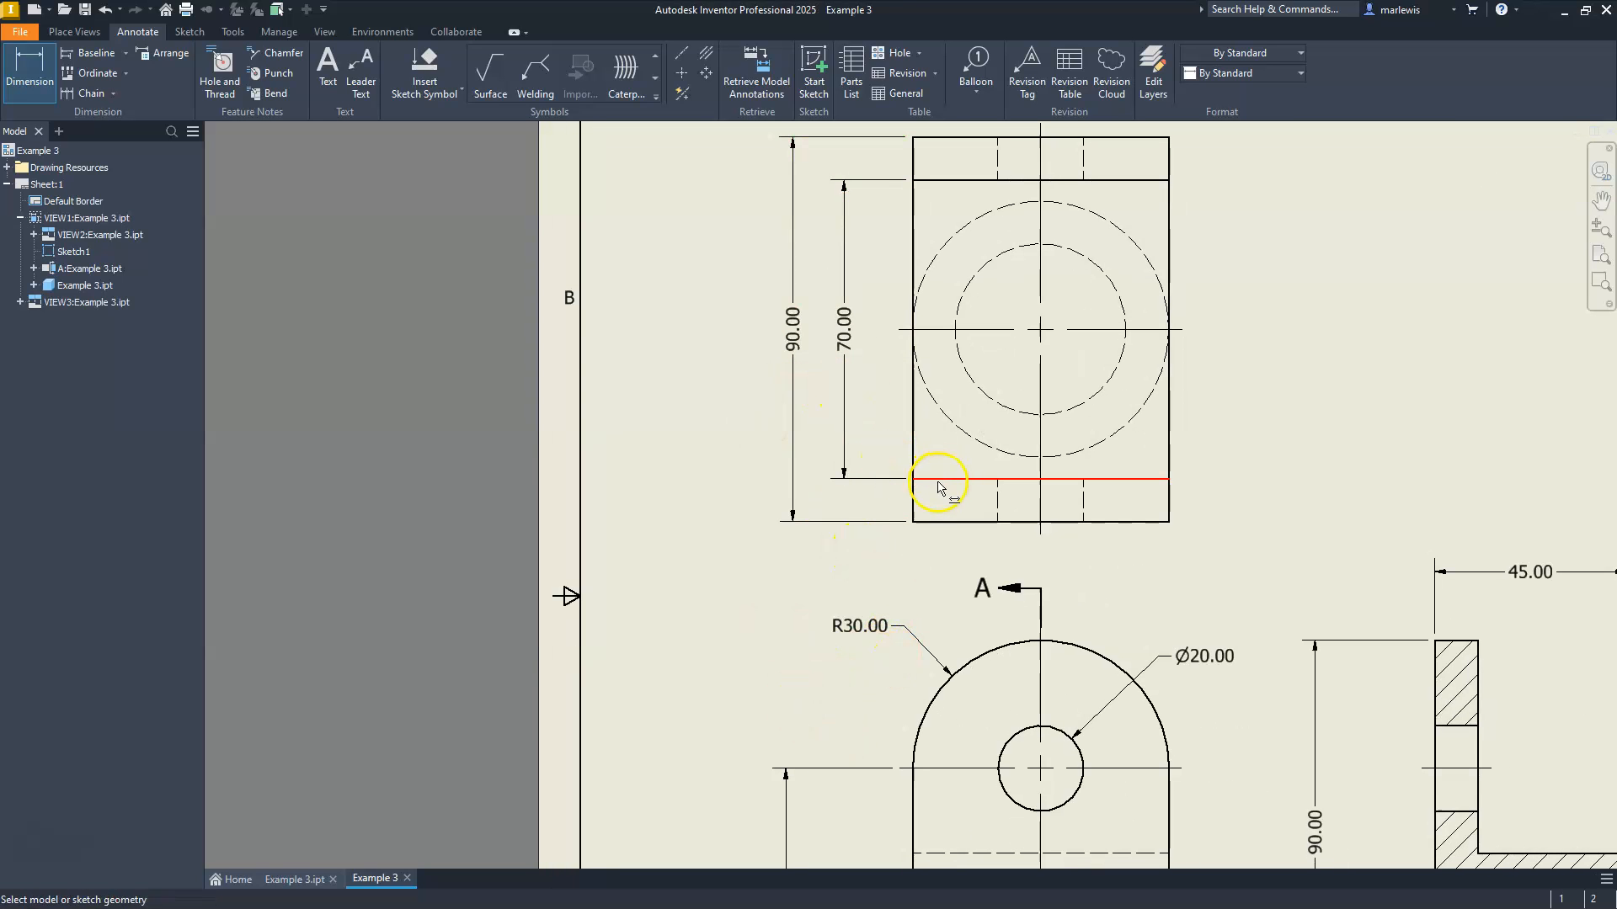
left_click(931, 522)
left_click(928, 482)
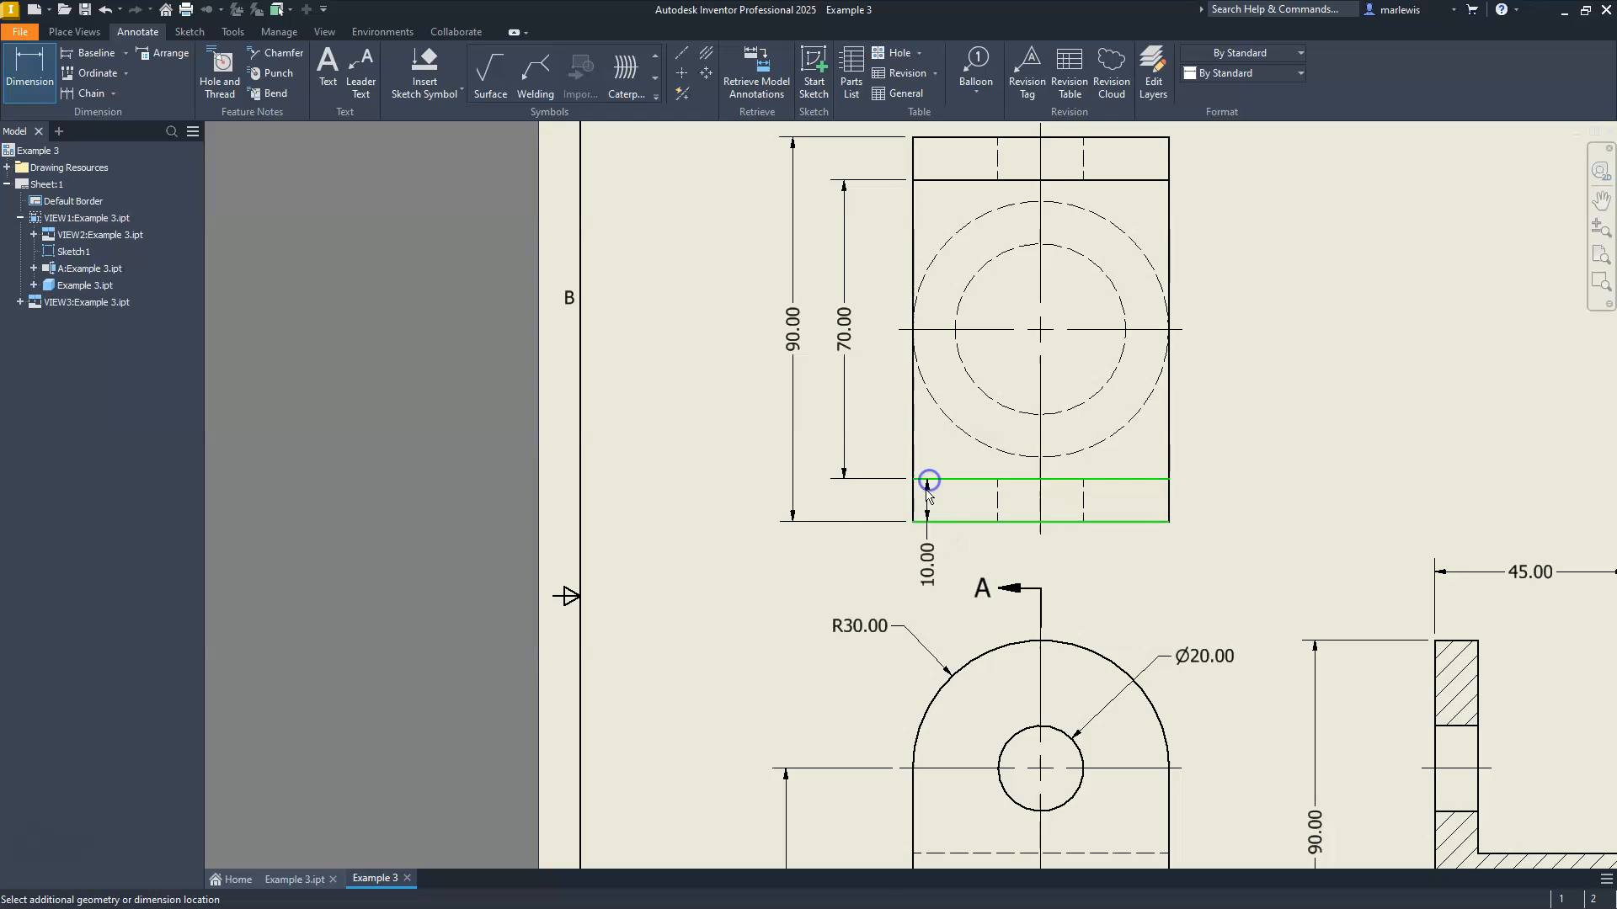
left_click(844, 495)
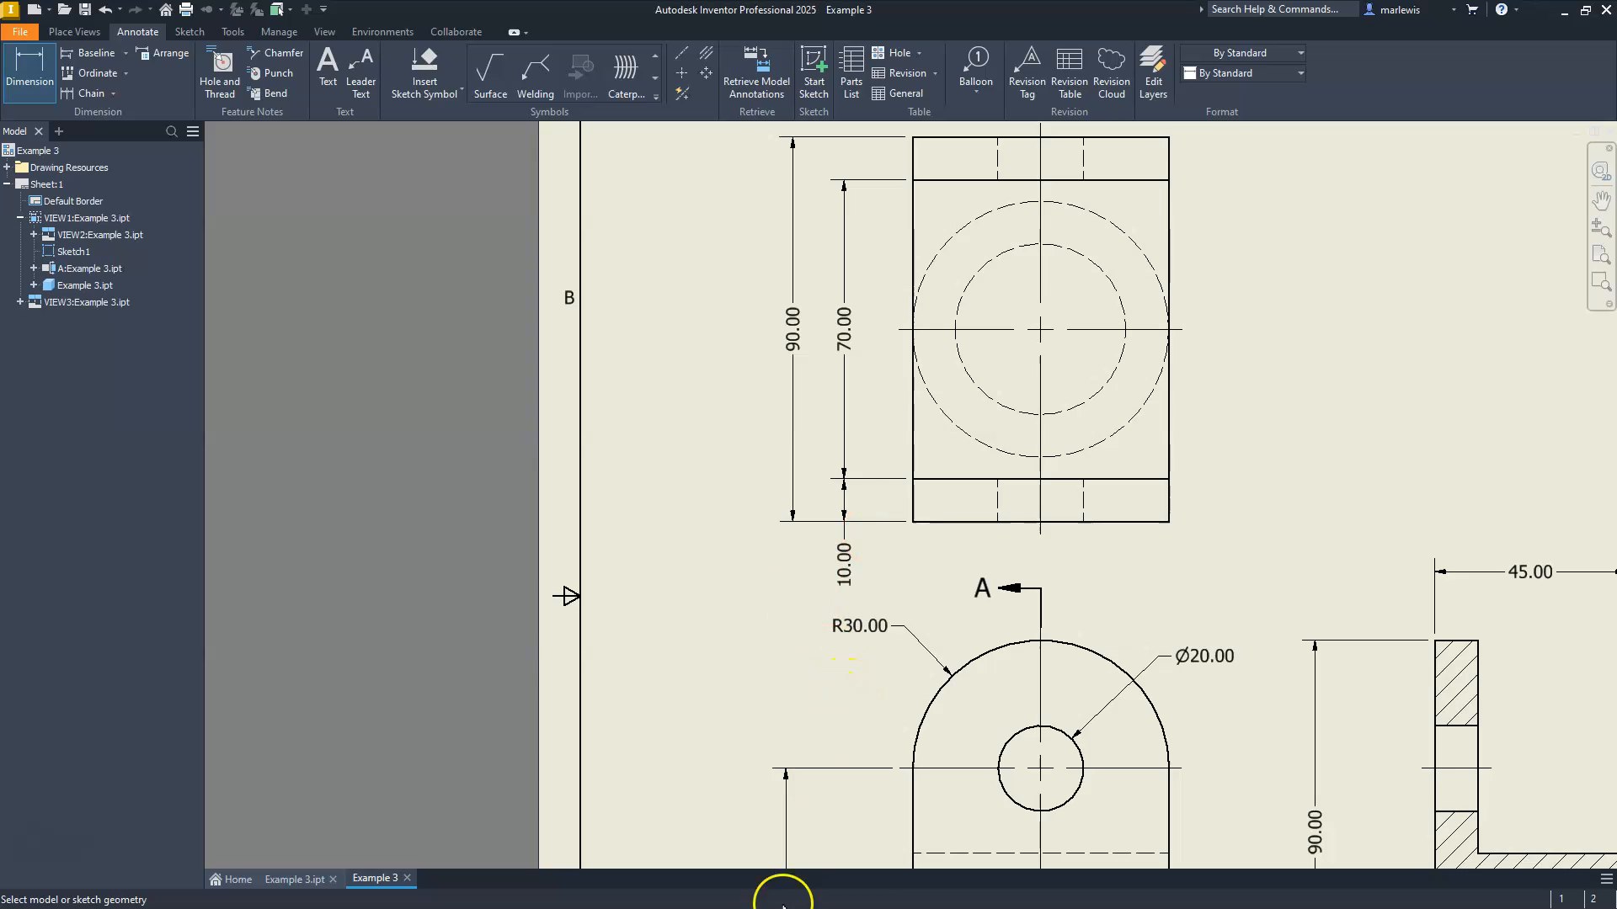
Move the section view's U-shaped portion height dimension closer to the base plate thickness dimension.
middle_click_drag(1291, 537, 1142, 462)
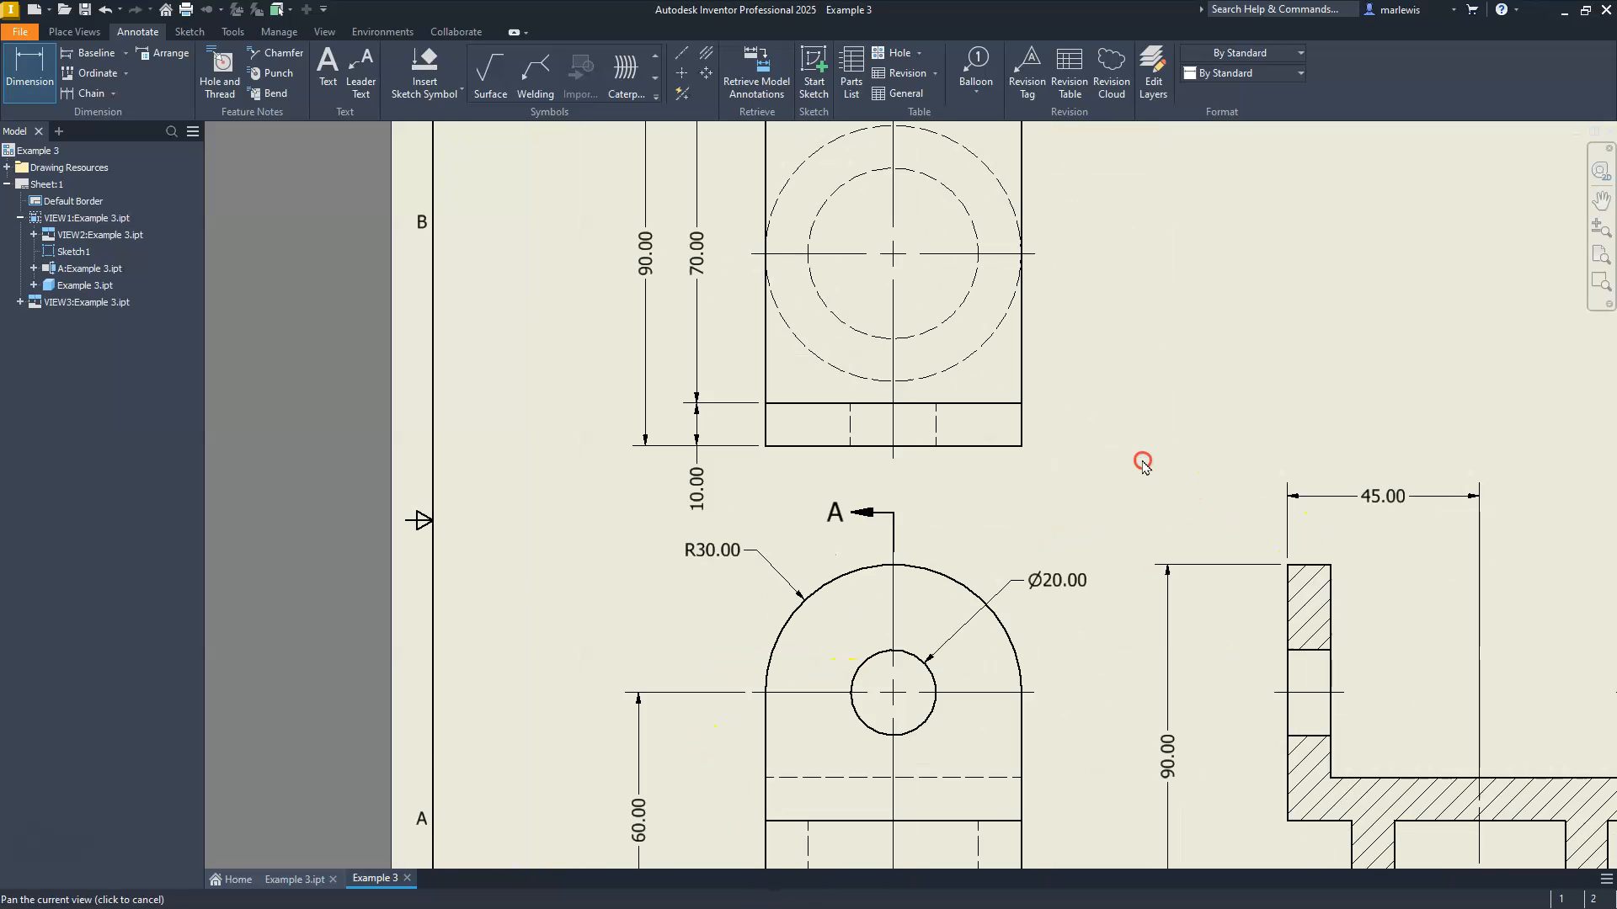
scroll(1160, 515, "up", 3)
scroll(1116, 557, "down", 5)
middle_click_drag(1085, 593, 1071, 527)
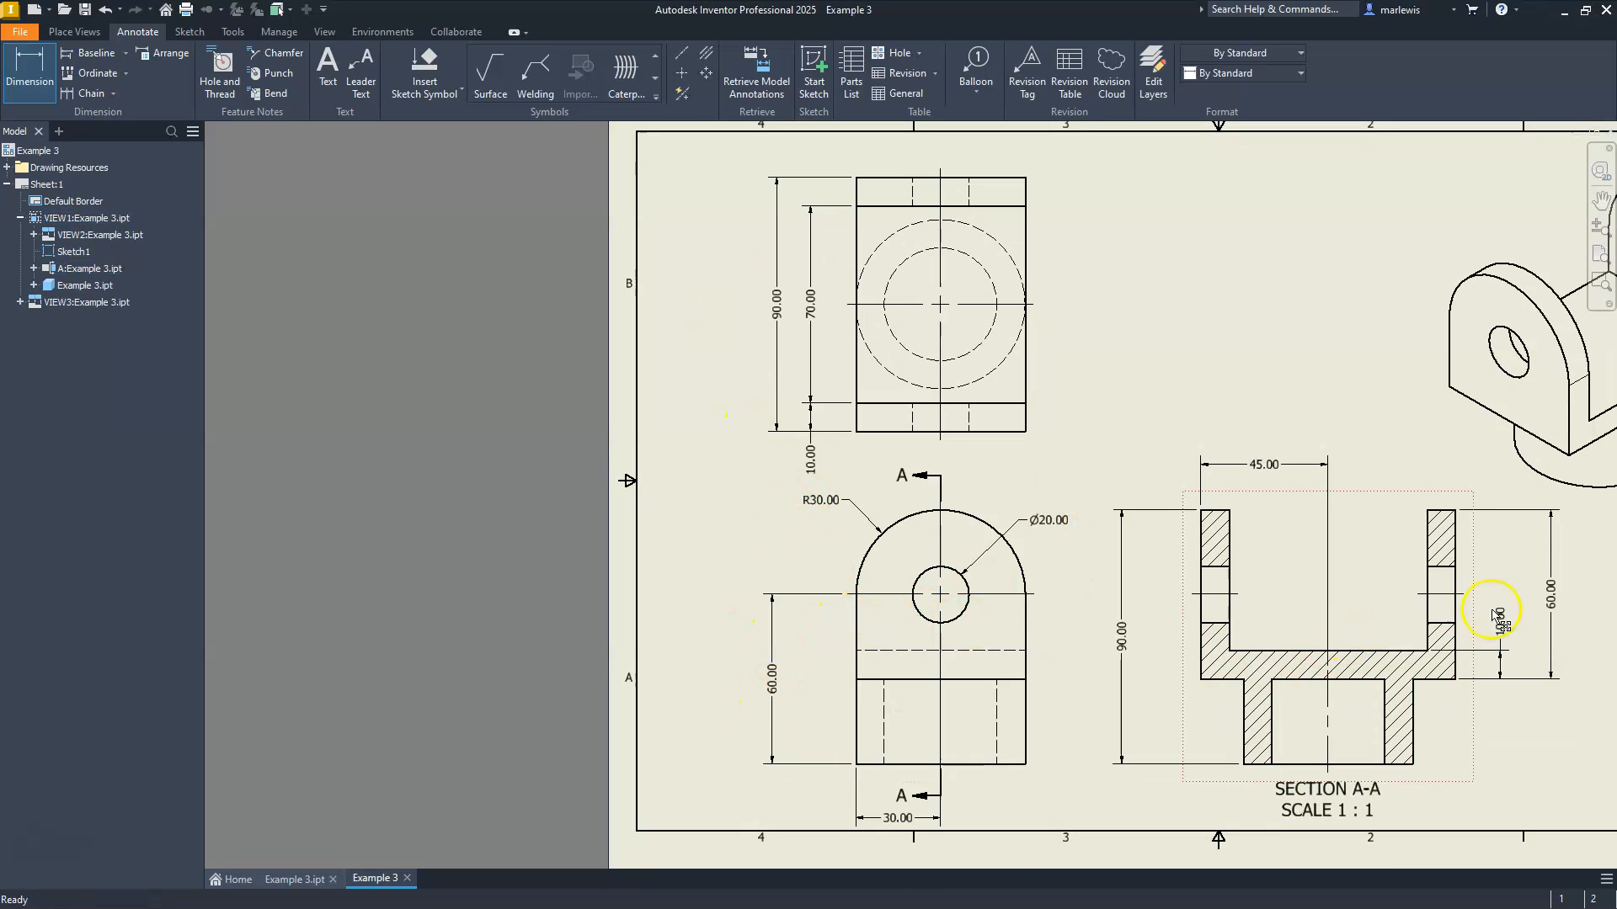
scroll(1560, 642, "up", 5)
left_click_drag(1515, 505, 1463, 505)
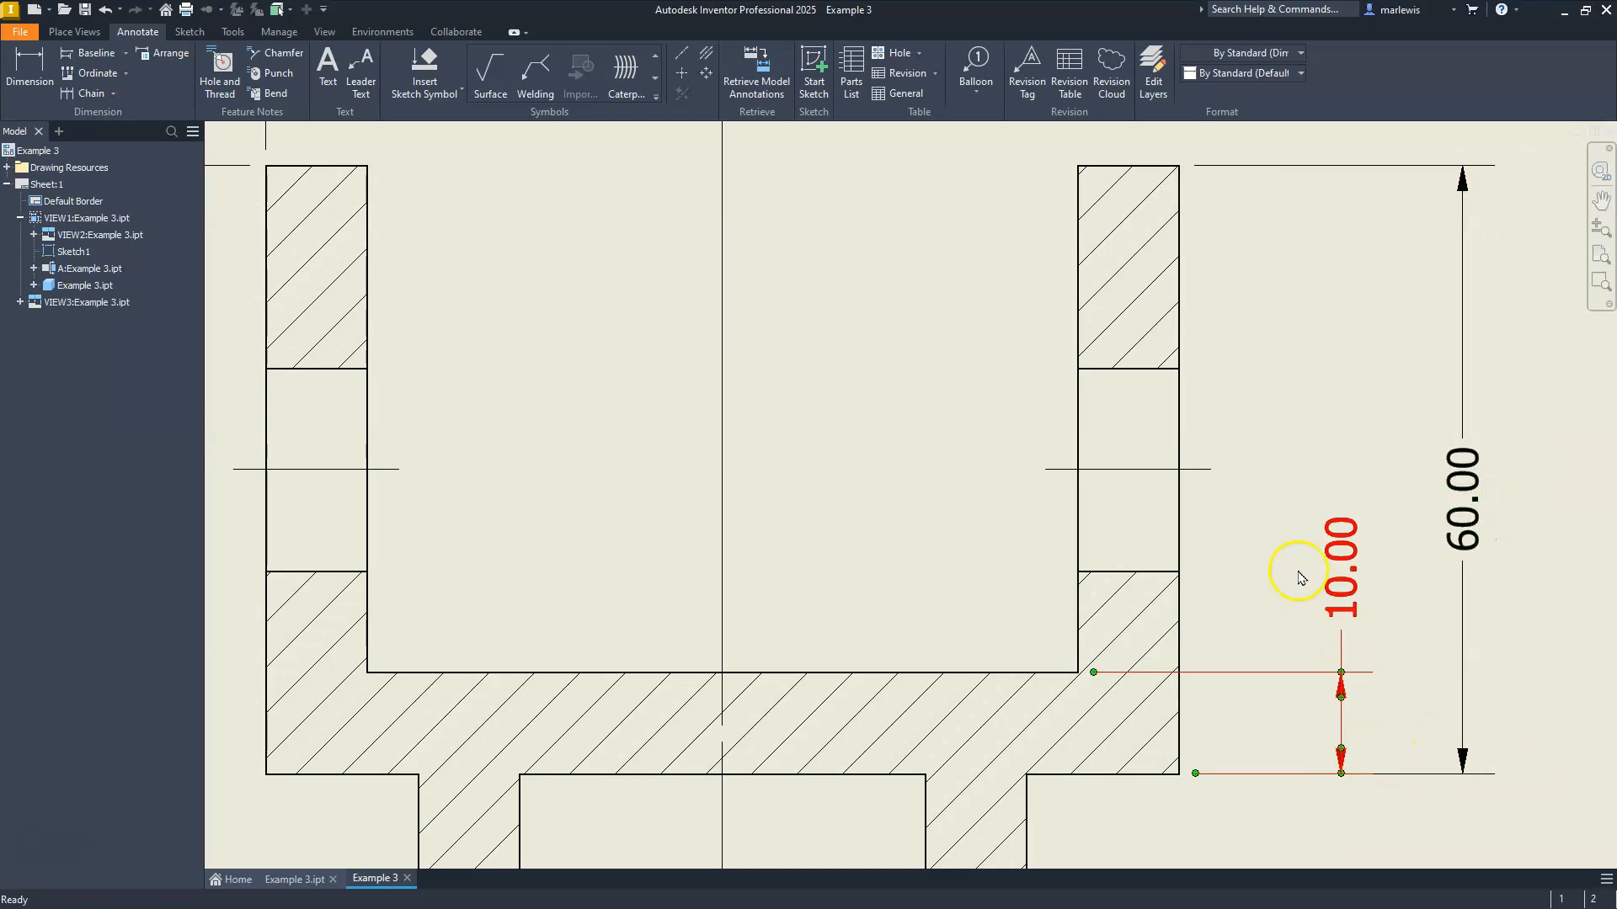
Add the text THRU on a second line below the front view's hole diameter dimension.
scroll(1301, 506, "up", 6)
scroll(1301, 505, "down", 6)
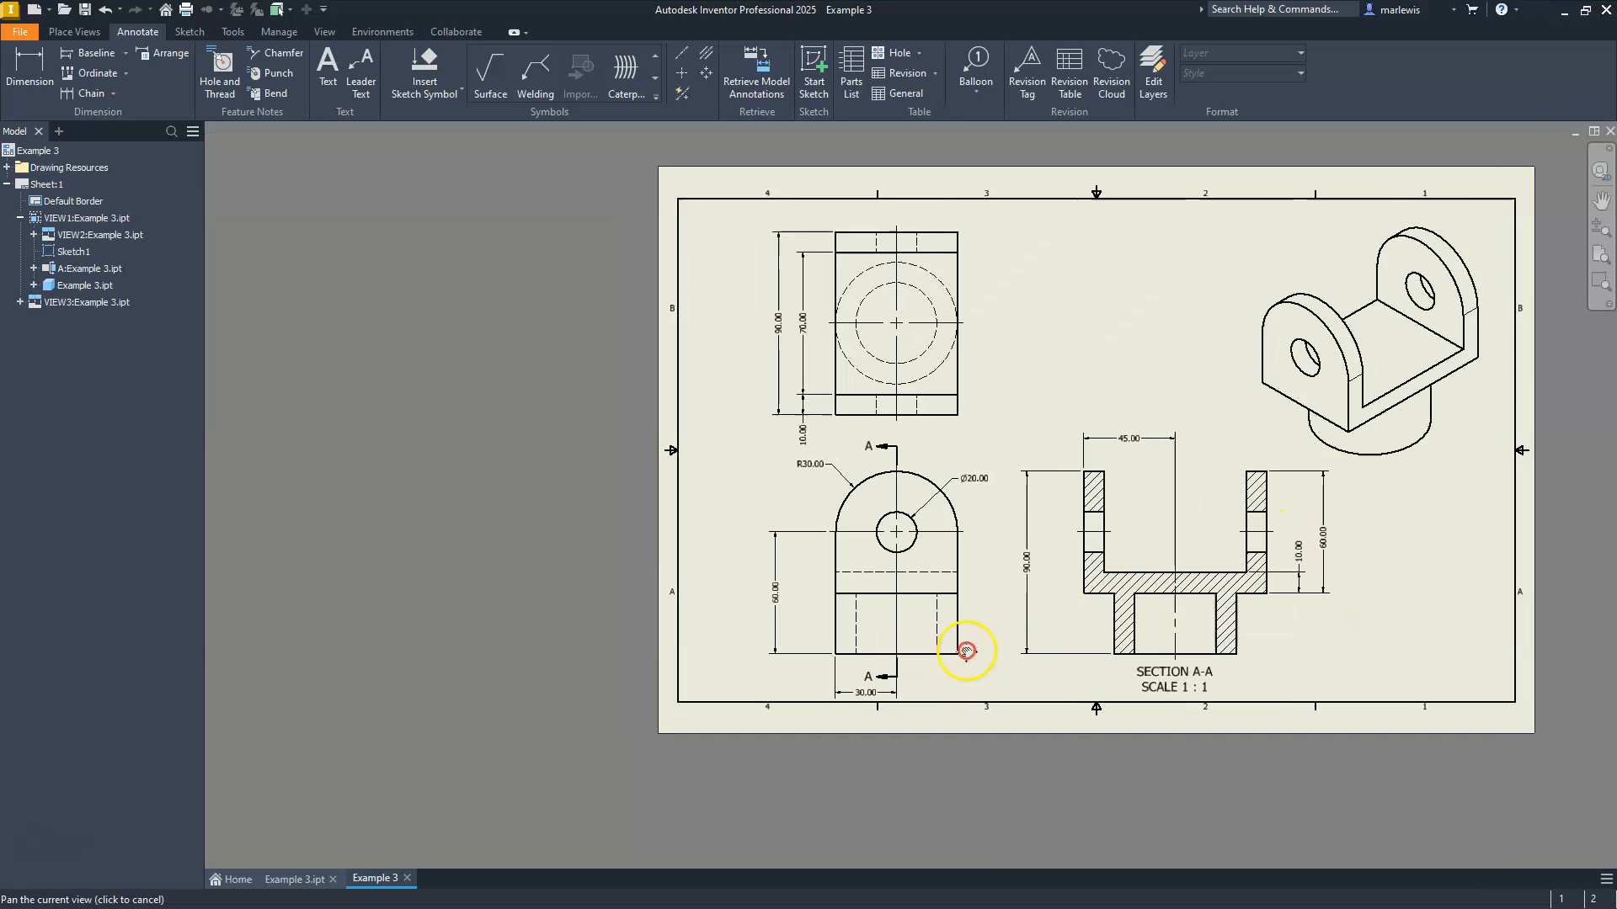
scroll(987, 533, "up", 2)
scroll(1039, 477, "up", 2)
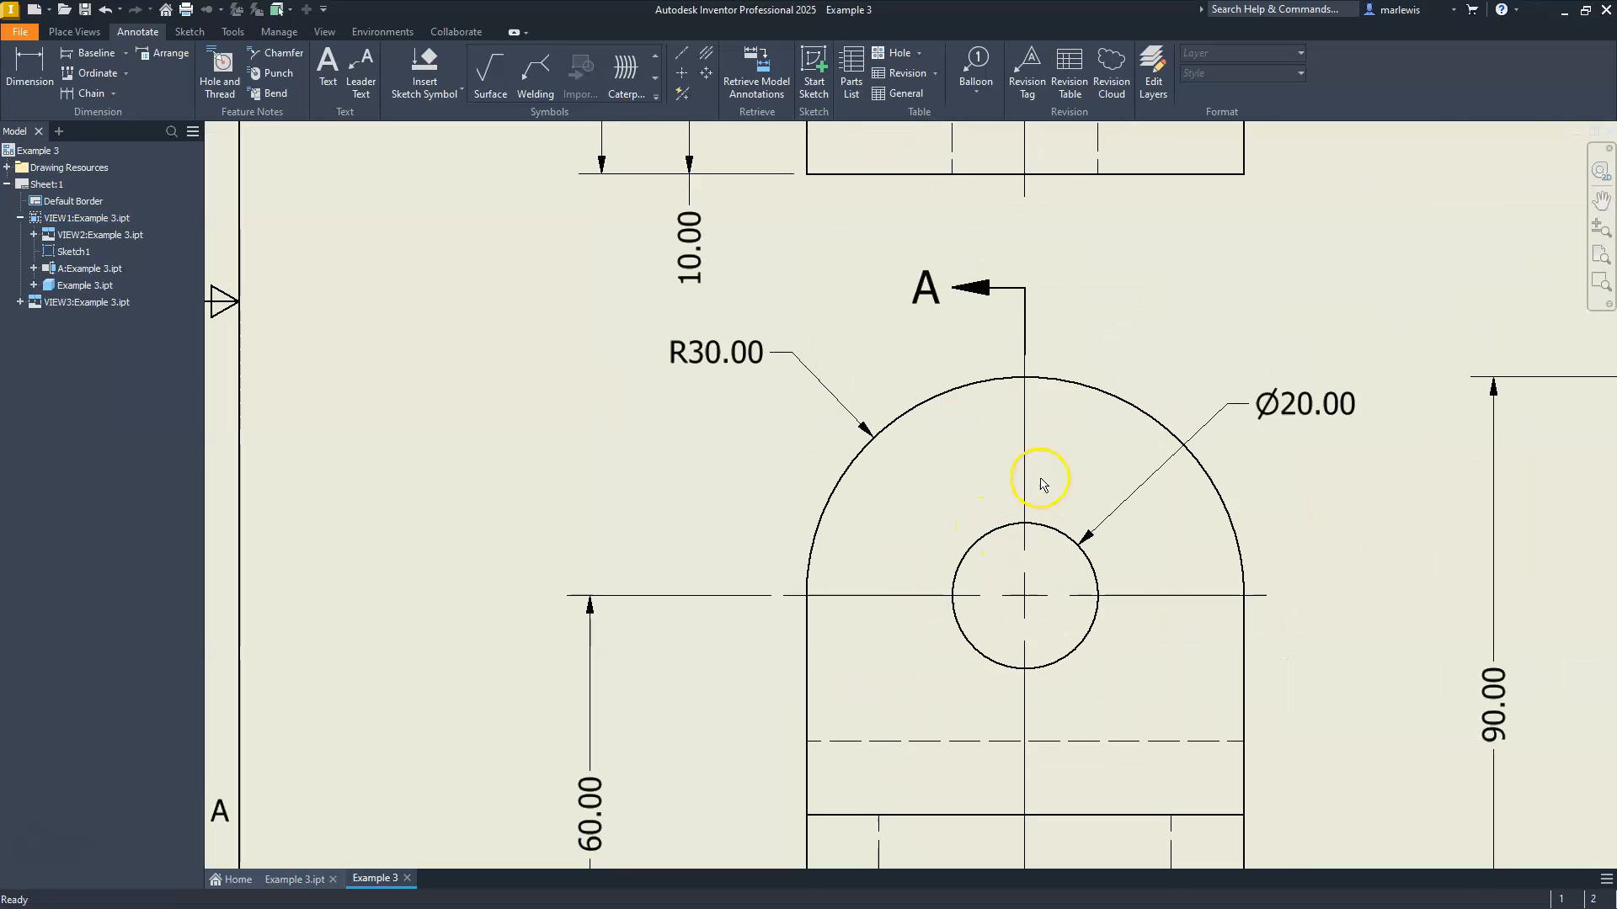
left_click(1301, 408)
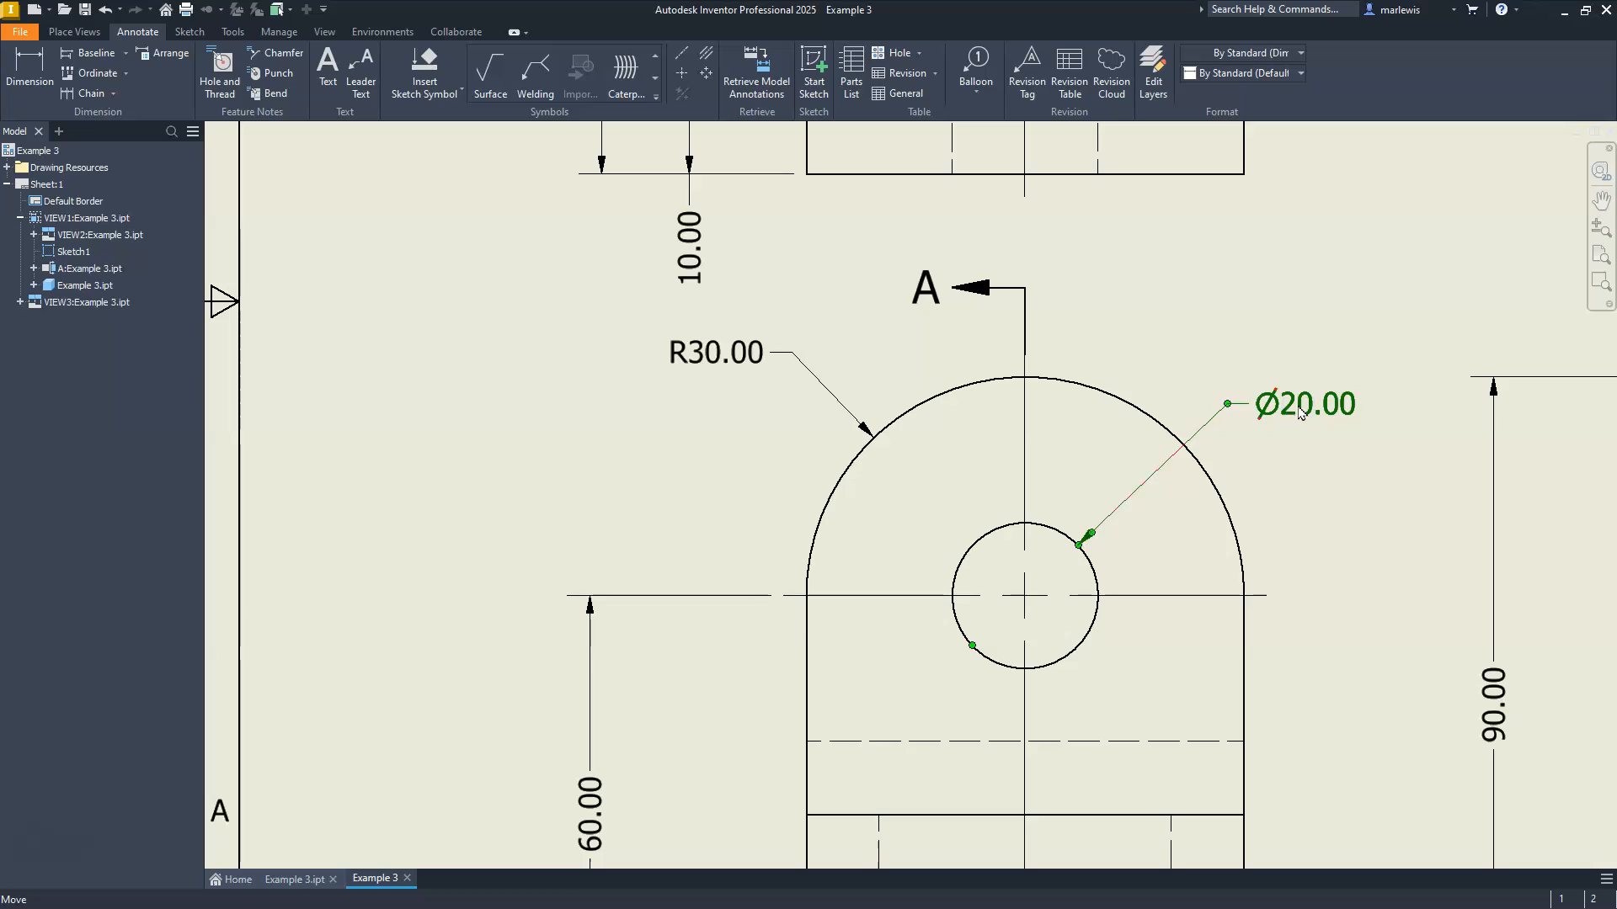
double_click(1301, 411)
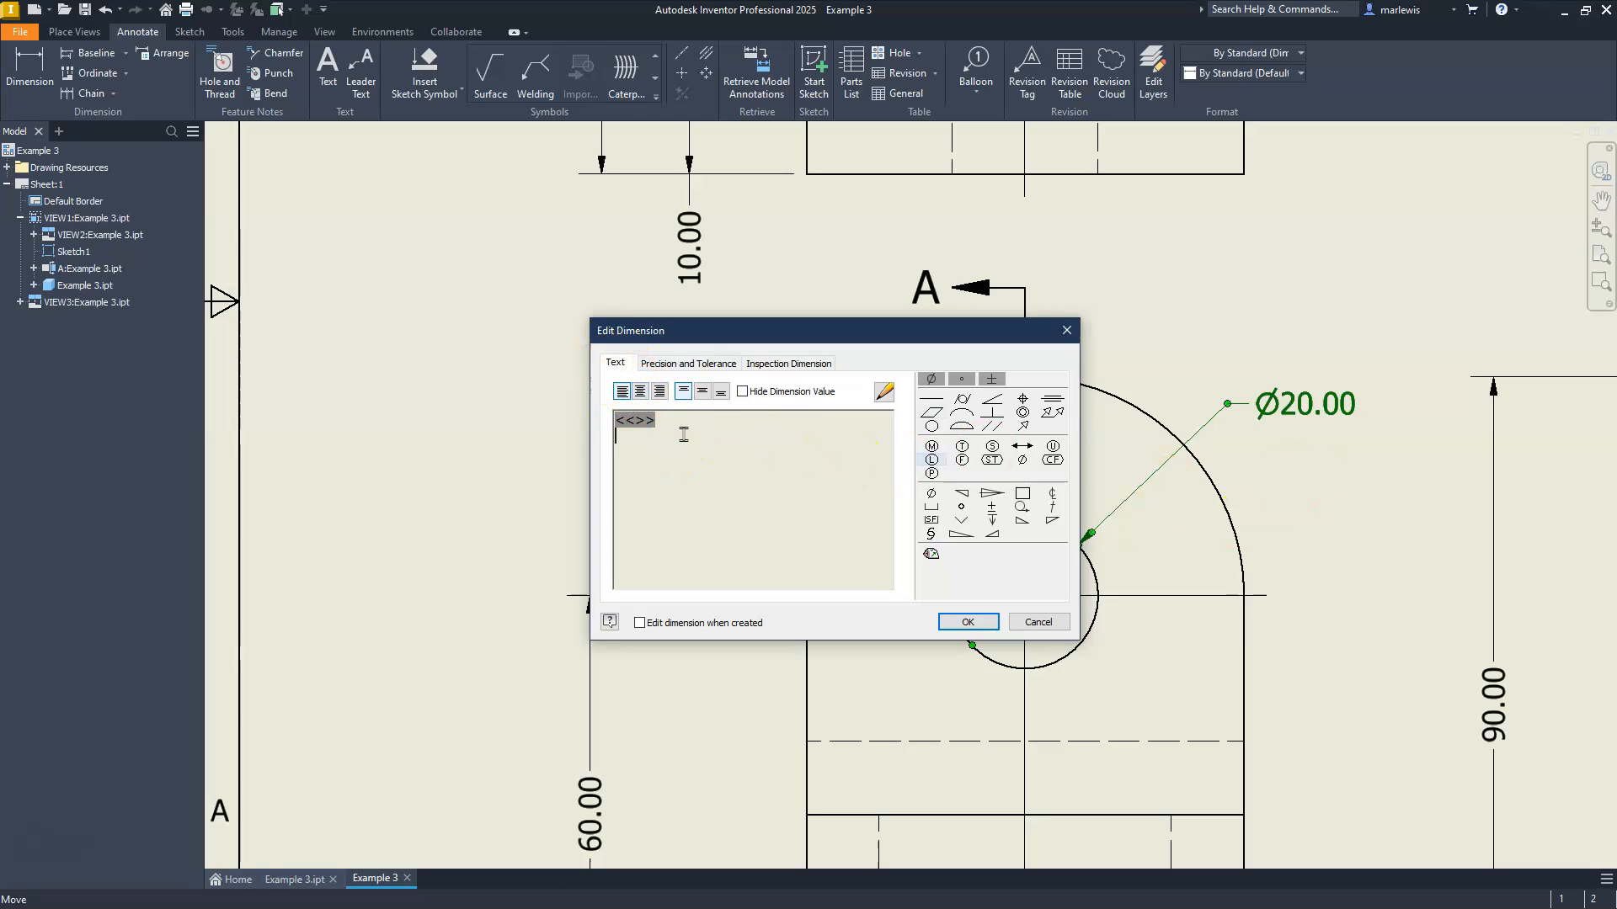
type("RU")
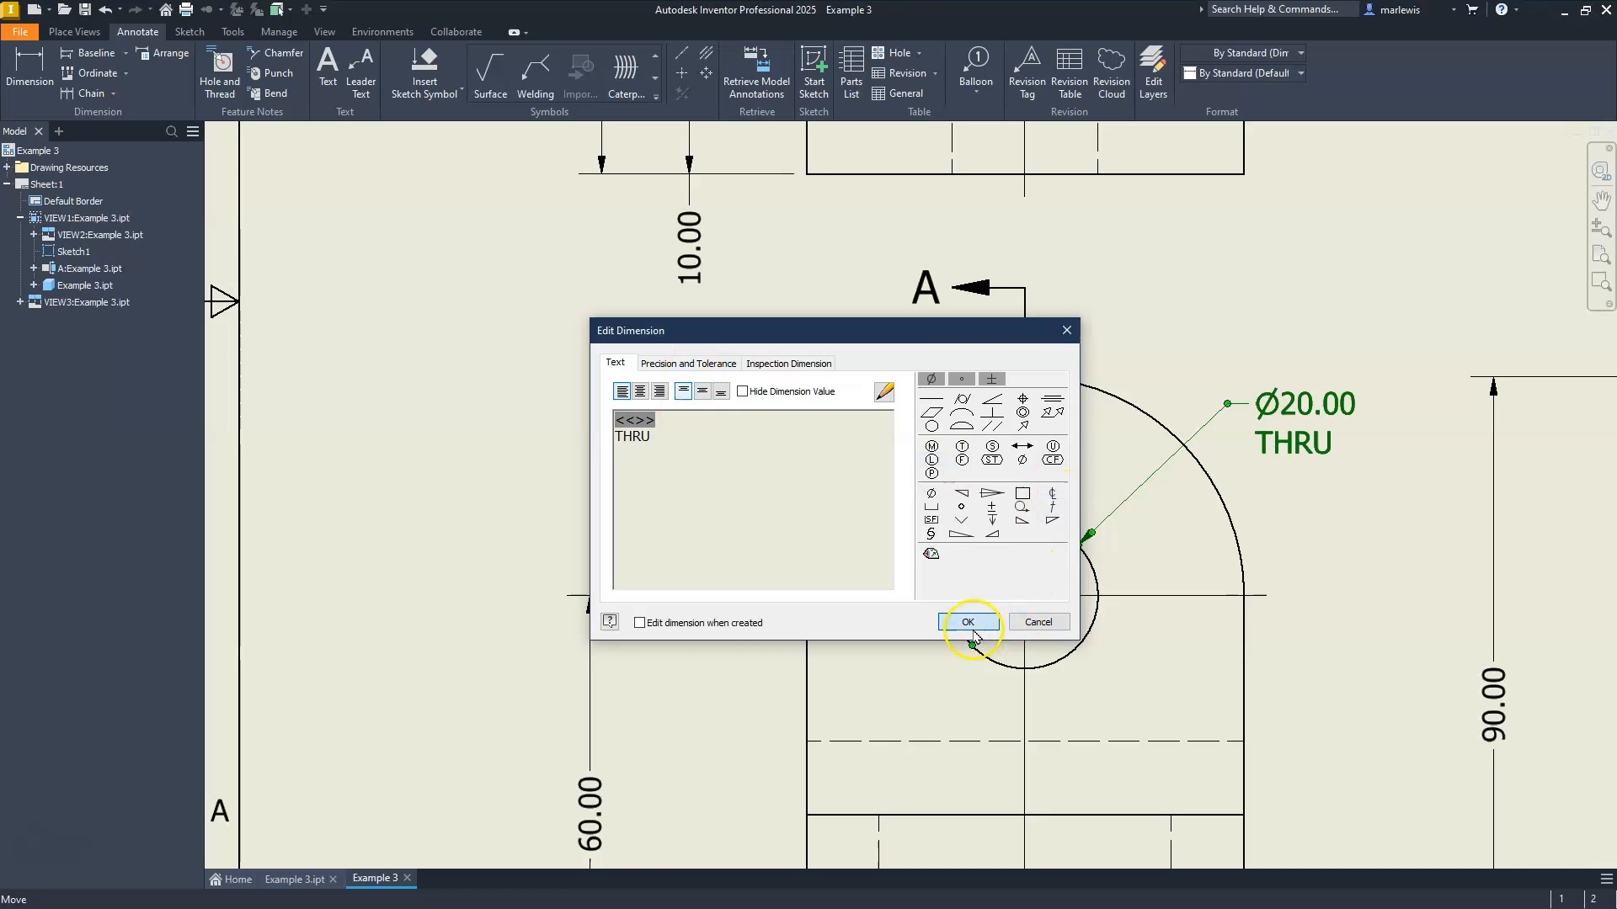
left_click(968, 621)
Turn off trailing zeros for linear dimensions in the Default - mm (ANSI) dimension style.
scroll(726, 514, "up", 4)
scroll(802, 541, "down", 6)
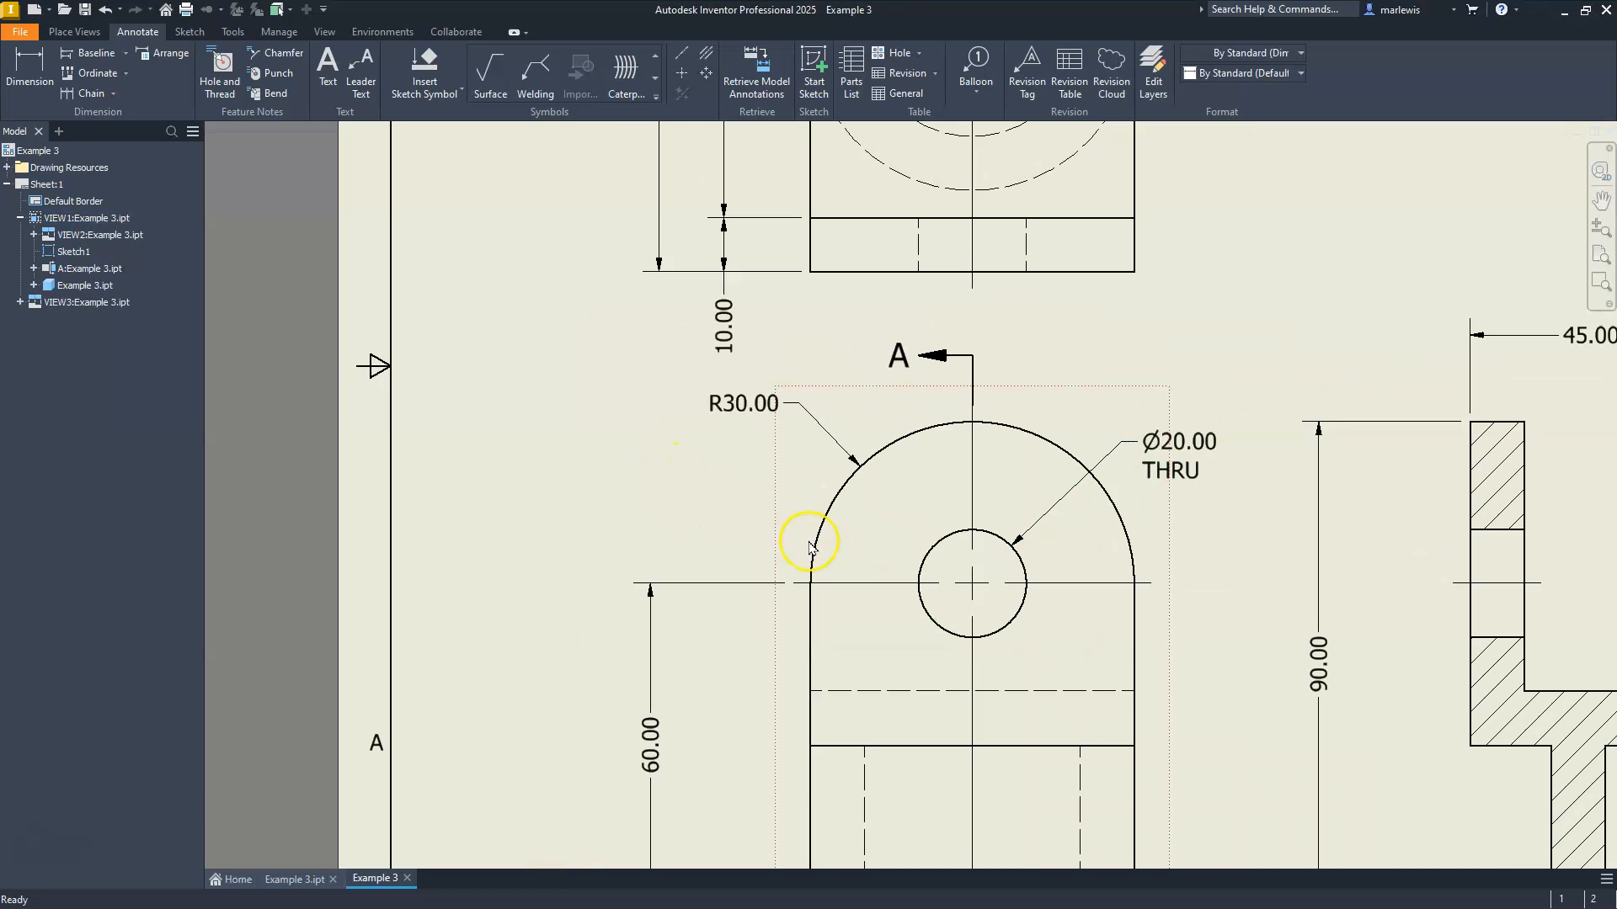
scroll(810, 547, "down", 3)
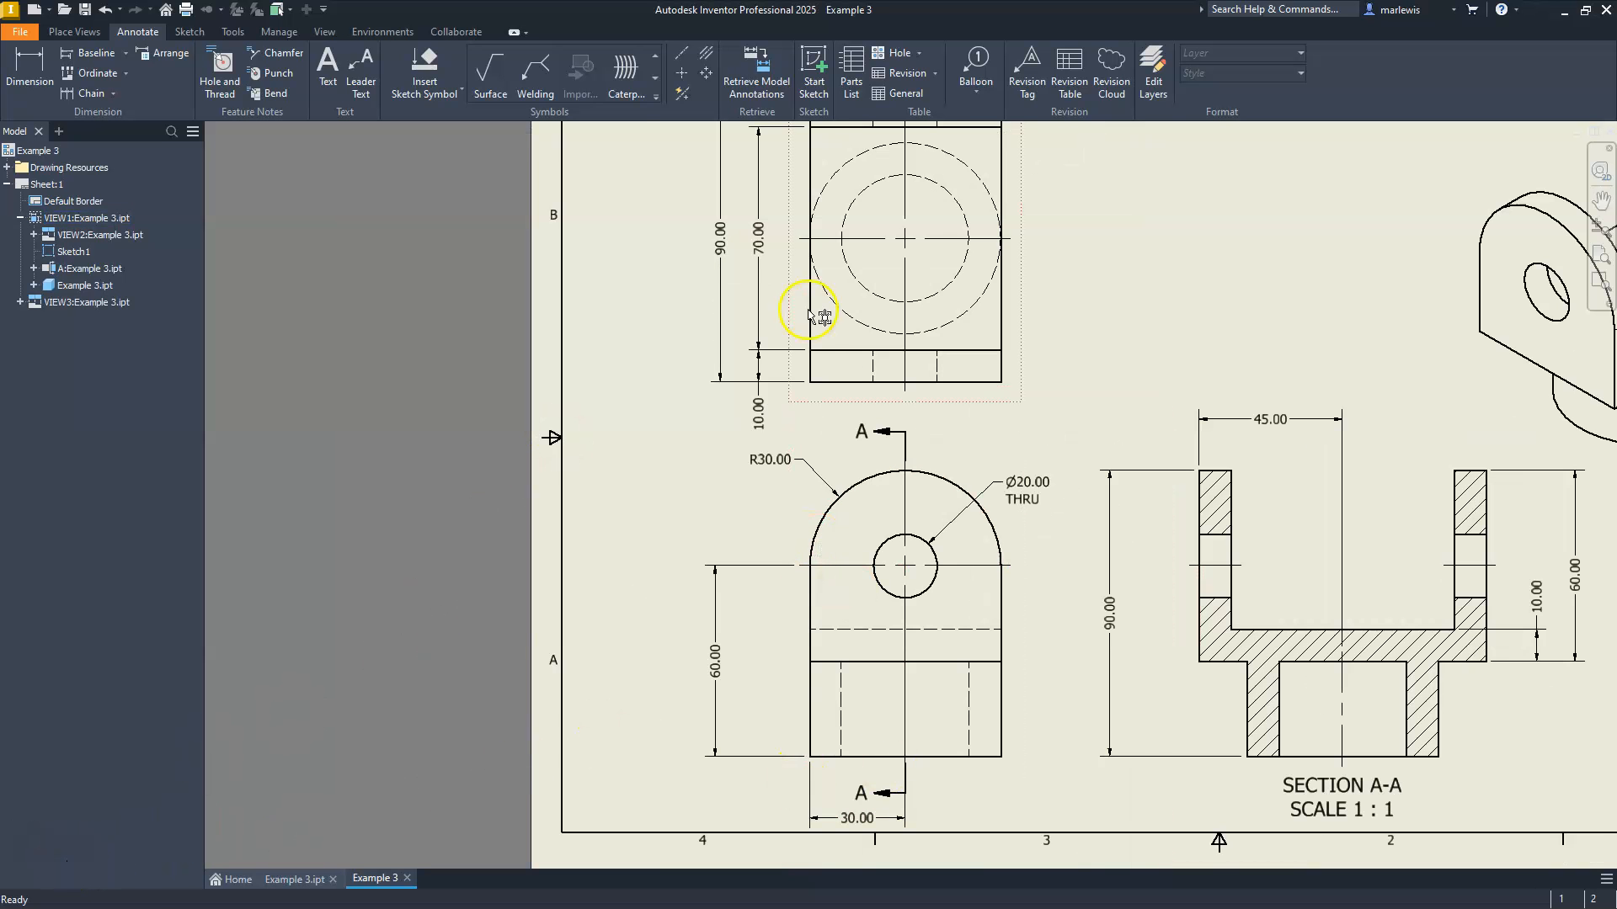
middle_click(858, 346)
middle_click(858, 345)
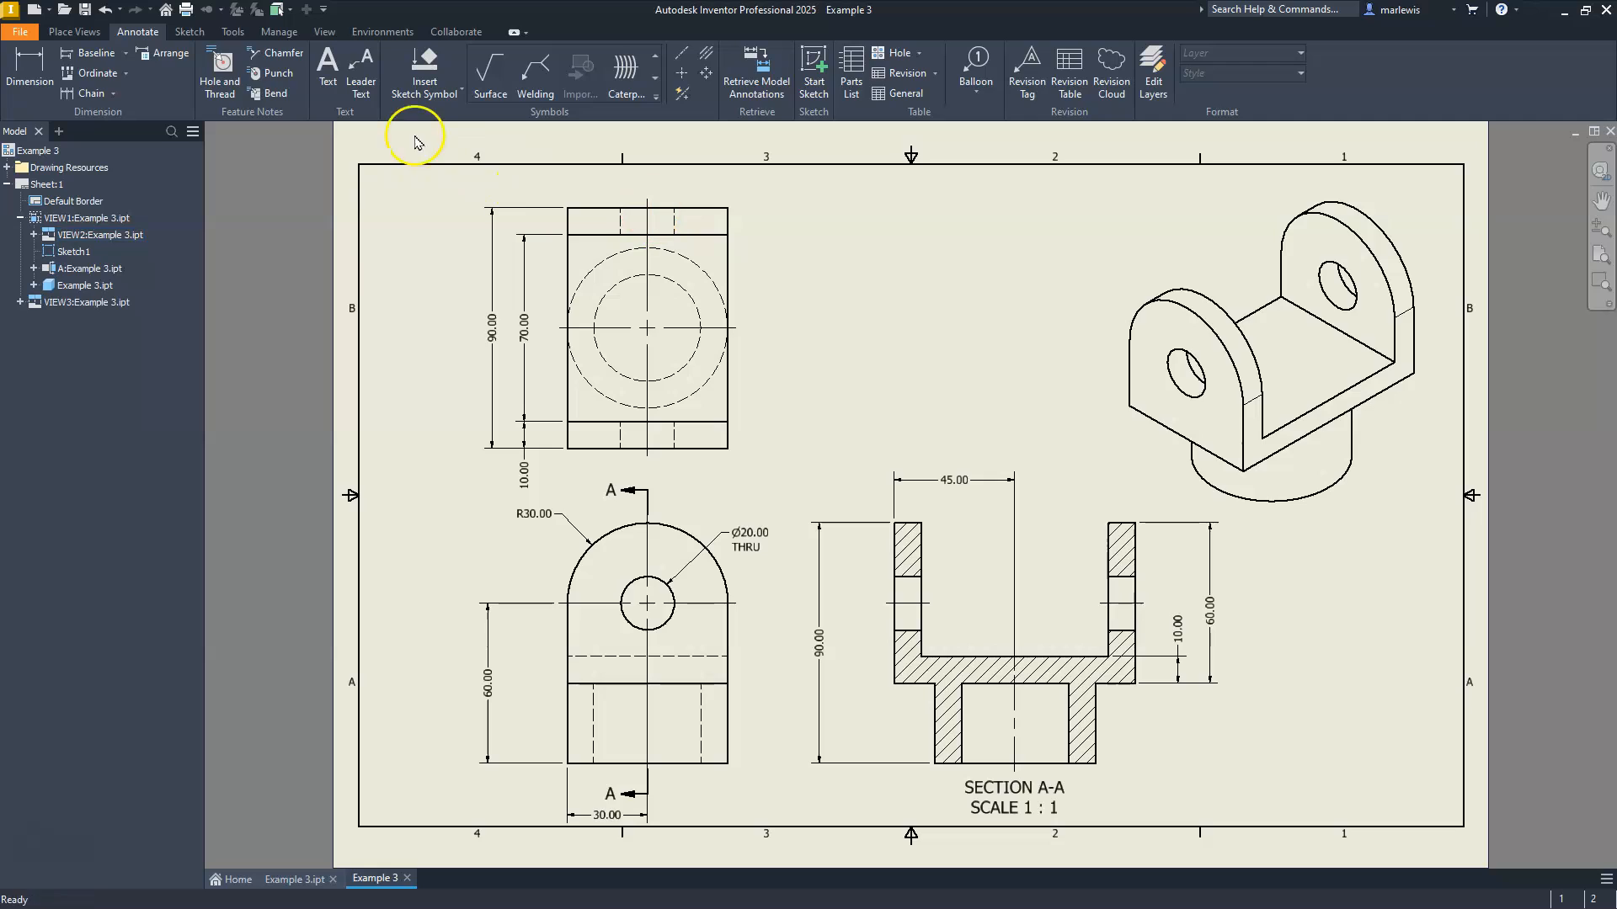
left_click(267, 34)
left_click(269, 59)
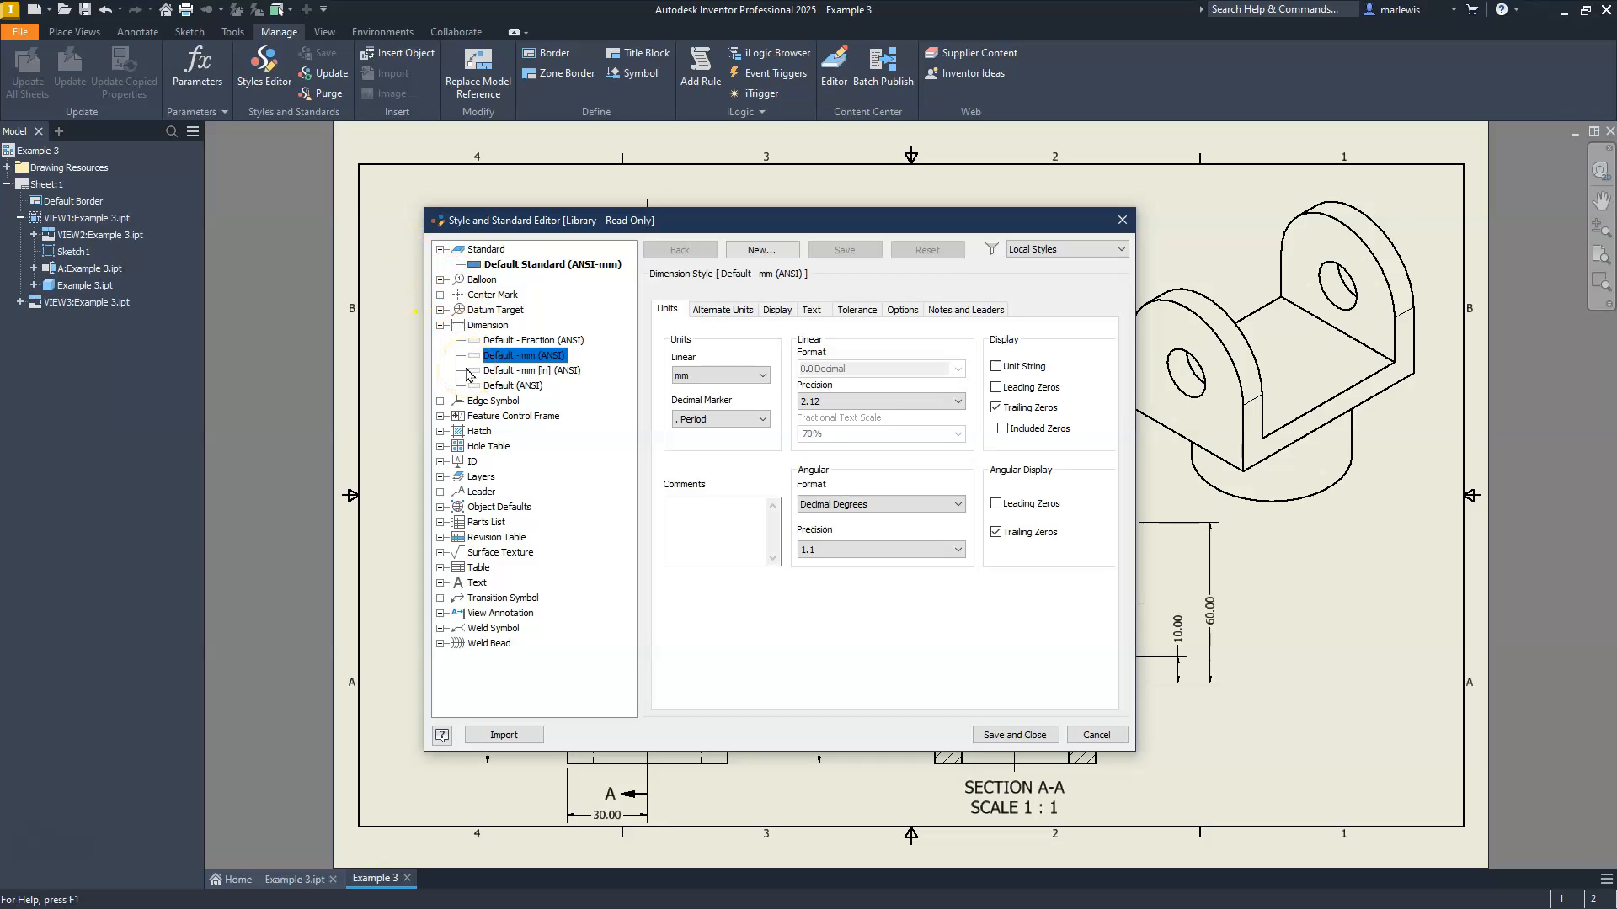
left_click(534, 361)
left_click(996, 408)
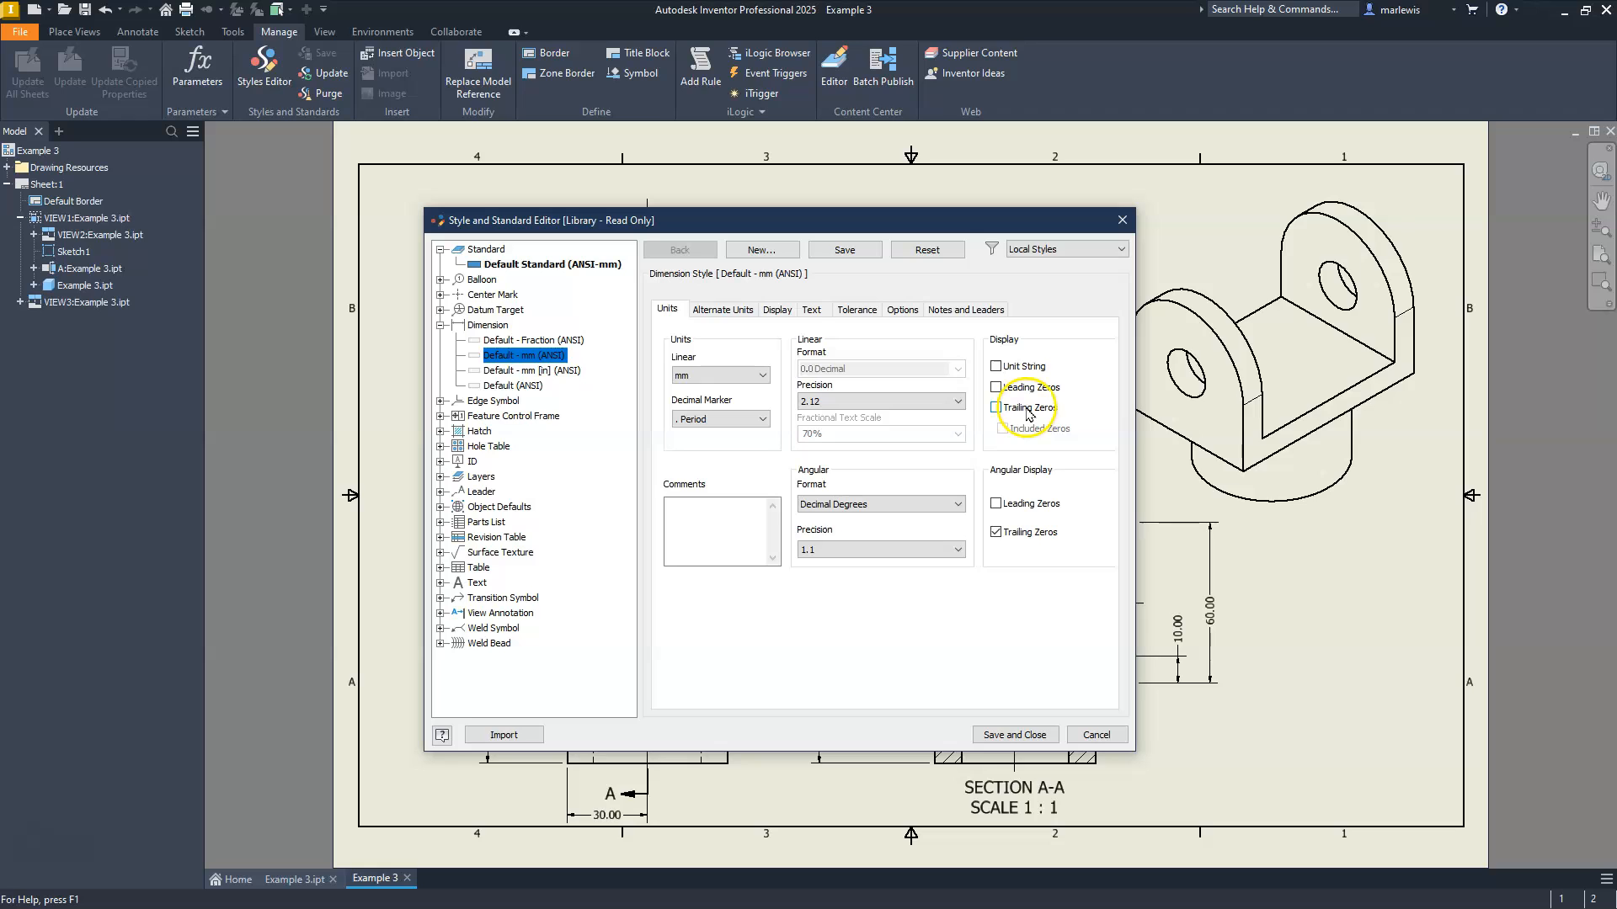
Set the dimension style's aligned and vertical linear text to horizontal orientation and save the style changes.
left_click(809, 311)
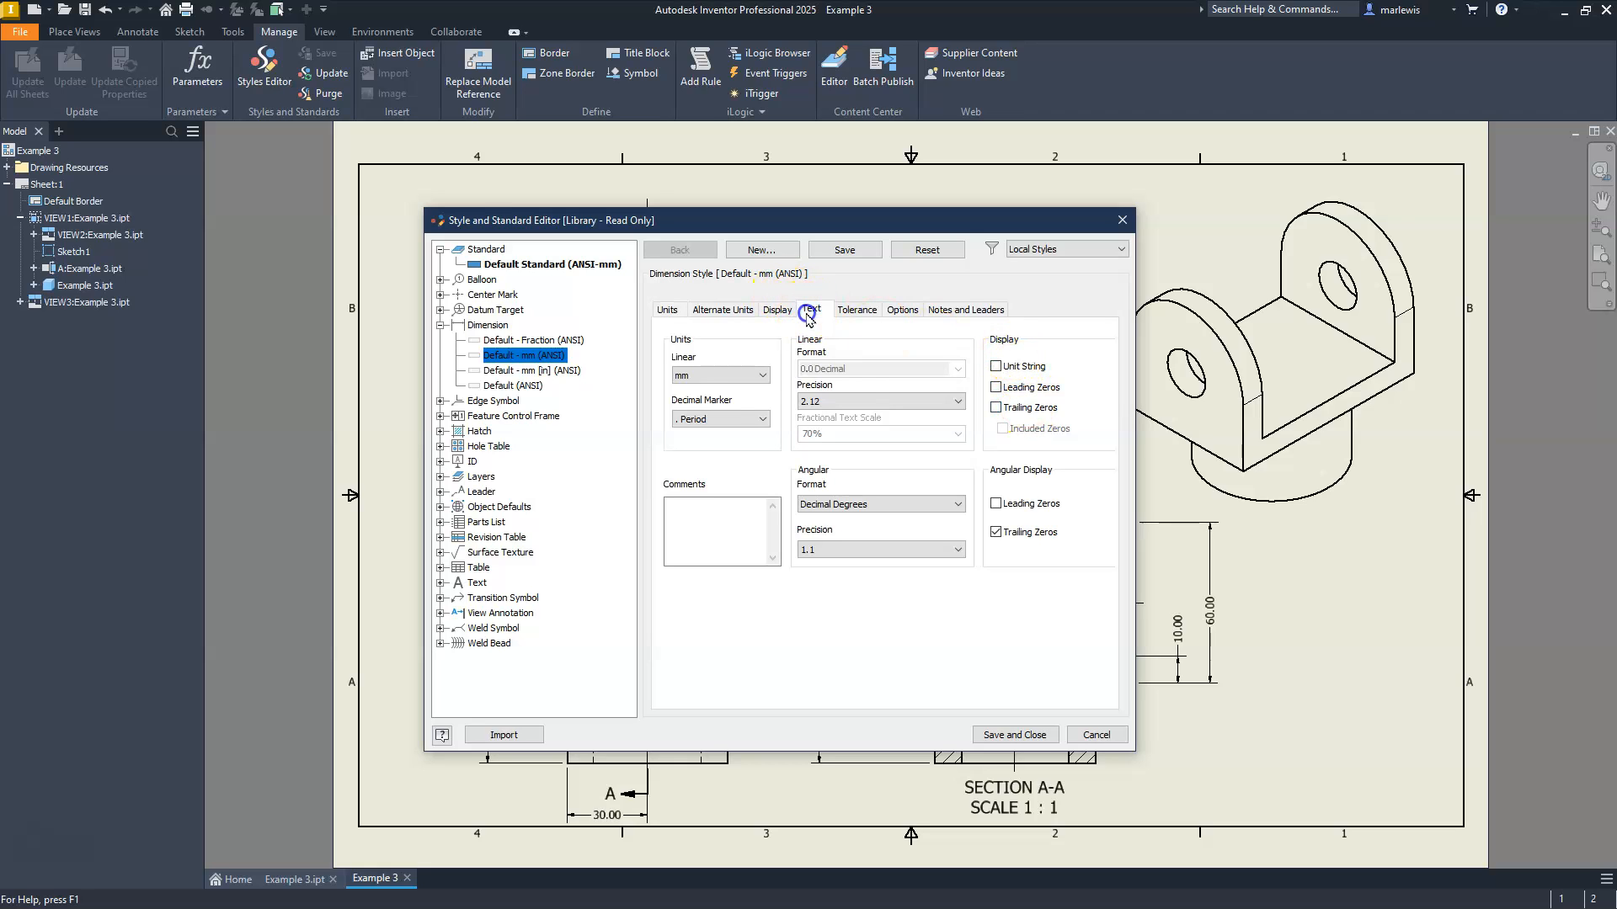
left_click(928, 372)
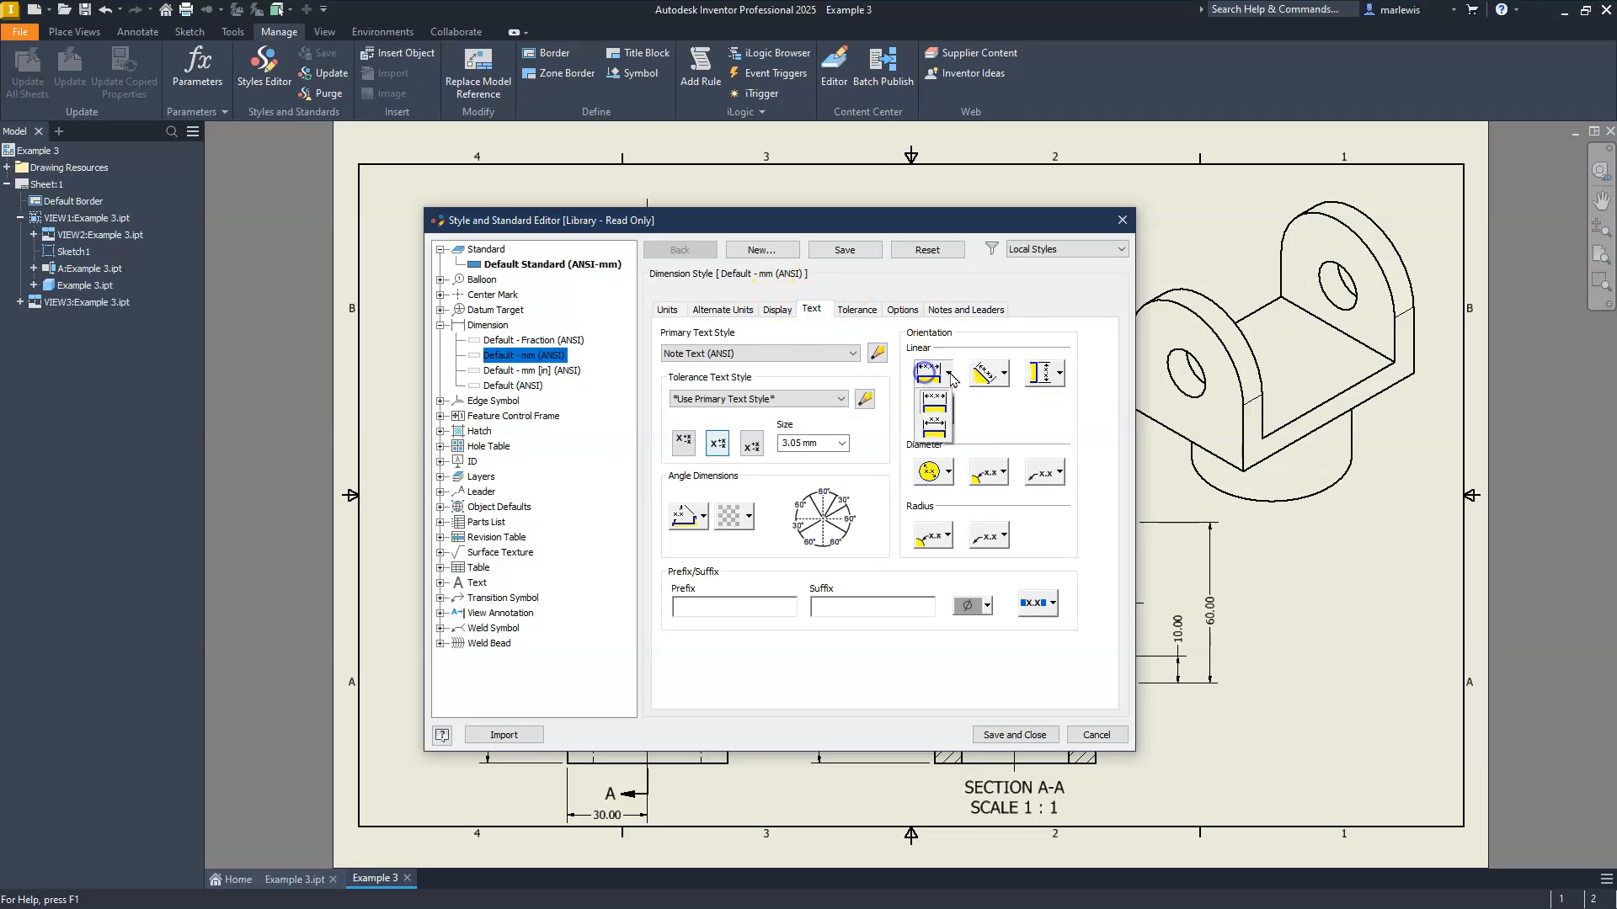
left_click(982, 373)
left_click(989, 398)
left_click(1044, 373)
left_click(1045, 403)
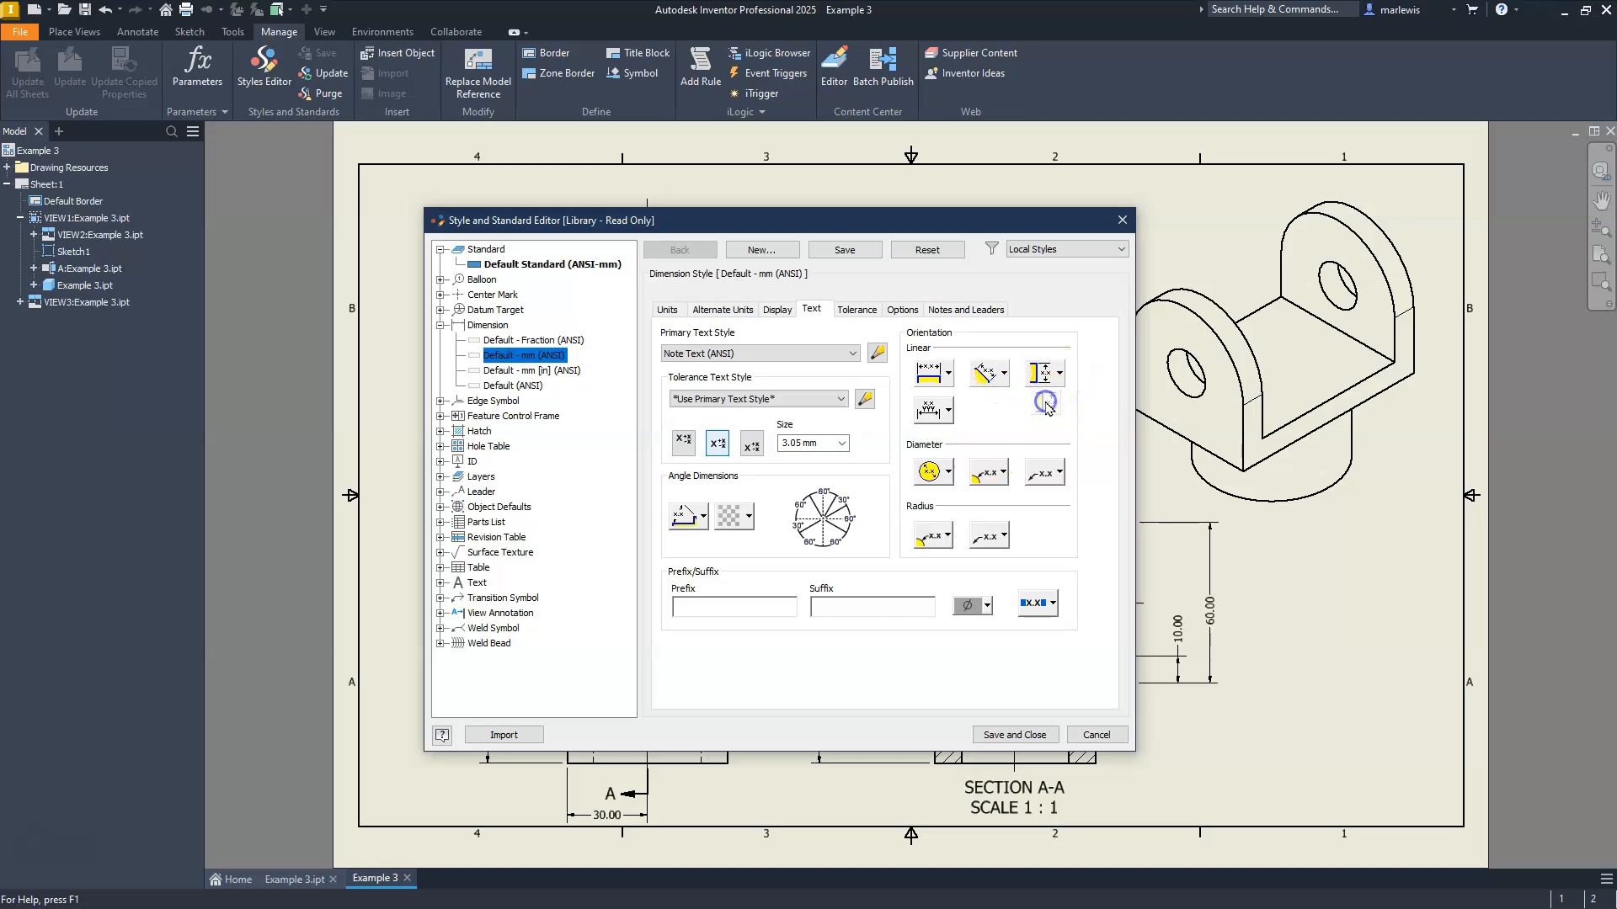
left_click(998, 732)
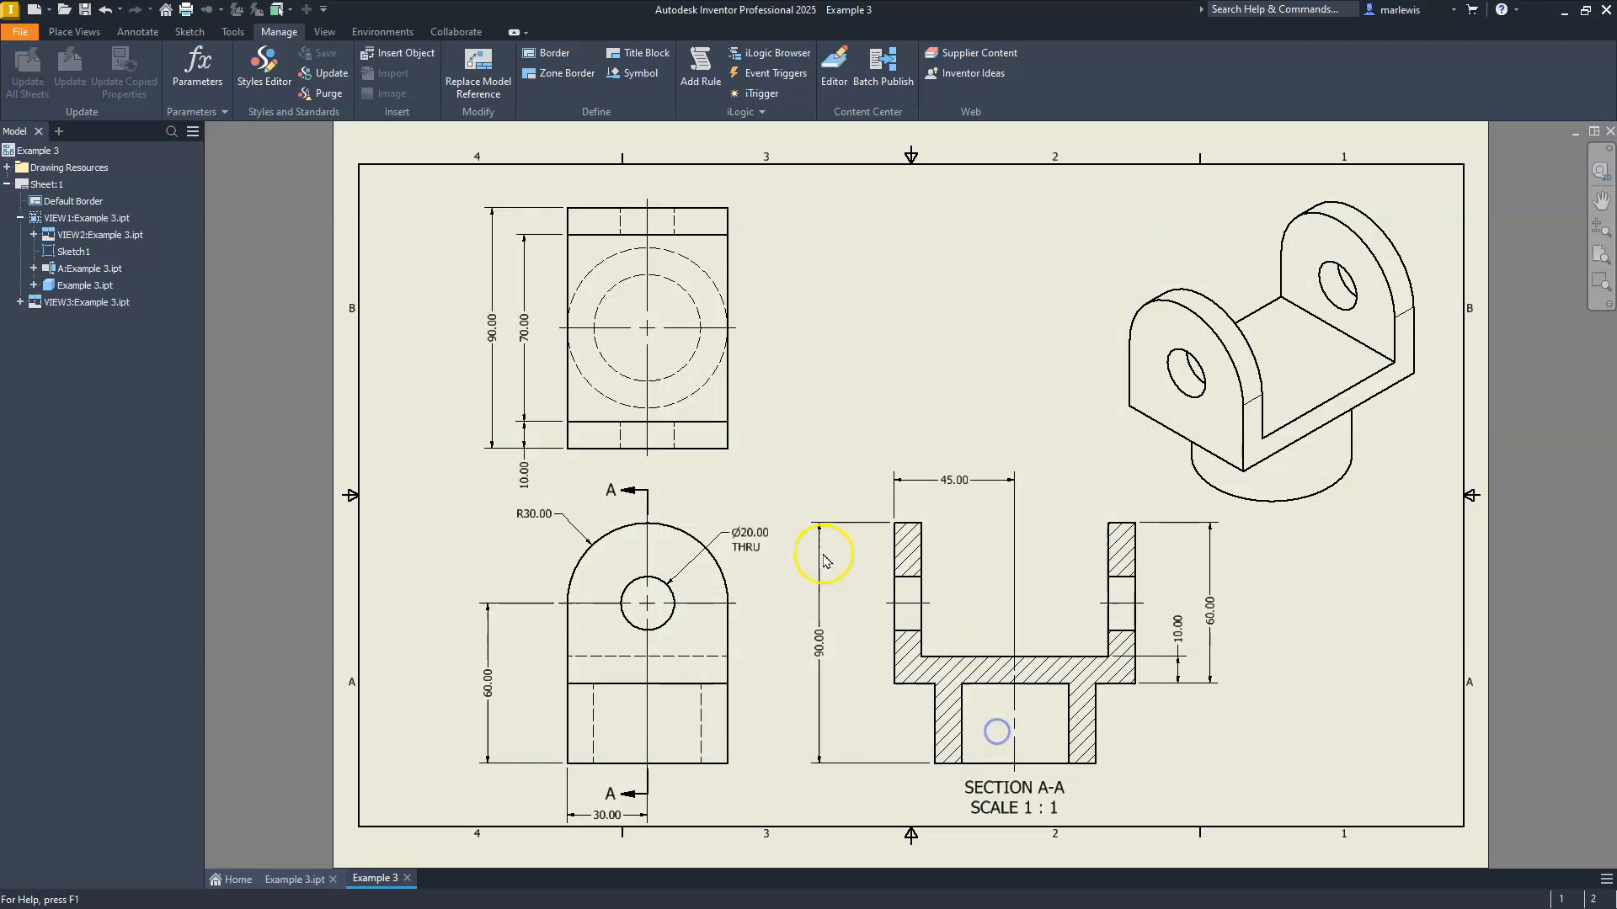
Move the section view's label from beneath the view to the lower right of the cylindrical boss.
middle_click_drag(902, 660, 946, 438)
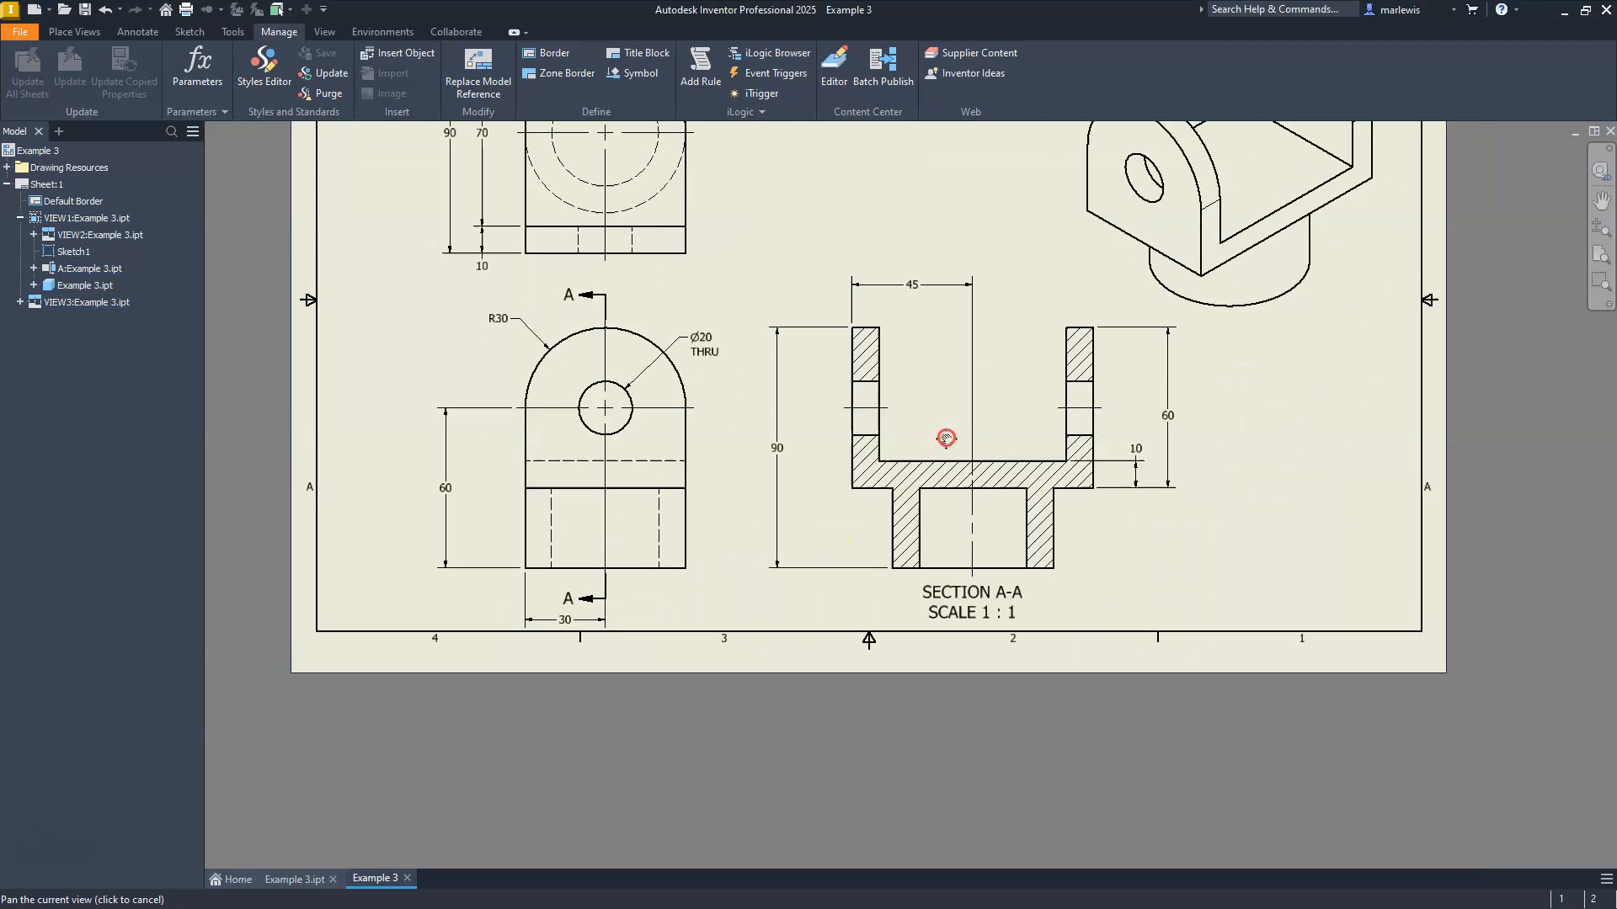
scroll(945, 438, "up", 3)
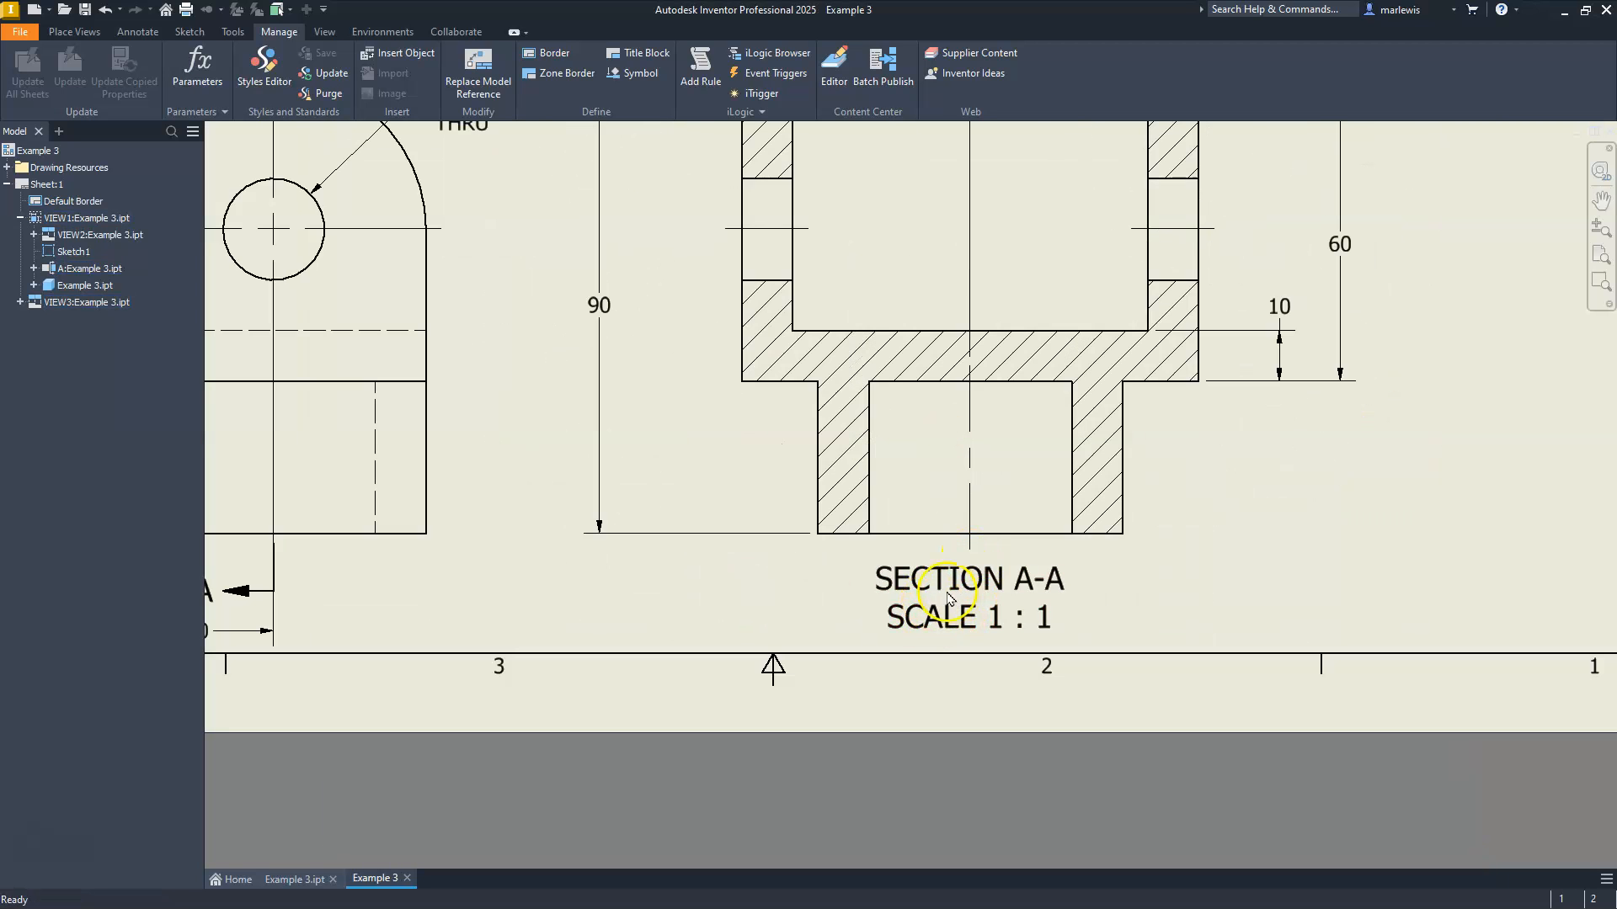
scroll(947, 598, "down", 5)
scroll(749, 490, "up", 4)
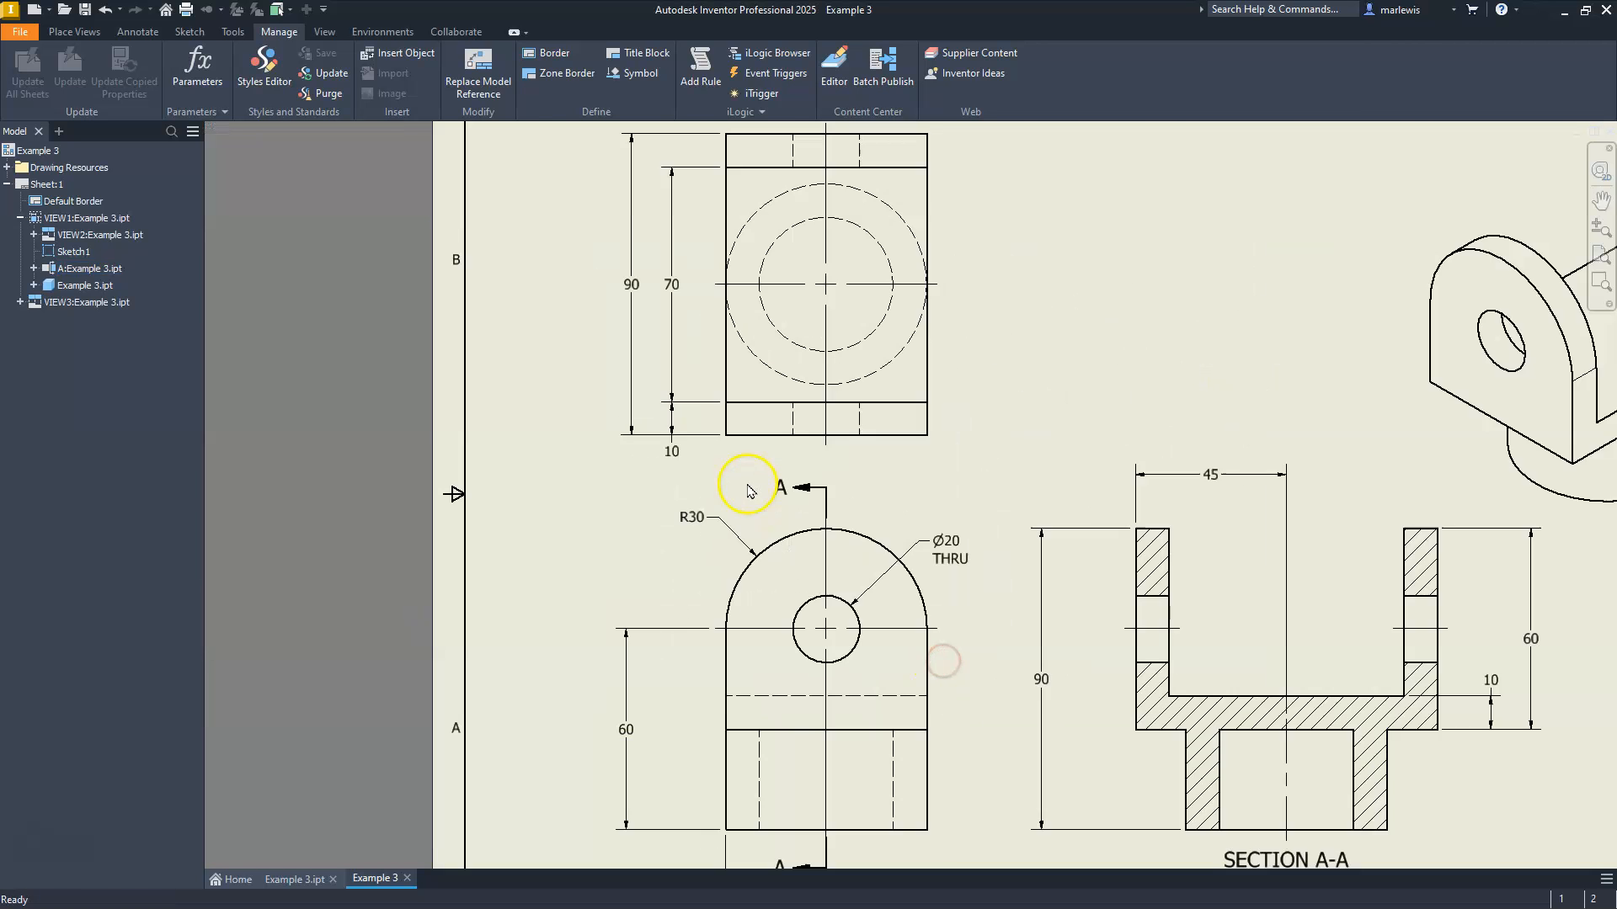
middle_click_drag(910, 661, 764, 393)
left_click_drag(1160, 587, 1412, 562)
Dimension the bore's diameter between its two inner walls, placing the dimension beneath the section view.
scroll(1112, 613, "up", 6)
scroll(1138, 614, "down", 2)
middle_click_drag(1173, 609, 967, 594)
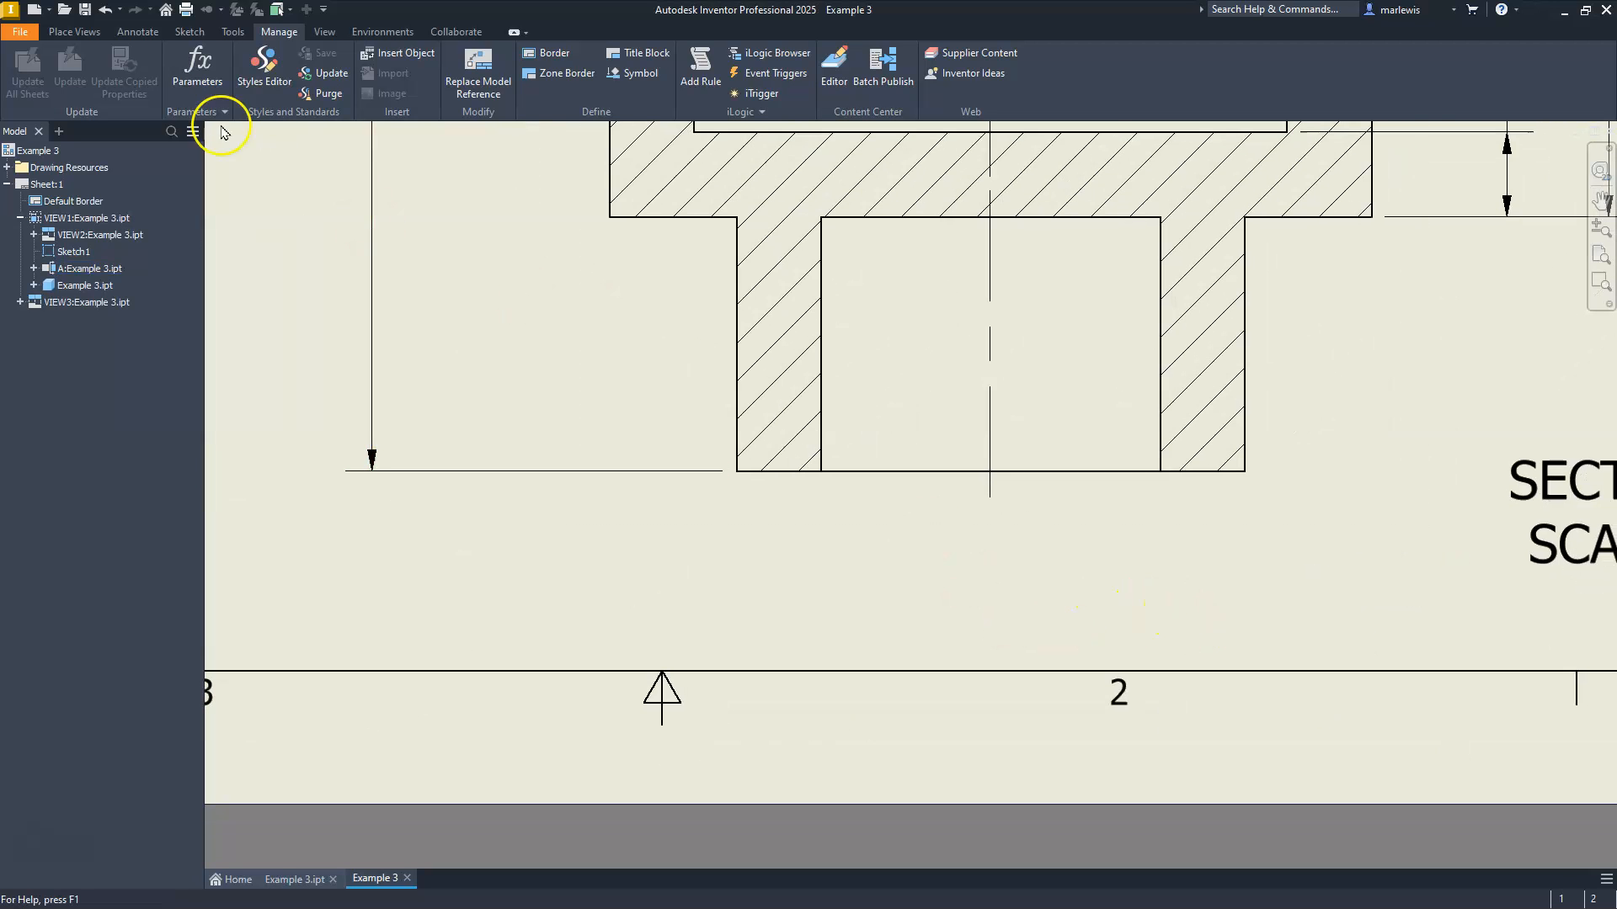
left_click(74, 32)
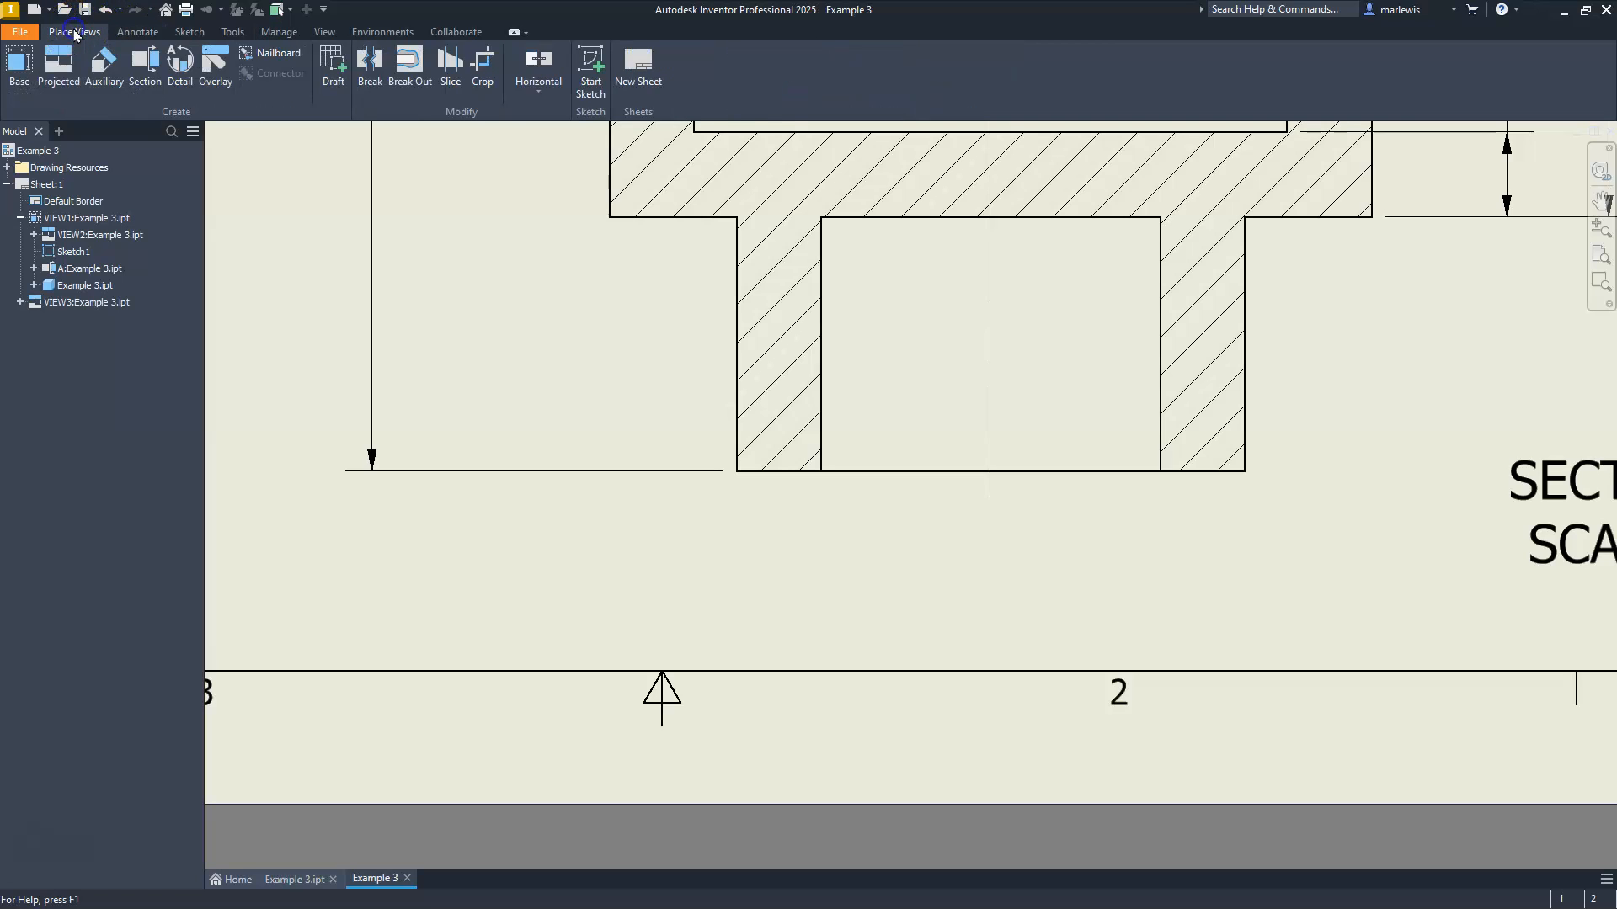
left_click(122, 32)
left_click(34, 63)
left_click(829, 468)
left_click(1156, 459)
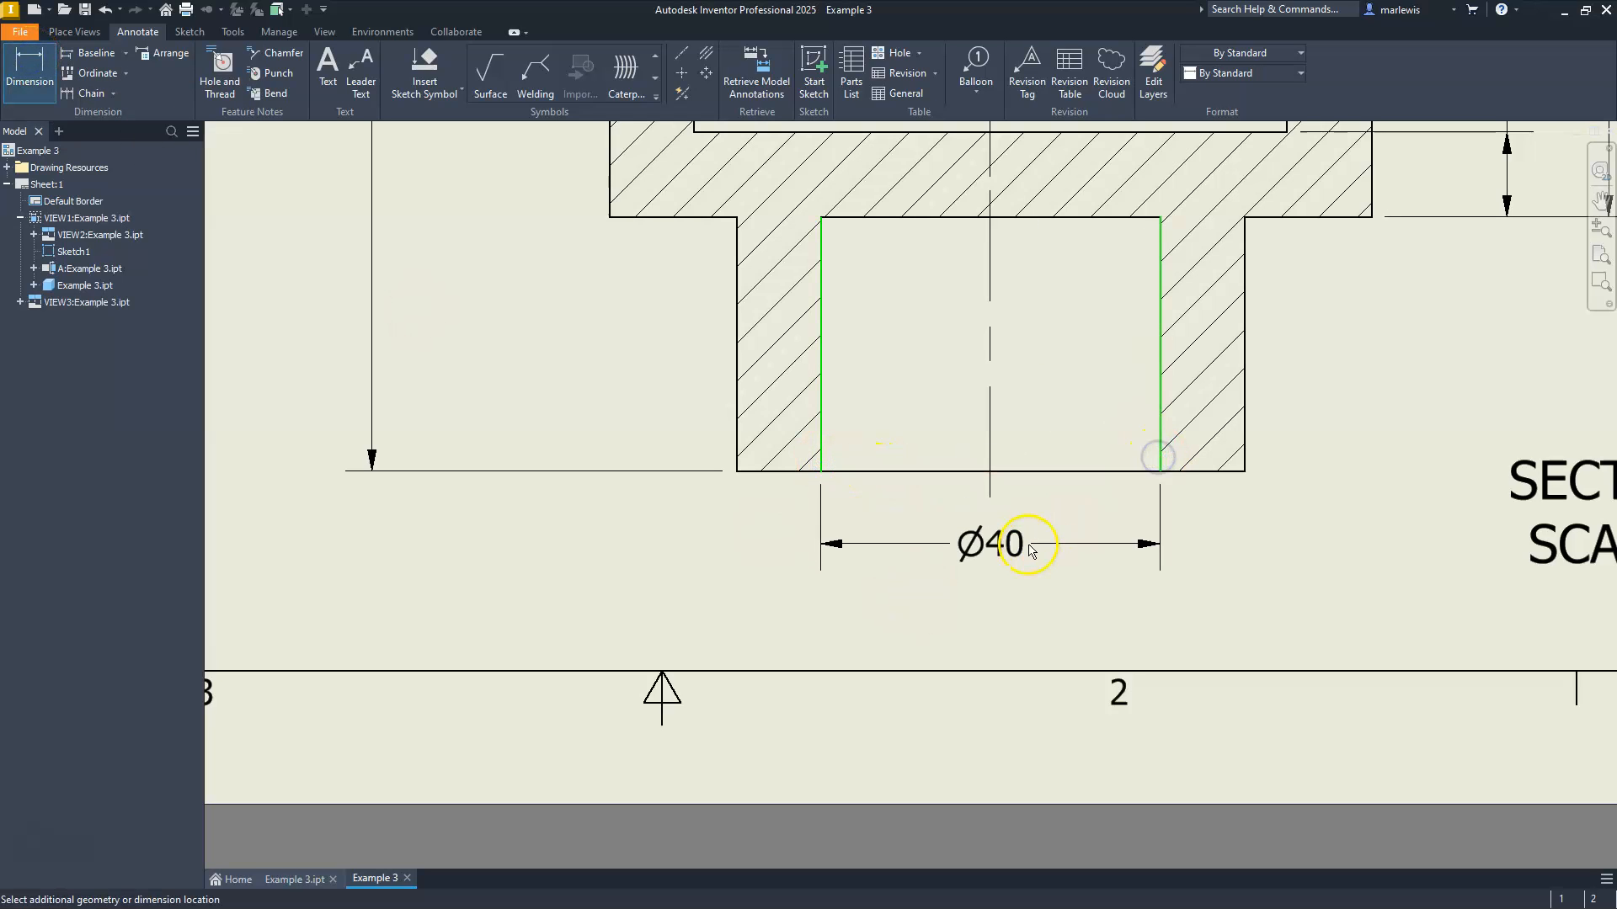
left_click(1029, 554)
Dimension the cylindrical boss's outer diameter, placing it below the bore diameter dimension in the section view.
left_click(741, 433)
left_click(1241, 431)
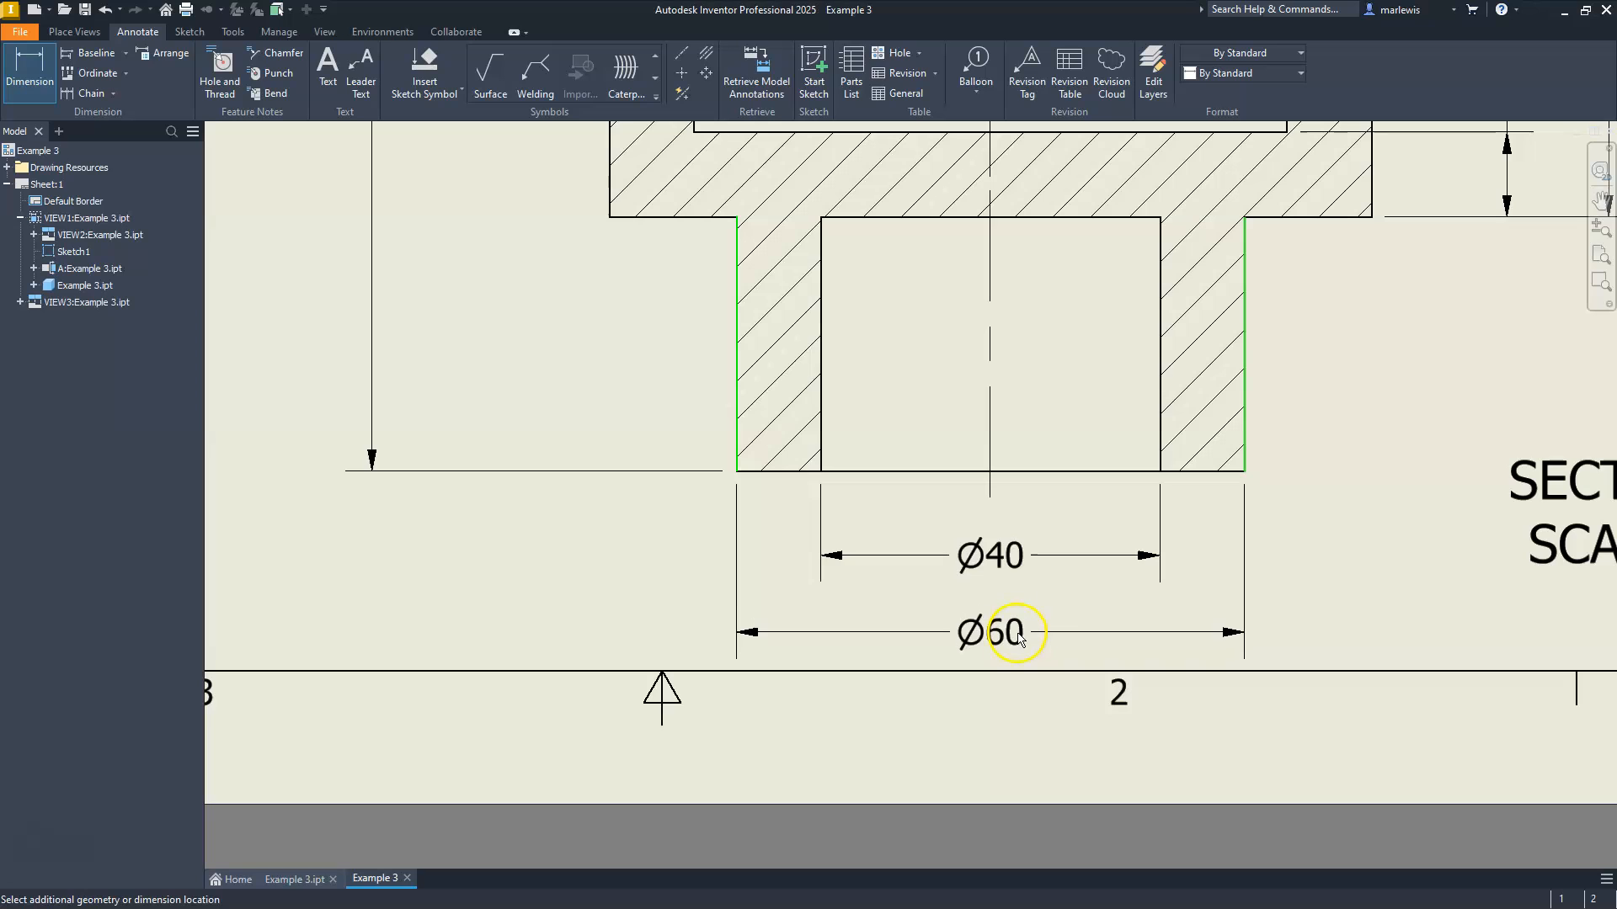
left_click(1015, 626)
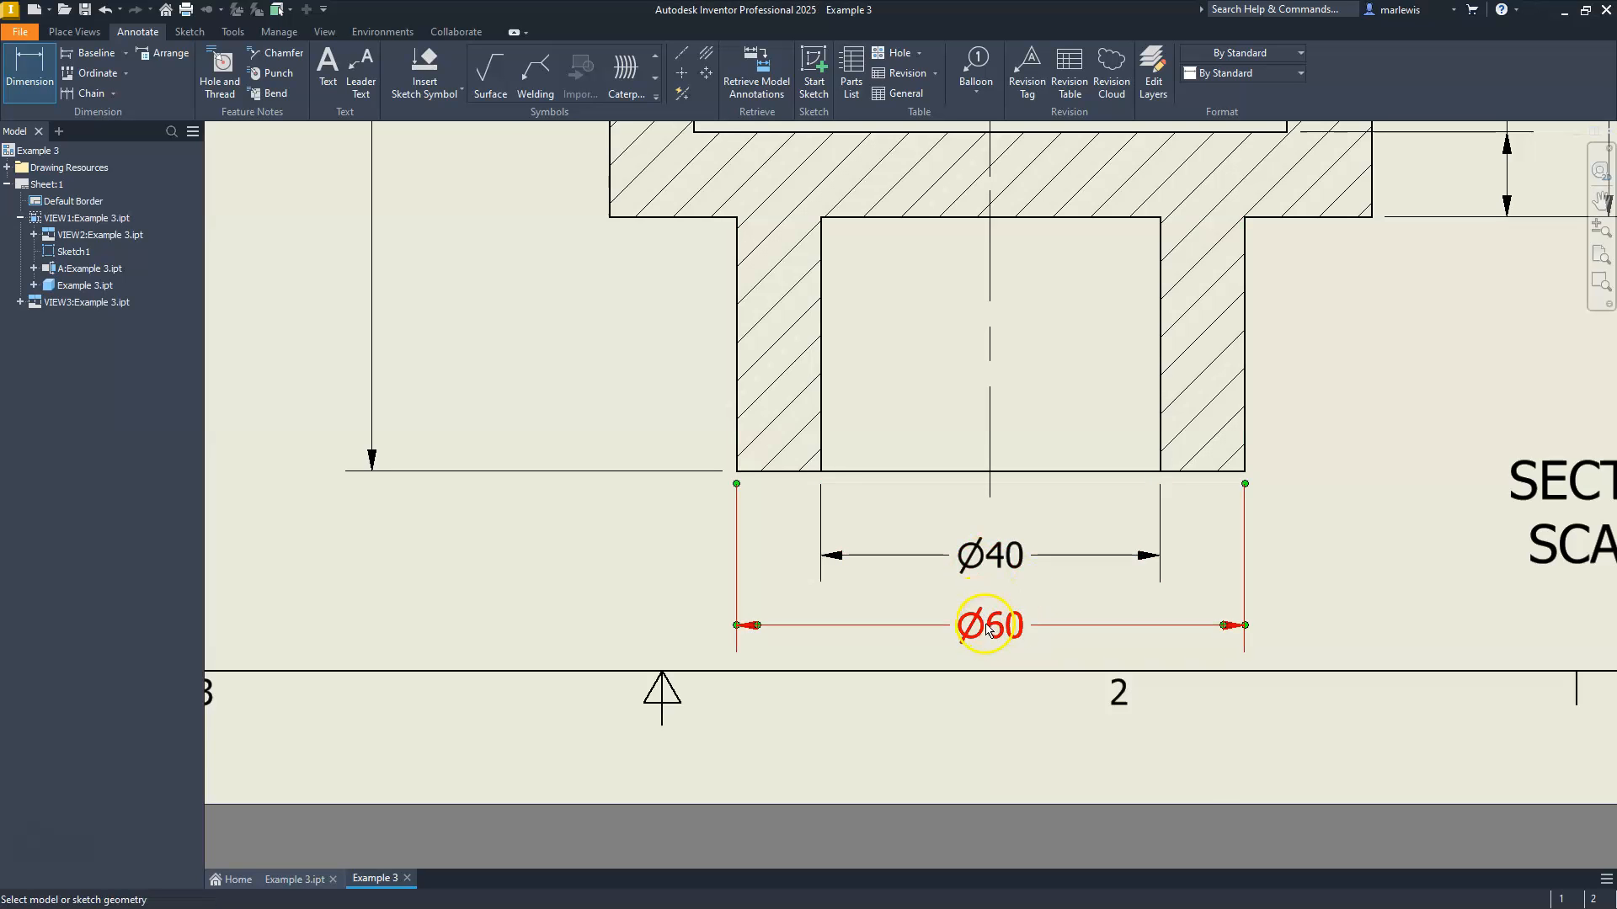
scroll(1002, 583, "up", 3)
scroll(1002, 587, "down", 6)
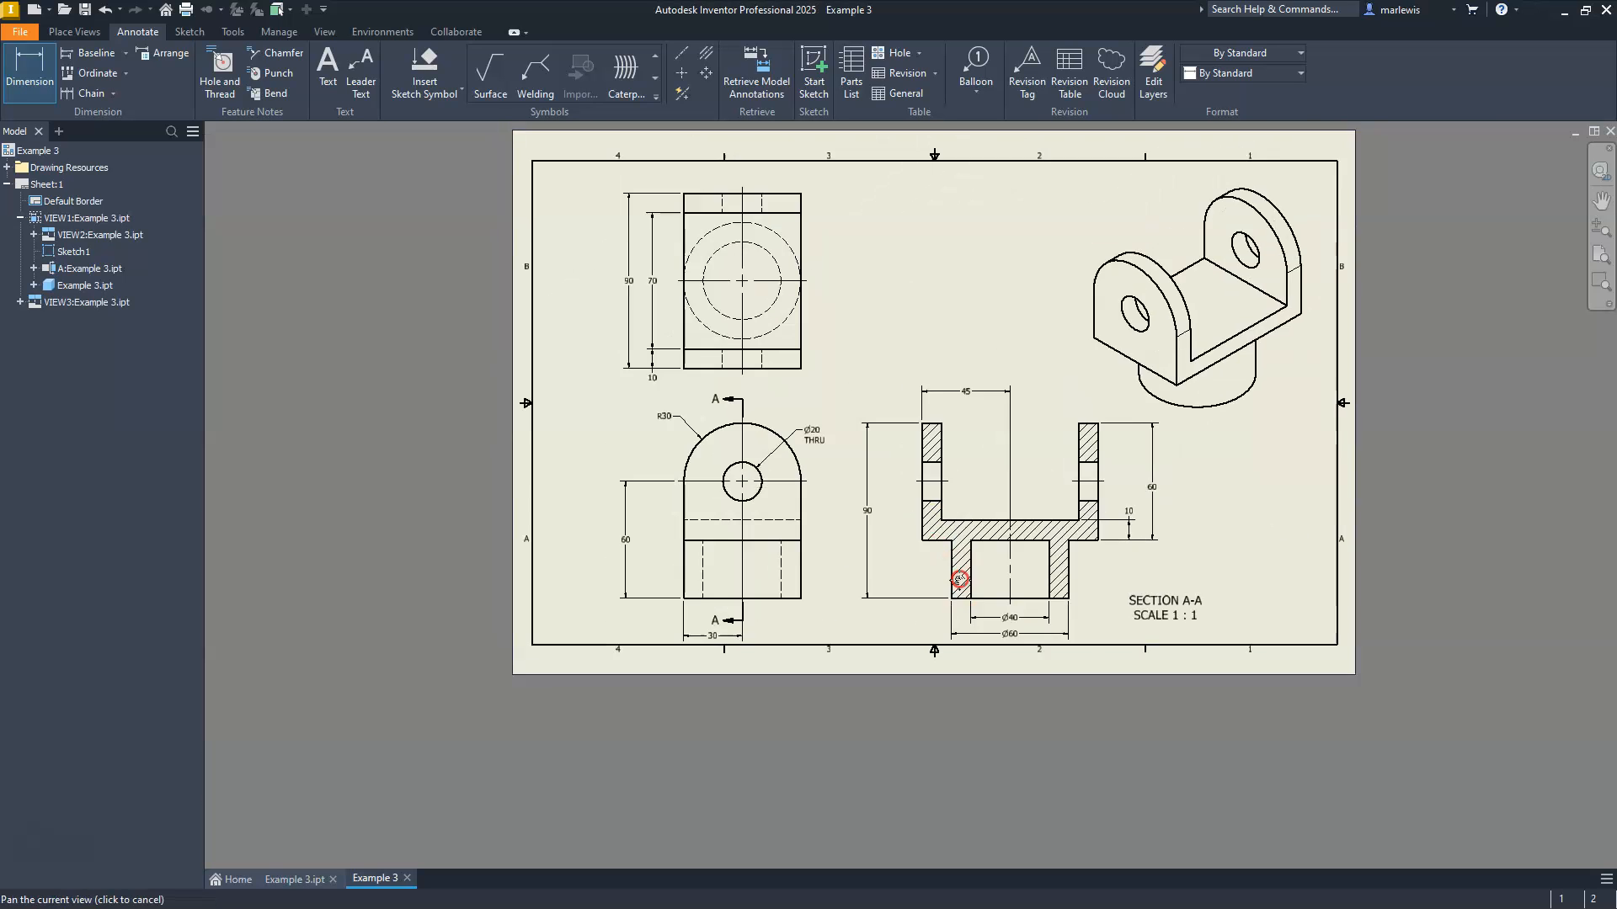
Change the isometric view to shaded with hidden lines removed at scale 1 : 1.5, and move it into the sheet's upper-right corner.
scroll(1094, 590, "up", 2)
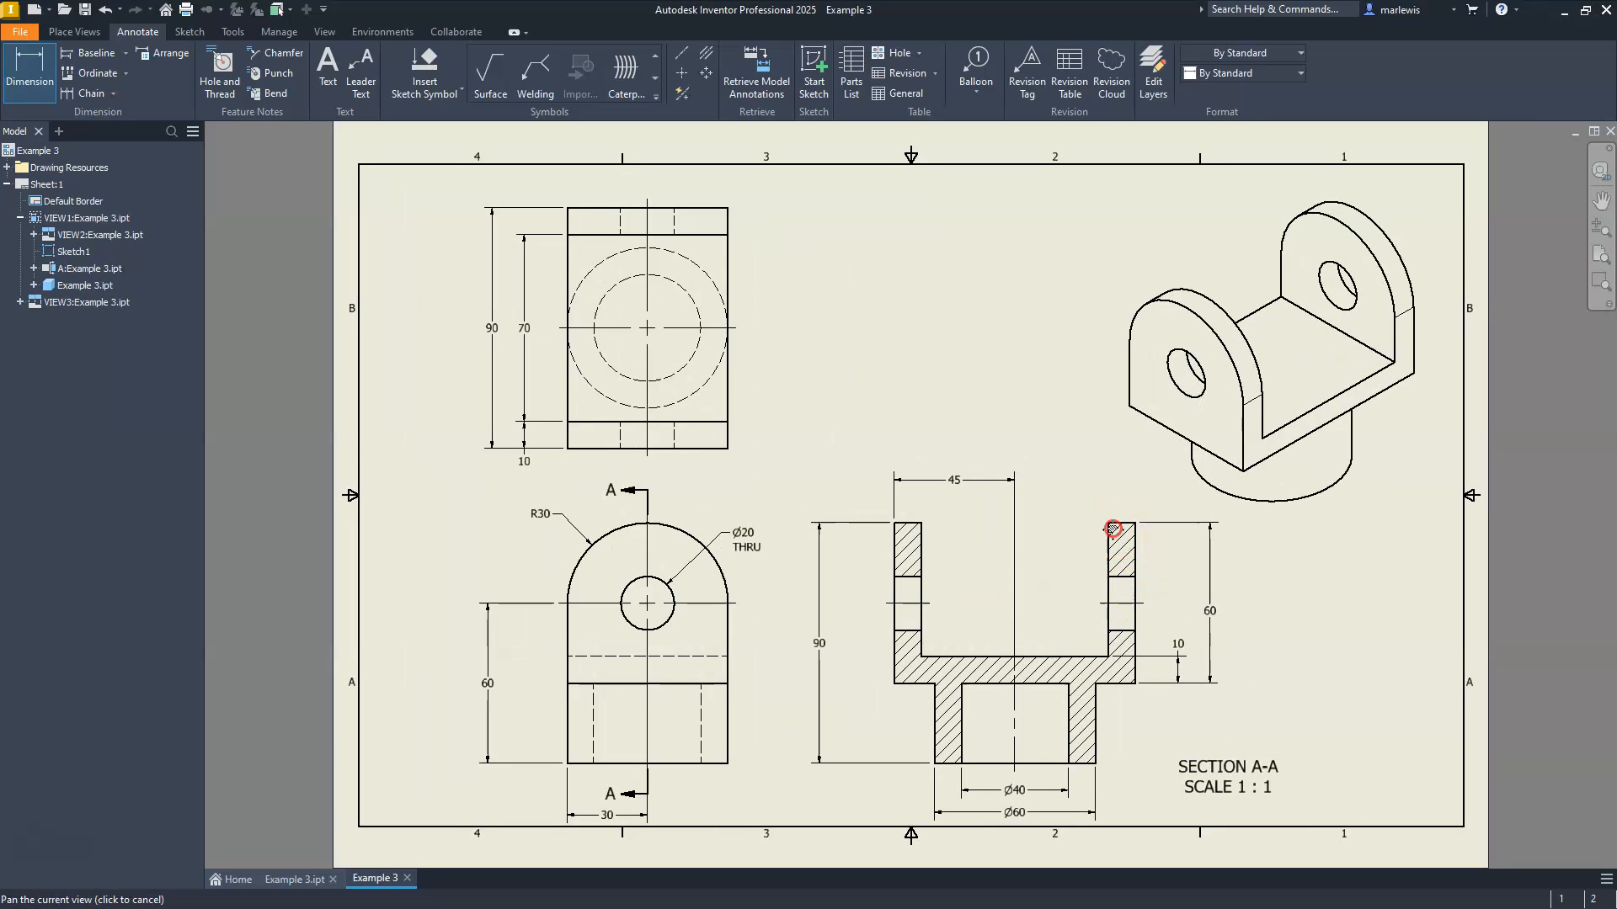
key("Escape")
left_click(1342, 513)
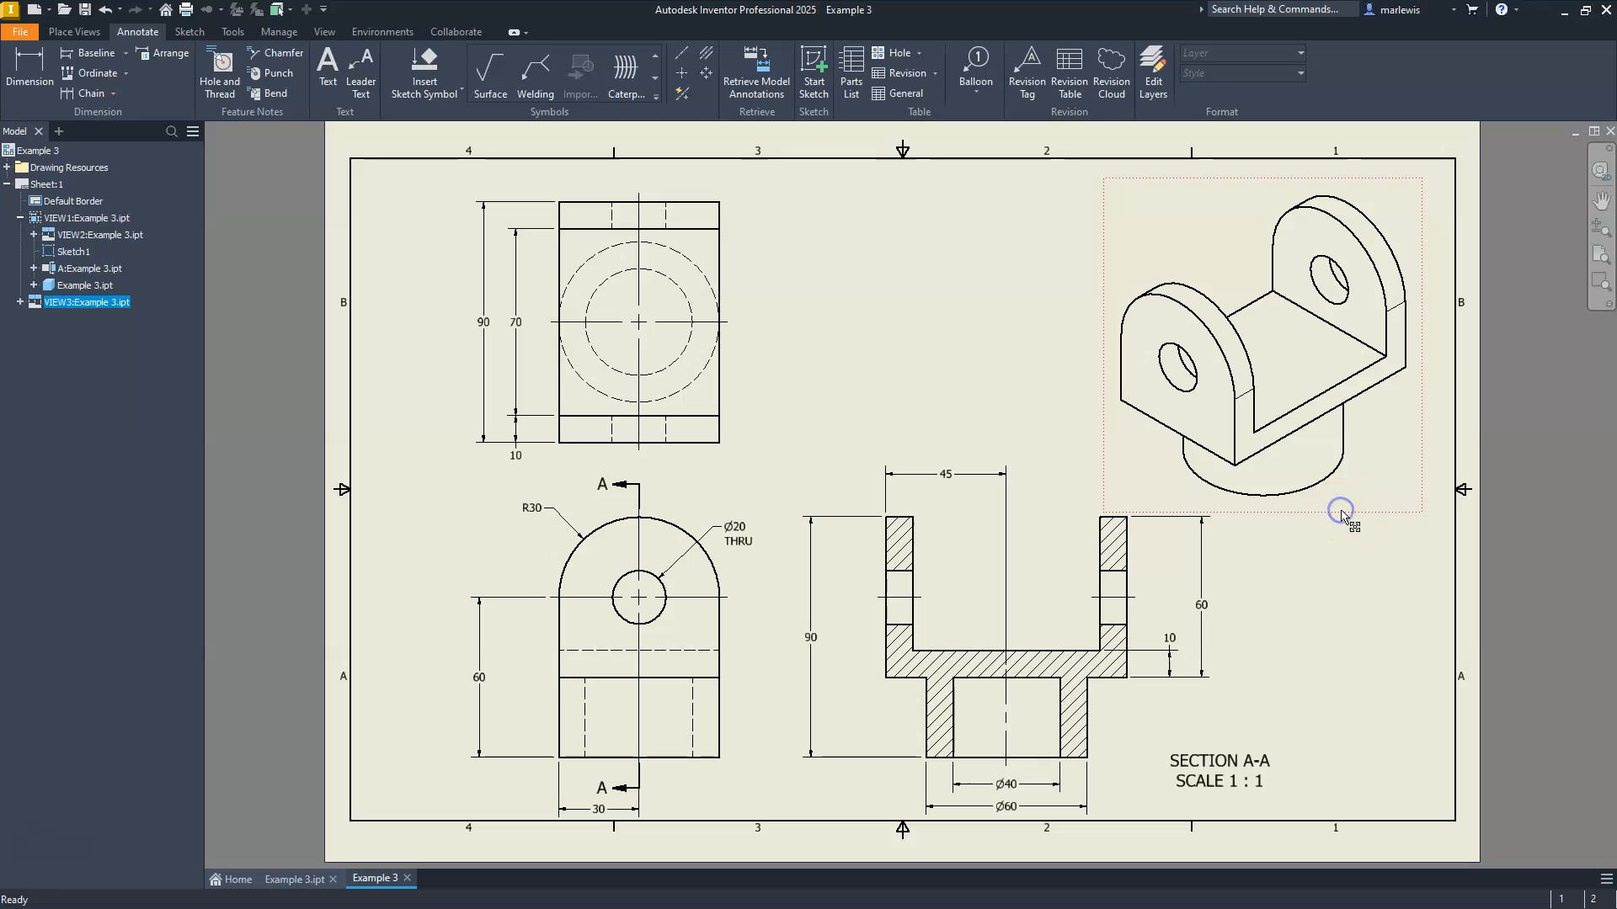
double_click(1341, 514)
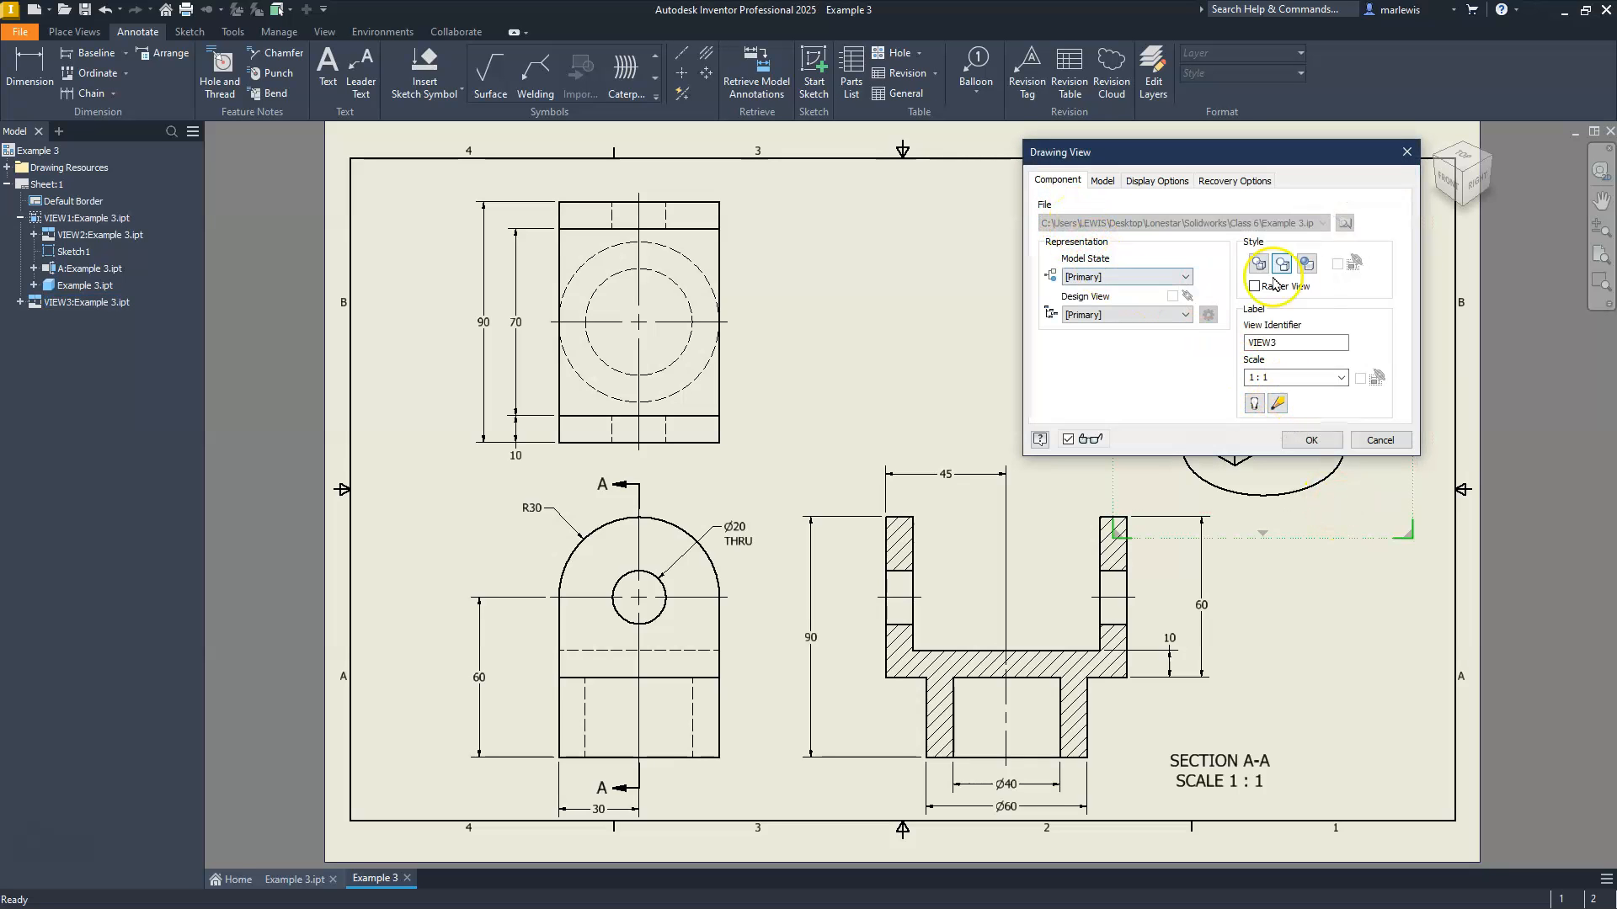
mouse_move(1284, 158)
left_mouse_down()
mouse_move(947, 197)
mouse_move(794, 195)
mouse_move(872, 199)
left_mouse_up()
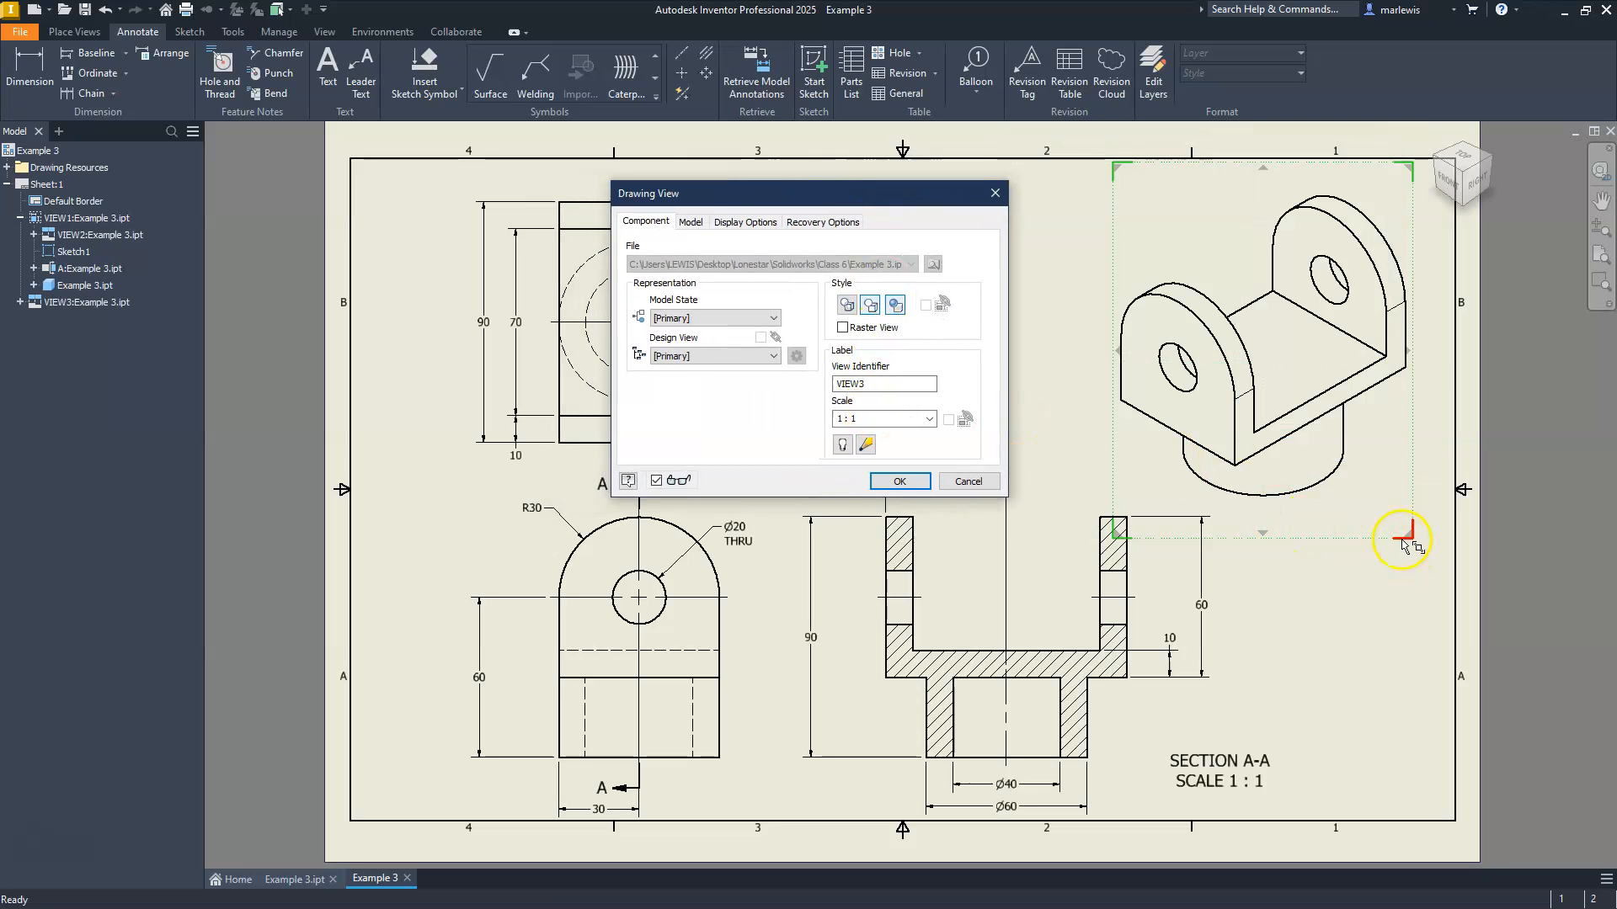
left_click_drag(1409, 537, 1365, 488)
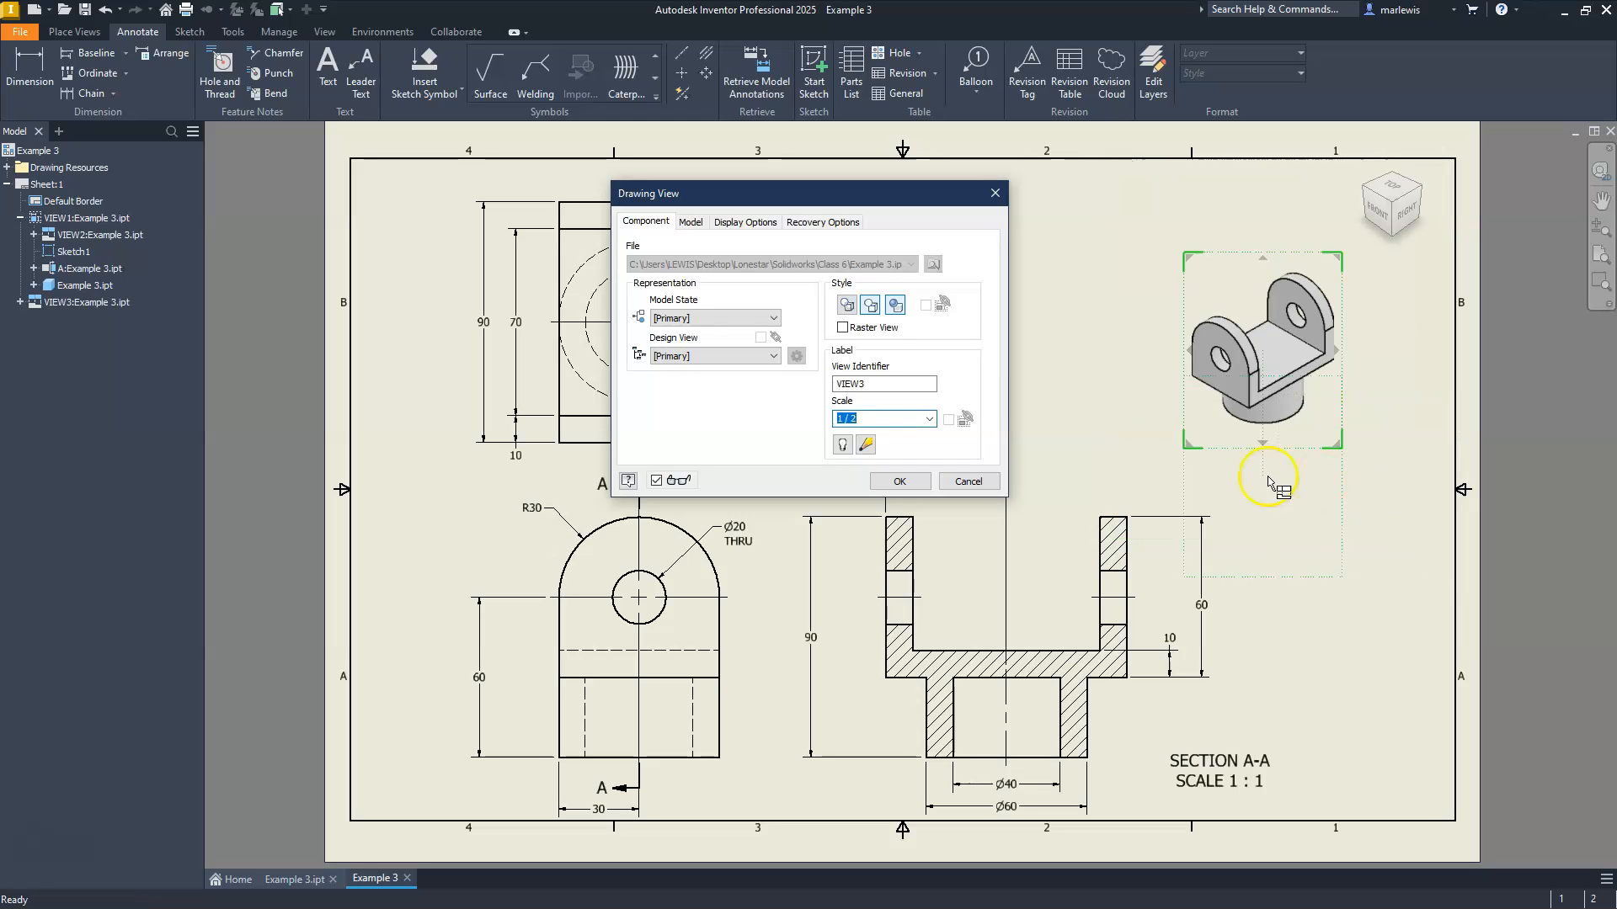
left_click_drag(1346, 455, 1413, 530)
left_click(868, 419)
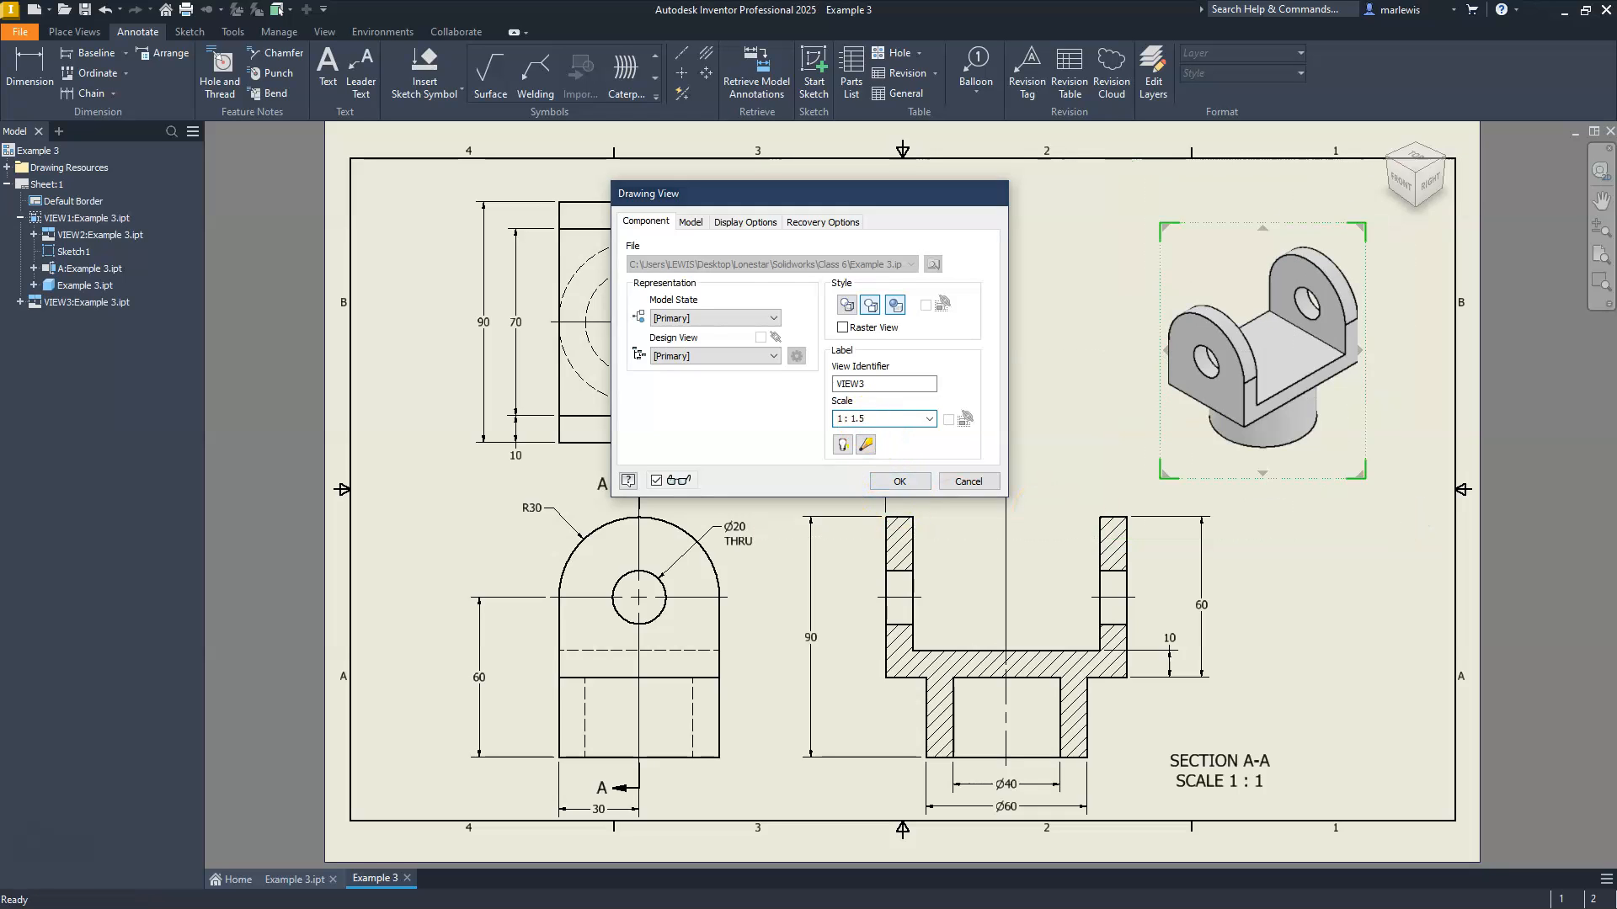
key("Return")
mouse_move(1379, 465)
left_mouse_down()
mouse_move(1402, 420)
mouse_move(1465, 373)
left_mouse_up()
middle_click_drag(1035, 376, 1246, 350)
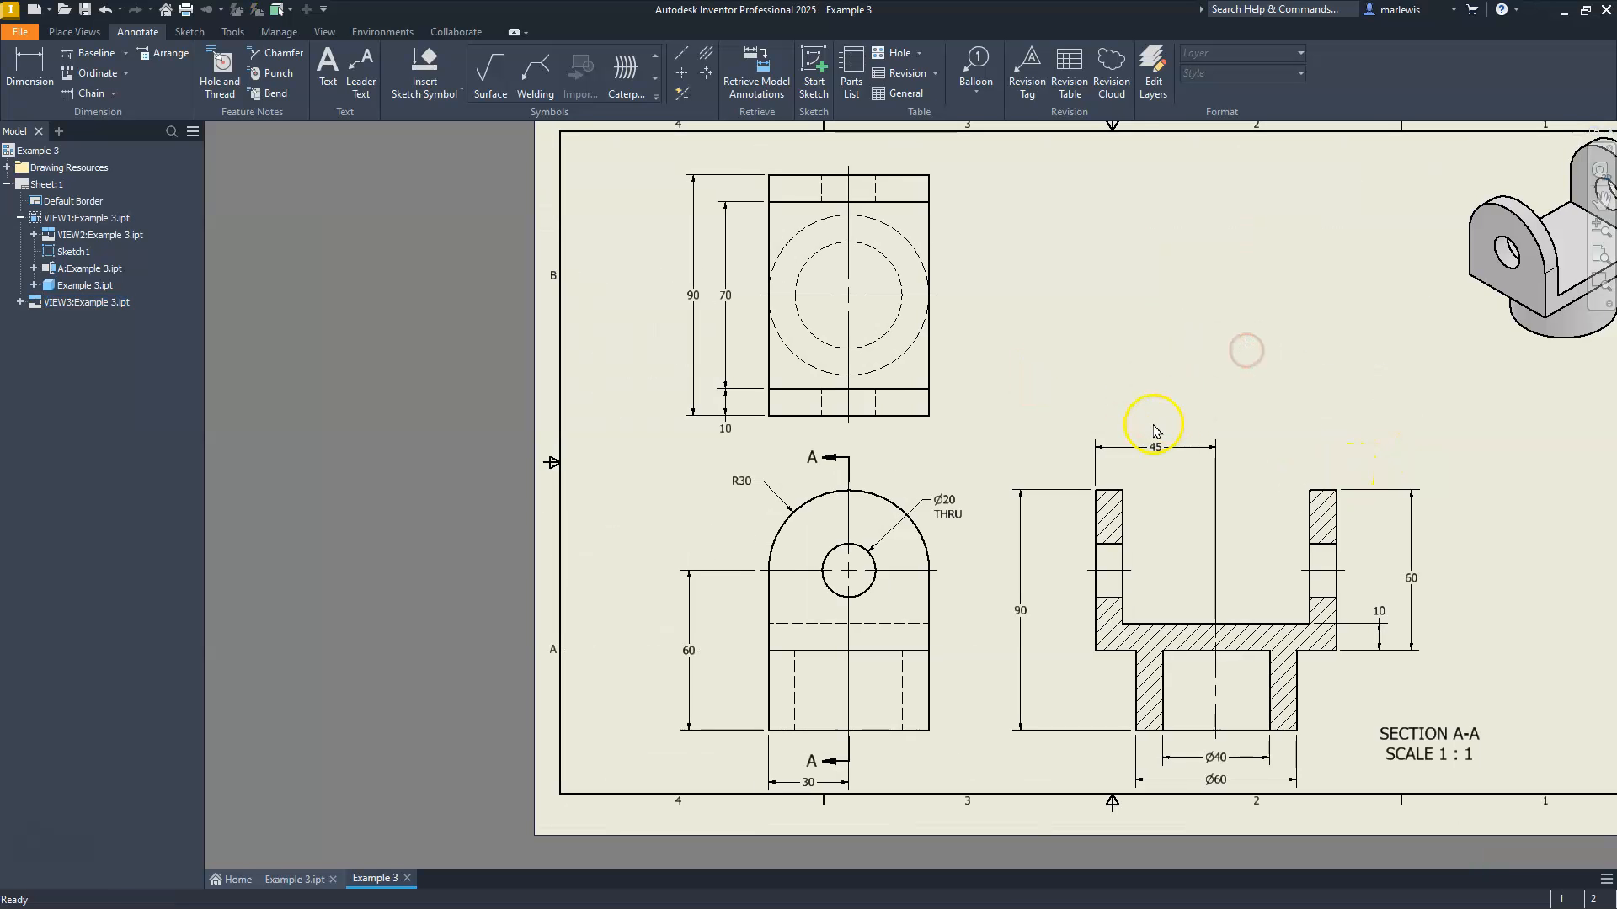
middle_click(1185, 346)
middle_click(1186, 346)
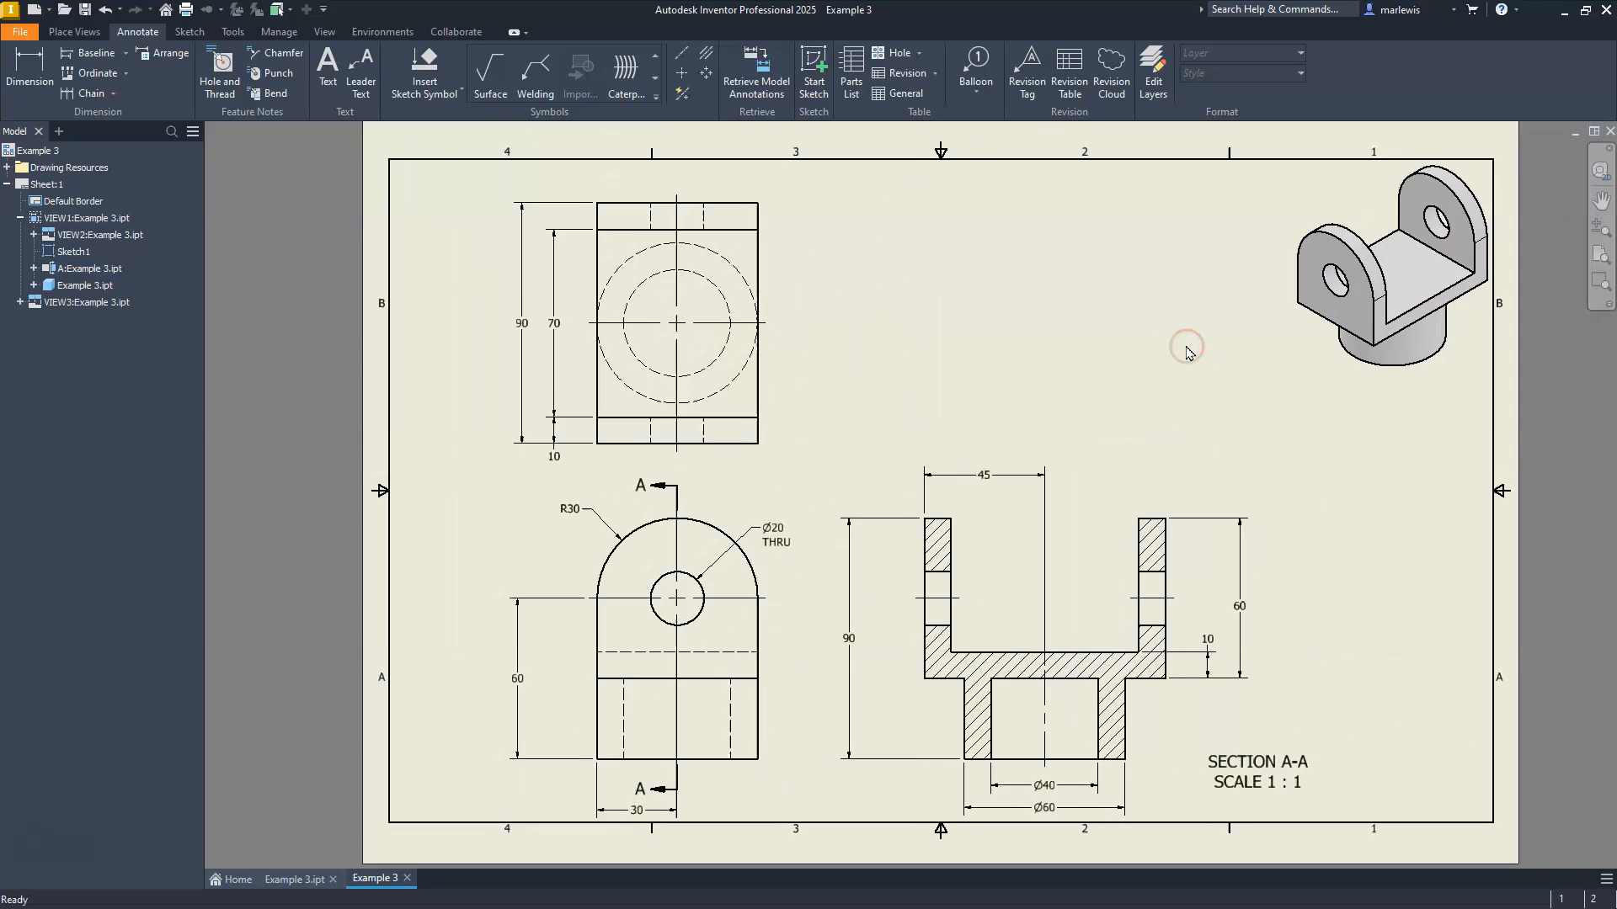
scroll(1120, 402, "down", 3)
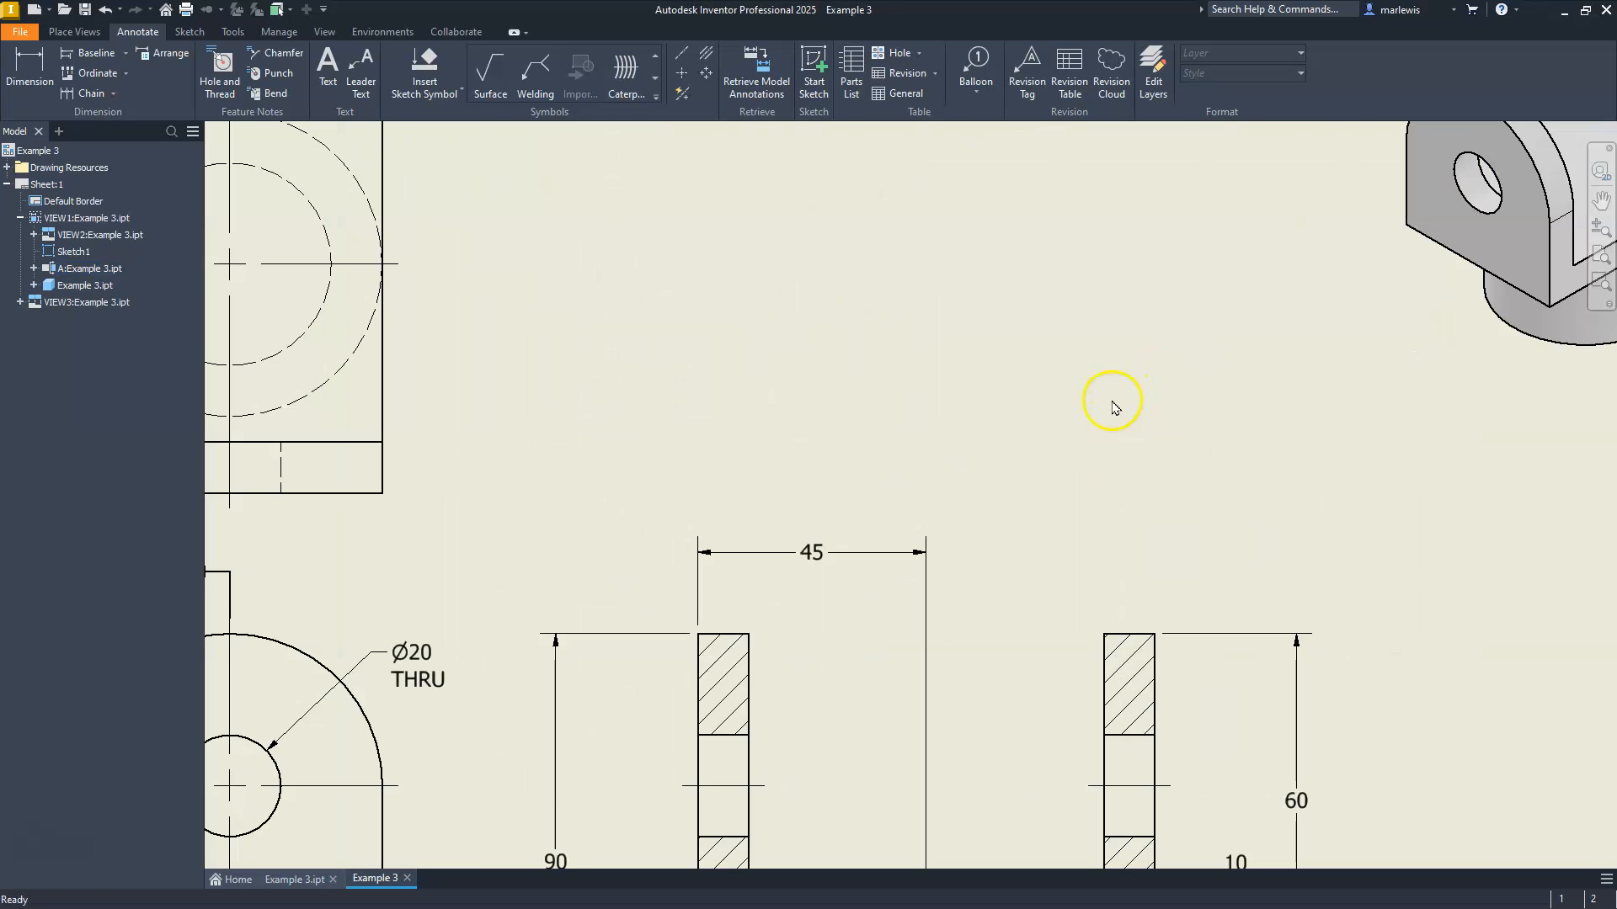
scroll(1103, 408, "up", 6)
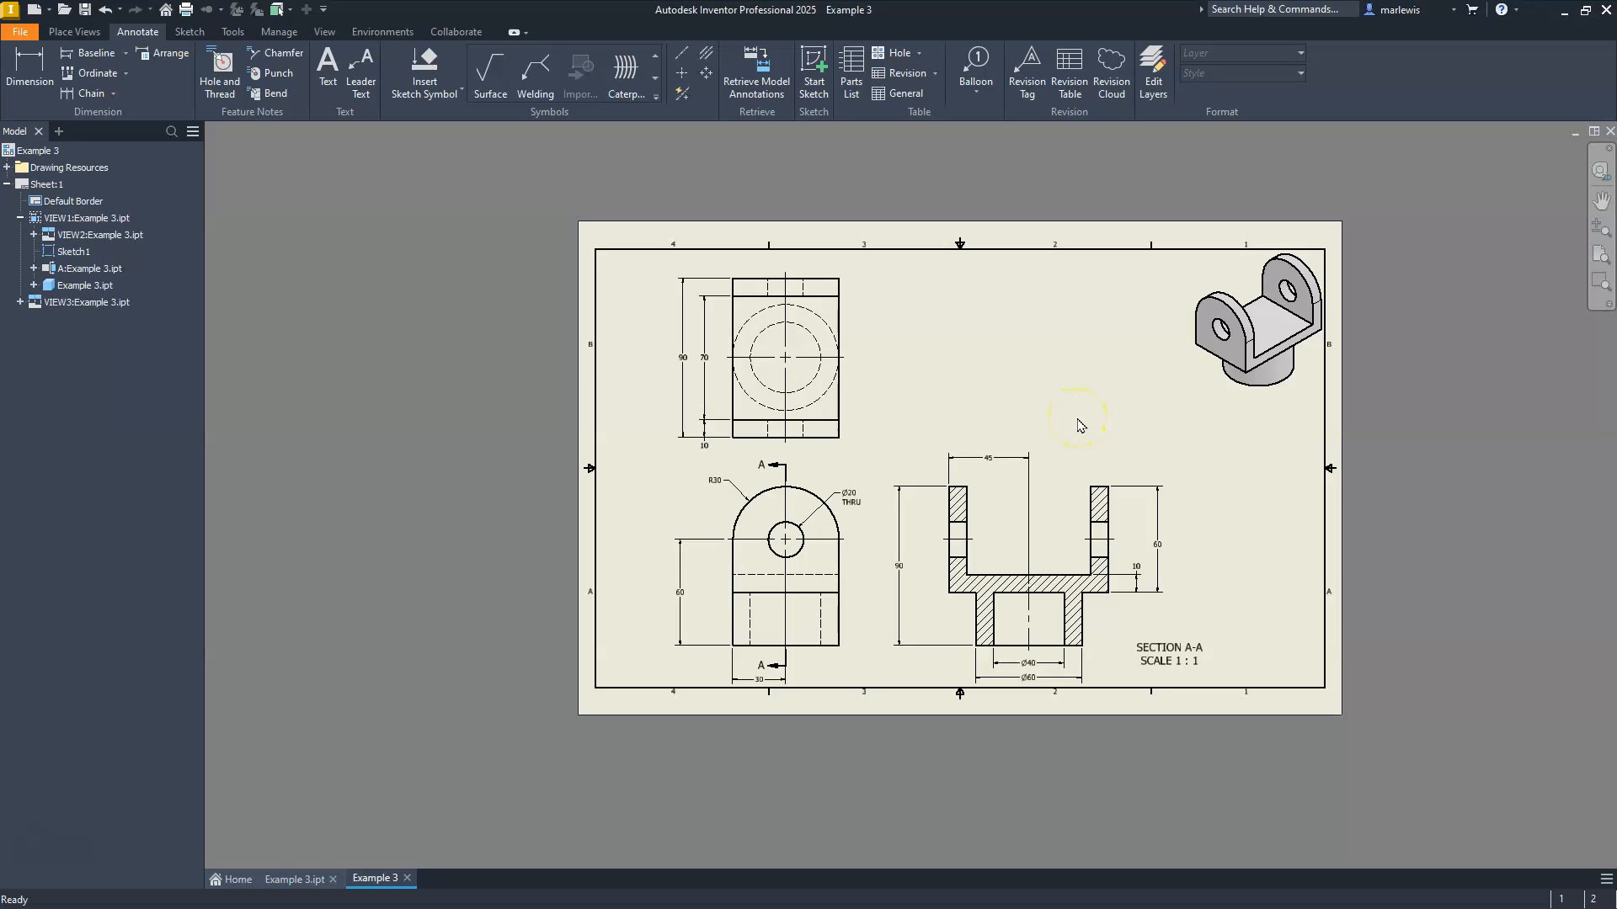
scroll(1080, 426, "down", 3)
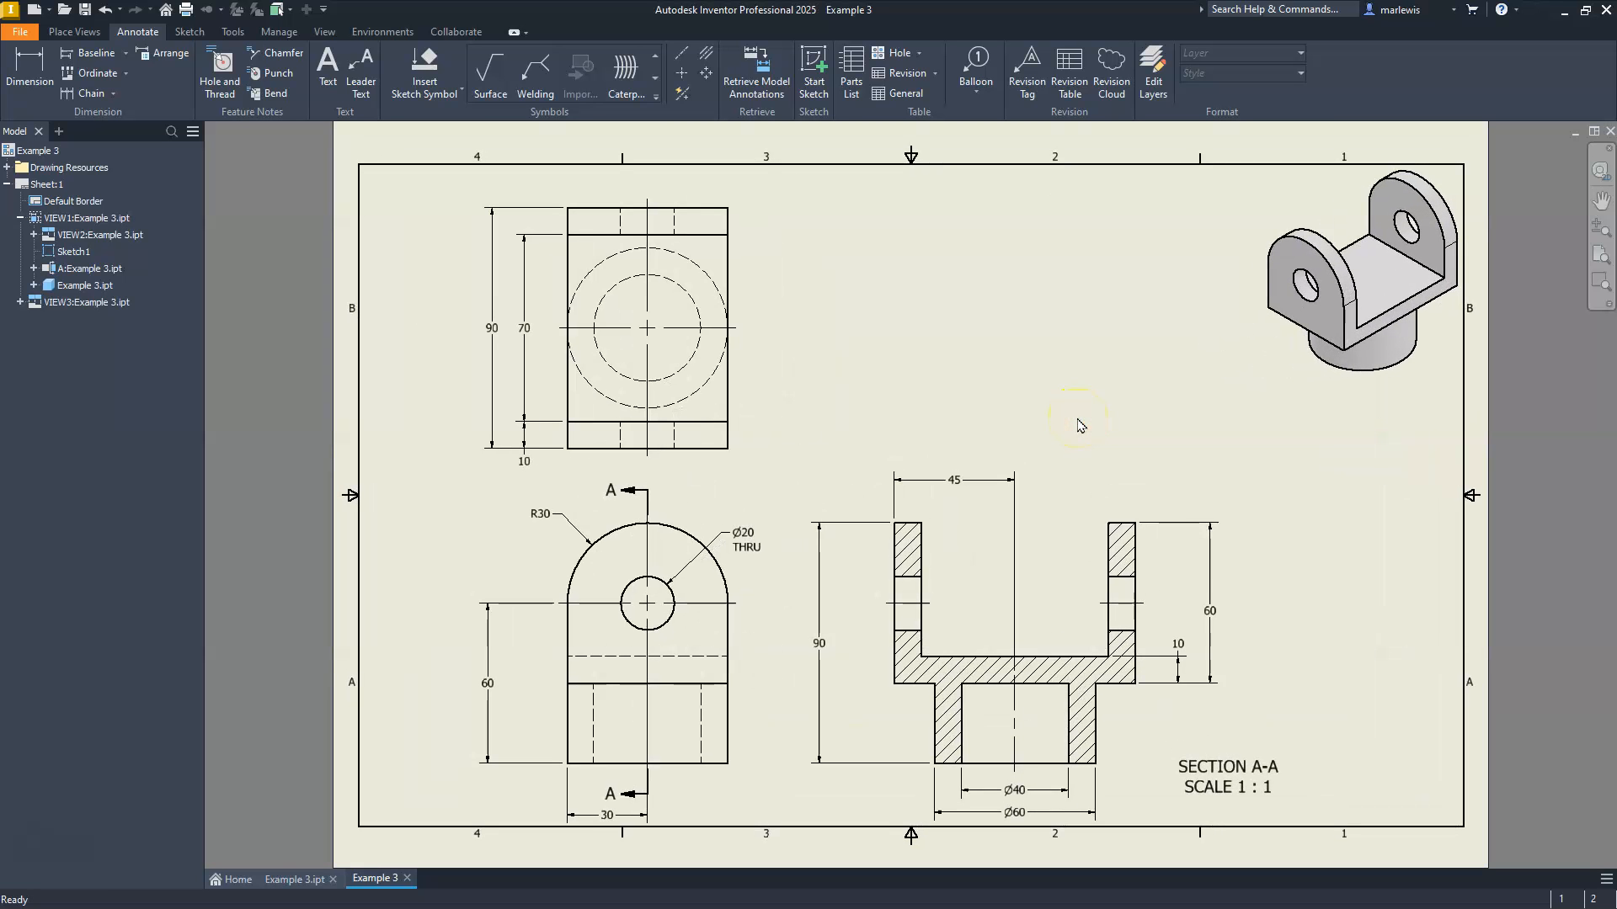